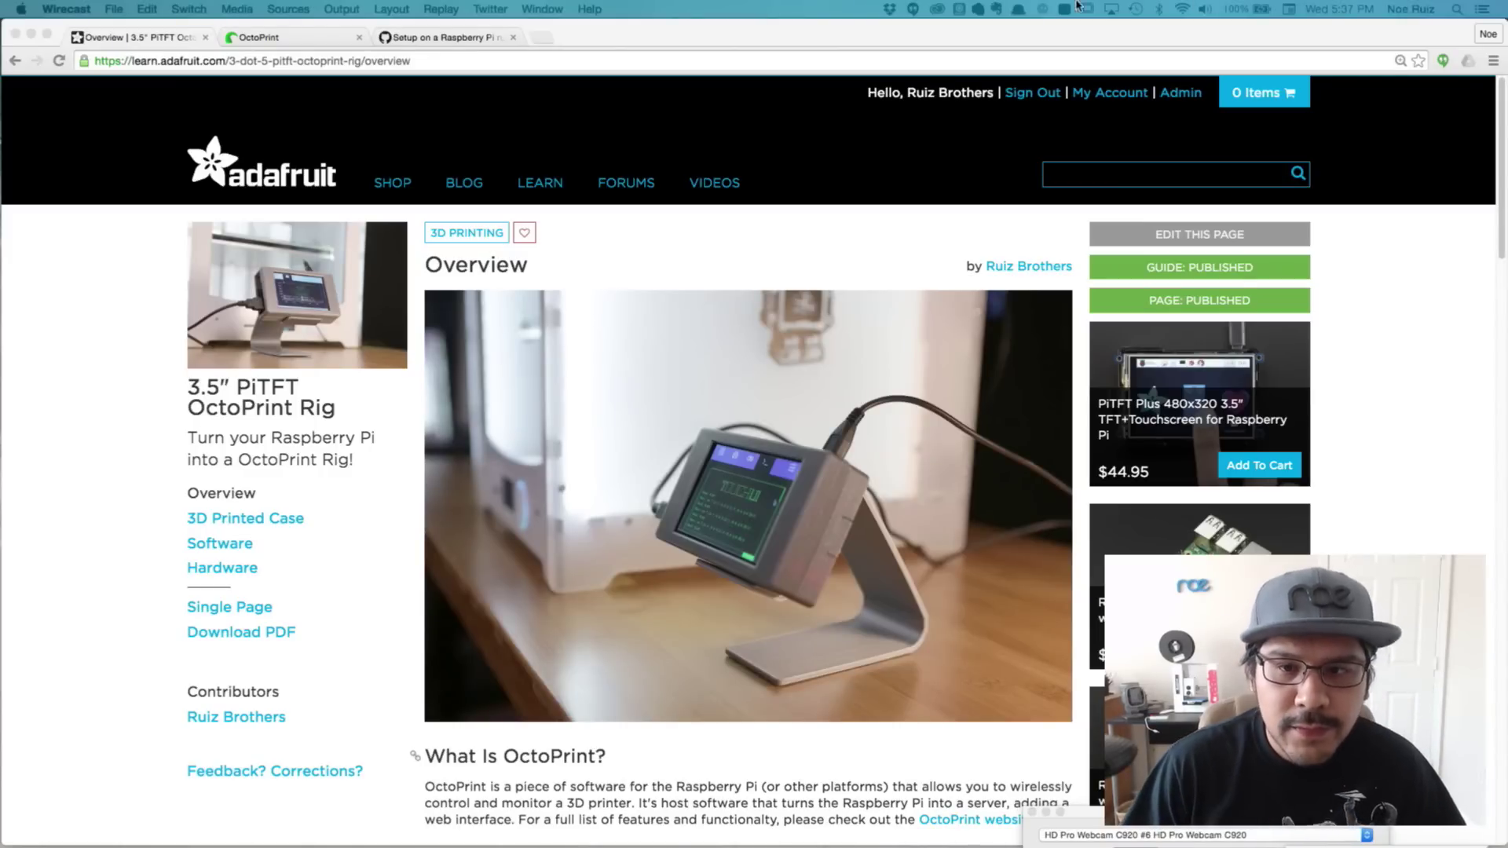
Bring Chrome forward, skim the Adafruit guide, and switch to the OctoPrint Raspberry Pi setup wiki
{"action": "left_click", "coordinate": [111, 320]}
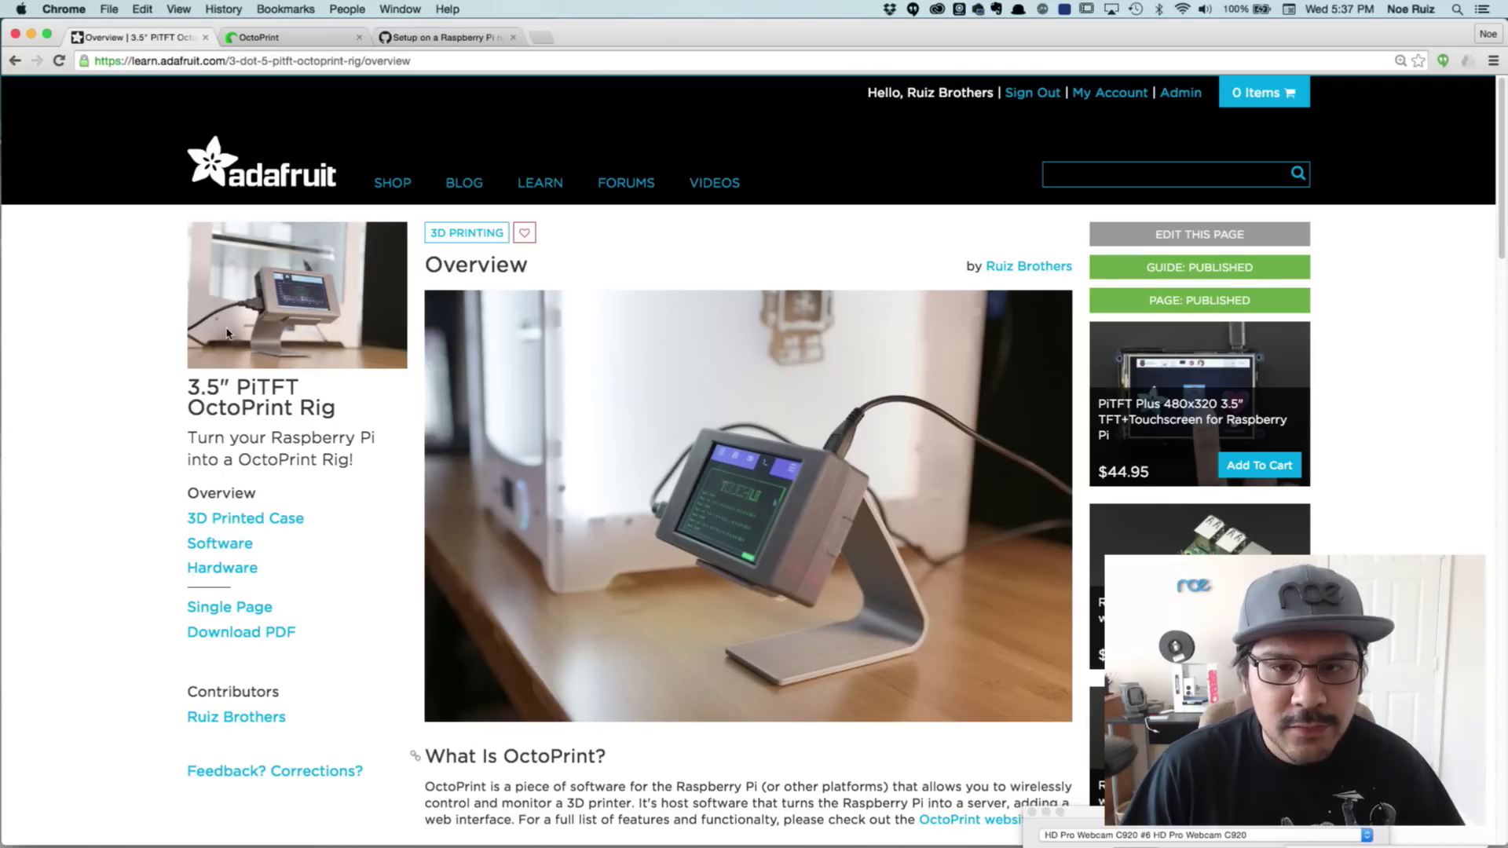
{"action": "scroll", "coordinate": [279, 369], "scroll_direction": "down", "scroll_amount": 5}
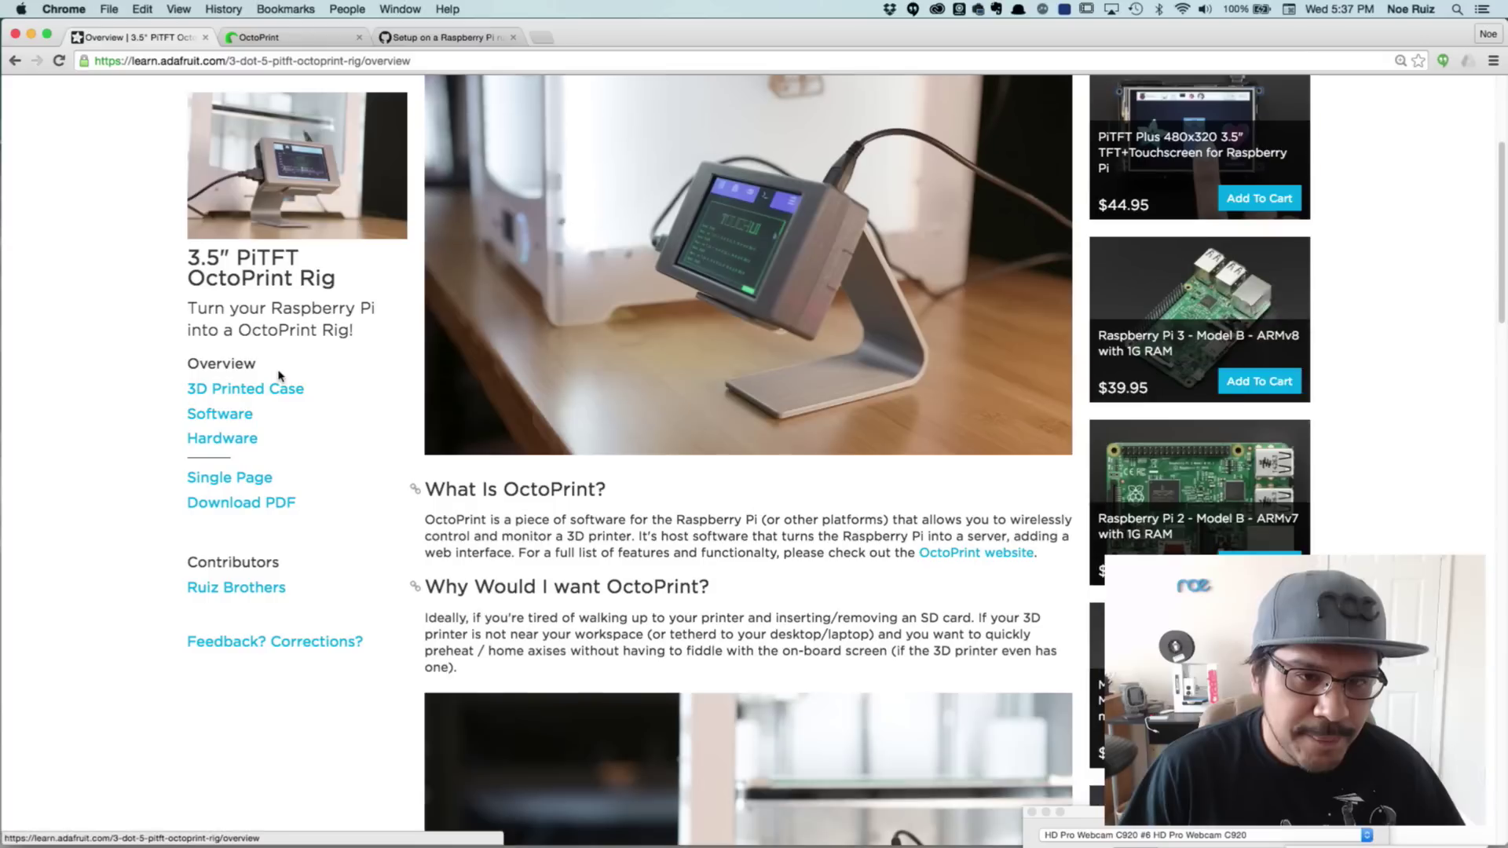
{"action": "scroll", "coordinate": [279, 372], "scroll_direction": "up", "scroll_amount": 5}
{"action": "scroll", "coordinate": [297, 283], "scroll_direction": "down", "scroll_amount": 5}
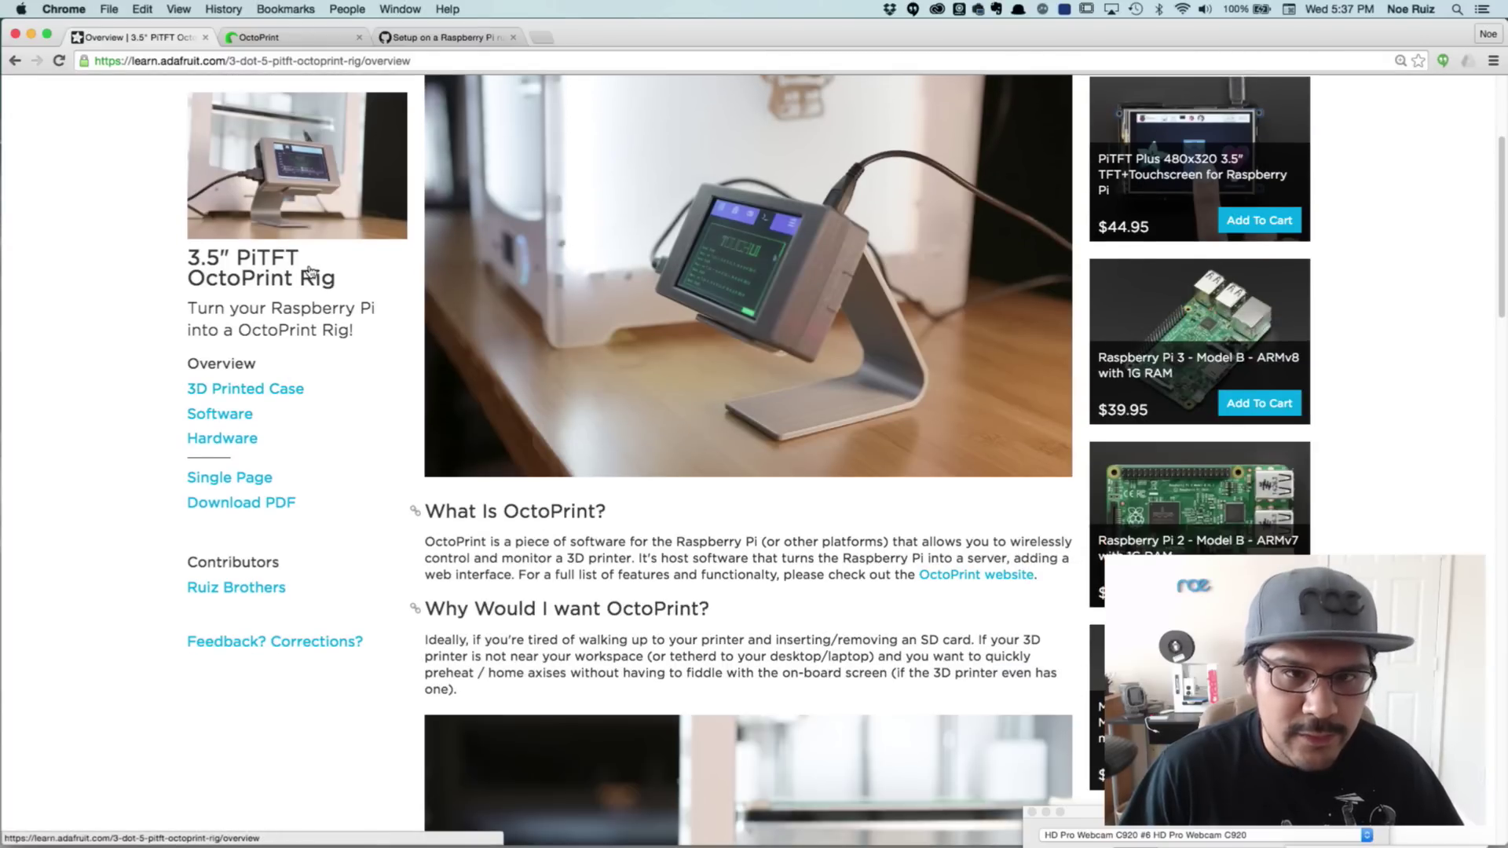
{"action": "scroll", "coordinate": [316, 162], "scroll_direction": "up", "scroll_amount": 5}
{"action": "left_click", "coordinate": [428, 38]}
{"action": "scroll", "coordinate": [409, 389], "scroll_direction": "up", "scroll_amount": 3}
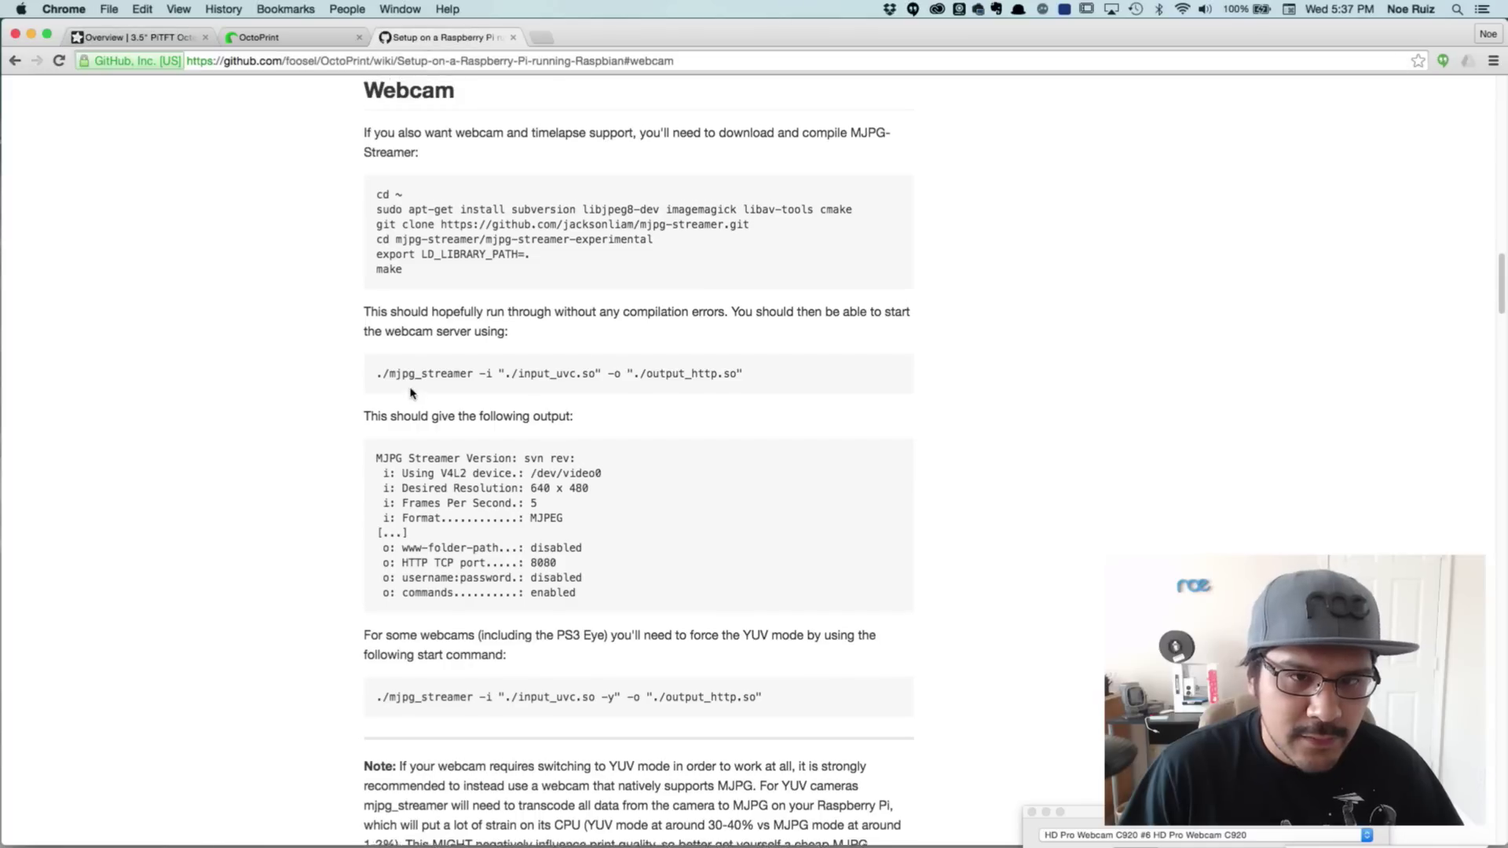
{"action": "scroll", "coordinate": [403, 378], "scroll_direction": "up", "scroll_amount": 15}
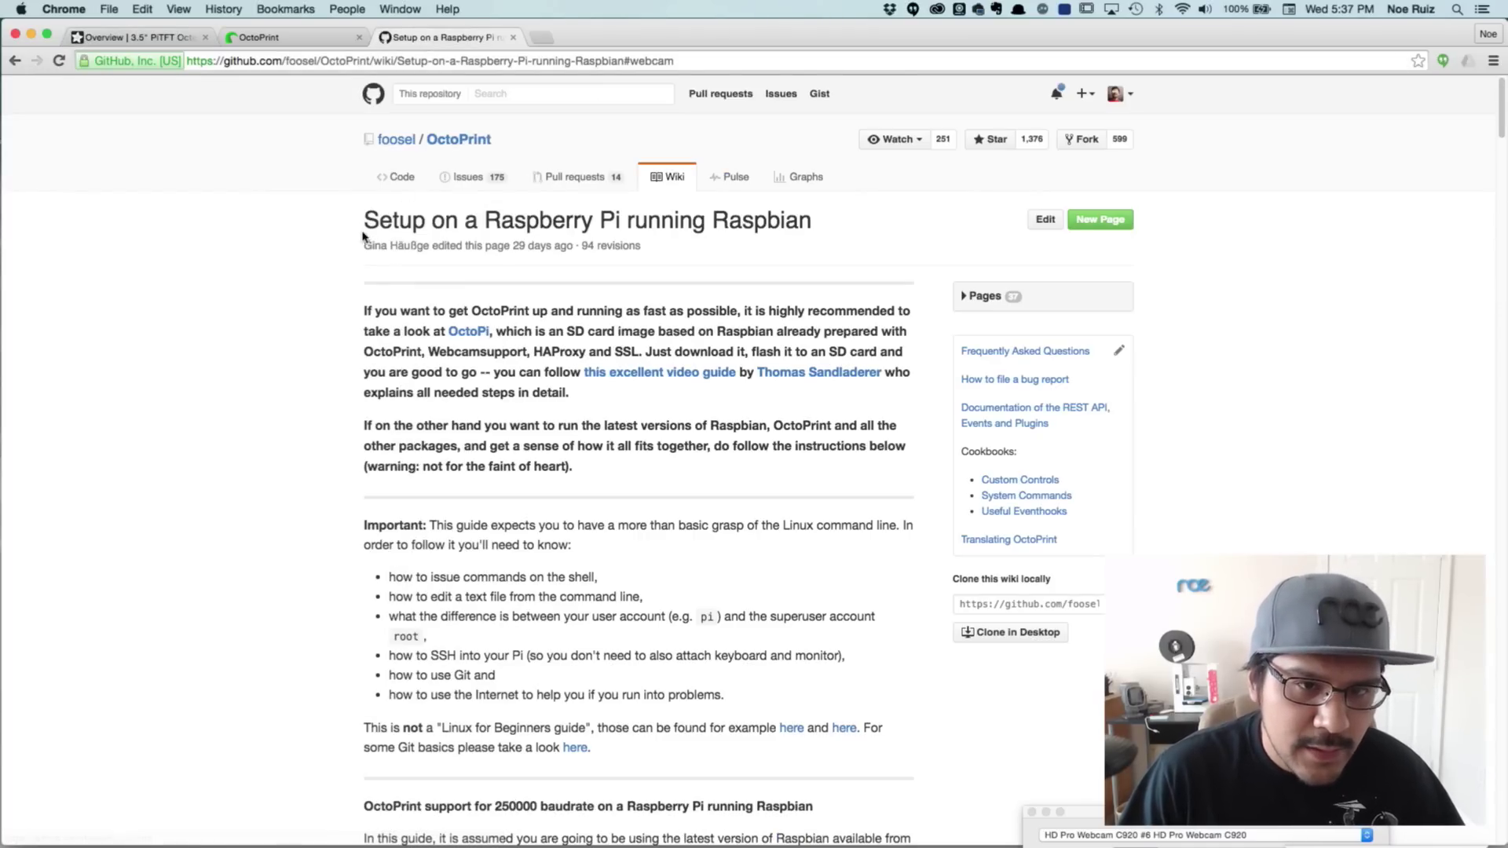
{"action": "left_click_drag", "start_coordinate": [365, 220], "coordinate": [823, 224]}
{"action": "left_click", "coordinate": [250, 326]}
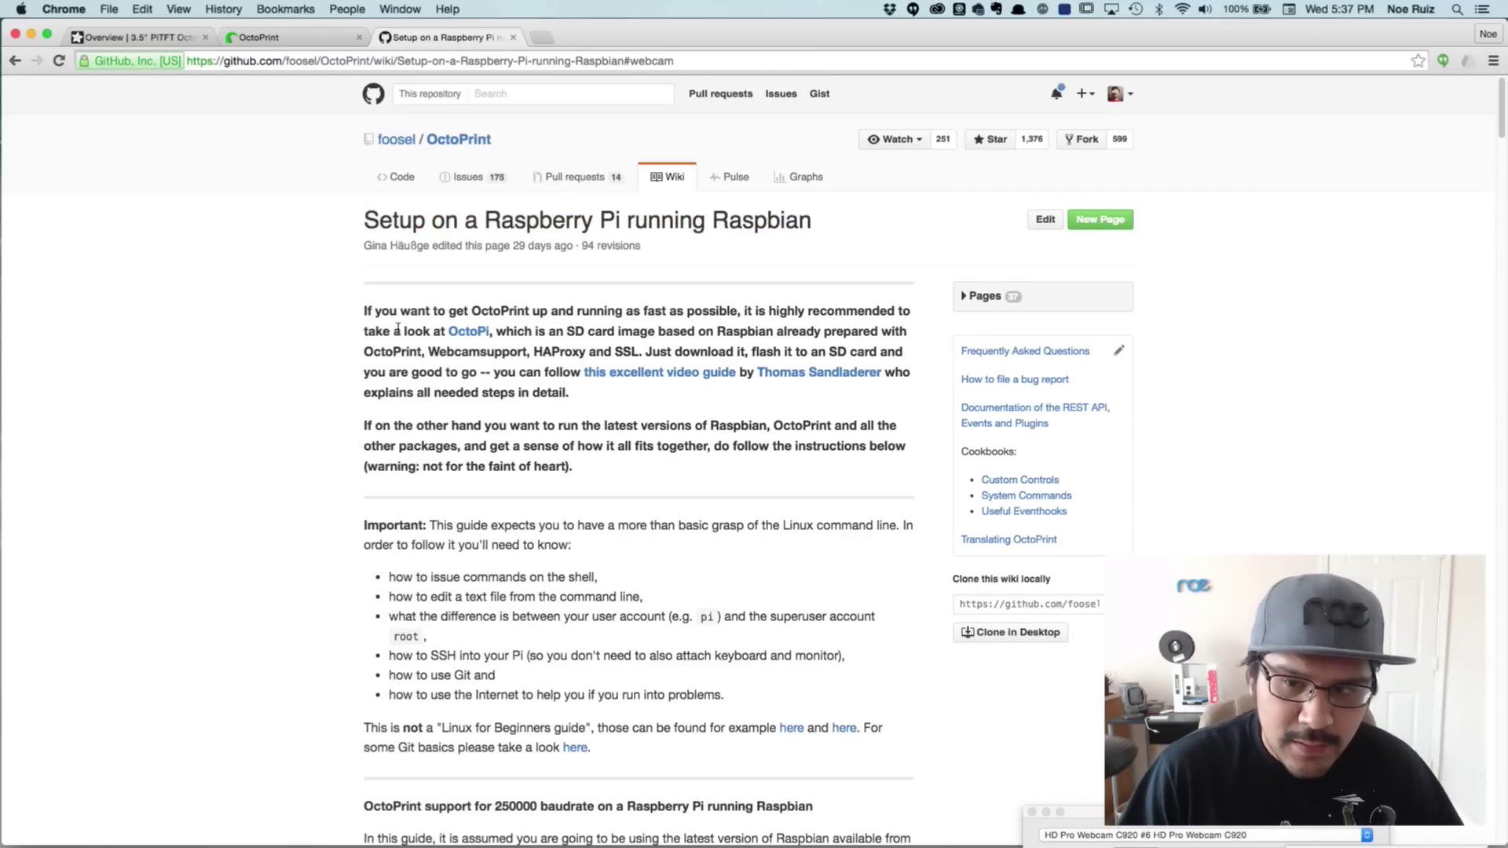
{"action": "scroll", "coordinate": [397, 329], "scroll_direction": "down", "scroll_amount": 1}
{"action": "left_click", "coordinate": [518, 61]}
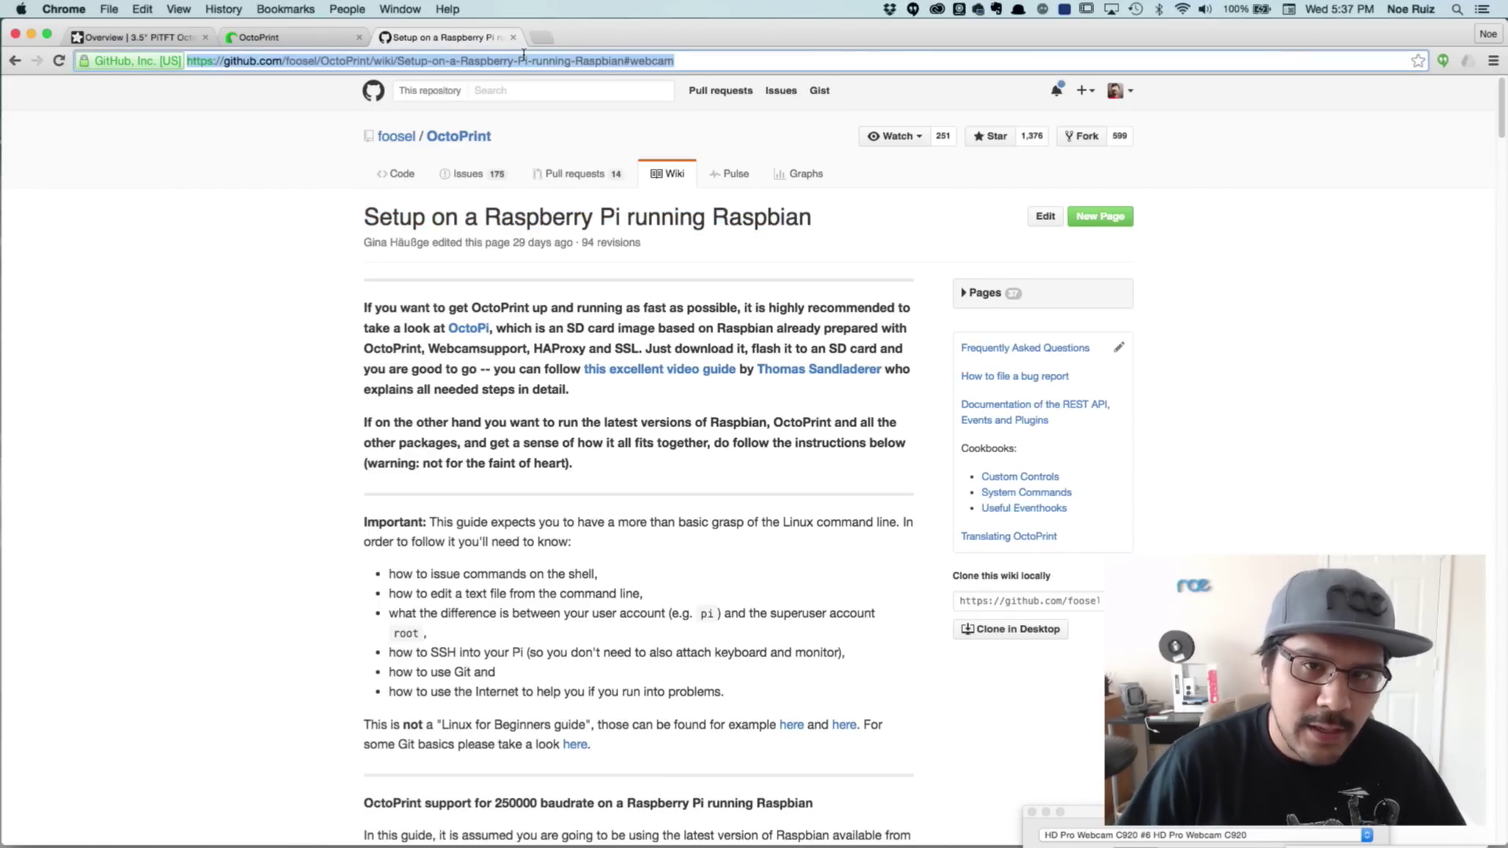
{"action": "key", "text": "Return"}
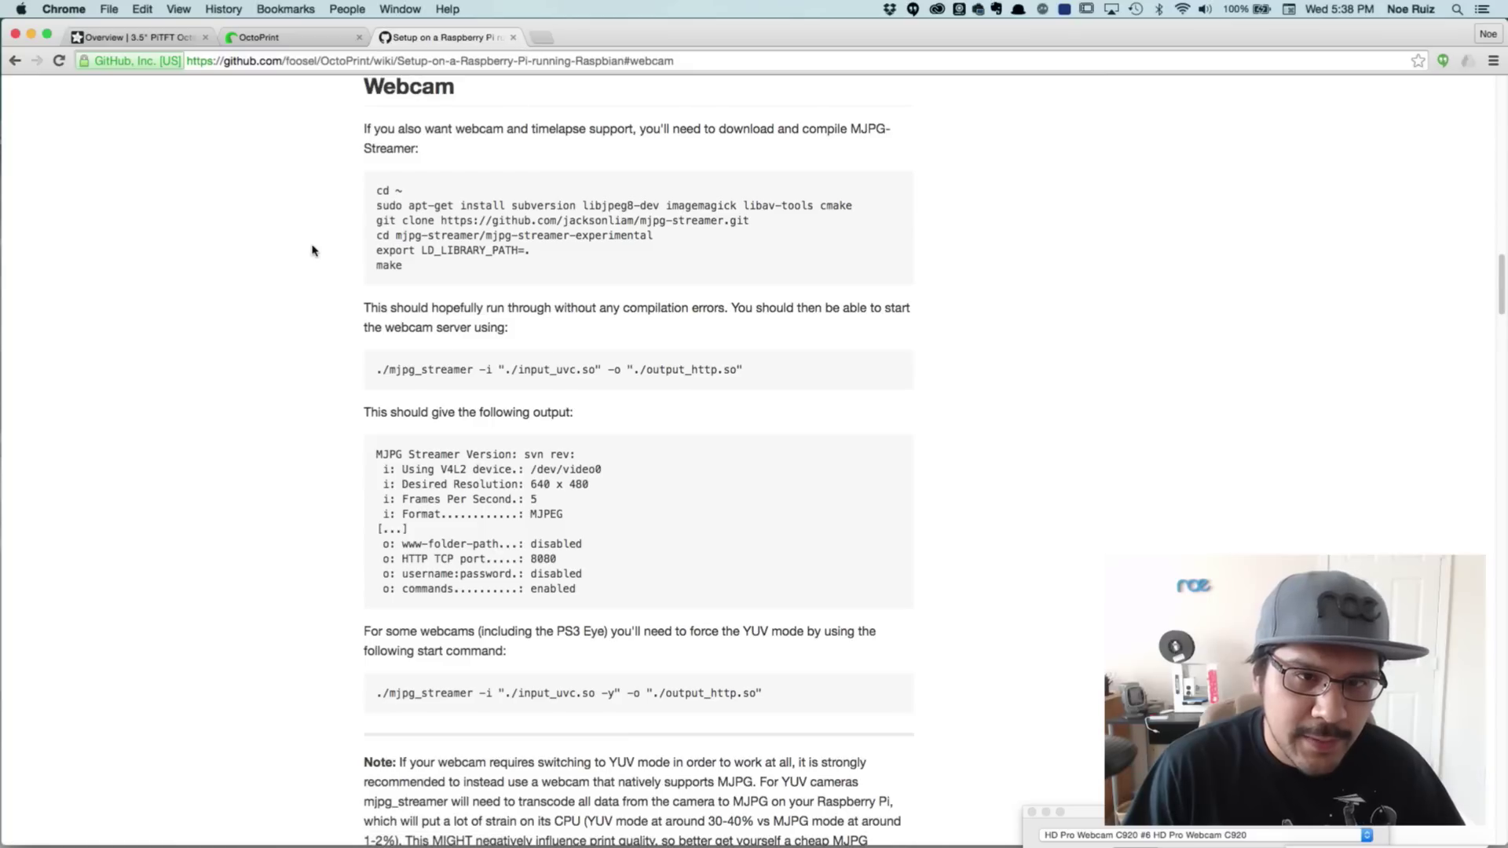
{"action": "scroll", "coordinate": [314, 250], "scroll_direction": "up", "scroll_amount": 2}
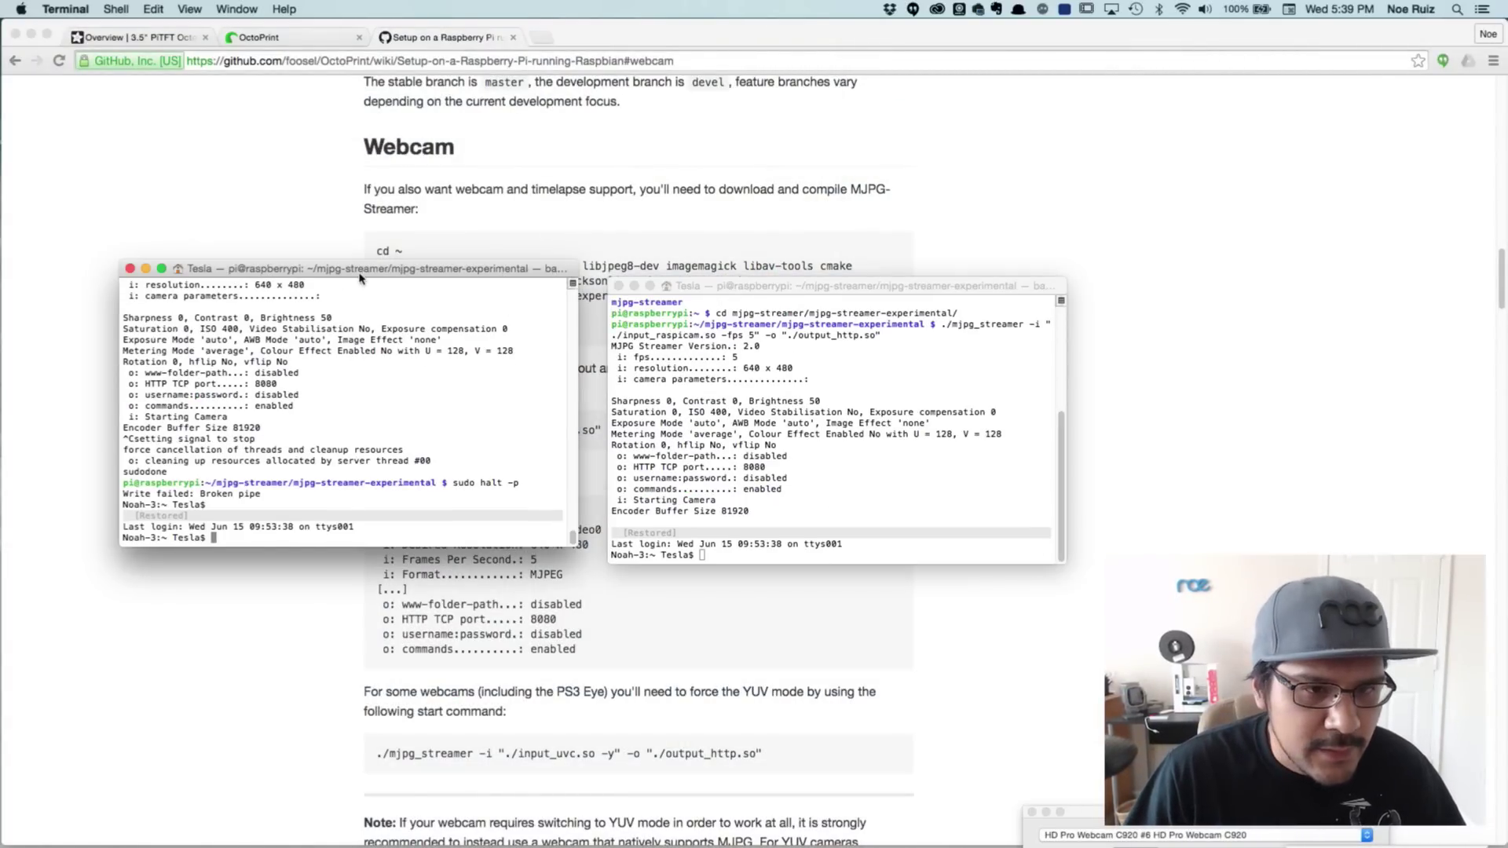
{"action": "key", "text": "super+w"}
{"action": "key", "text": "super+plus"}
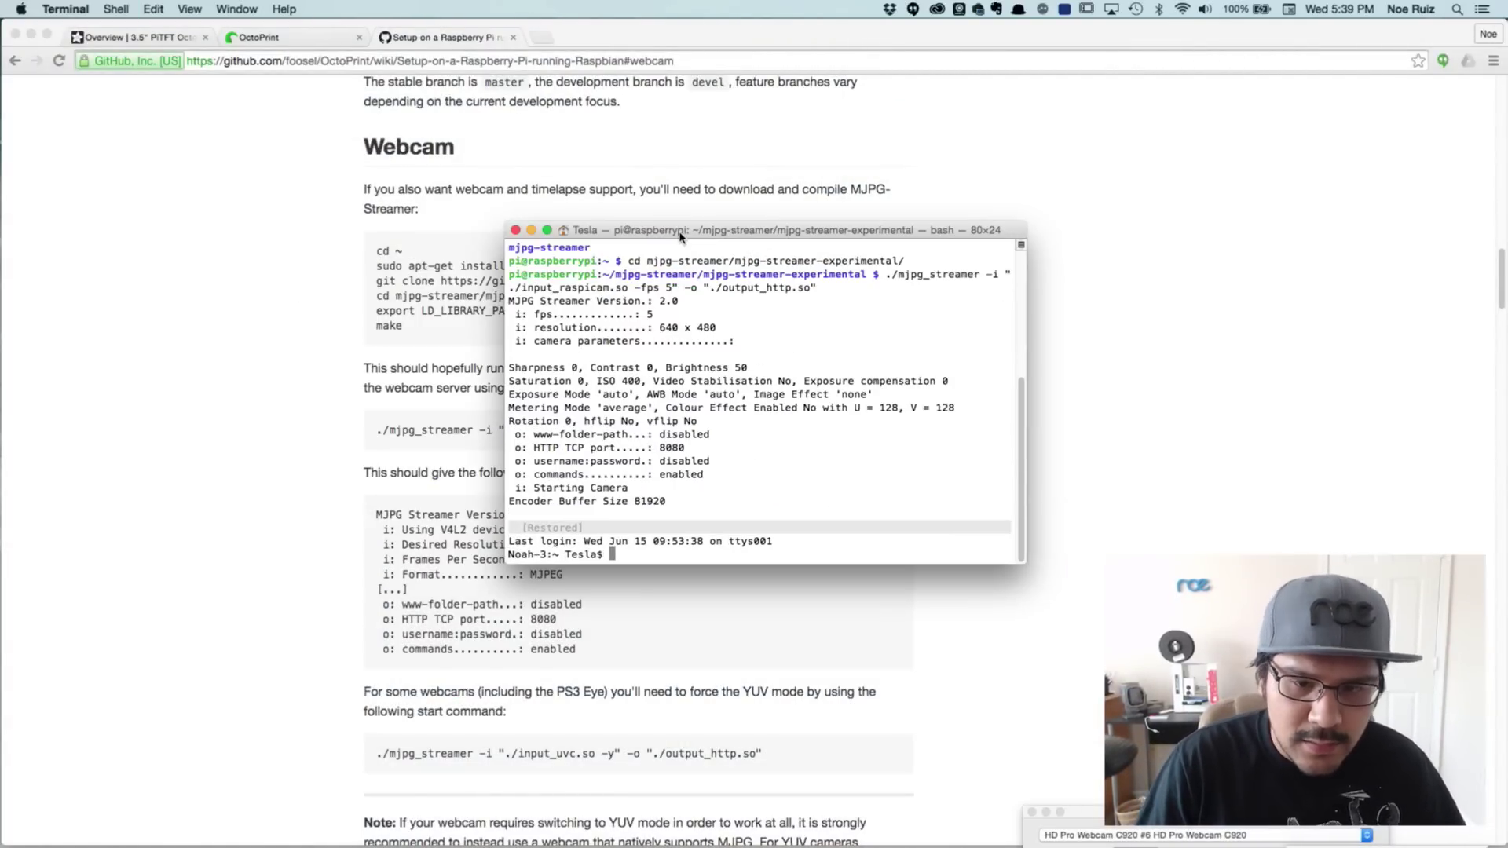
{"action": "type", "text": "ss"}
{"action": "key", "text": "BackSpace"}
{"action": "key", "text": "BackSpace"}
{"action": "key", "text": "BackSpace"}
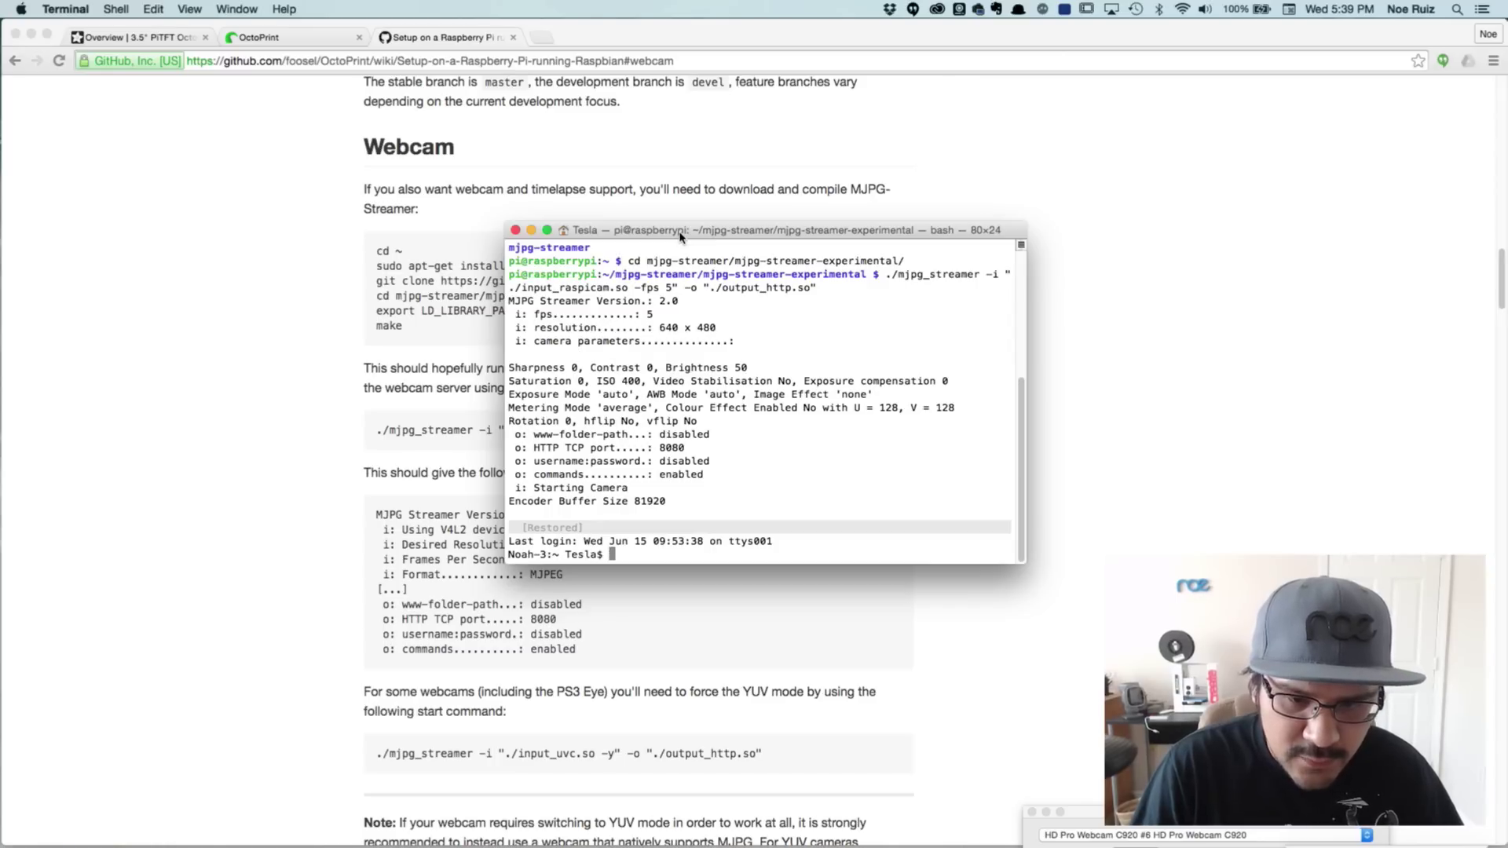
{"action": "type", "text": "ssh pi@10.1.10.219"}
{"action": "key", "text": "Return"}
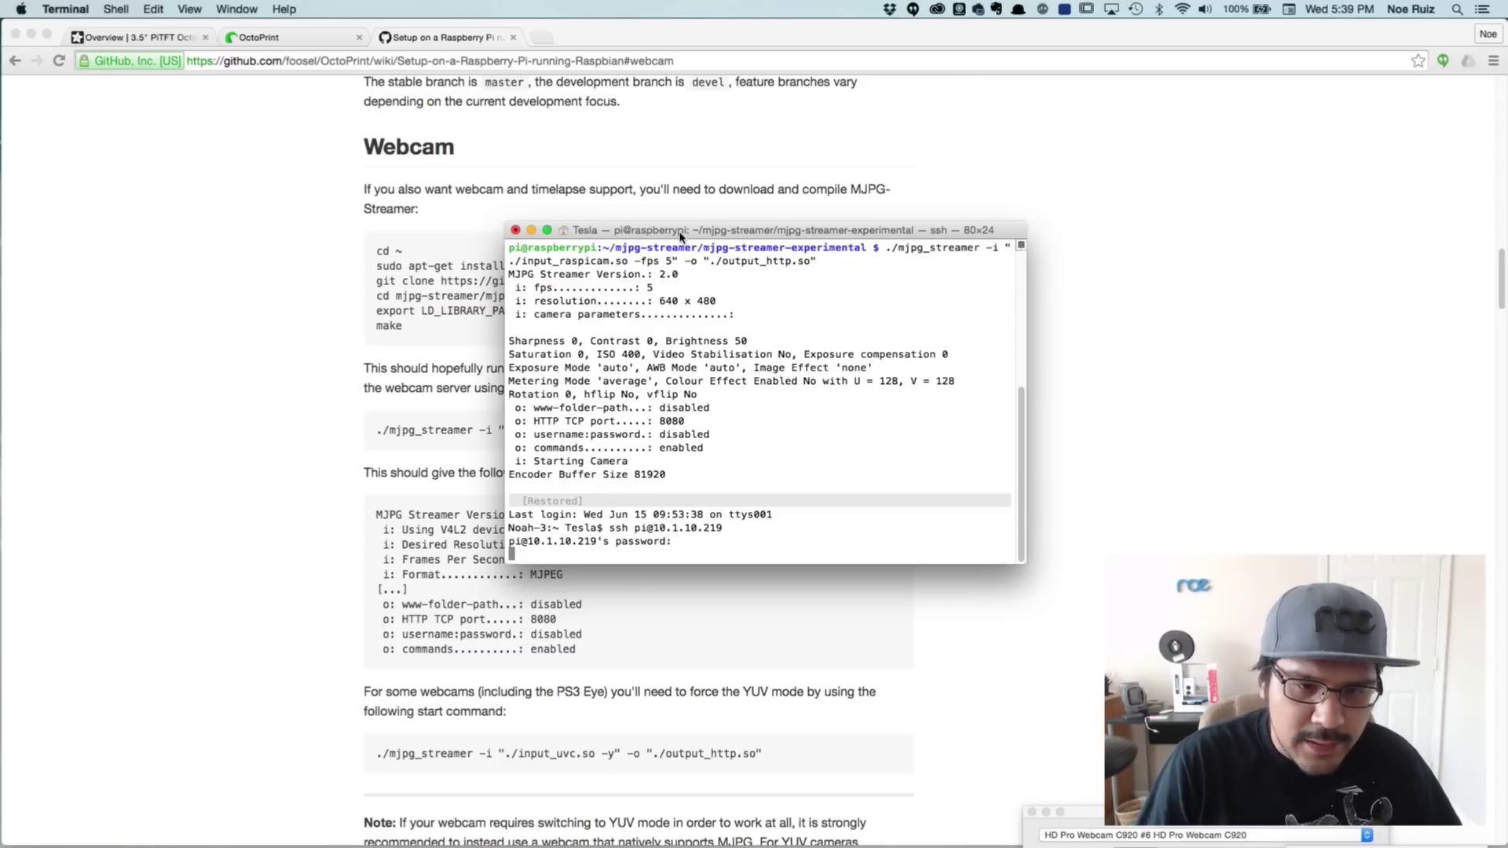
Enter the Pi's password to complete the SSH login
{"action": "key", "text": "Return"}
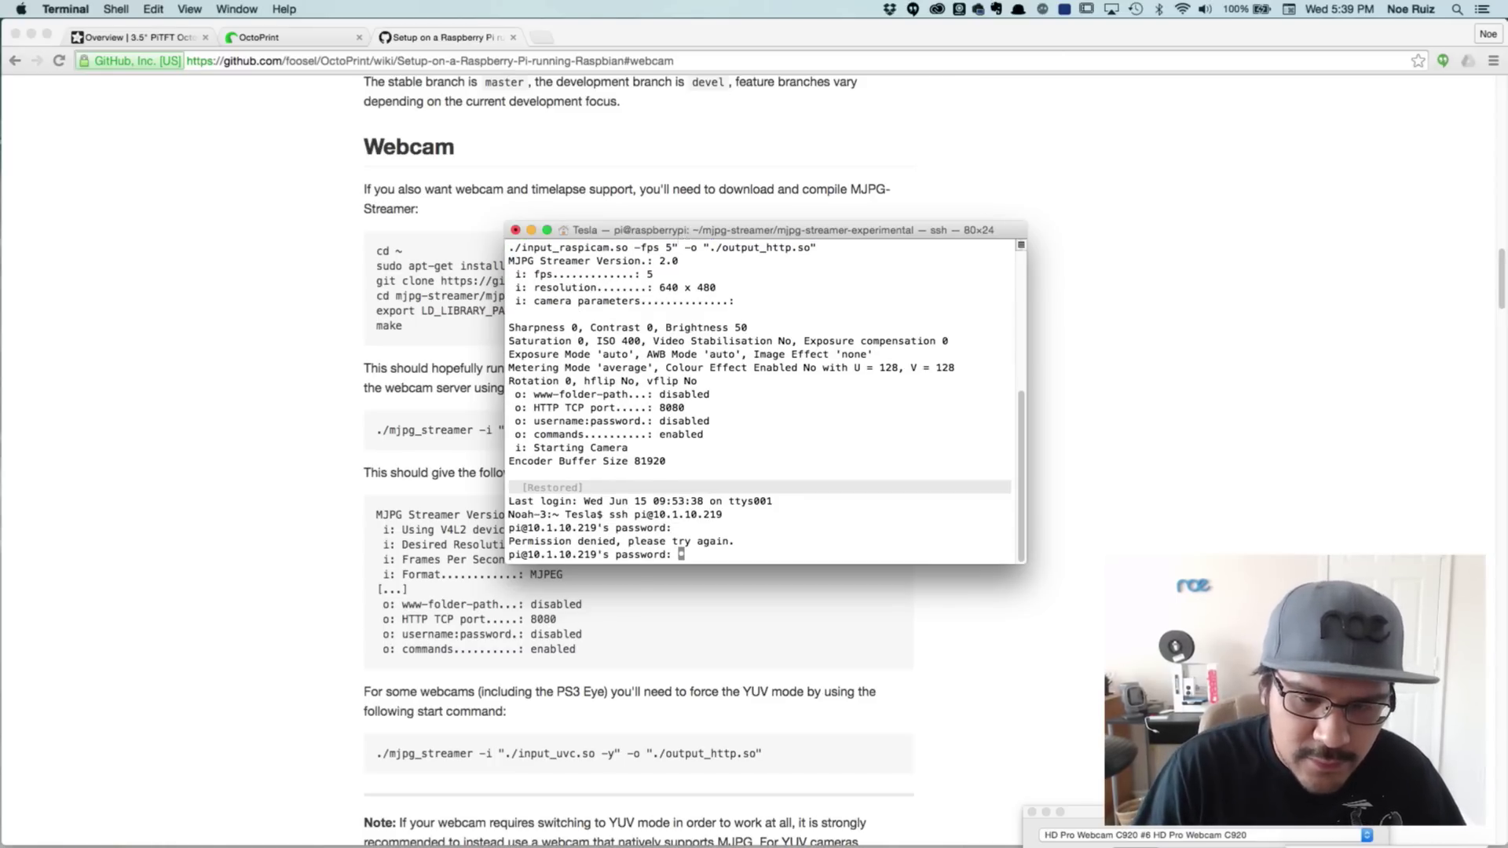
{"action": "key", "text": "Return"}
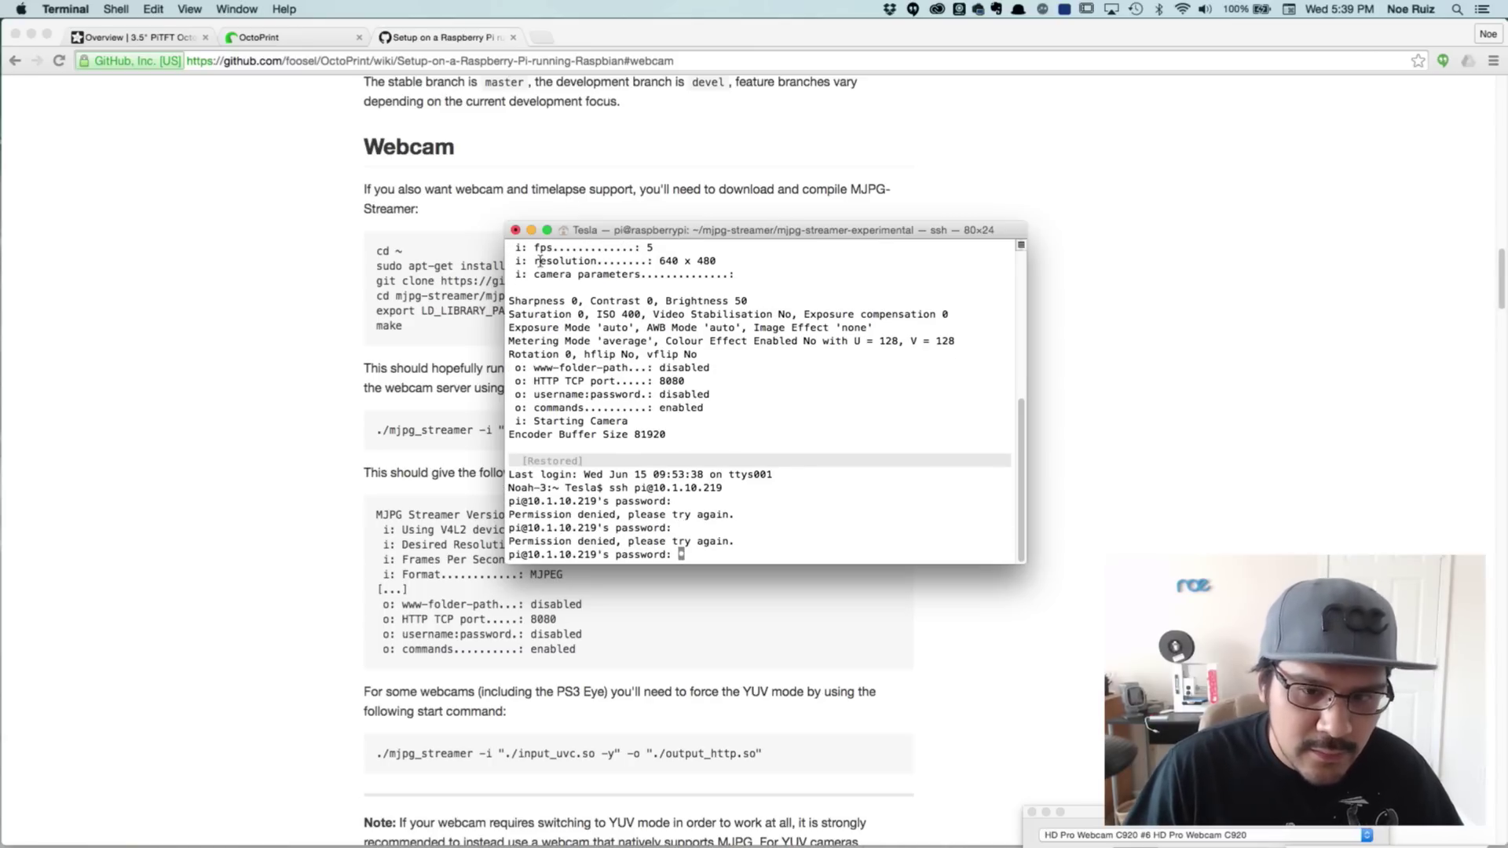
{"action": "left_click", "coordinate": [416, 294]}
{"action": "left_click_drag", "start_coordinate": [375, 249], "coordinate": [457, 313]}
{"action": "left_click", "coordinate": [457, 313]}
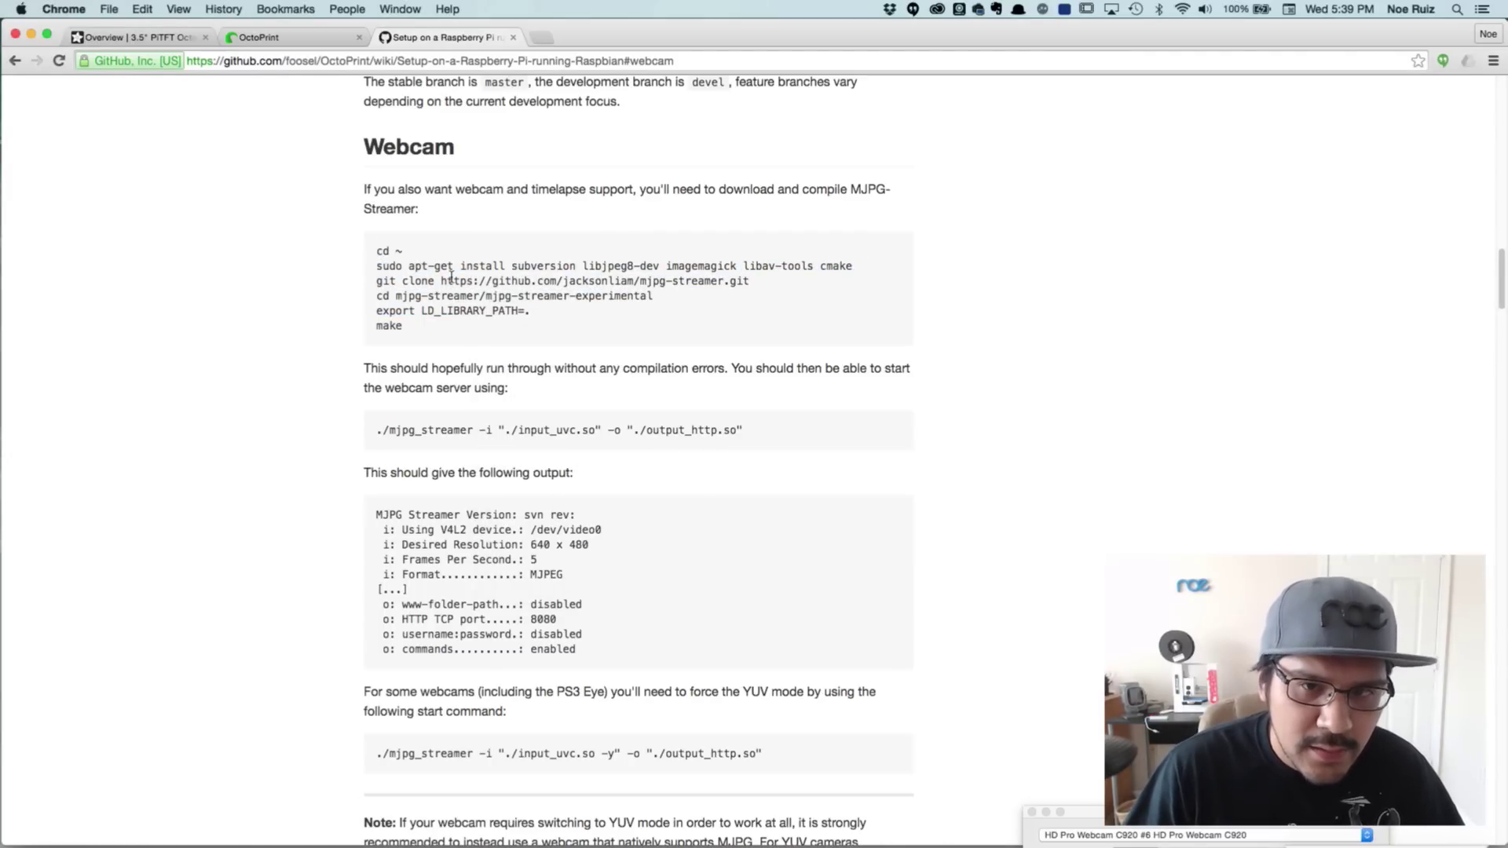
{"action": "key", "text": "super+Tab"}
{"action": "key", "text": "Return"}
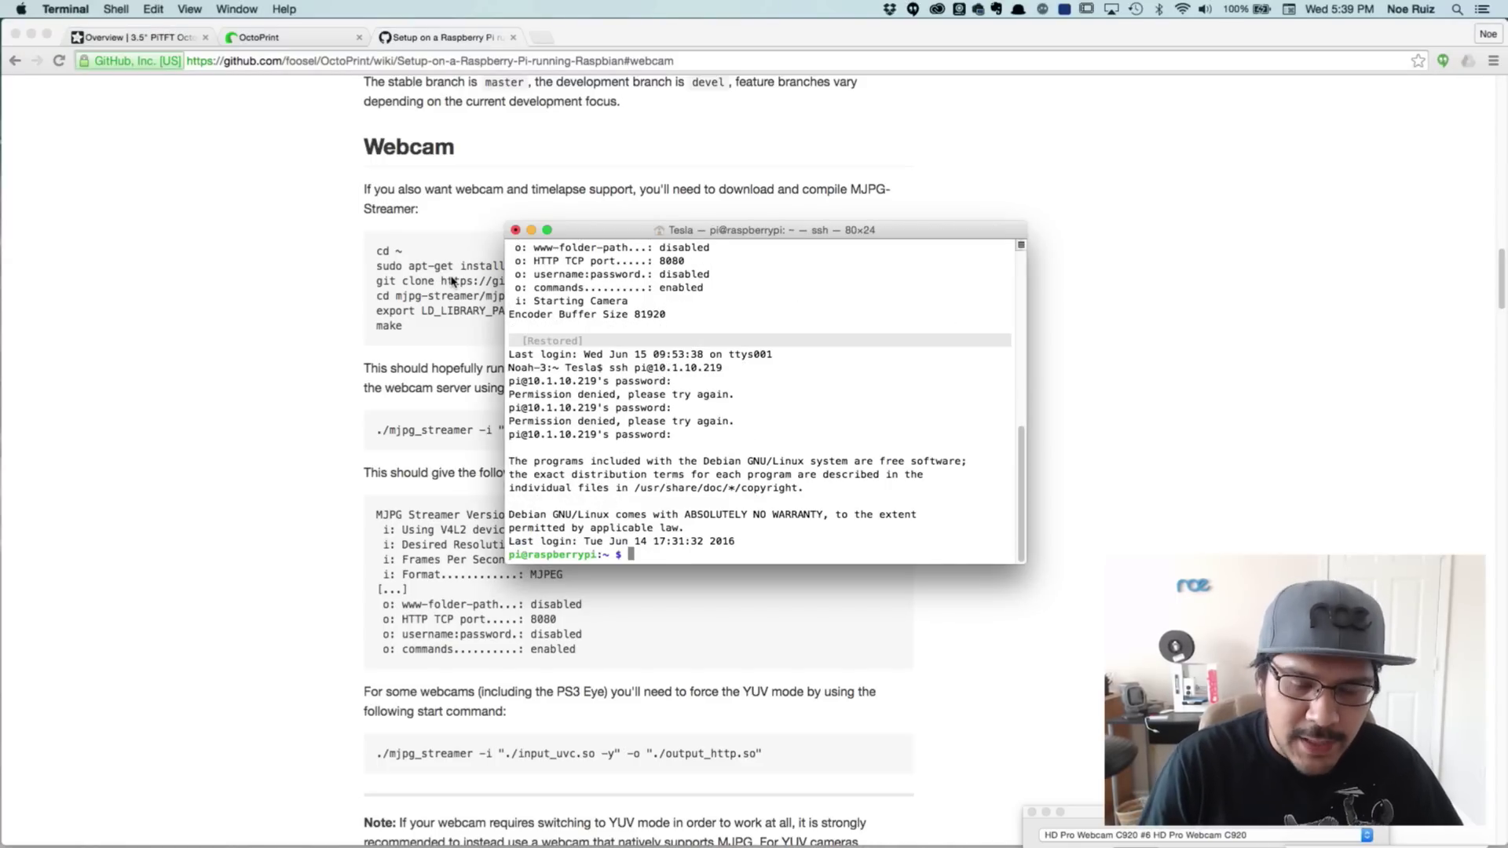
Run sudo apt-get update on the Pi and return to the wiki's Webcam instructions
{"action": "type", "text": "sudp"}
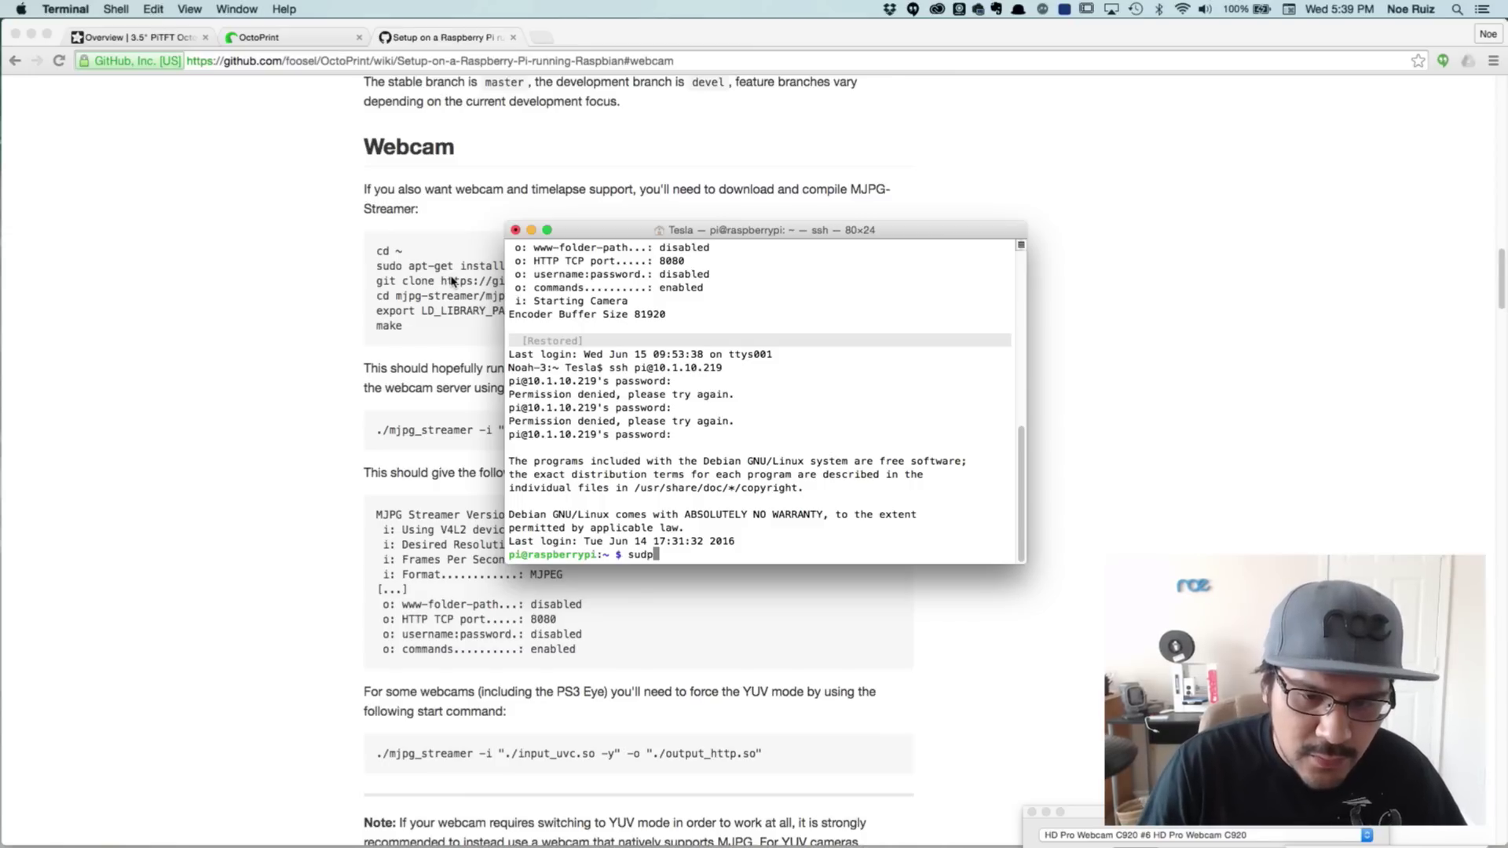
{"action": "key", "text": "BackSpace"}
{"action": "type", "text": "o apt-get "}
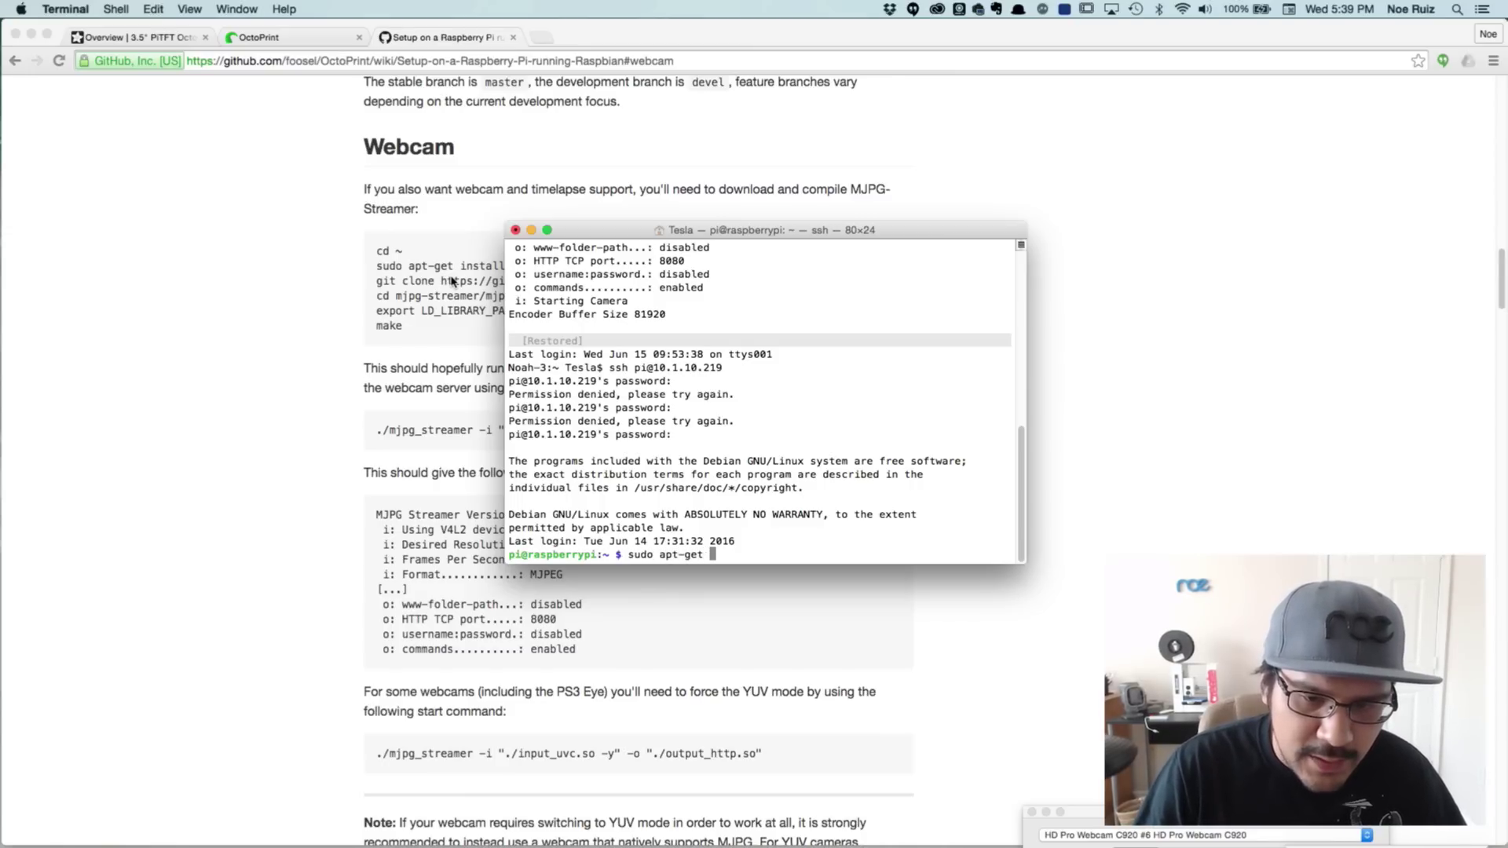
{"action": "type", "text": "update"}
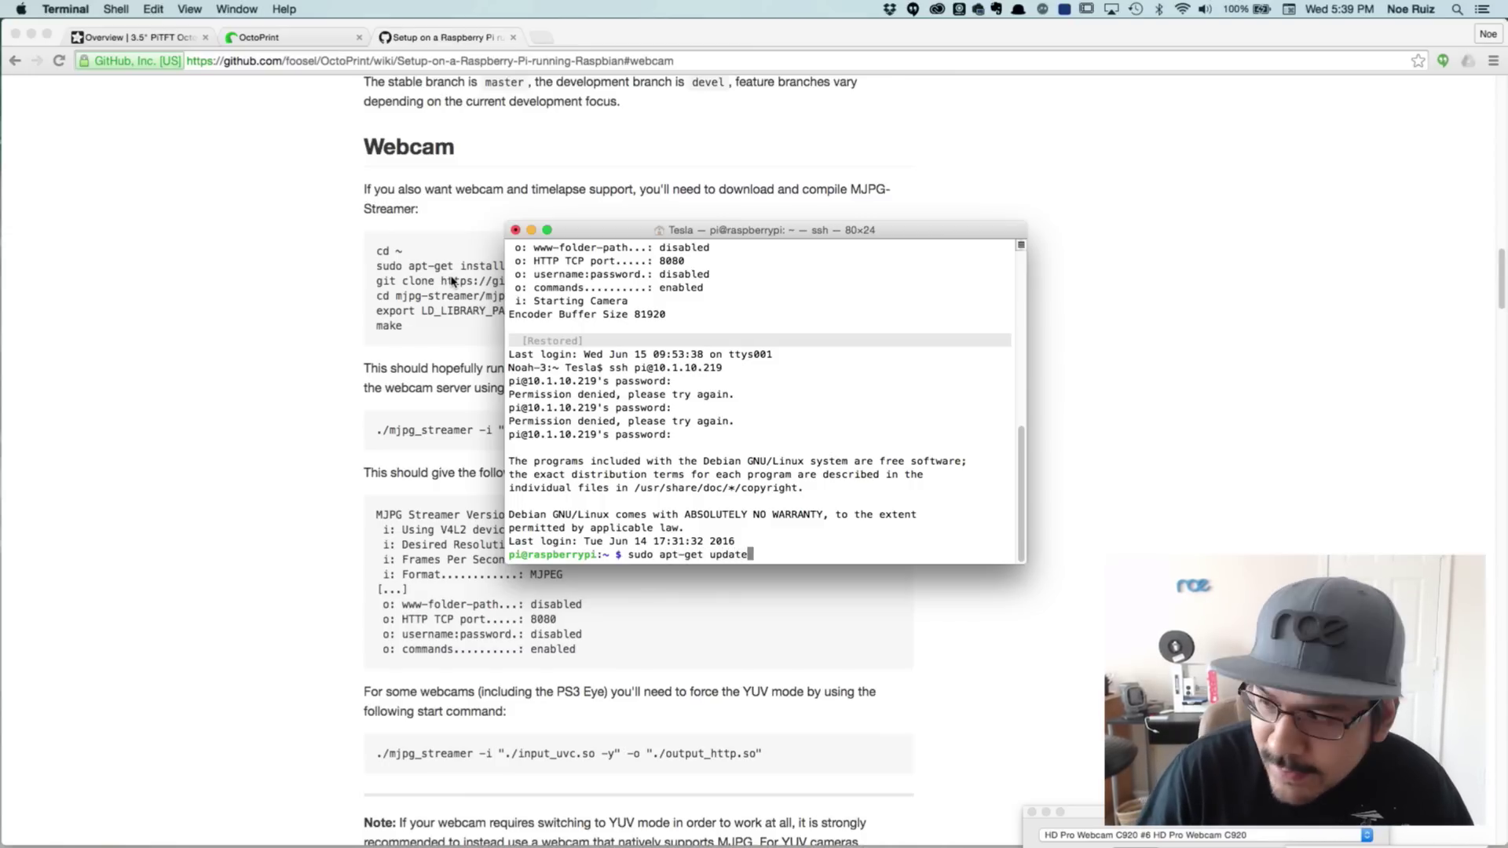
{"action": "key", "text": "Return"}
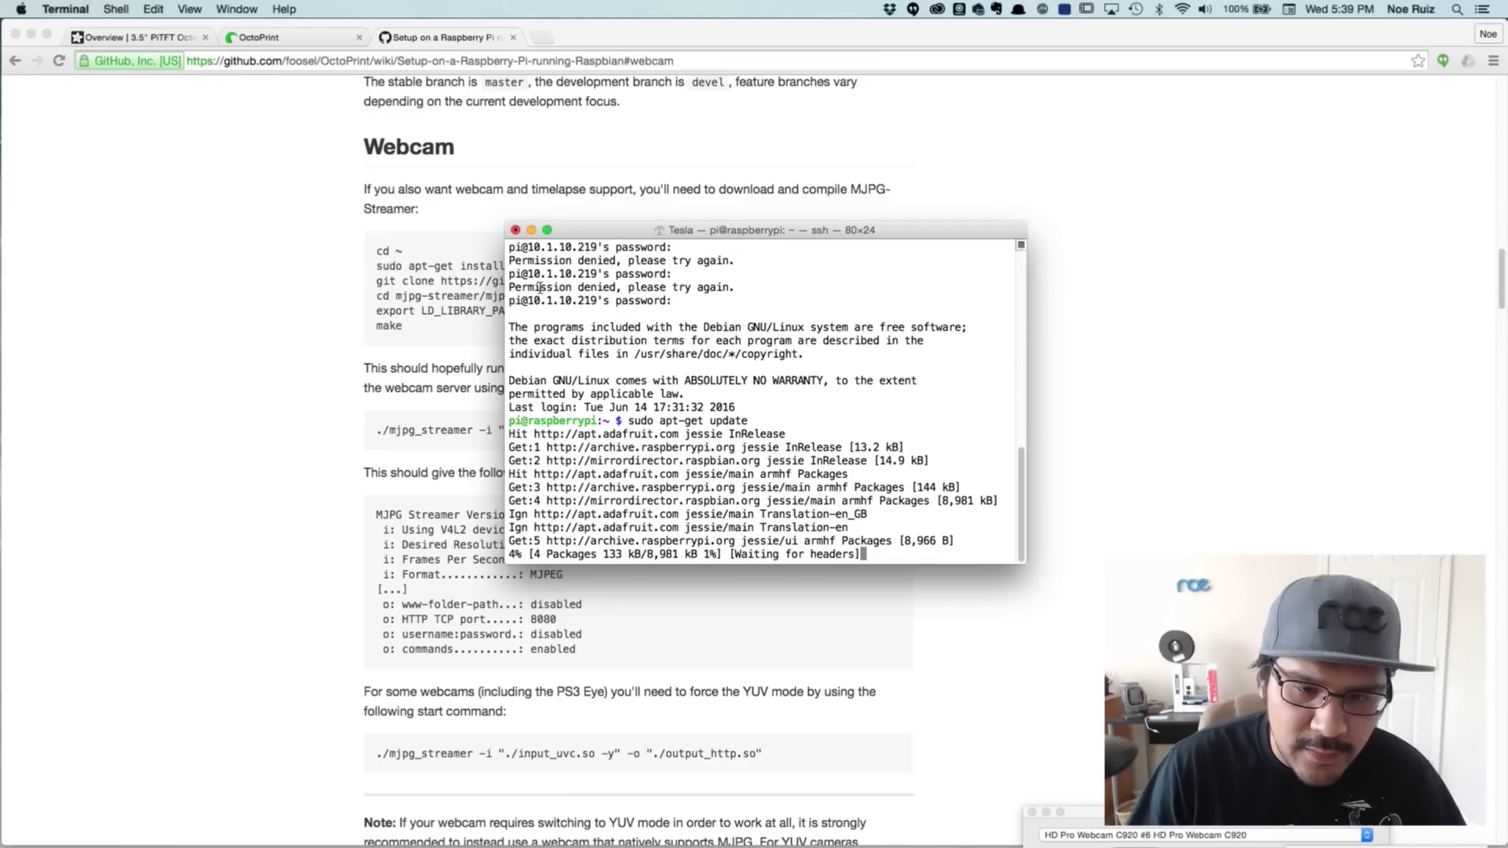
{"action": "left_click_drag", "start_coordinate": [740, 236], "coordinate": [683, 222]}
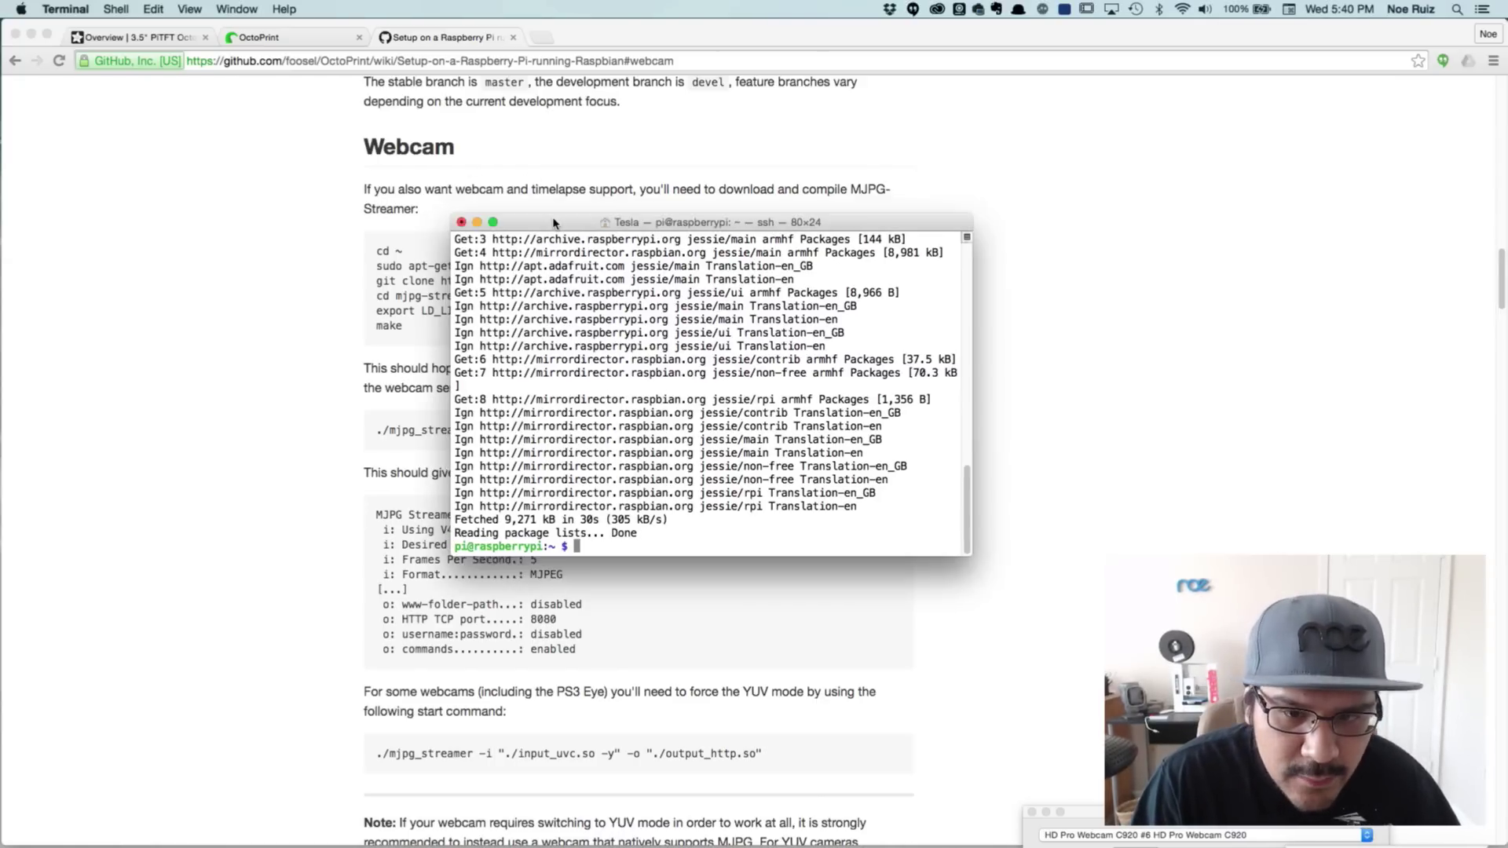
{"action": "left_click", "coordinate": [350, 377]}
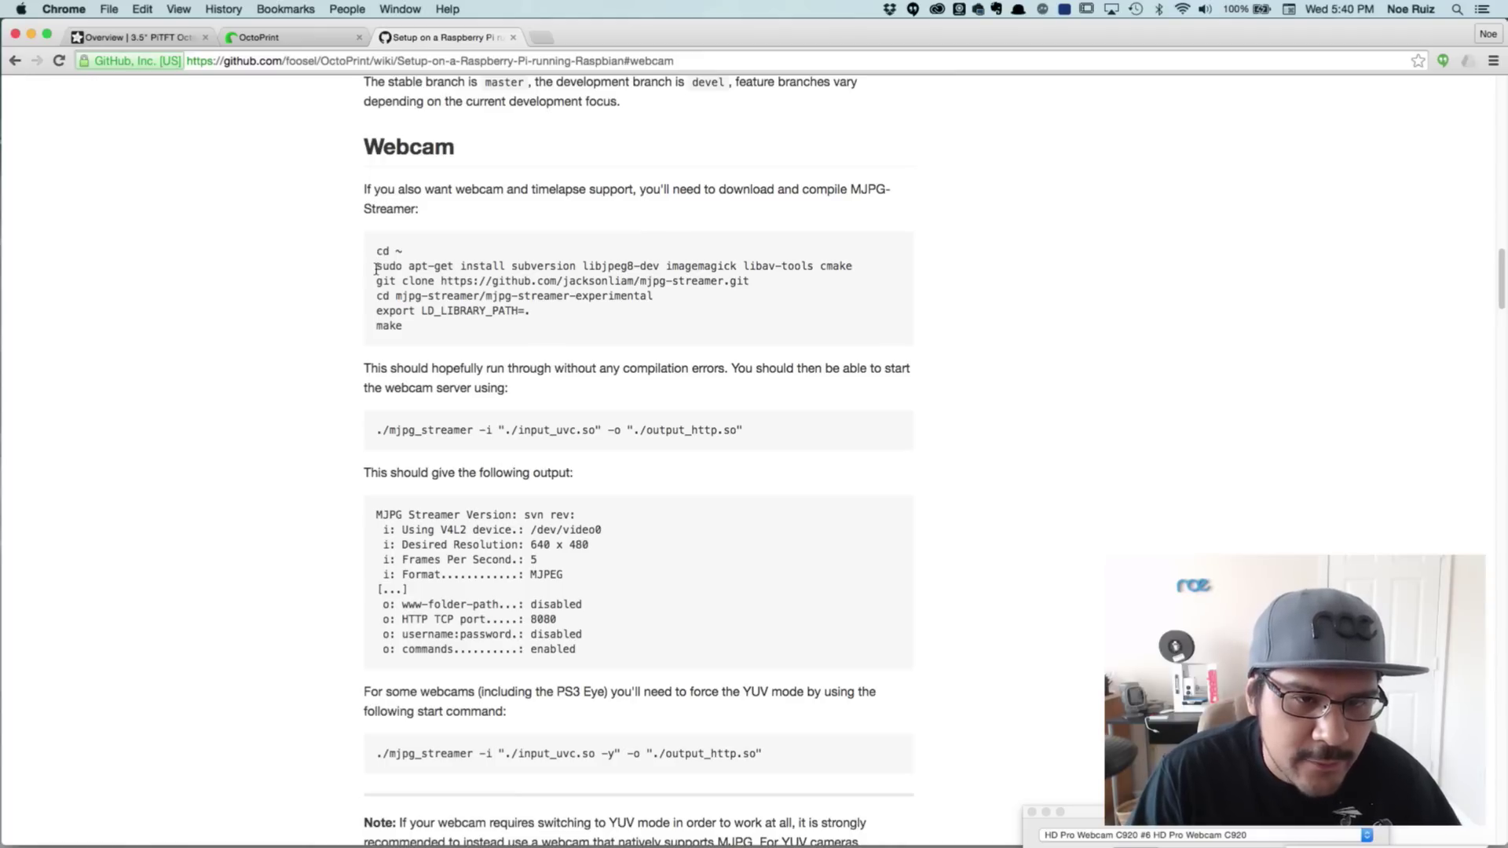
Copy the wiki's apt-get install line for subversion, libjpeg8-dev, imagemagick, libav-tools and cmake
{"action": "left_click_drag", "start_coordinate": [375, 268], "coordinate": [853, 264]}
{"action": "key", "text": "super+c"}
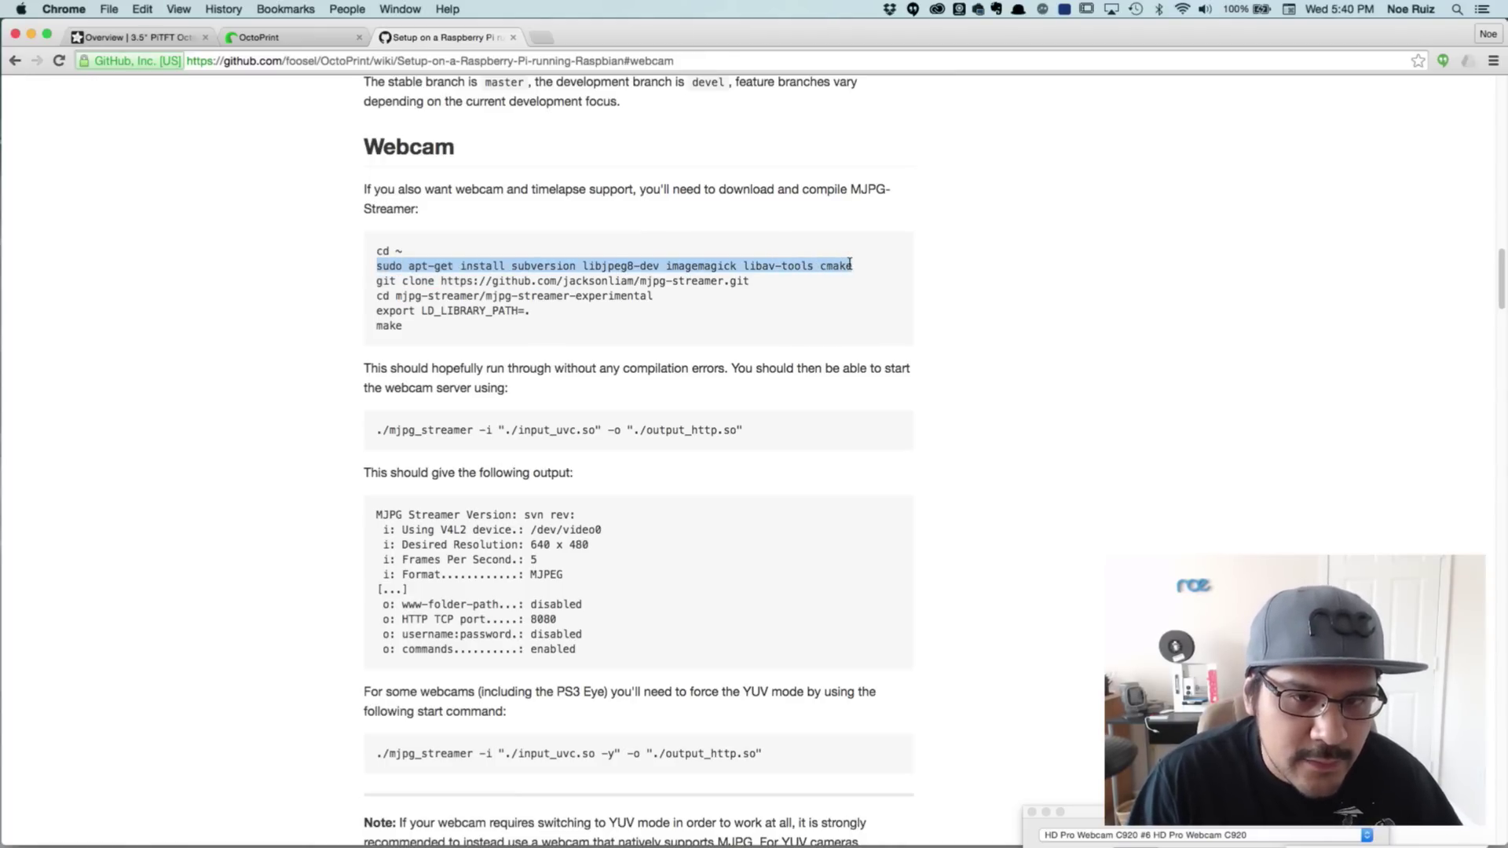
{"action": "key", "text": "super+Tab"}
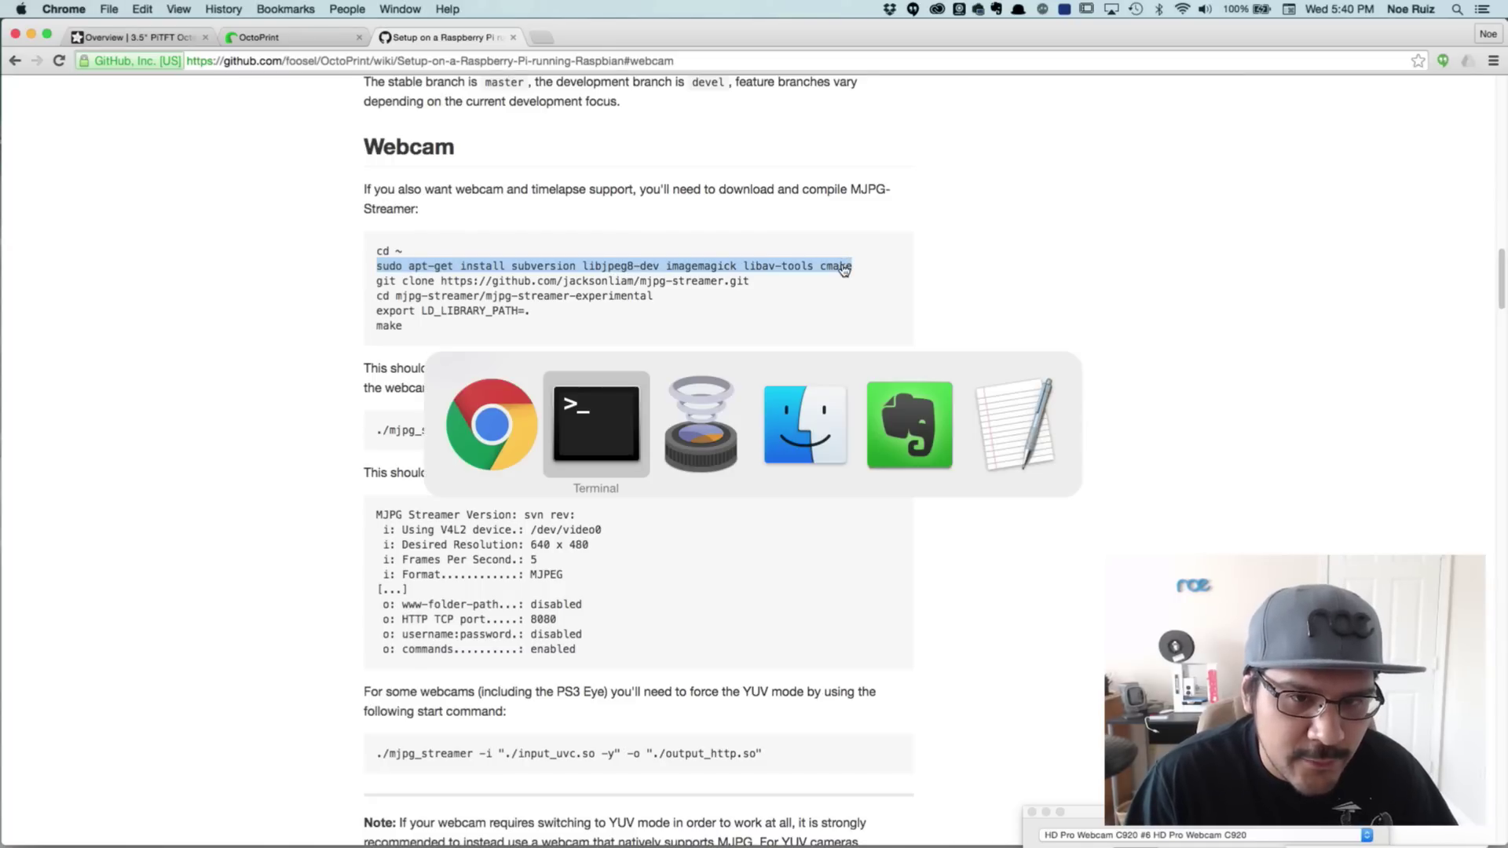
{"action": "key", "text": "Escape"}
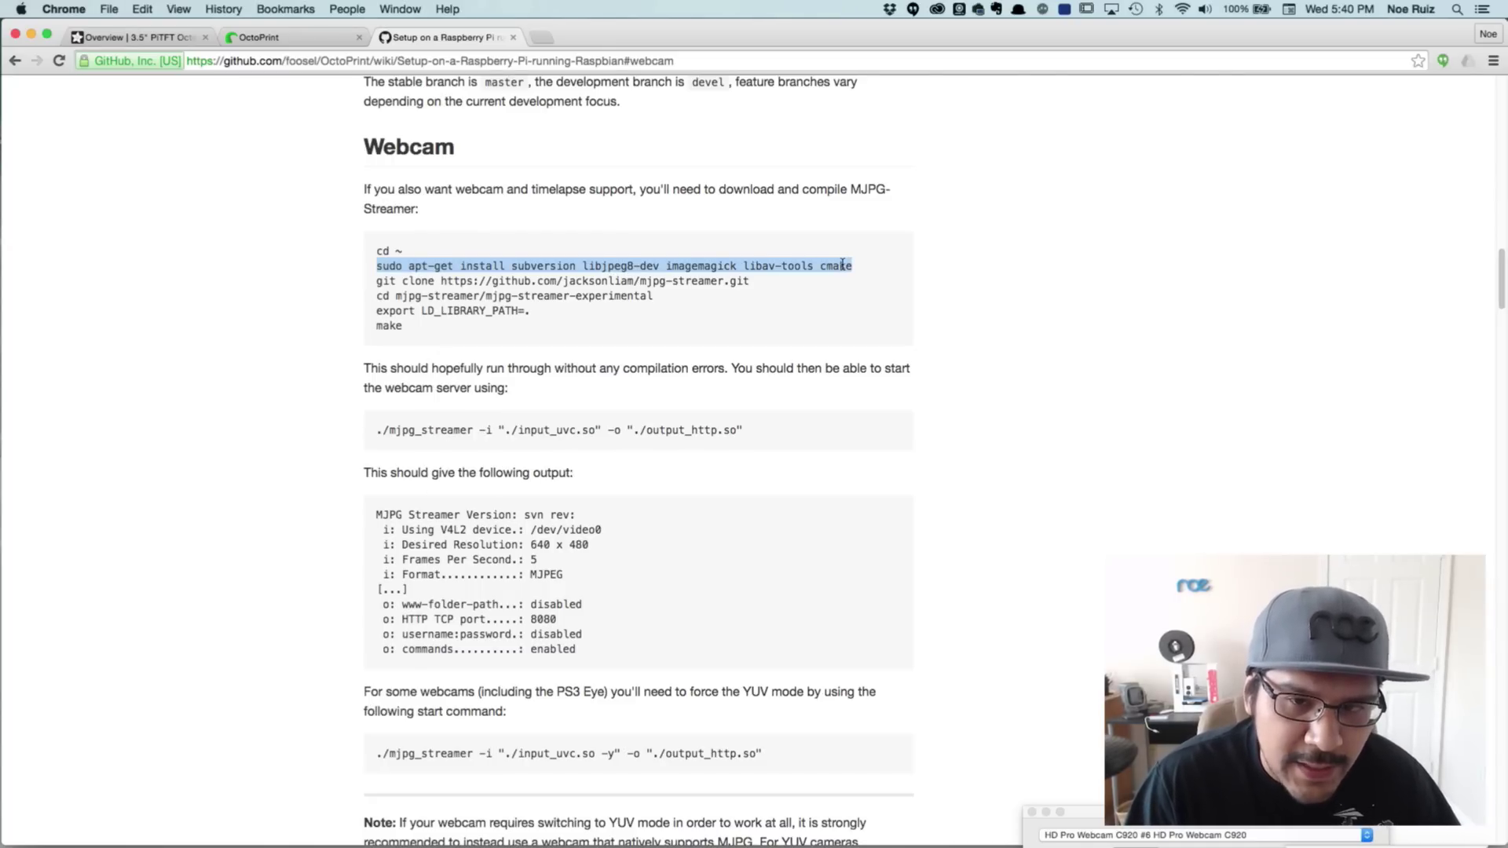
{"action": "key", "text": "super+Tab"}
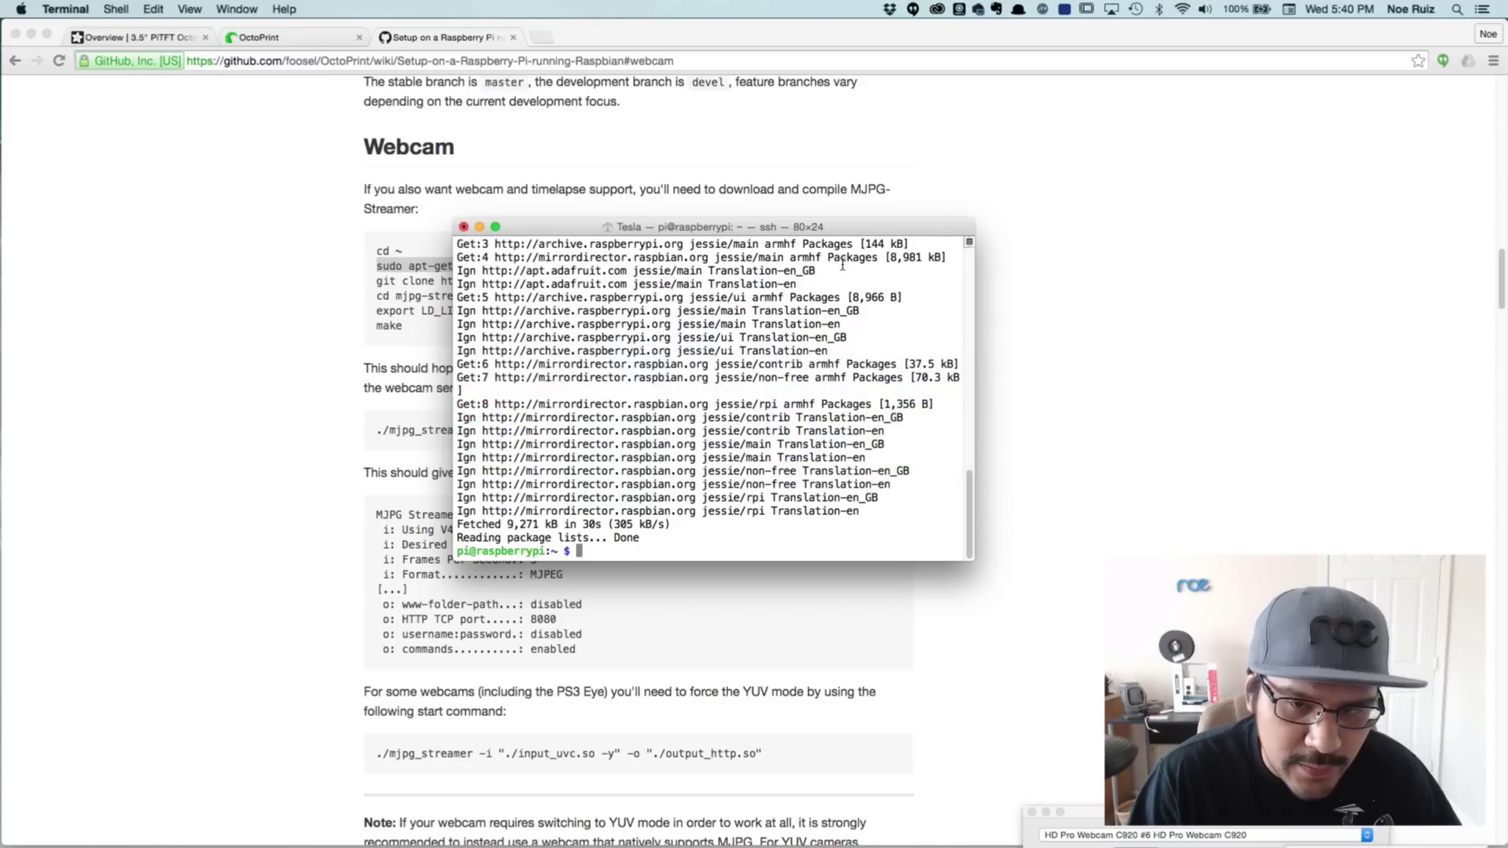
{"action": "left_click_drag", "start_coordinate": [836, 230], "coordinate": [881, 255]}
From the home folder, paste and run the install command, confirming with y
{"action": "type", "text": "cd"}
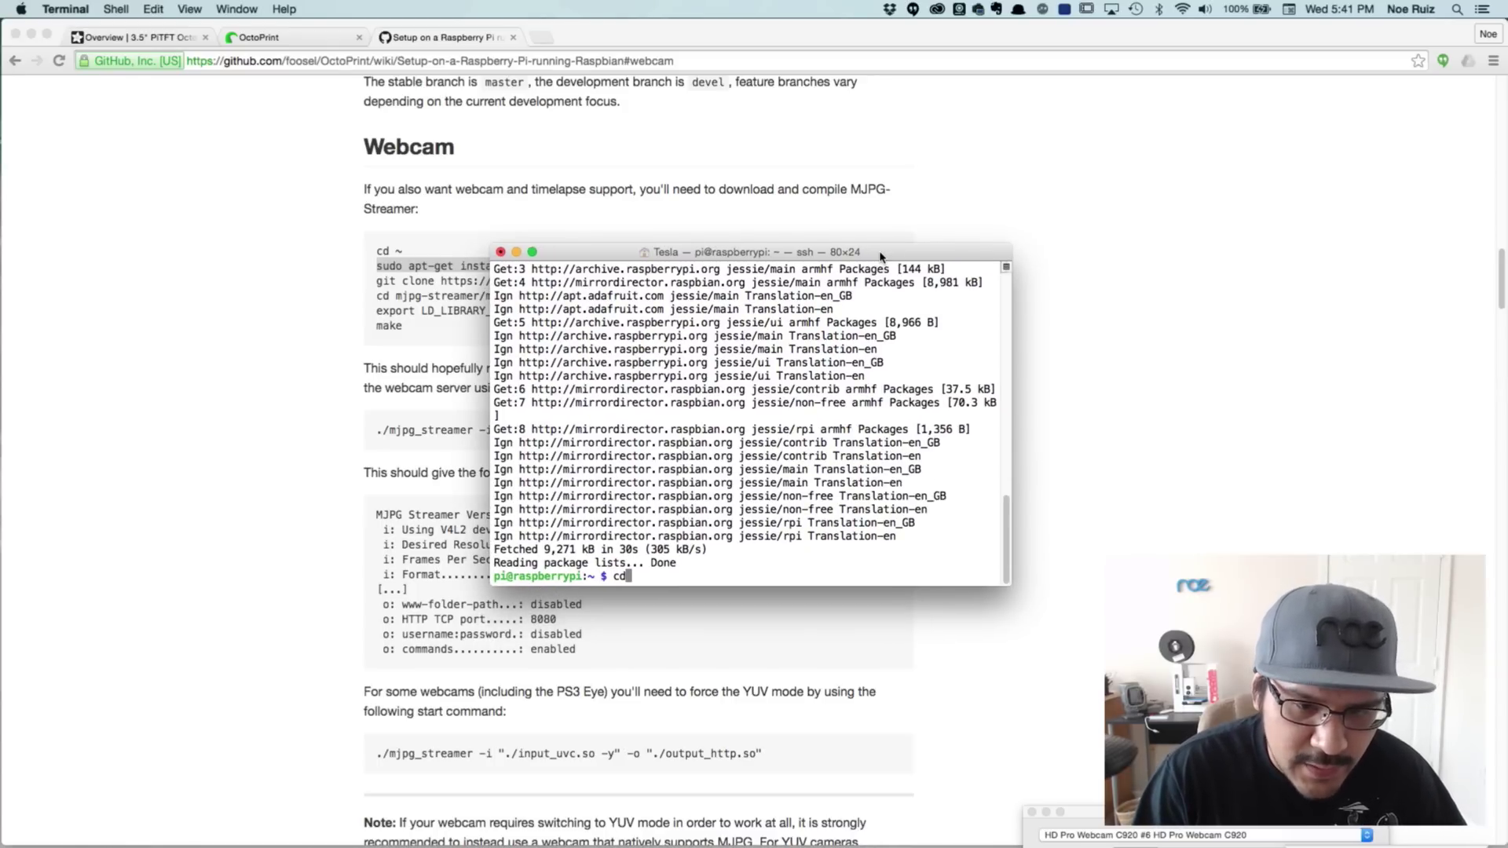
{"action": "key", "text": "Return"}
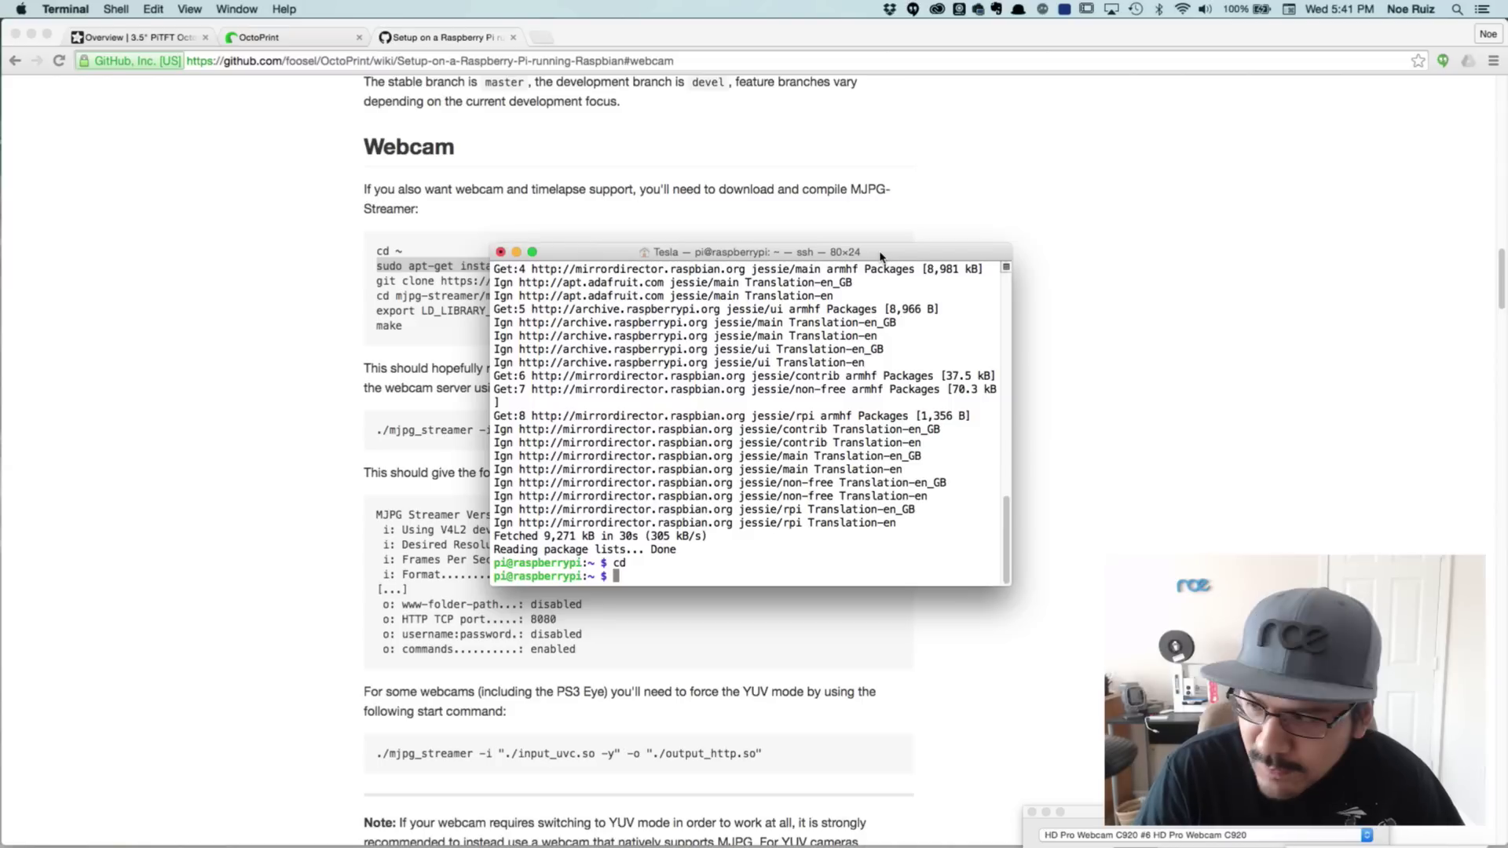
{"action": "key", "text": "super+v"}
{"action": "key", "text": "Return"}
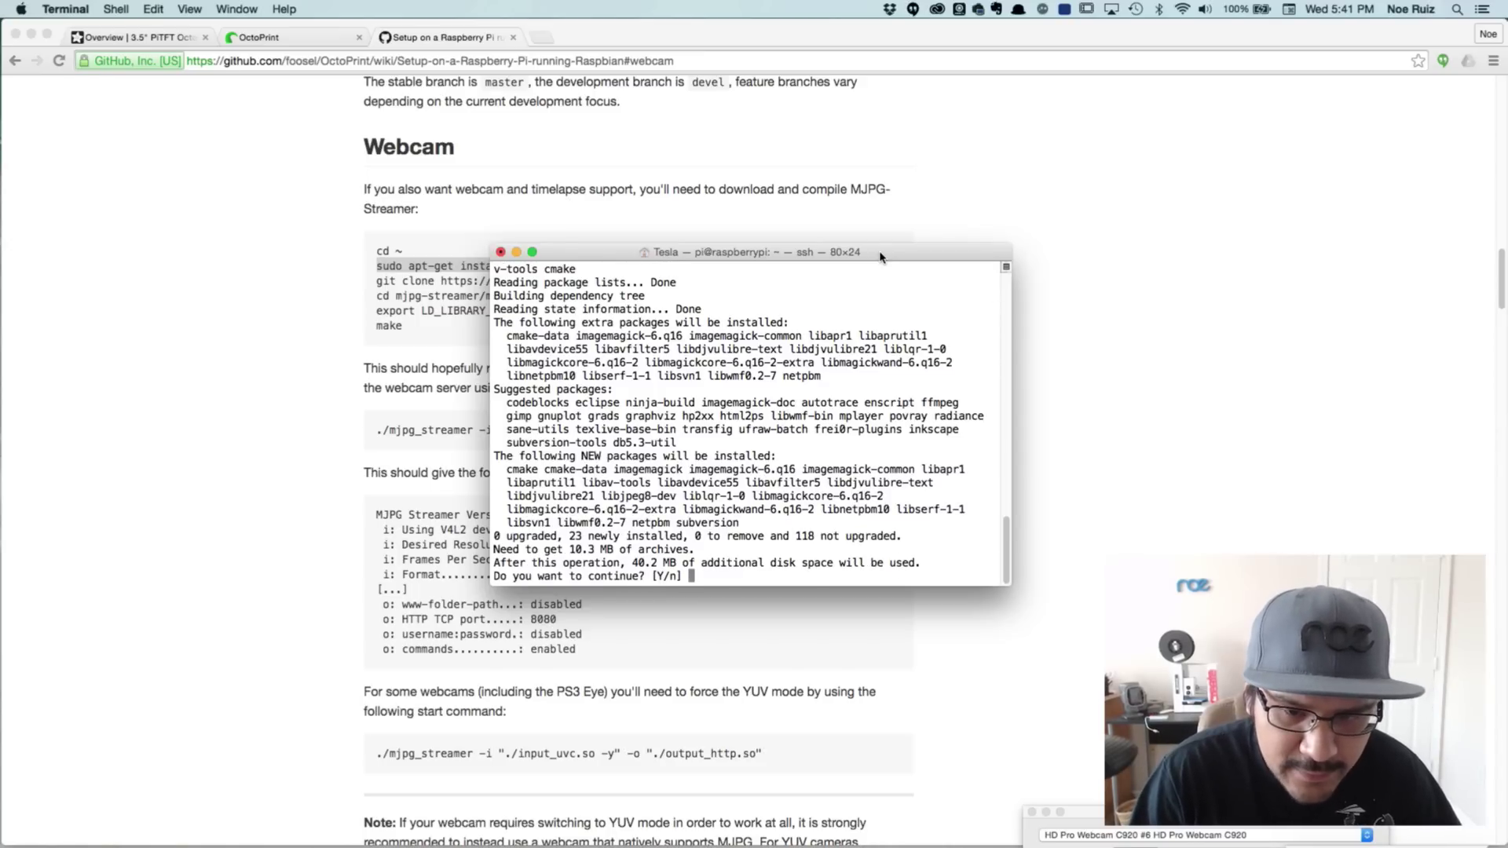
{"action": "type", "text": "y"}
{"action": "key", "text": "Return"}
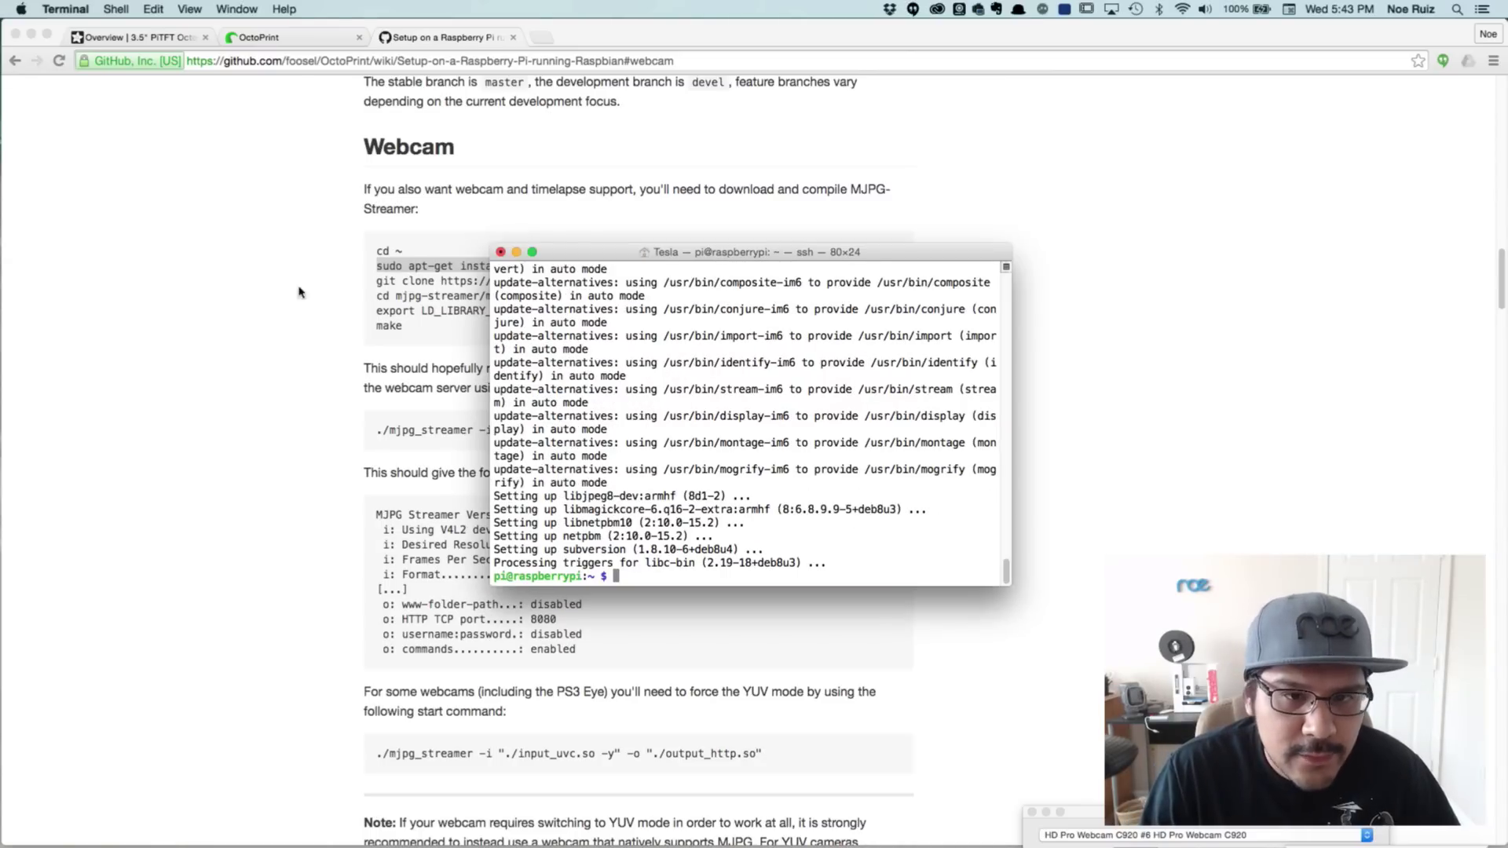
{"action": "left_click", "coordinate": [308, 293]}
Copy the wiki's git clone line and run it to clone mjpg-streamer onto the Pi
{"action": "left_click", "coordinate": [393, 283]}
{"action": "double_click", "coordinate": [385, 281]}
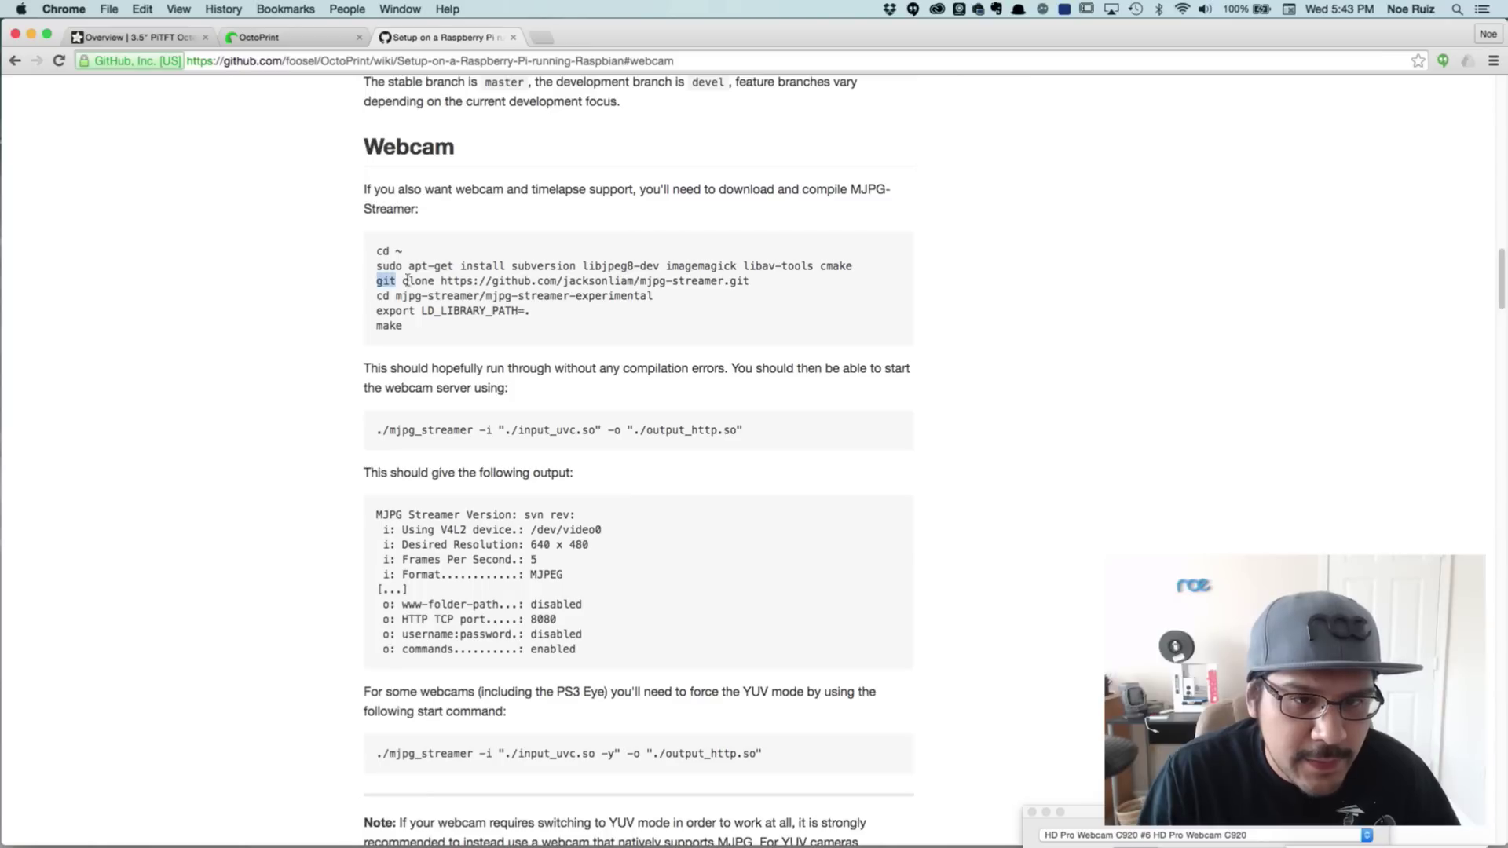
{"action": "left_click", "coordinate": [736, 281], "text": "shift"}
{"action": "key", "text": "super+c"}
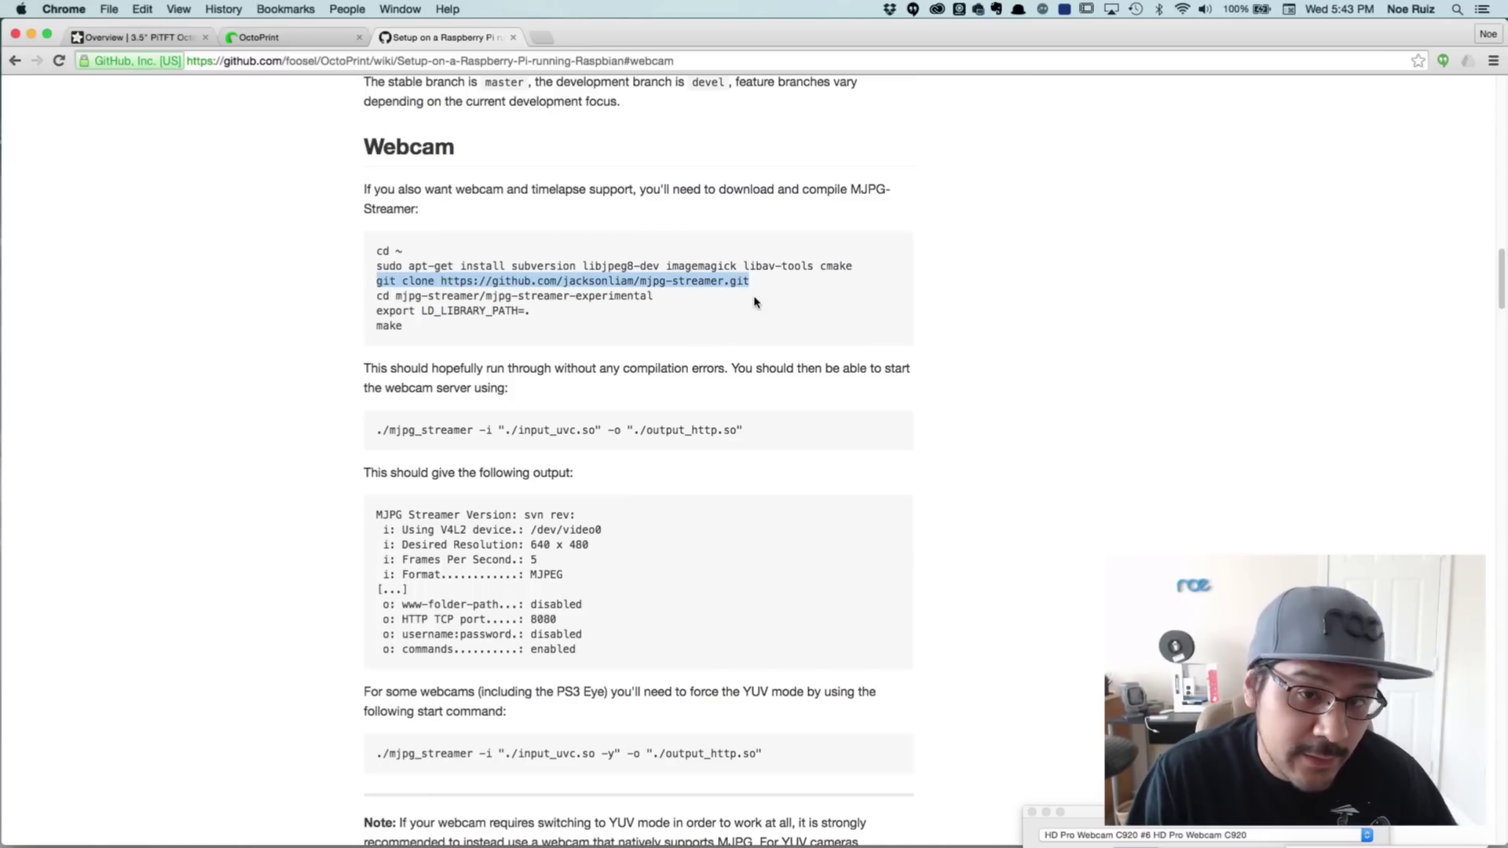
{"action": "key", "text": "super+Tab"}
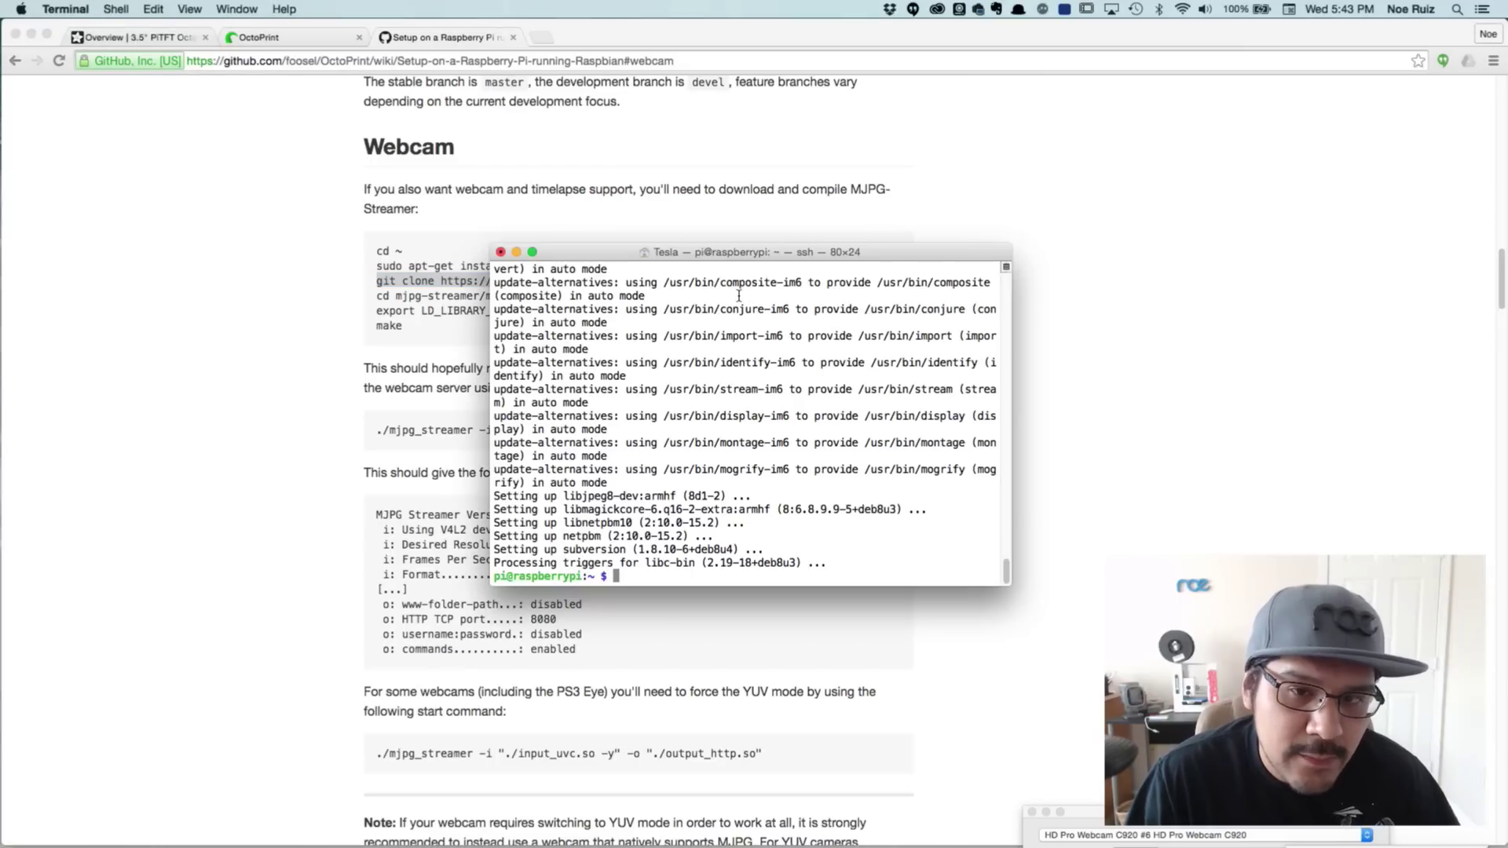
{"action": "left_click_drag", "start_coordinate": [747, 255], "coordinate": [792, 330]}
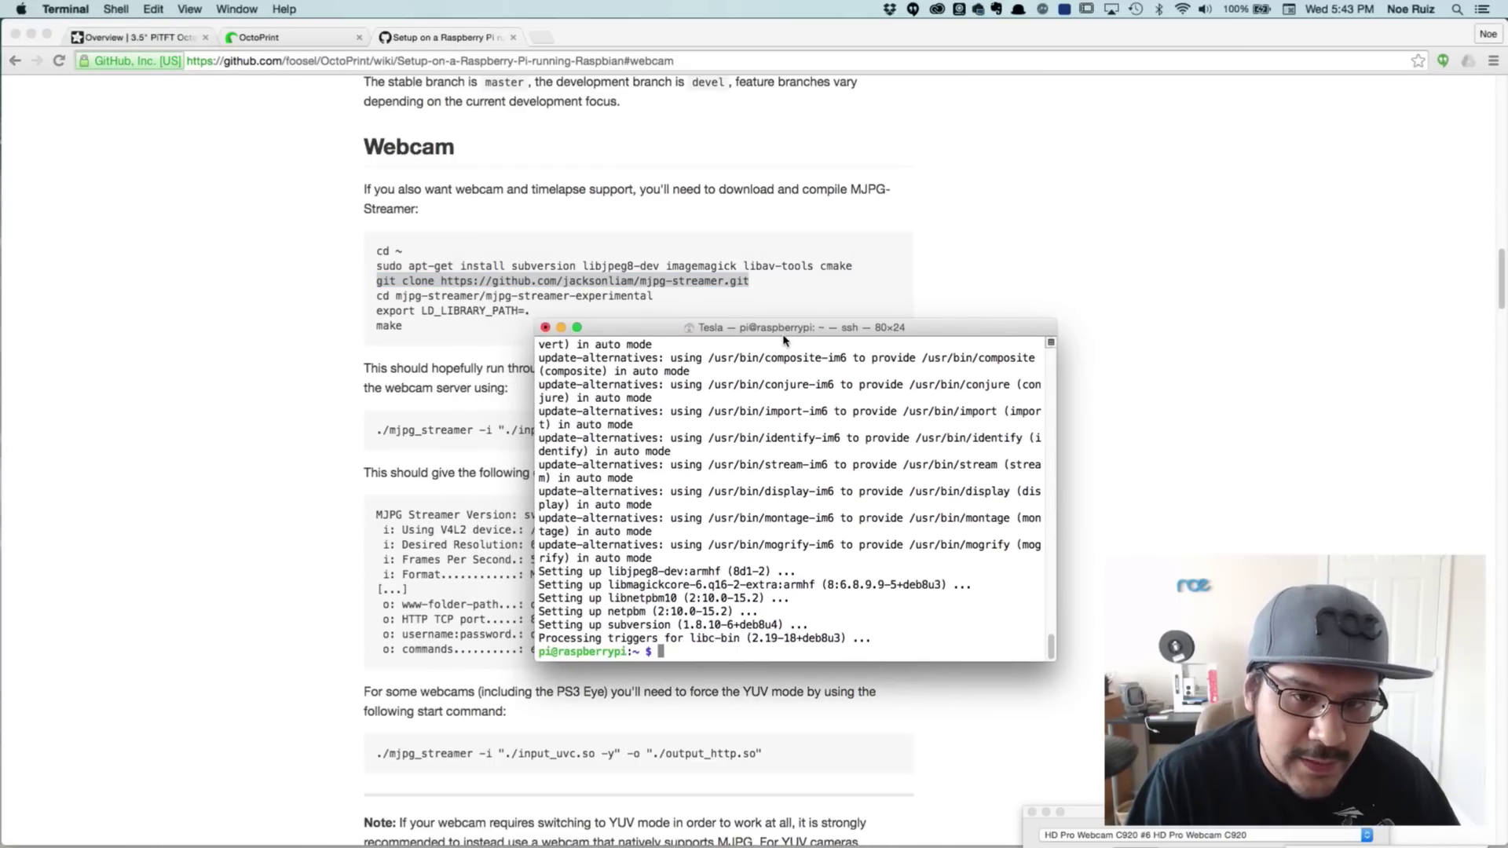
{"action": "key", "text": "super+v"}
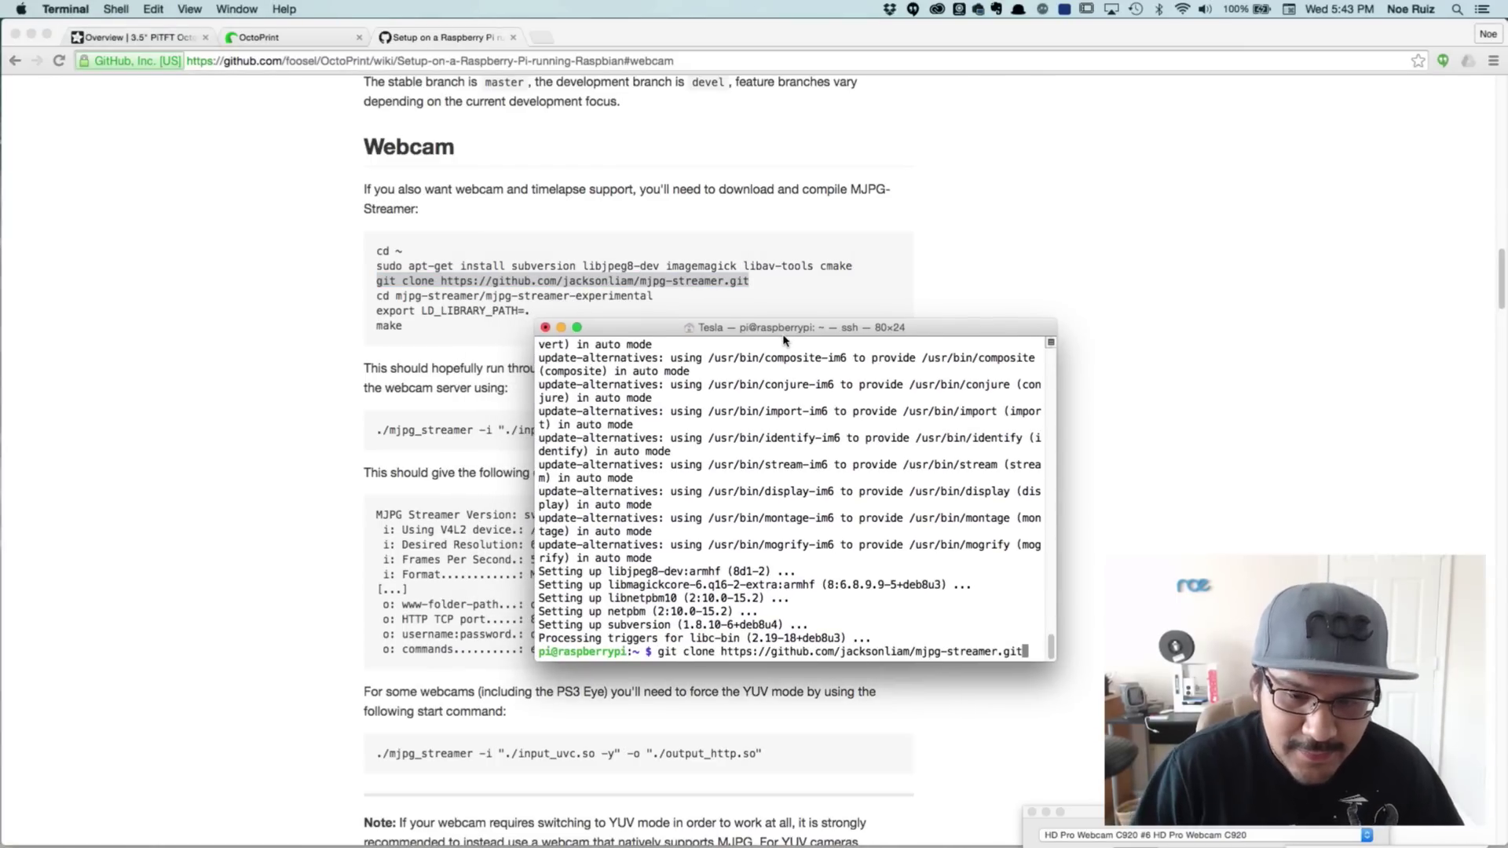
{"action": "key", "text": "Return"}
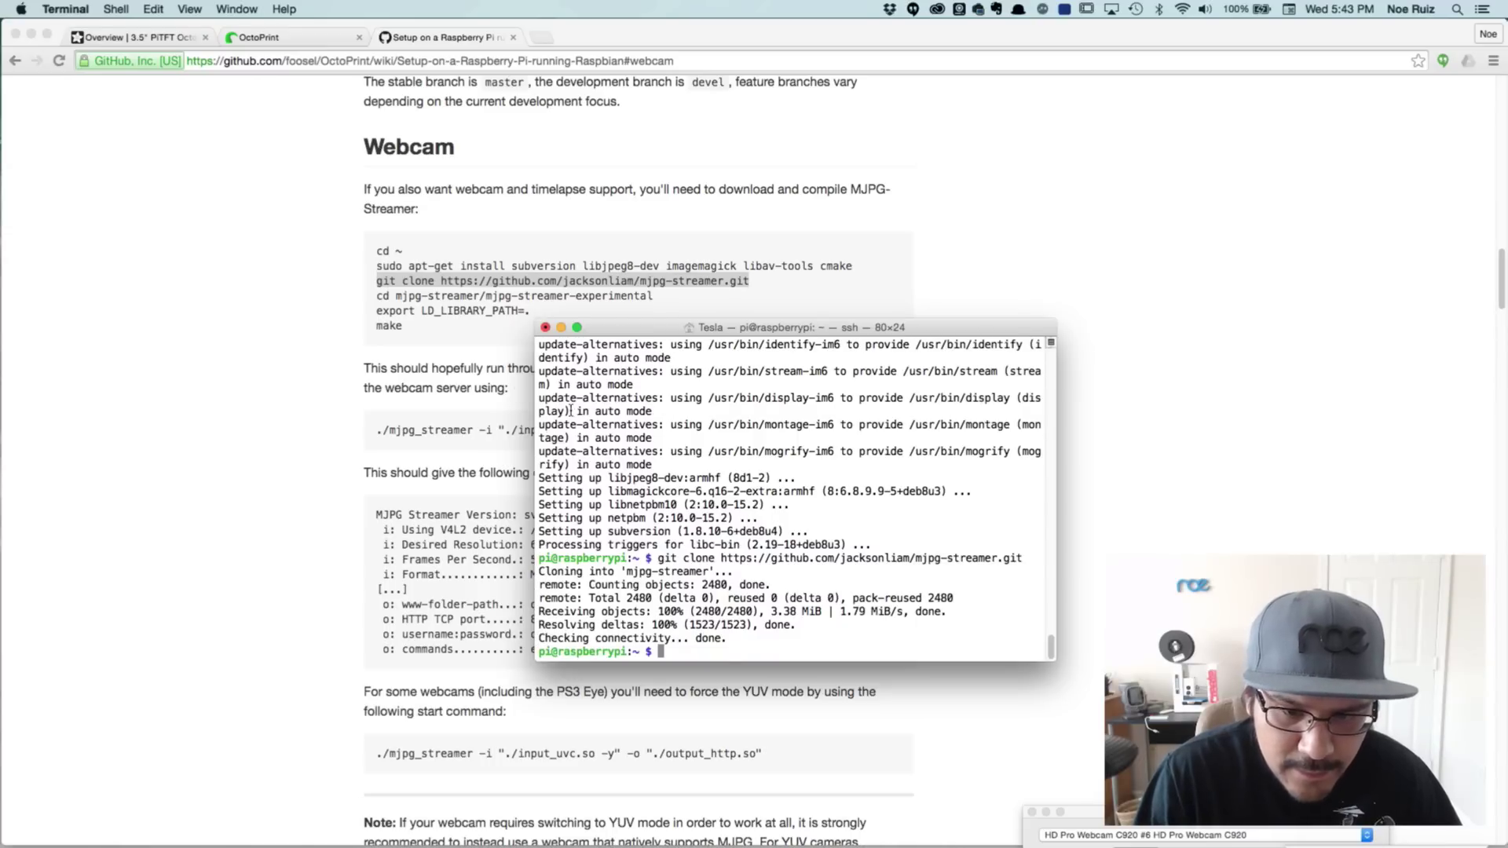
{"action": "left_click", "coordinate": [374, 316]}
{"action": "left_click_drag", "start_coordinate": [378, 294], "coordinate": [656, 295]}
{"action": "key", "text": "super+c"}
List the home folder and change into mjpg-streamer/mjpg-streamer-experimental
{"action": "key", "text": "super+Tab"}
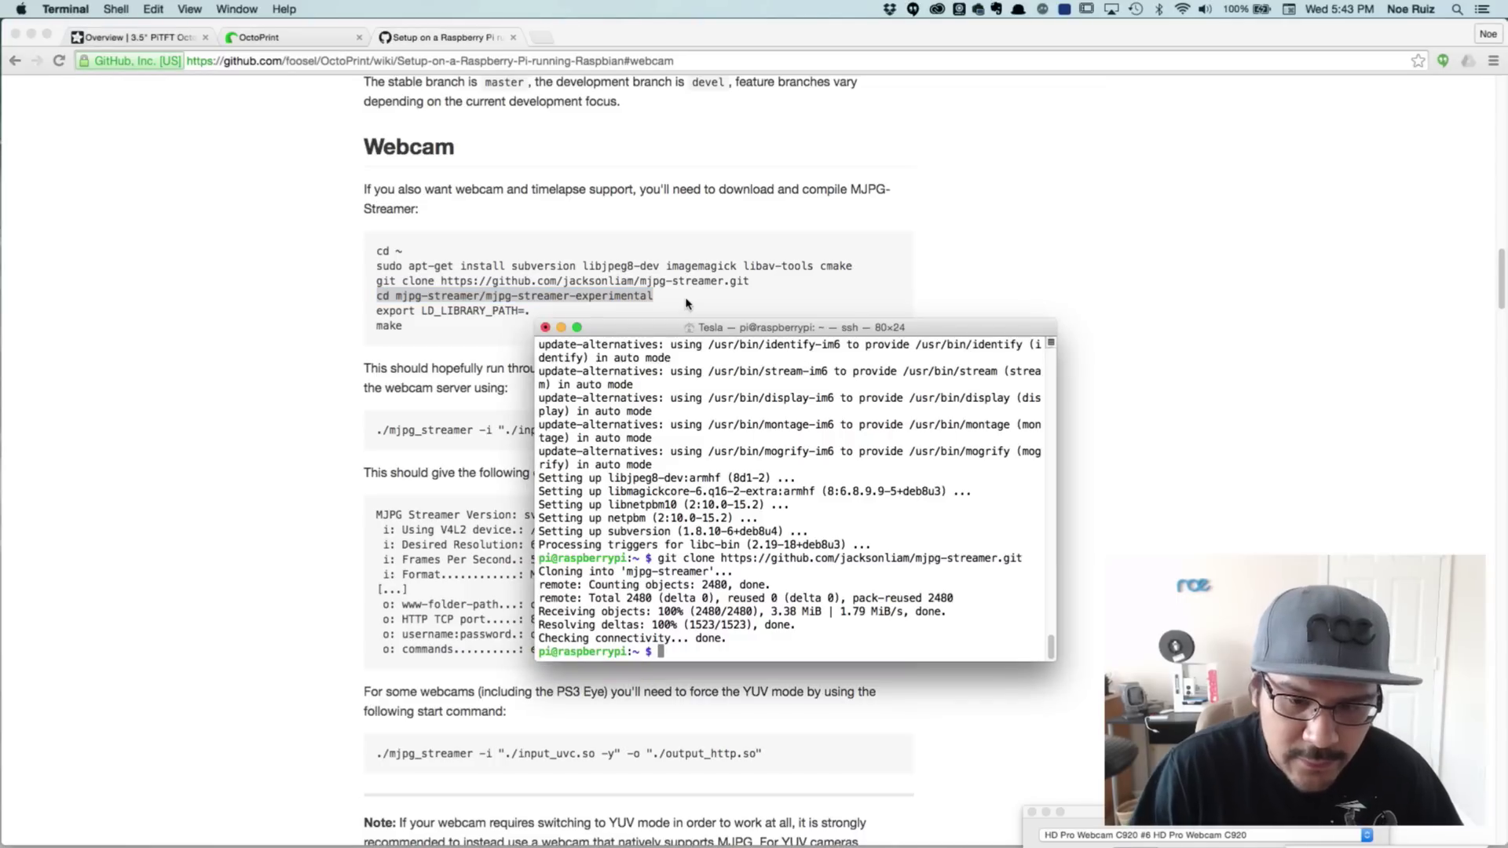
{"action": "type", "text": "ls"}
{"action": "key", "text": "Return"}
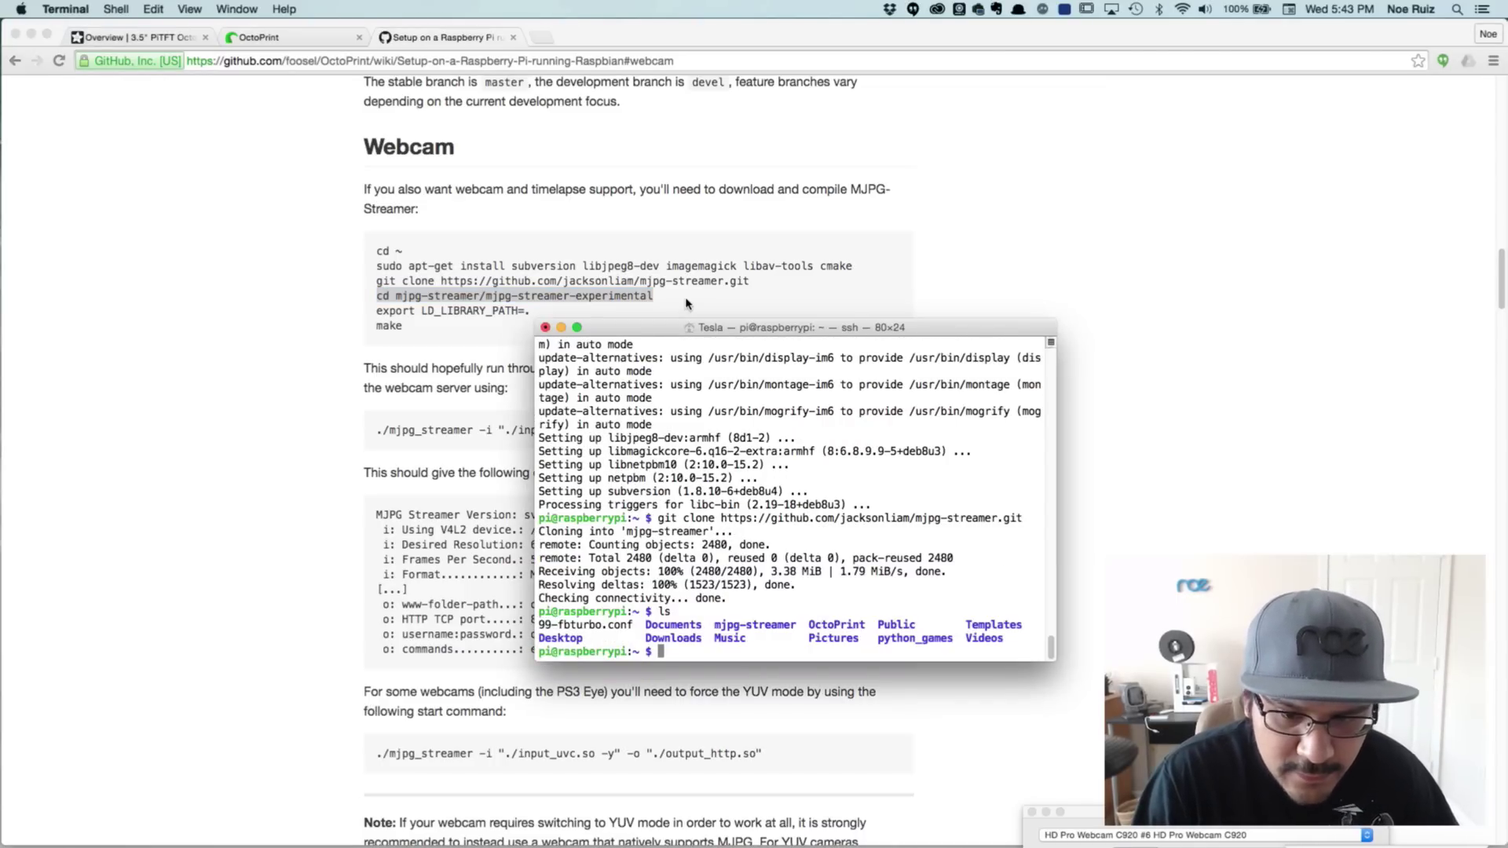
{"action": "key", "text": "super+v"}
{"action": "key", "text": "Left"}
{"action": "key", "text": "Left"}
{"action": "key", "text": "Left"}
{"action": "key", "text": "Left"}
{"action": "key", "text": "Left"}
{"action": "key", "text": "Left"}
{"action": "key", "text": "Left"}
{"action": "key", "text": "Left"}
{"action": "key", "text": "Left"}
{"action": "key", "text": "Left"}
{"action": "key", "text": "Left"}
{"action": "key", "text": "Left"}
{"action": "key", "text": "Left"}
{"action": "key", "text": "Left"}
{"action": "key", "text": "Left"}
{"action": "key", "text": "Left"}
{"action": "key", "text": "Left"}
{"action": "key", "text": "Left"}
{"action": "key", "text": "Left"}
{"action": "key", "text": "Left"}
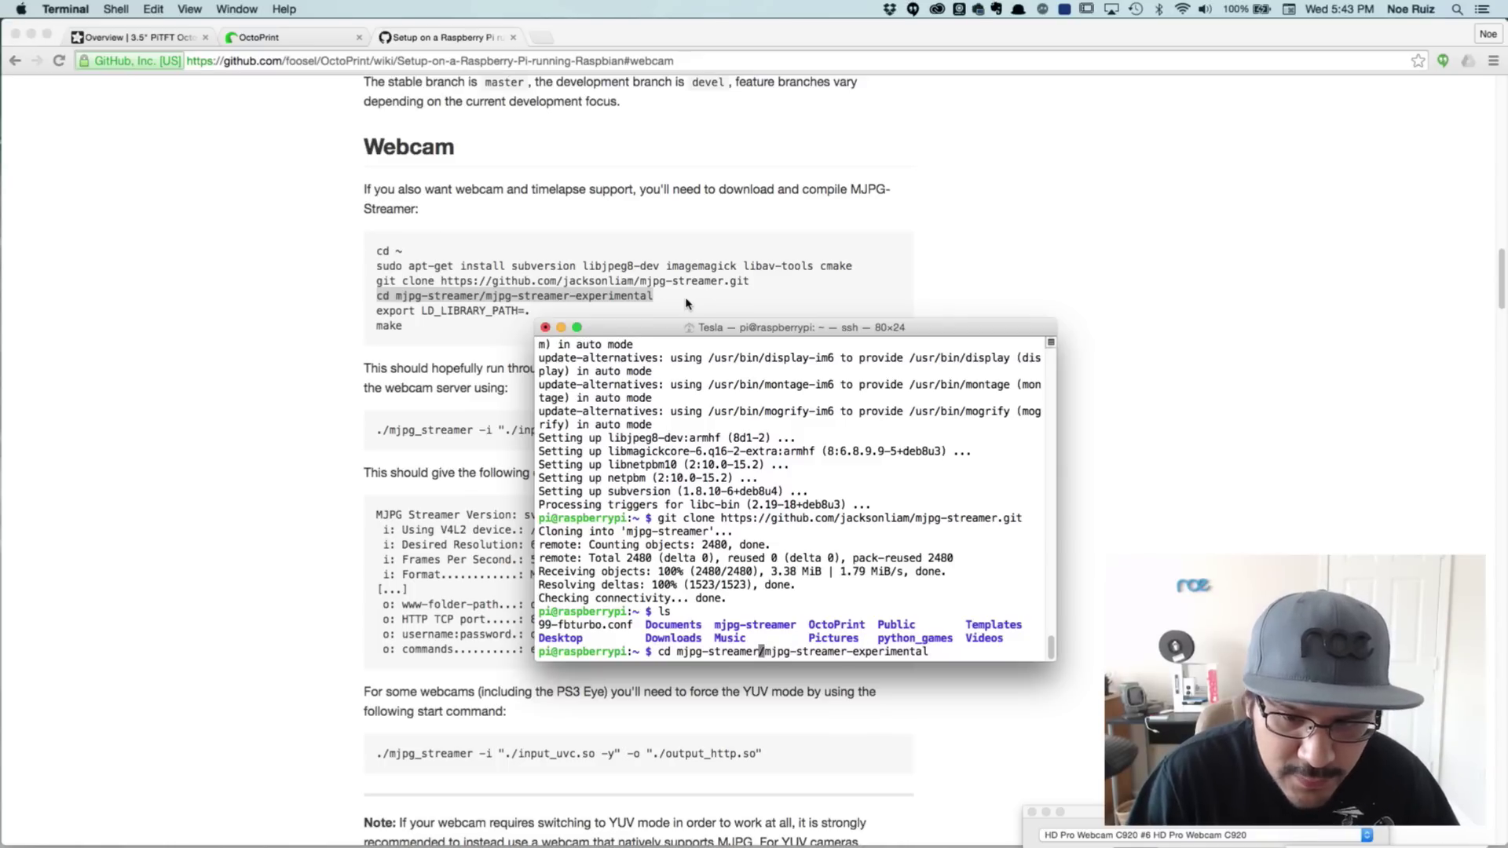
{"action": "key", "text": "Right"}
{"action": "key", "text": "Right"}
{"action": "key", "text": "Right"}
{"action": "key", "text": "Right"}
{"action": "key", "text": "Right"}
{"action": "key", "text": "Right"}
{"action": "key", "text": "Right"}
{"action": "key", "text": "Right"}
{"action": "key", "text": "Right"}
{"action": "key", "text": "Right"}
{"action": "key", "text": "Right"}
{"action": "key", "text": "Right"}
{"action": "key", "text": "Right"}
{"action": "key", "text": "Right"}
{"action": "key", "text": "Right"}
{"action": "key", "text": "Right"}
{"action": "key", "text": "Right"}
{"action": "key", "text": "Right"}
{"action": "key", "text": "Right"}
{"action": "key", "text": "Right"}
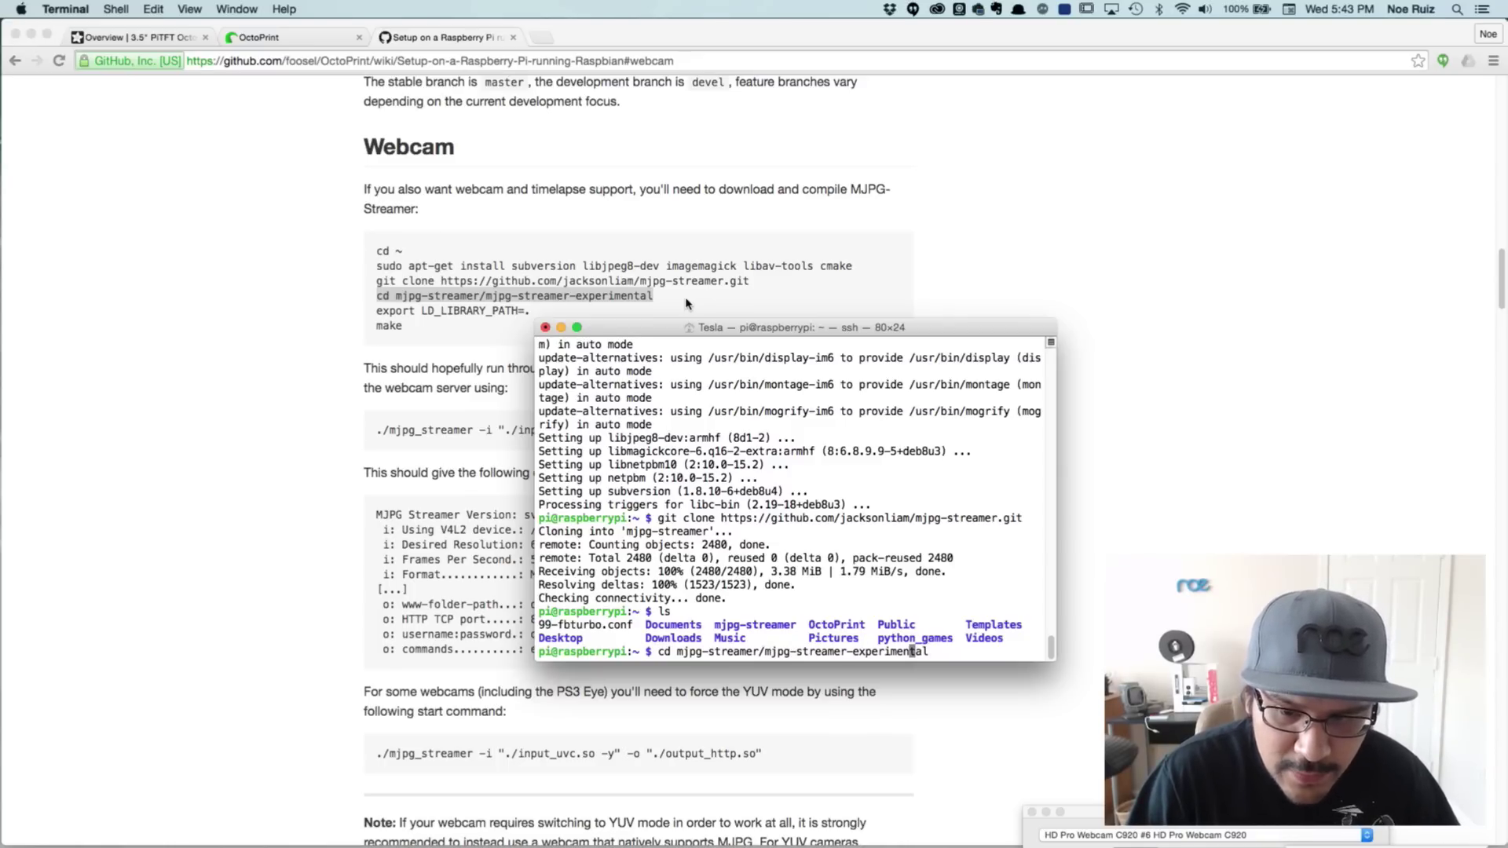
{"action": "key", "text": "Return"}
Copy export LD_LIBRARY_PATH=. from the wiki and run it in the terminal
{"action": "key", "text": "super+Tab"}
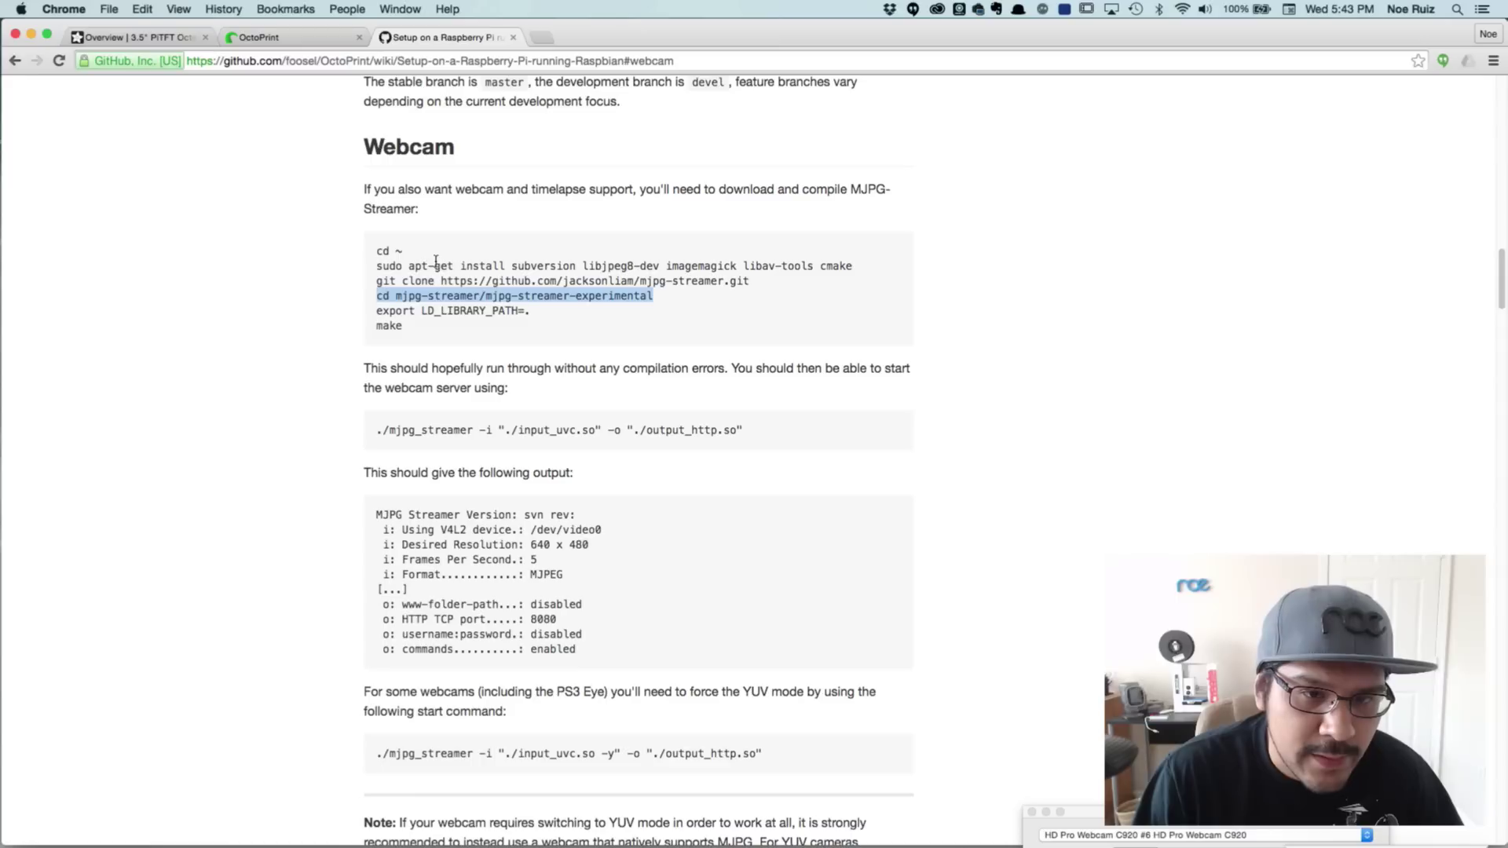
{"action": "left_click_drag", "start_coordinate": [375, 311], "coordinate": [539, 315]}
{"action": "key", "text": "super+c"}
{"action": "key", "text": "super+Tab"}
{"action": "key", "text": "super+v"}
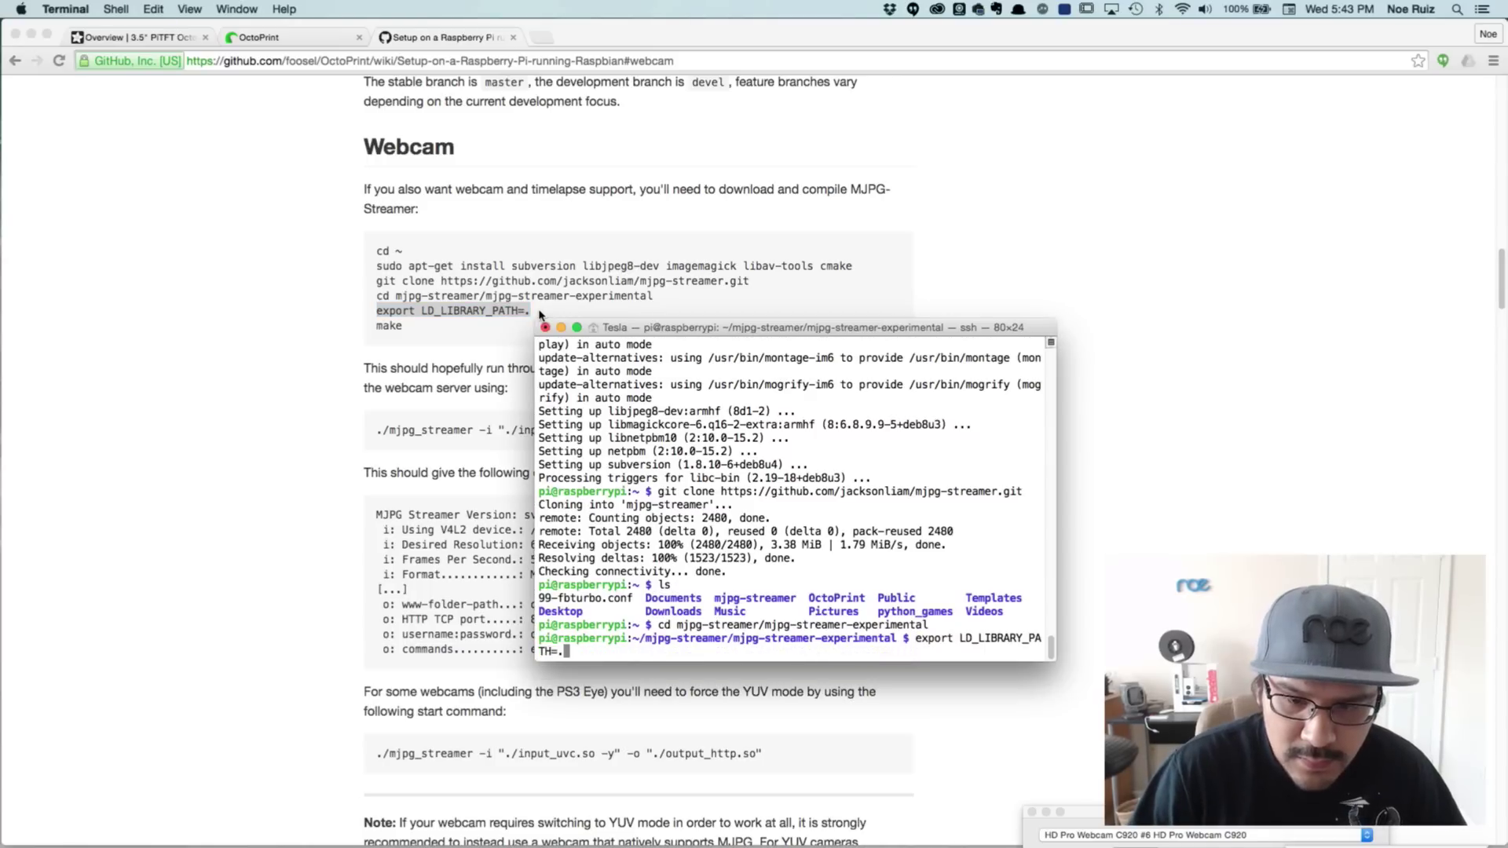
{"action": "key", "text": "Return"}
Copy make from the wiki and paste it into the terminal to build mjpg-streamer
{"action": "key", "text": "super+Tab"}
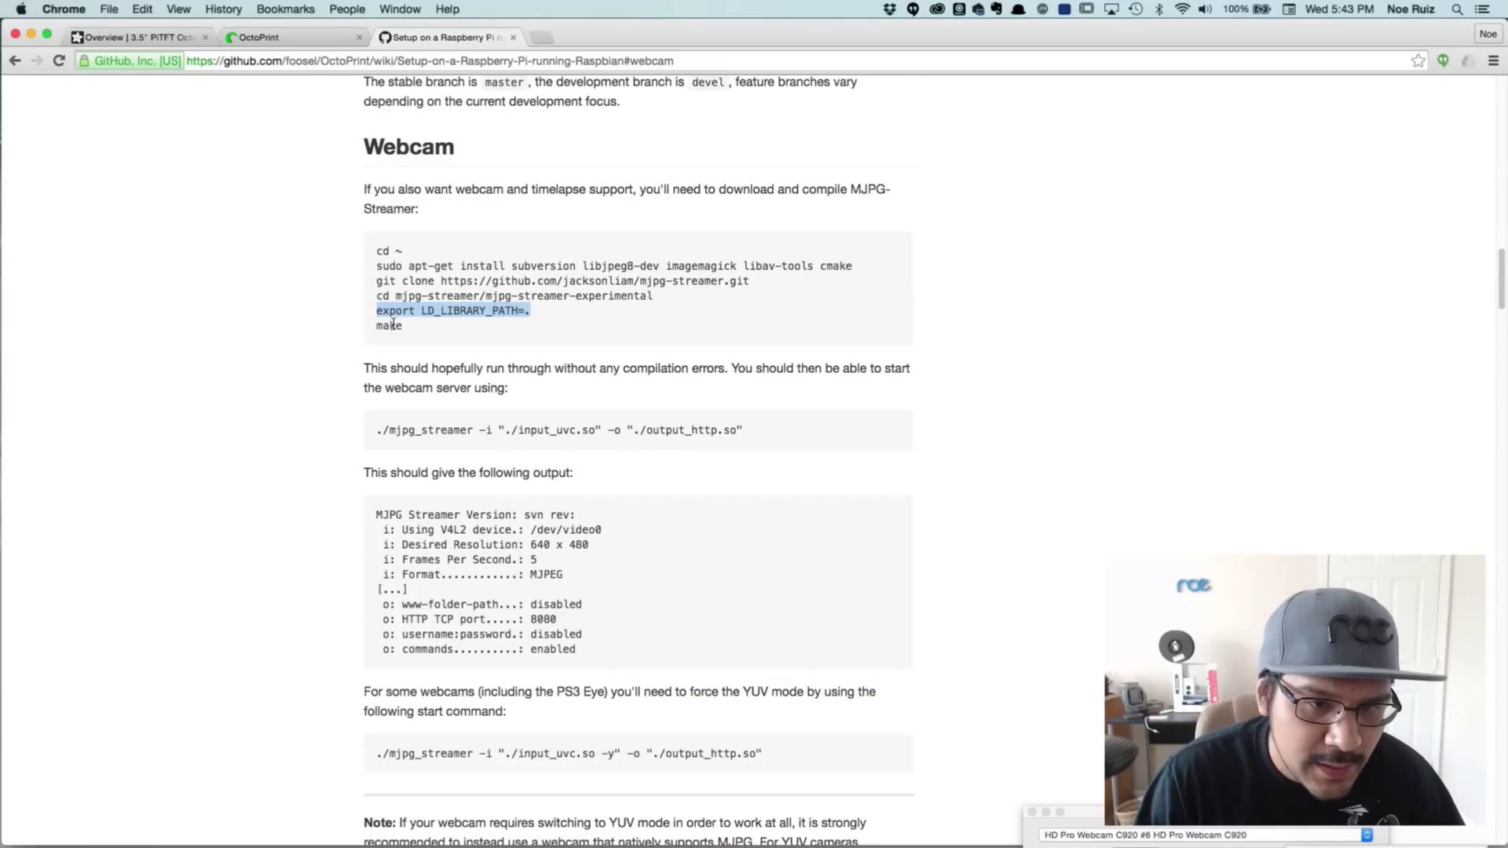
{"action": "double_click", "coordinate": [392, 324]}
{"action": "key", "text": "super+c"}
{"action": "key", "text": "super+Tab"}
{"action": "key", "text": "super+v"}
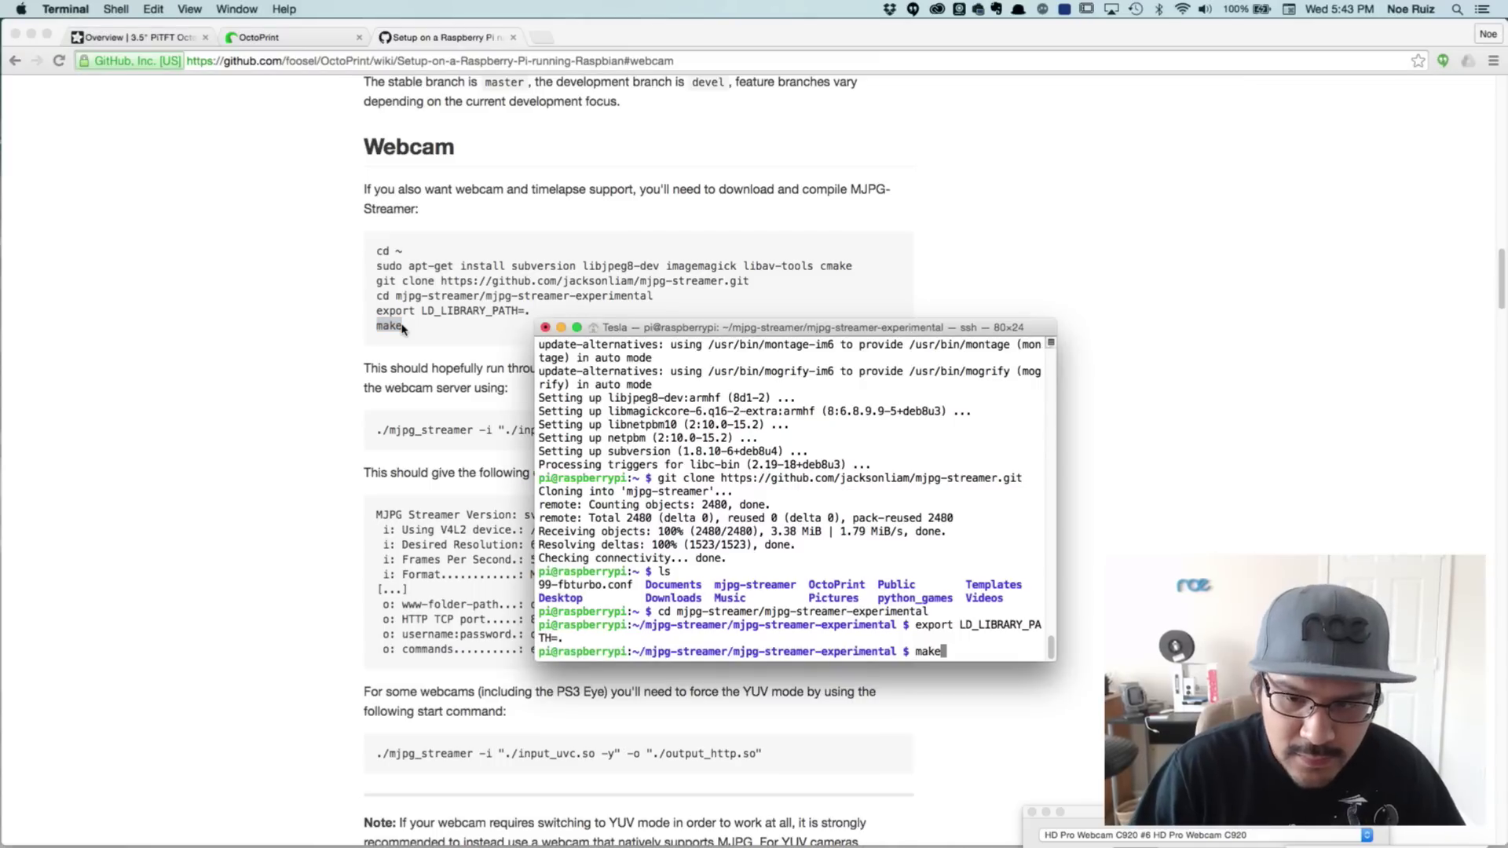
{"action": "key", "text": "Return"}
Read the wiki's compilation and webcam-server notes, selecting the mjpg_streamer start command
{"action": "key", "text": "super+Tab"}
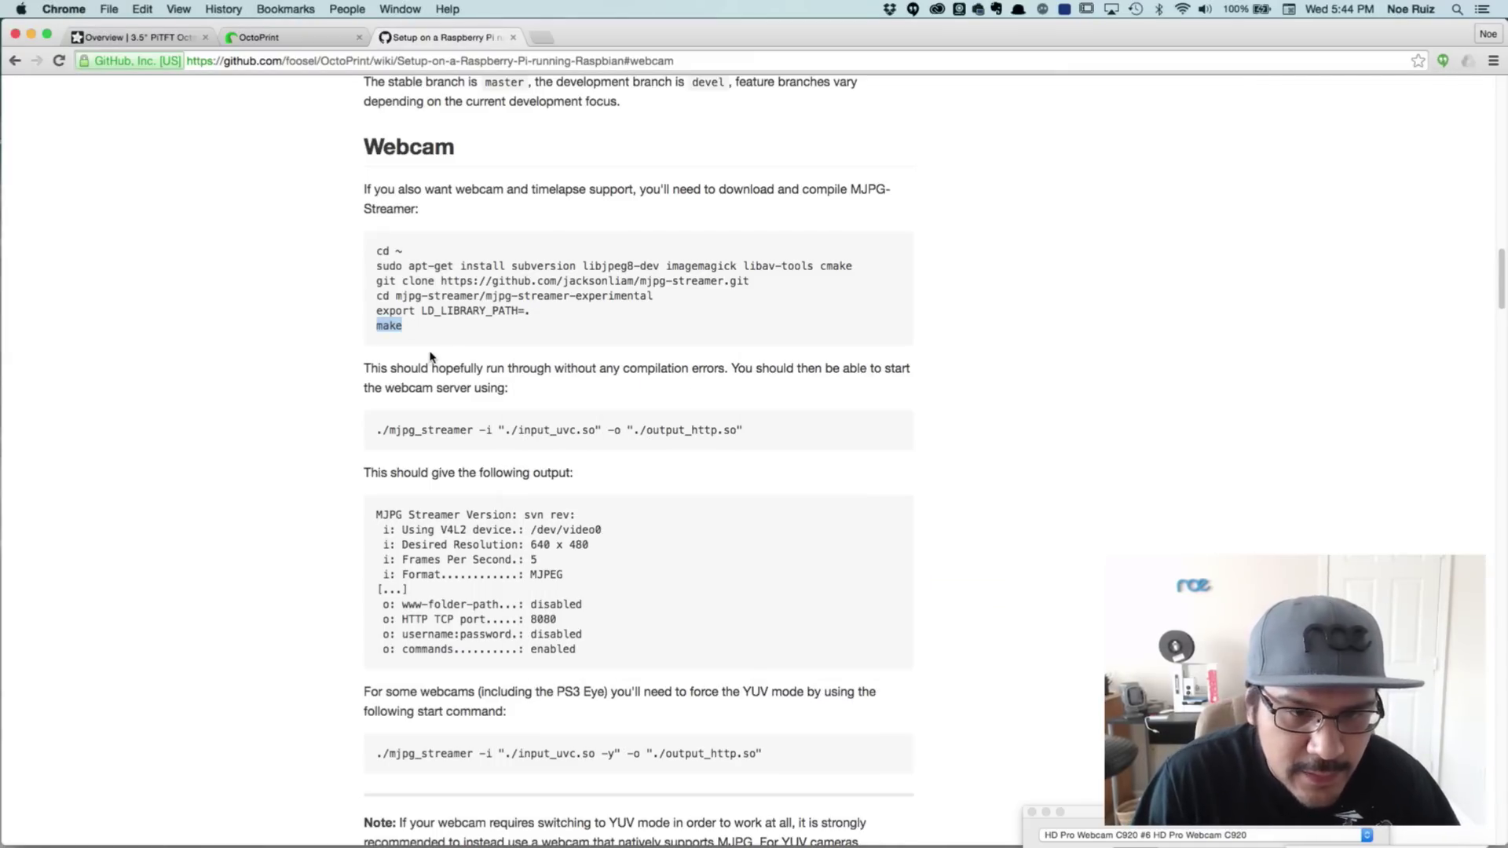
{"action": "left_click_drag", "start_coordinate": [378, 367], "coordinate": [820, 368]}
{"action": "left_click", "coordinate": [830, 368]}
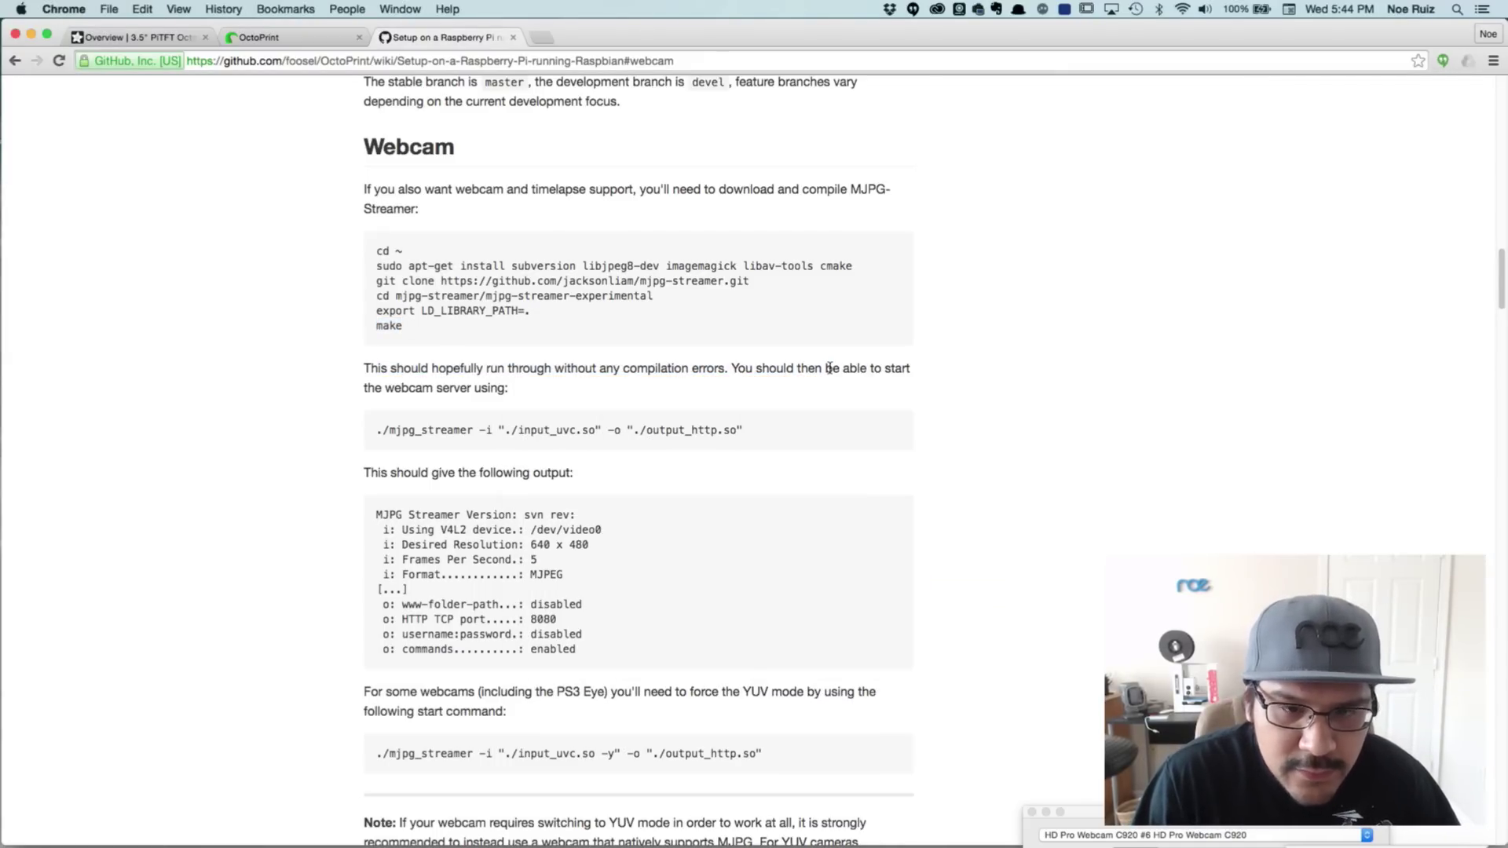
{"action": "left_click_drag", "start_coordinate": [381, 387], "coordinate": [528, 384]}
{"action": "left_click", "coordinate": [475, 415]}
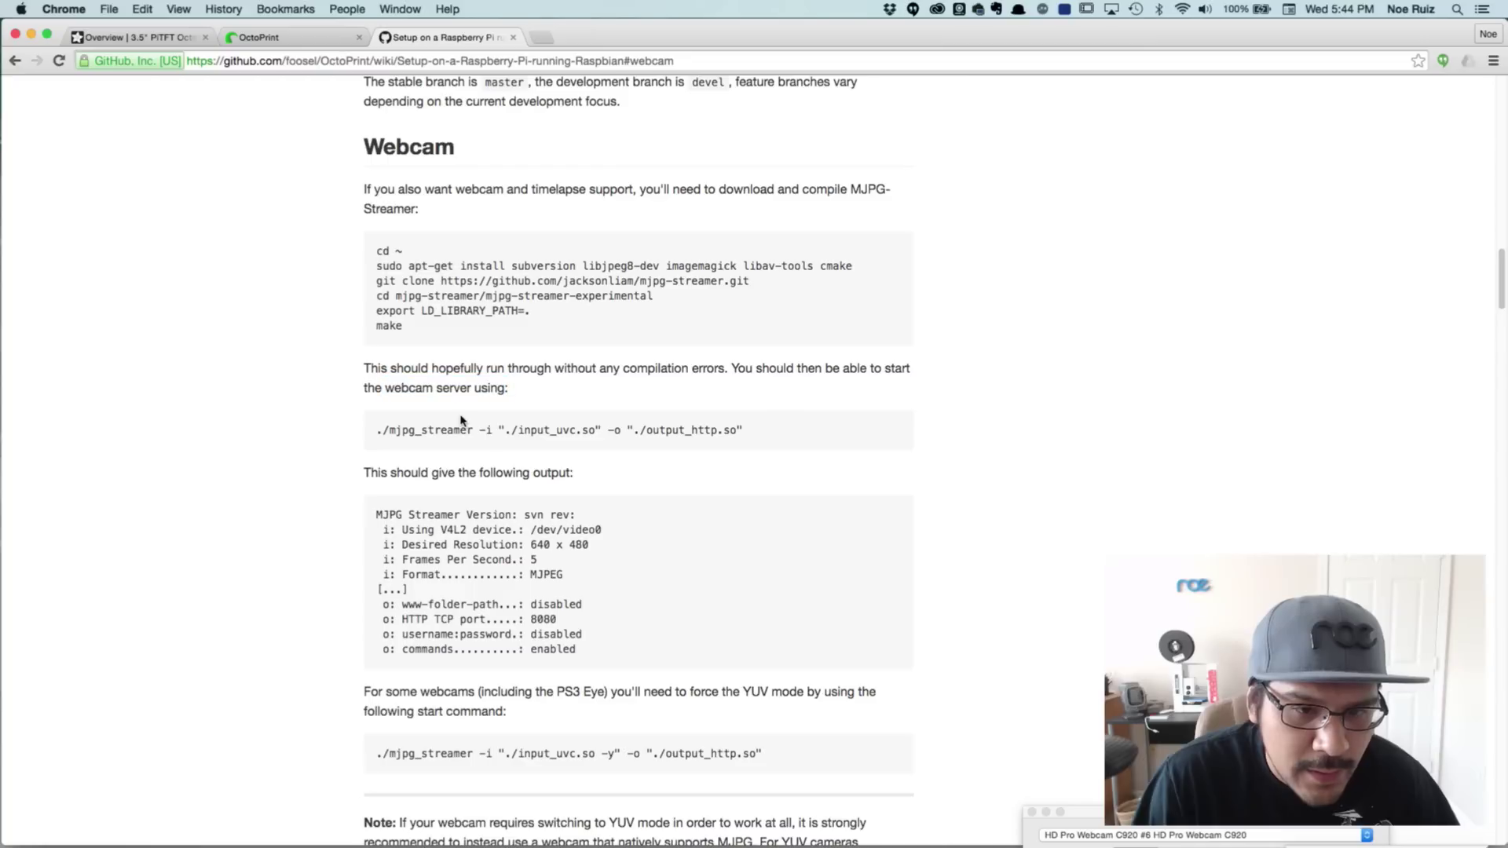
{"action": "left_click_drag", "start_coordinate": [377, 431], "coordinate": [752, 428]}
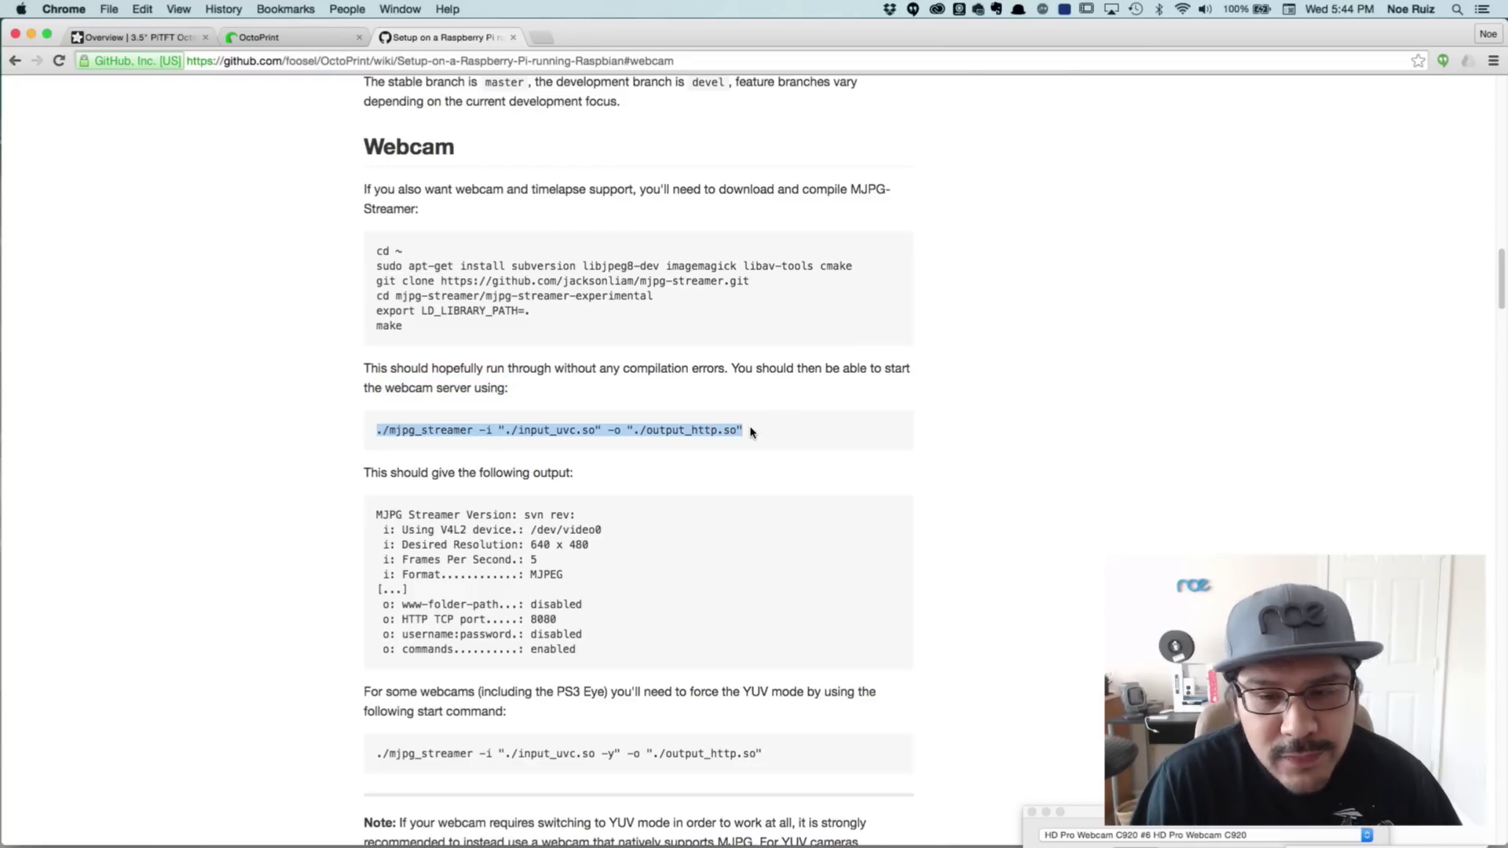
{"action": "scroll", "coordinate": [751, 432], "scroll_direction": "down", "scroll_amount": 5}
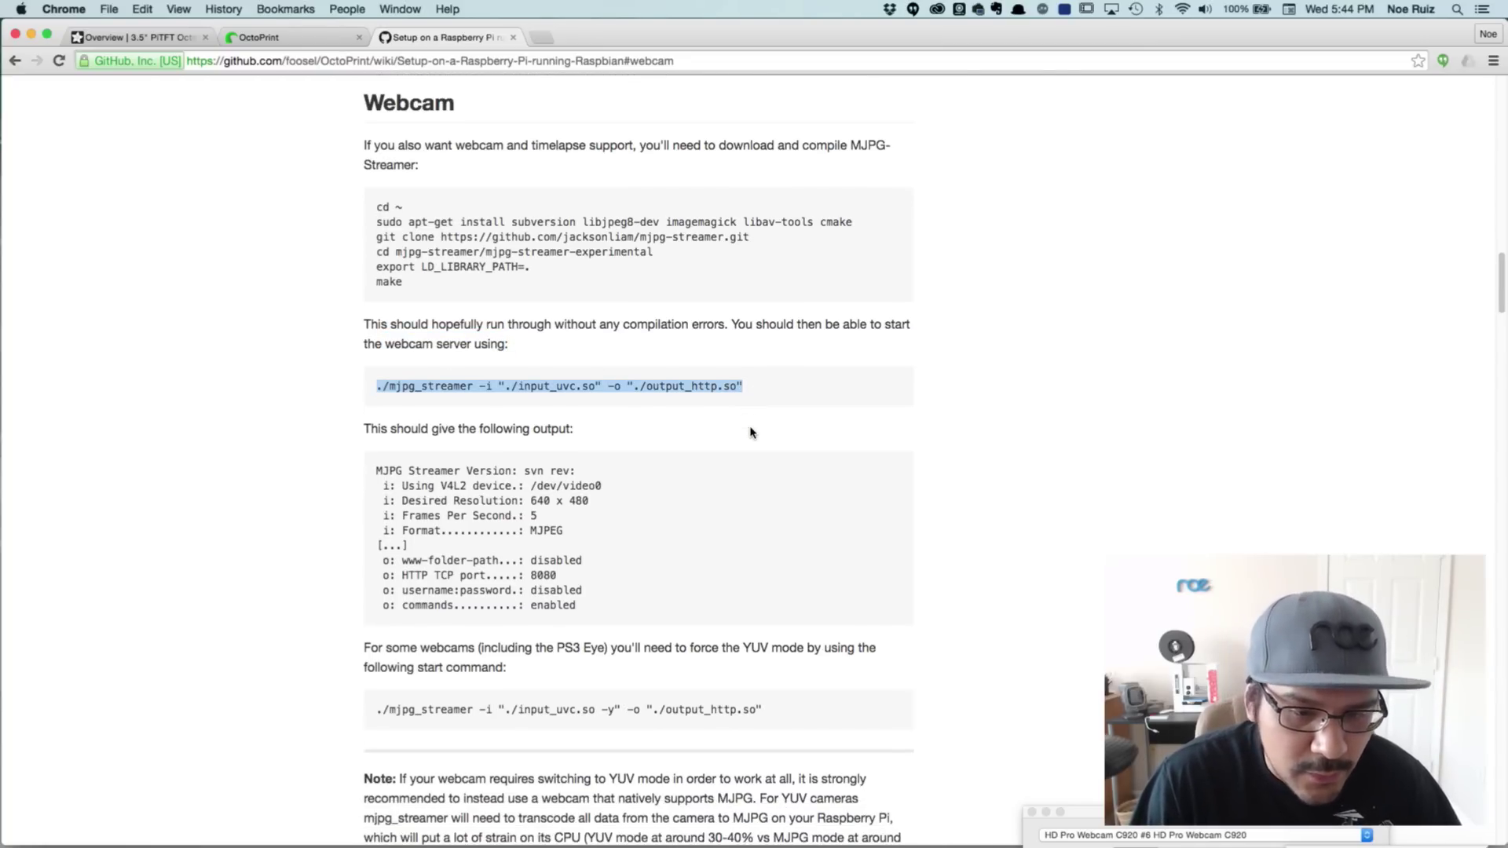
{"action": "scroll", "coordinate": [751, 432], "scroll_direction": "down", "scroll_amount": 4}
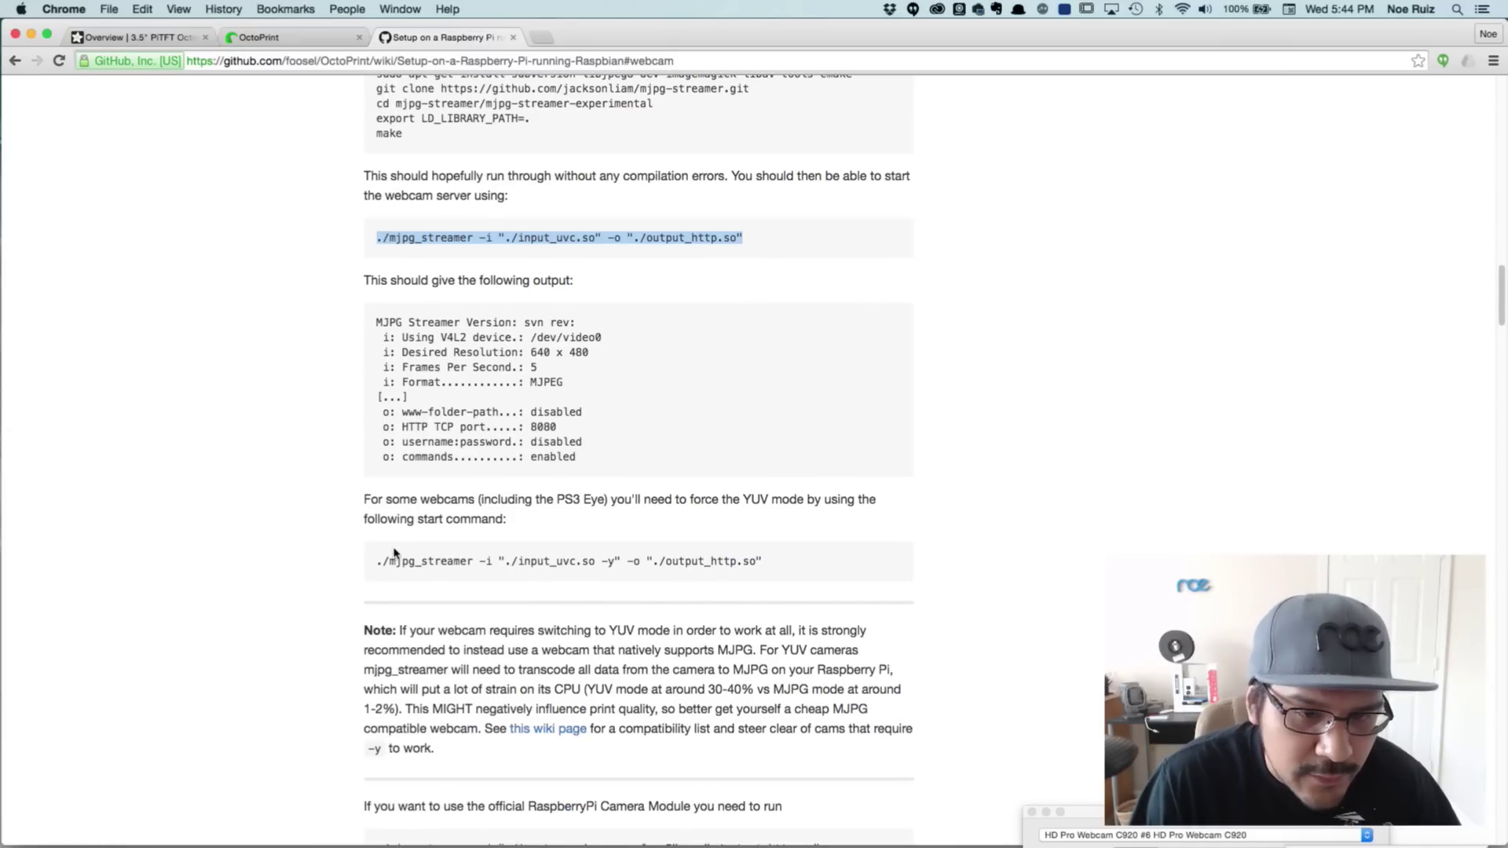
{"action": "left_click_drag", "start_coordinate": [377, 560], "coordinate": [654, 560]}
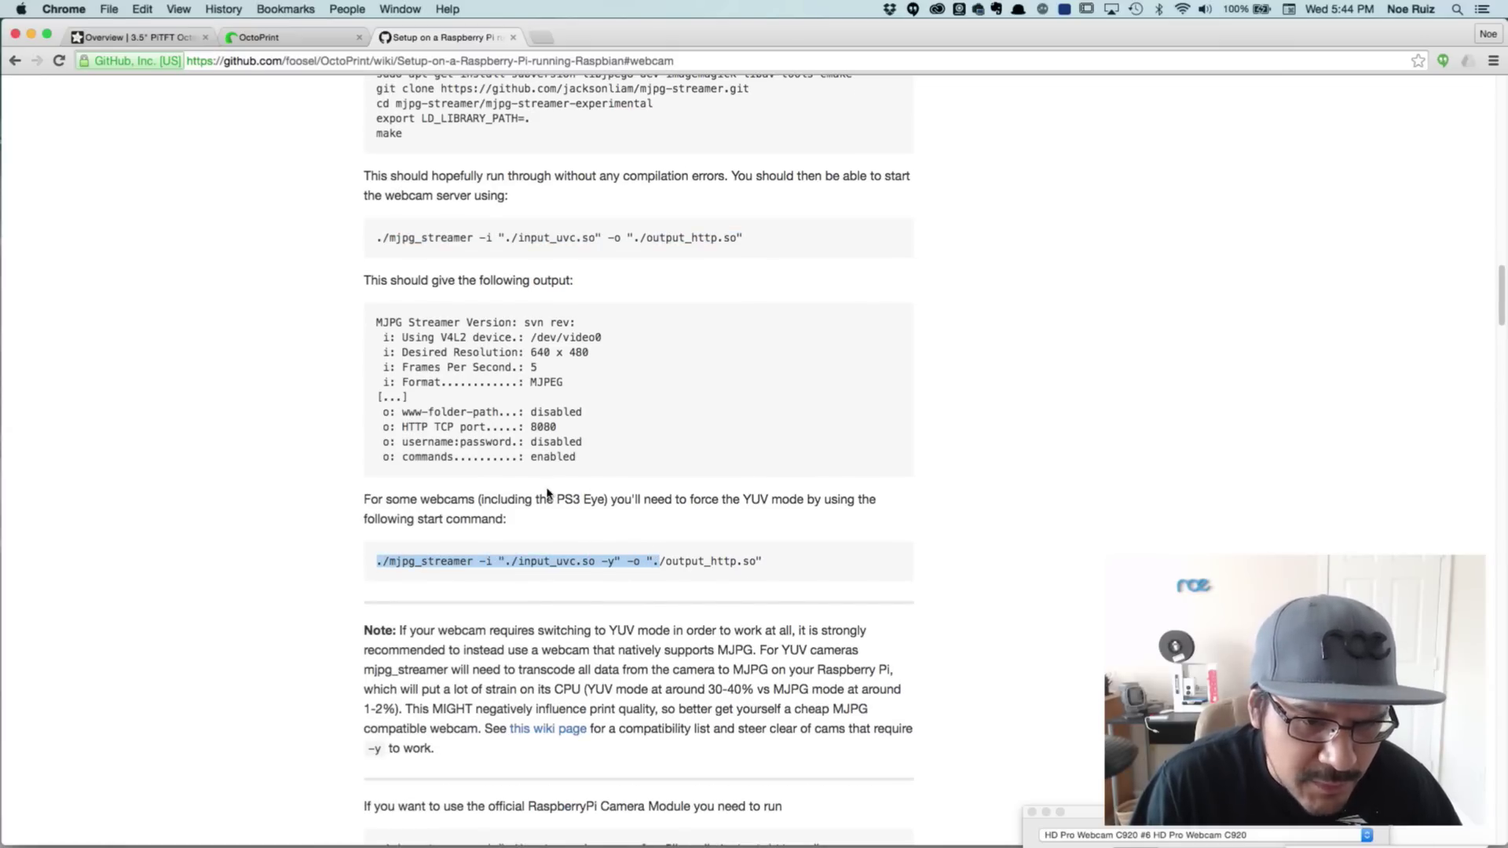
Copy the input_raspicam.so start command for the official Raspberry Pi Camera Module
{"action": "left_click_drag", "start_coordinate": [556, 499], "coordinate": [607, 499]}
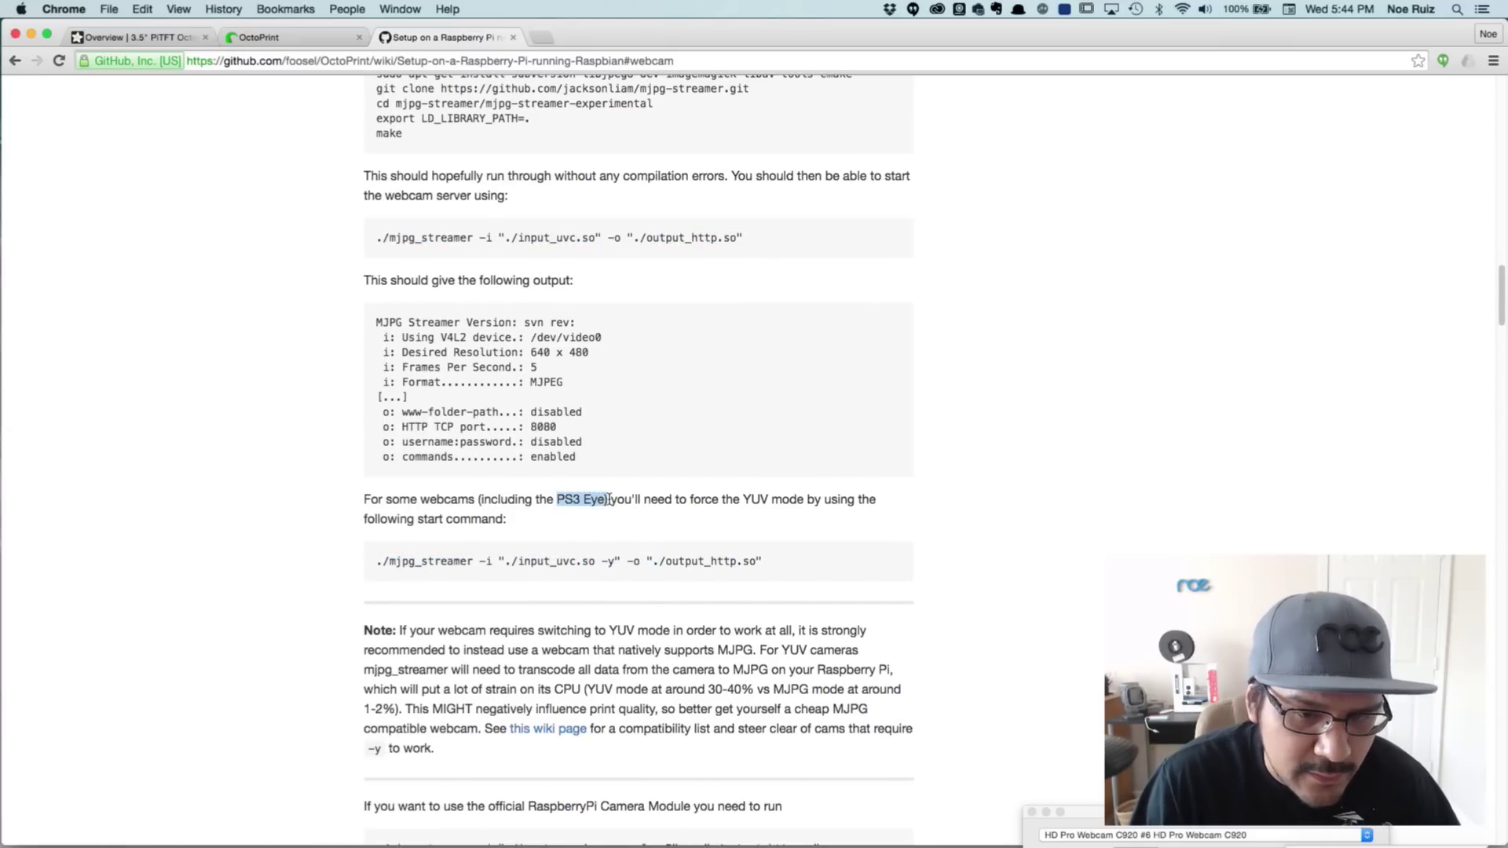
{"action": "left_click", "coordinate": [608, 499]}
{"action": "scroll", "coordinate": [609, 500], "scroll_direction": "down", "scroll_amount": 6}
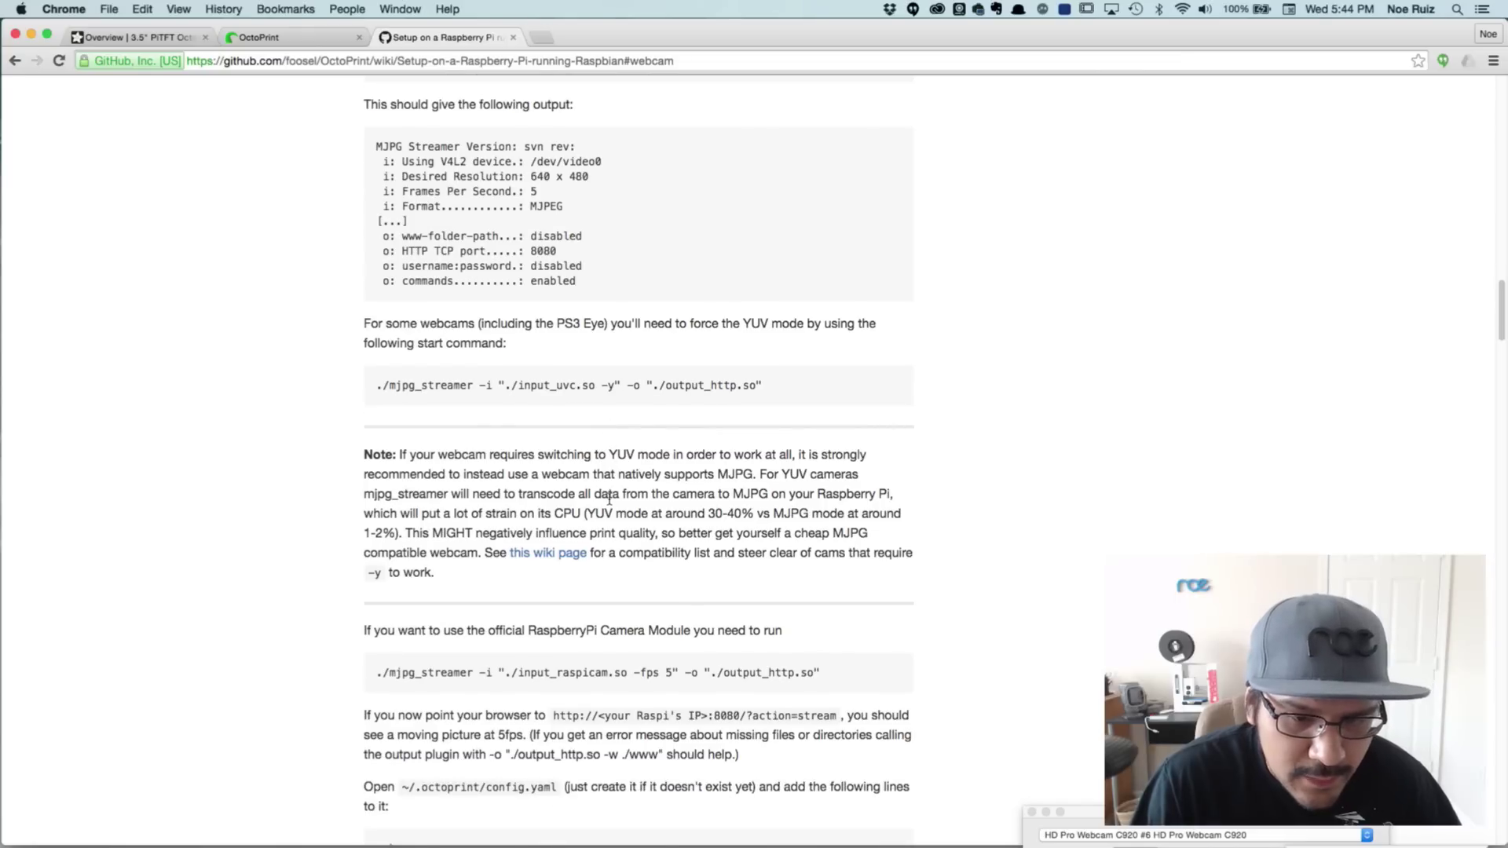
{"action": "scroll", "coordinate": [609, 500], "scroll_direction": "down", "scroll_amount": 1}
{"action": "left_click_drag", "start_coordinate": [420, 610], "coordinate": [767, 611]}
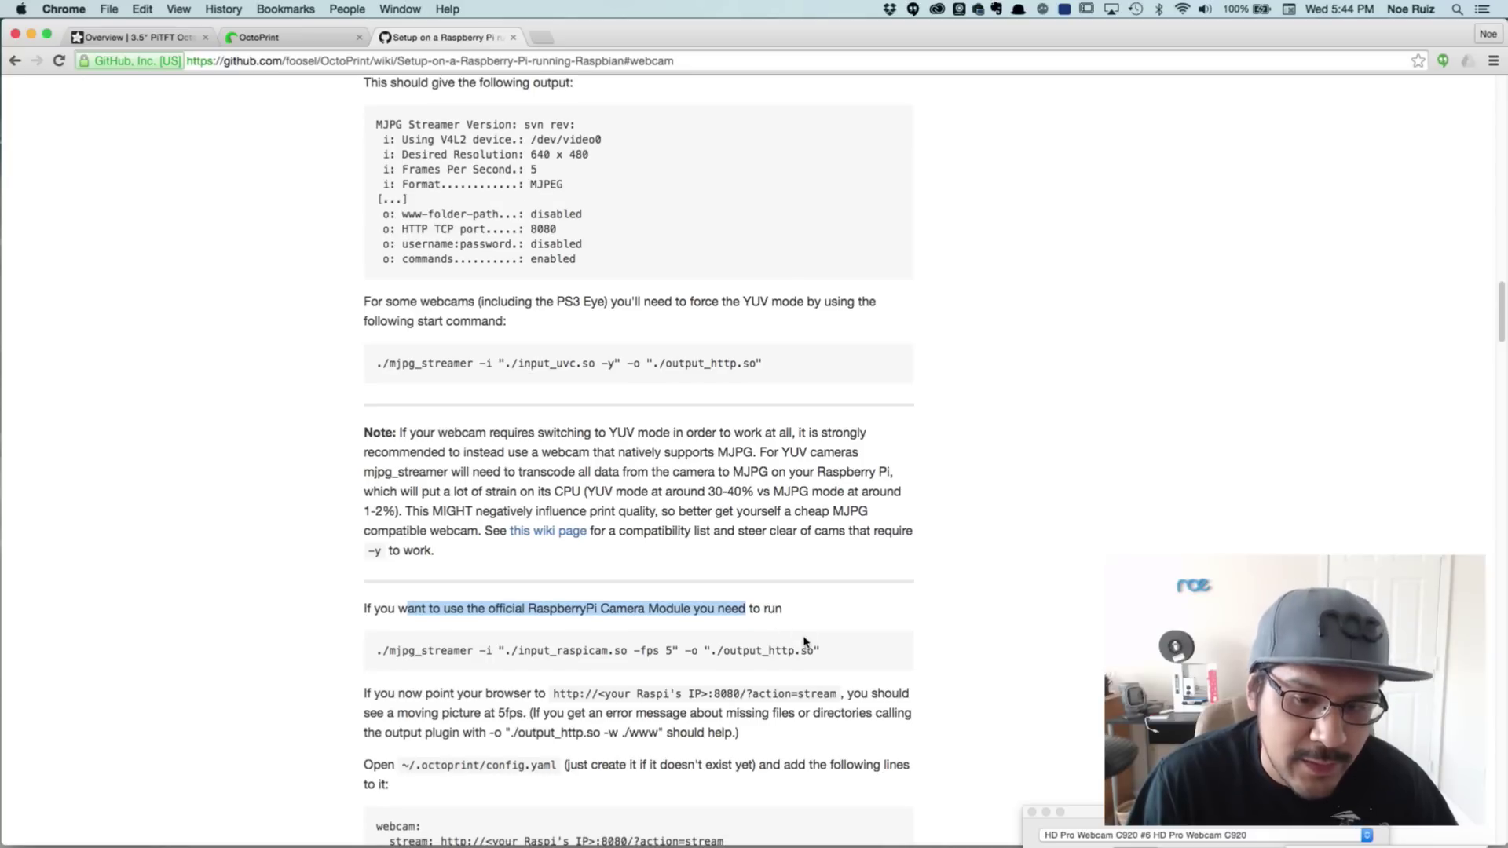
{"action": "left_click", "coordinate": [590, 641]}
{"action": "left_click_drag", "start_coordinate": [374, 652], "coordinate": [822, 649]}
{"action": "key", "text": "super+c"}
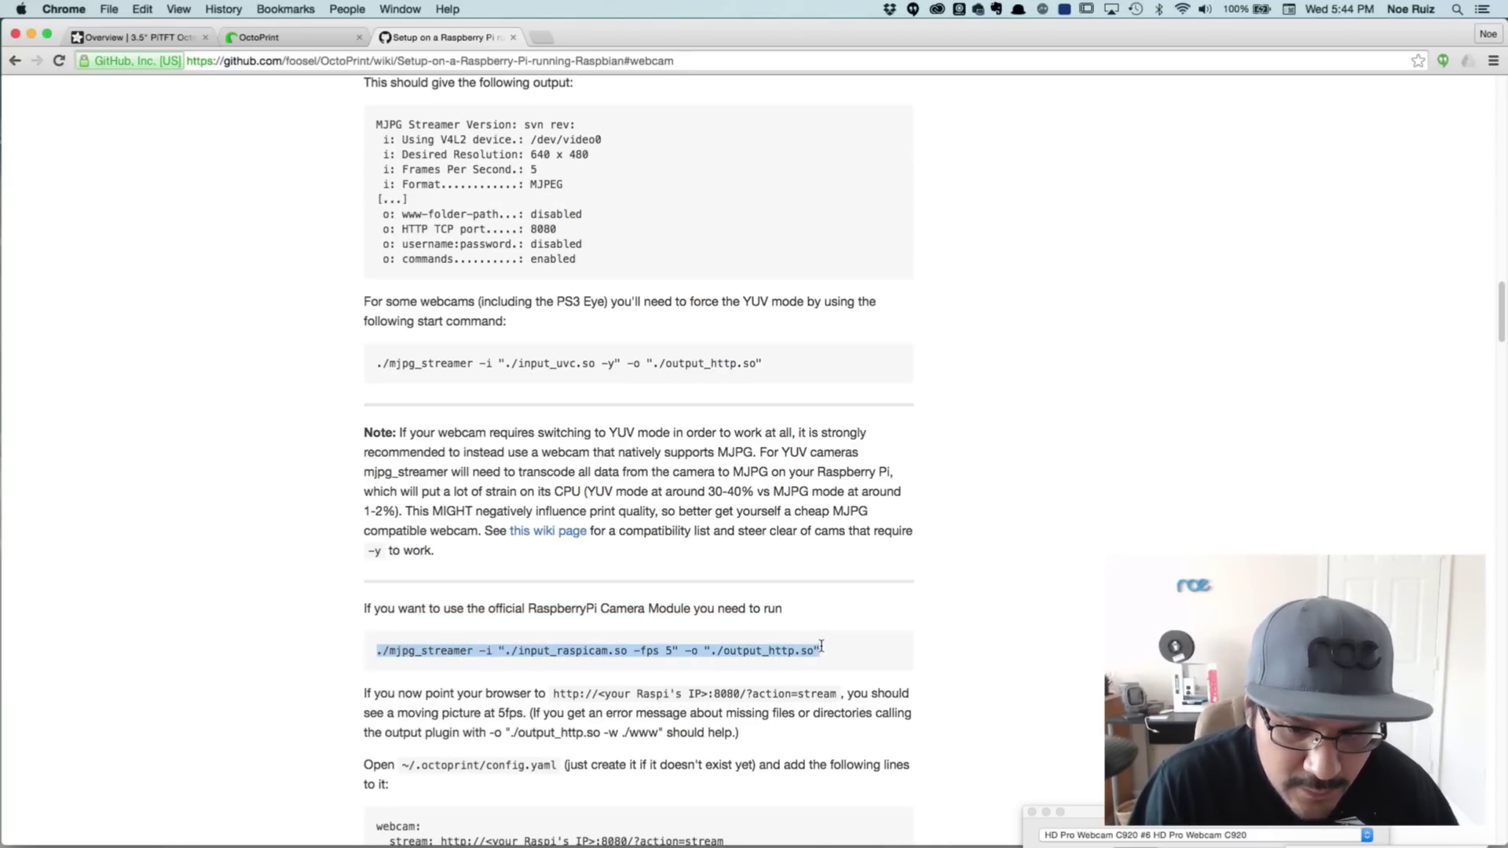
{"action": "key", "text": "super+Tab"}
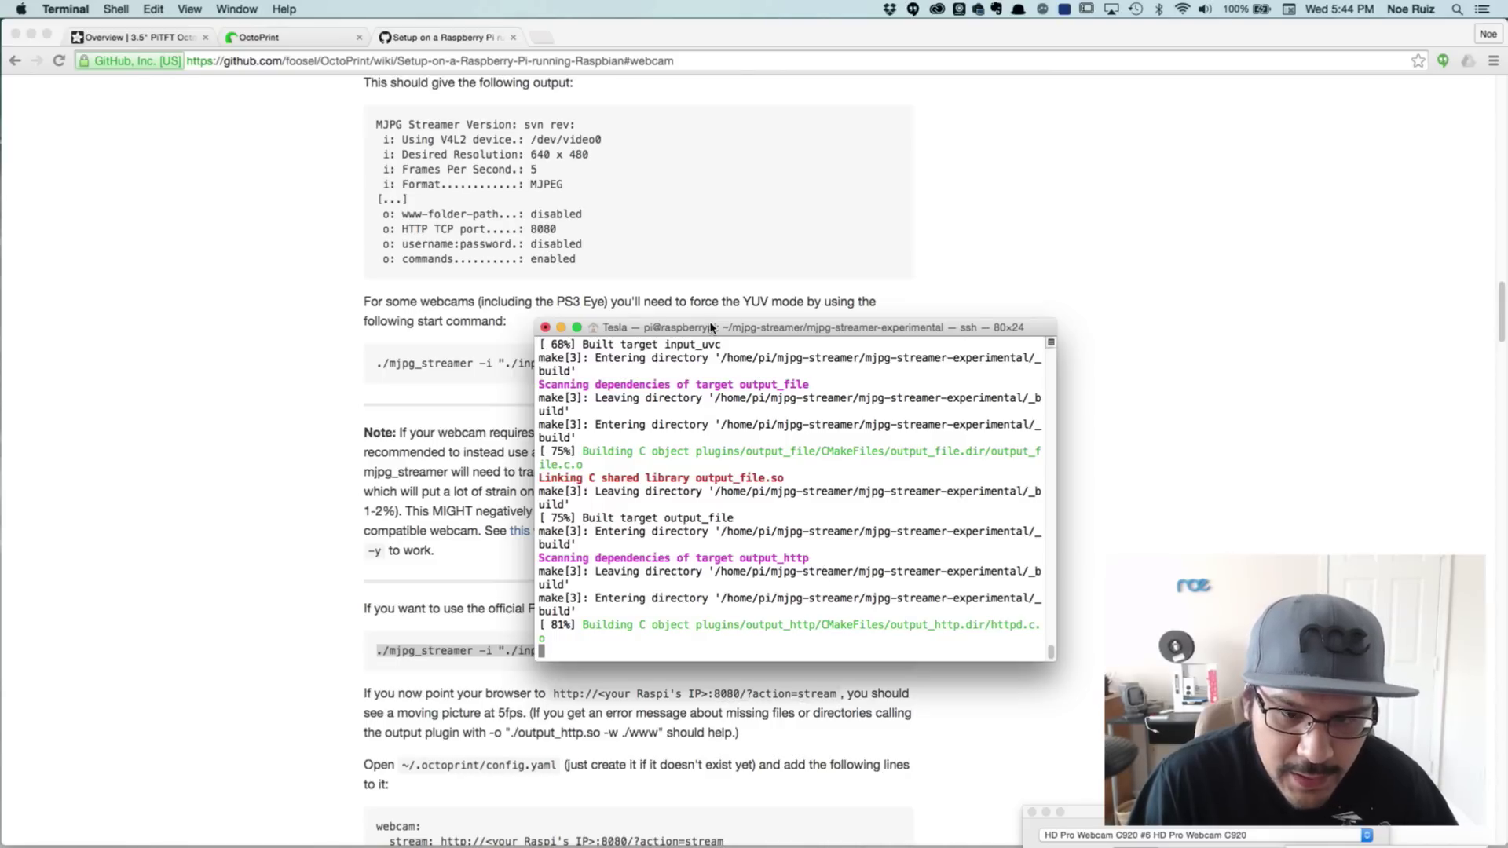
Paste the raspicam start command, change -fps 5 to 20, and run it
{"action": "left_click_drag", "start_coordinate": [710, 327], "coordinate": [692, 324]}
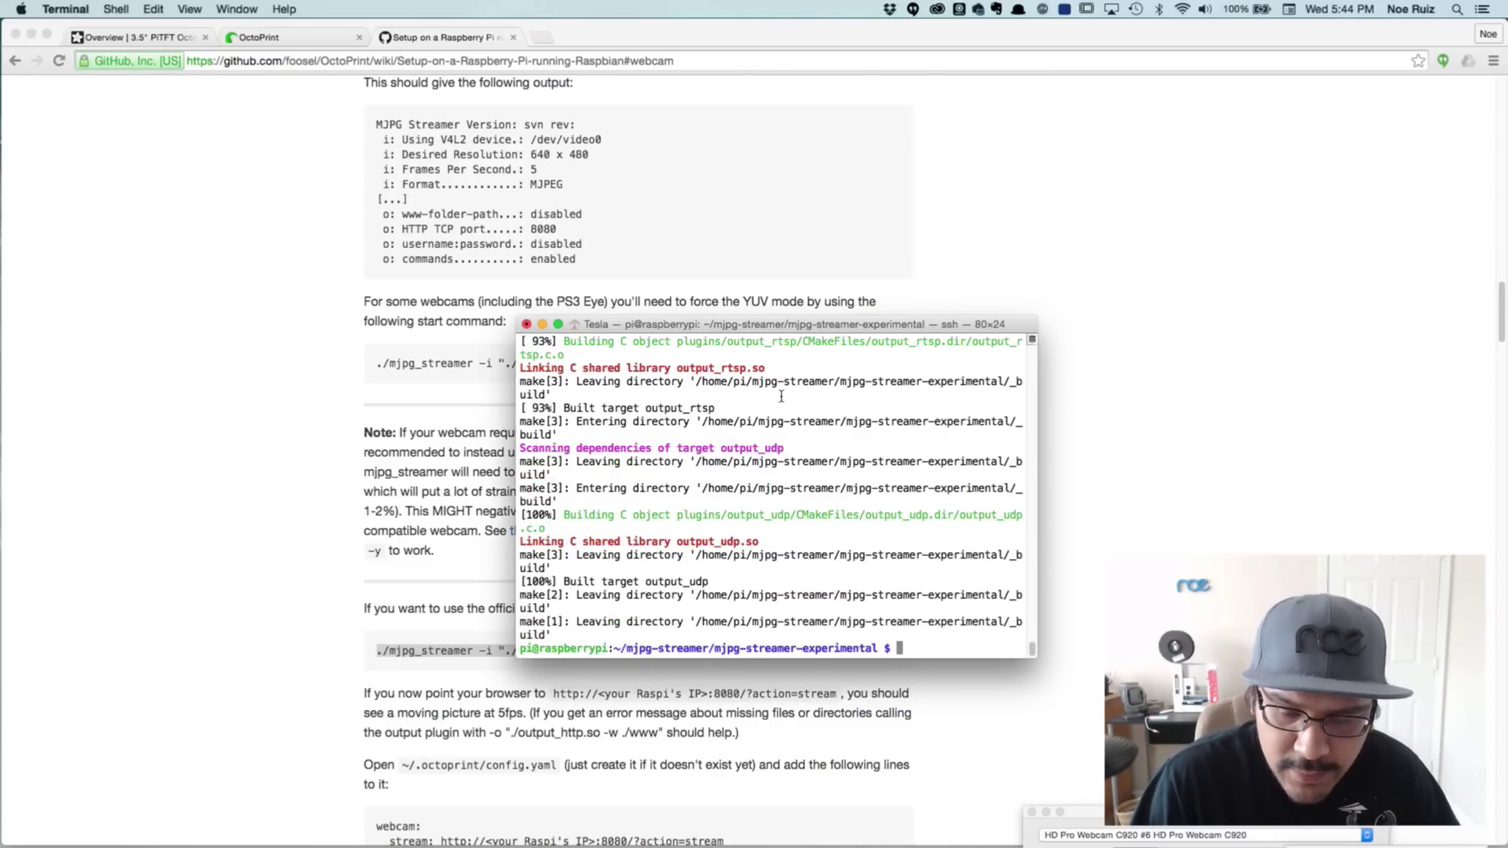
{"action": "key", "text": "super+v"}
{"action": "key", "text": "Left"}
{"action": "key", "text": "Left"}
{"action": "key", "text": "Left"}
{"action": "key", "text": "Left"}
{"action": "key", "text": "Left"}
{"action": "key", "text": "Left"}
{"action": "key", "text": "Left"}
{"action": "key", "text": "Left"}
{"action": "key", "text": "Left"}
{"action": "key", "text": "Left"}
{"action": "key", "text": "Left"}
{"action": "key", "text": "Left"}
{"action": "key", "text": "Left"}
{"action": "key", "text": "Left"}
{"action": "key", "text": "Left"}
{"action": "key", "text": "Left"}
{"action": "key", "text": "Left"}
{"action": "key", "text": "Left"}
{"action": "key", "text": "Left"}
{"action": "key", "text": "Left"}
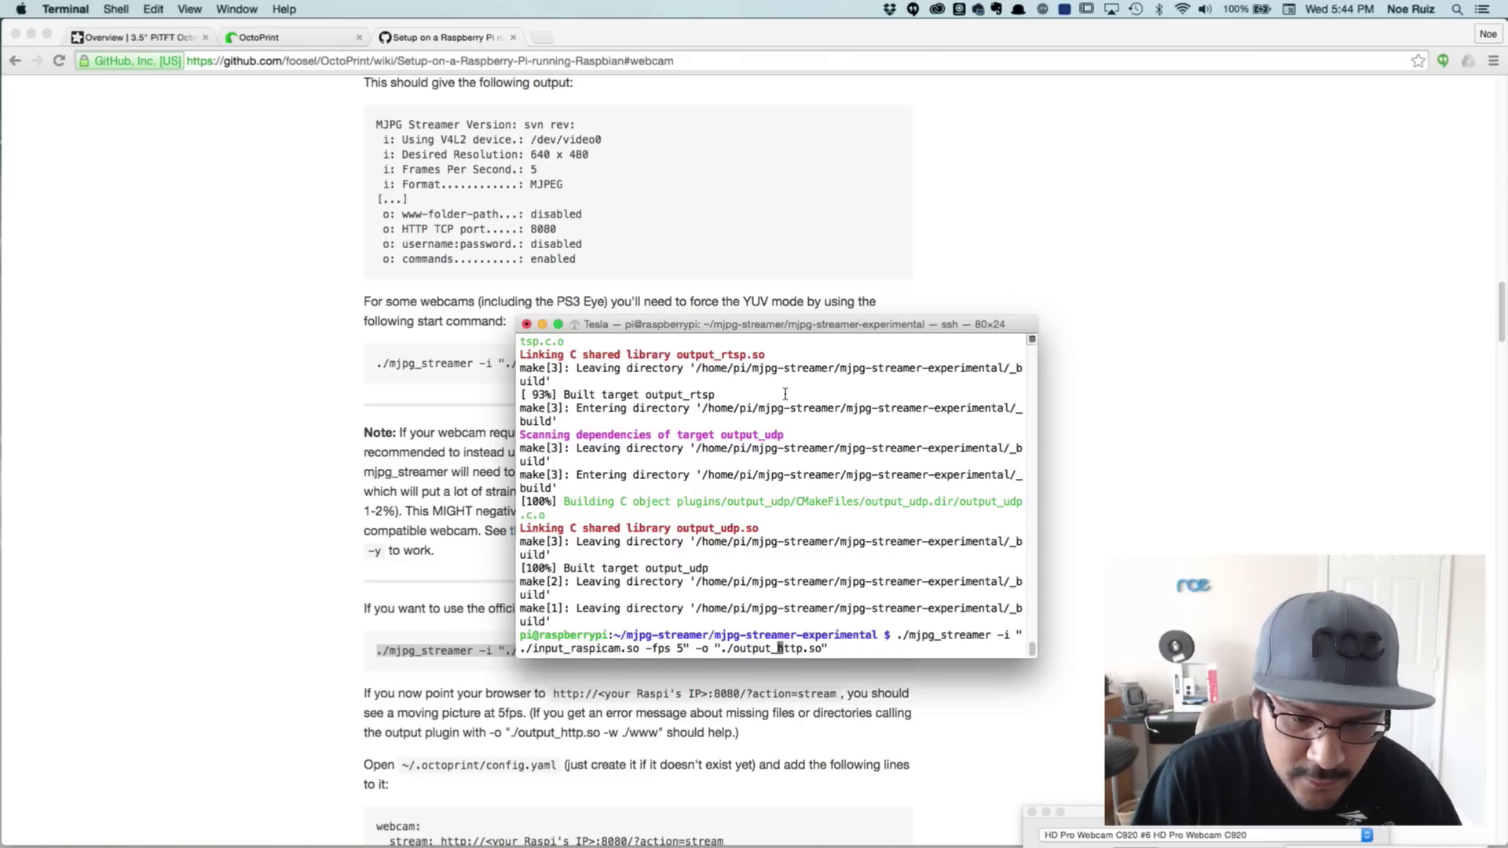
{"action": "key", "text": "Left"}
{"action": "key", "text": "Left"}
{"action": "key", "text": "Left"}
{"action": "key", "text": "Left"}
{"action": "key", "text": "Left"}
{"action": "key", "text": "Left"}
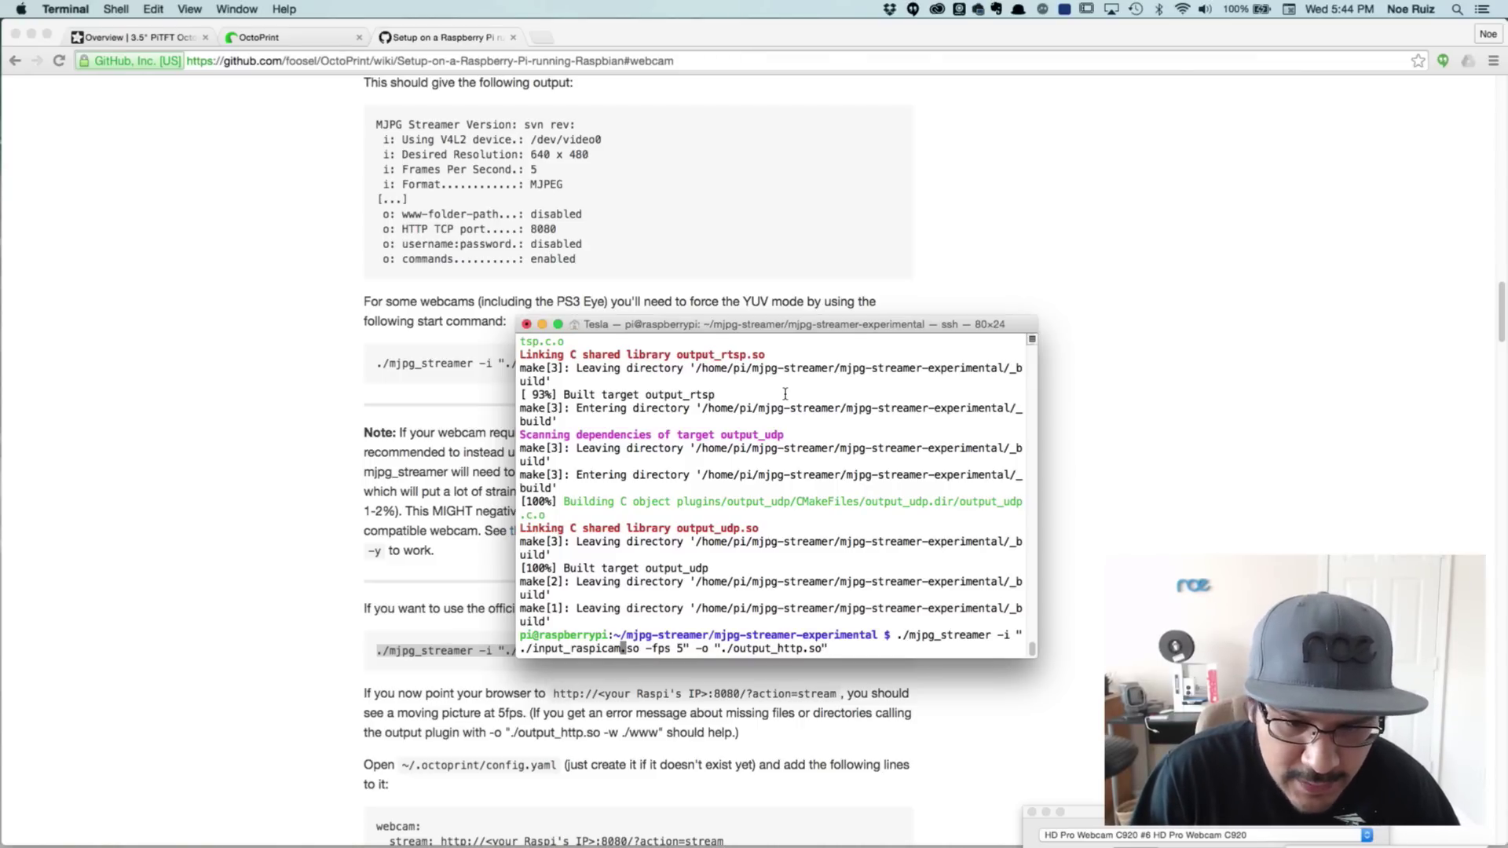
{"action": "key", "text": "Right"}
{"action": "key", "text": "Right"}
{"action": "key", "text": "Right"}
{"action": "key", "text": "Right"}
{"action": "key", "text": "Right"}
{"action": "key", "text": "Right"}
{"action": "key", "text": "Right"}
{"action": "key", "text": "Right"}
{"action": "key", "text": "Right"}
{"action": "key", "text": "Right"}
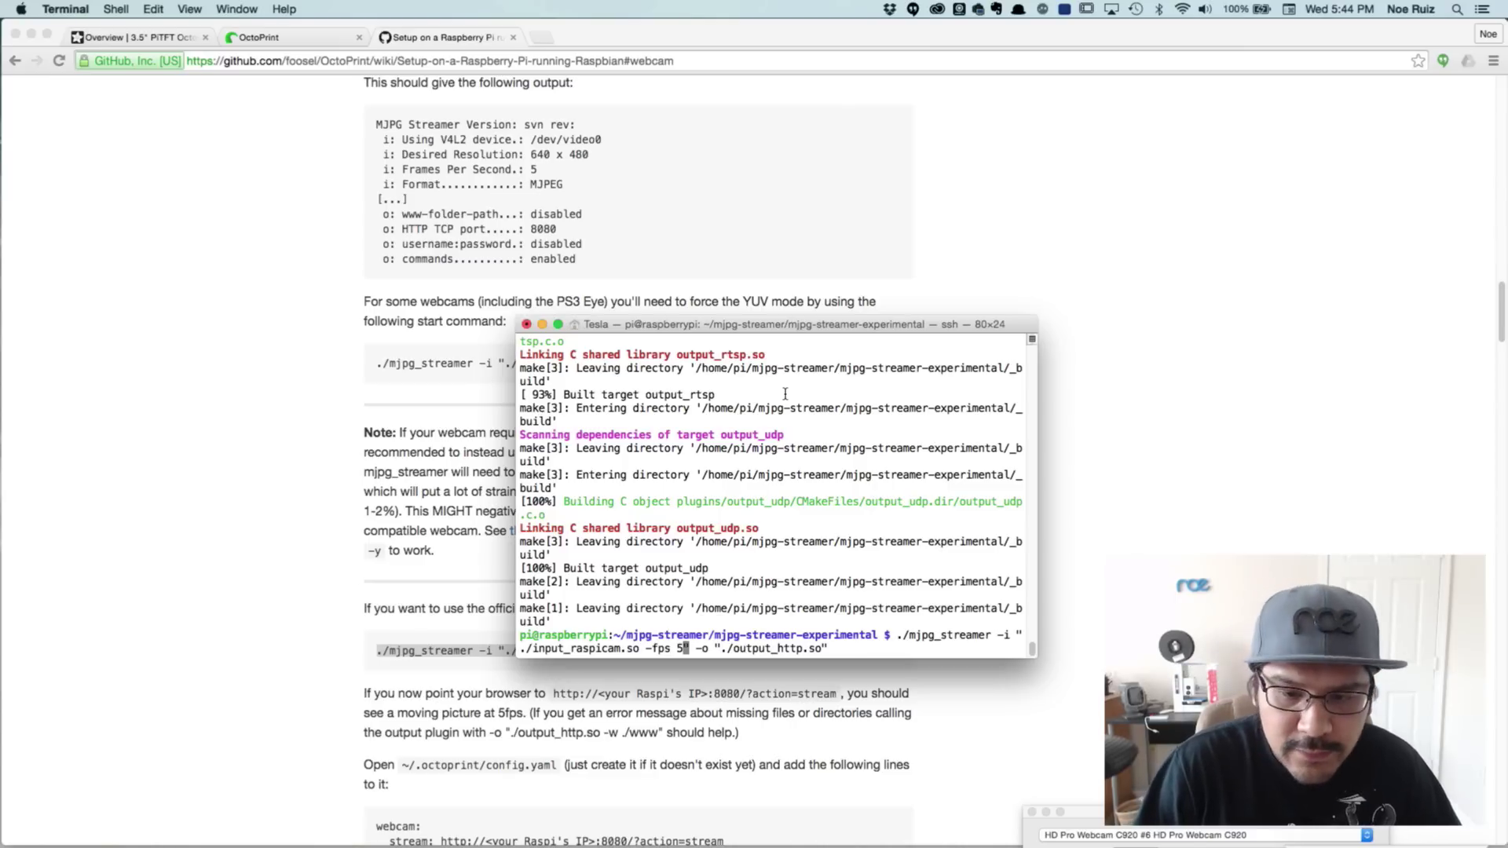
{"action": "key", "text": "BackSpace"}
{"action": "type", "text": "20"}
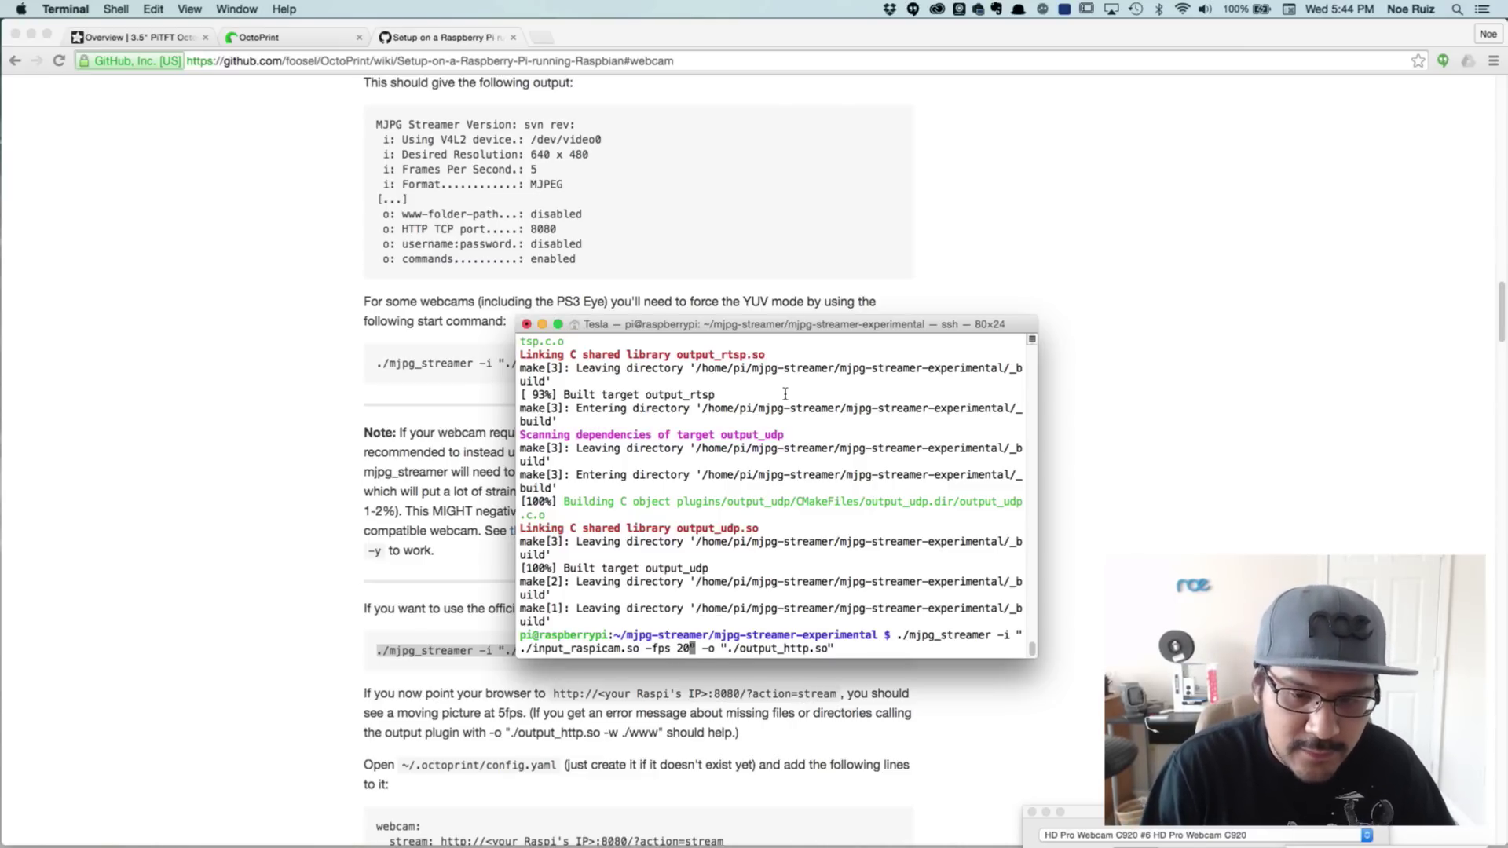
{"action": "key", "text": "Right"}
{"action": "key", "text": "Right"}
{"action": "key", "text": "Right"}
{"action": "key", "text": "Right"}
{"action": "key", "text": "Right"}
{"action": "key", "text": "Right"}
{"action": "key", "text": "Right"}
{"action": "key", "text": "Right"}
{"action": "key", "text": "Right"}
{"action": "key", "text": "Right"}
{"action": "key", "text": "Right"}
{"action": "key", "text": "Right"}
{"action": "key", "text": "Right"}
{"action": "key", "text": "Right"}
{"action": "key", "text": "Right"}
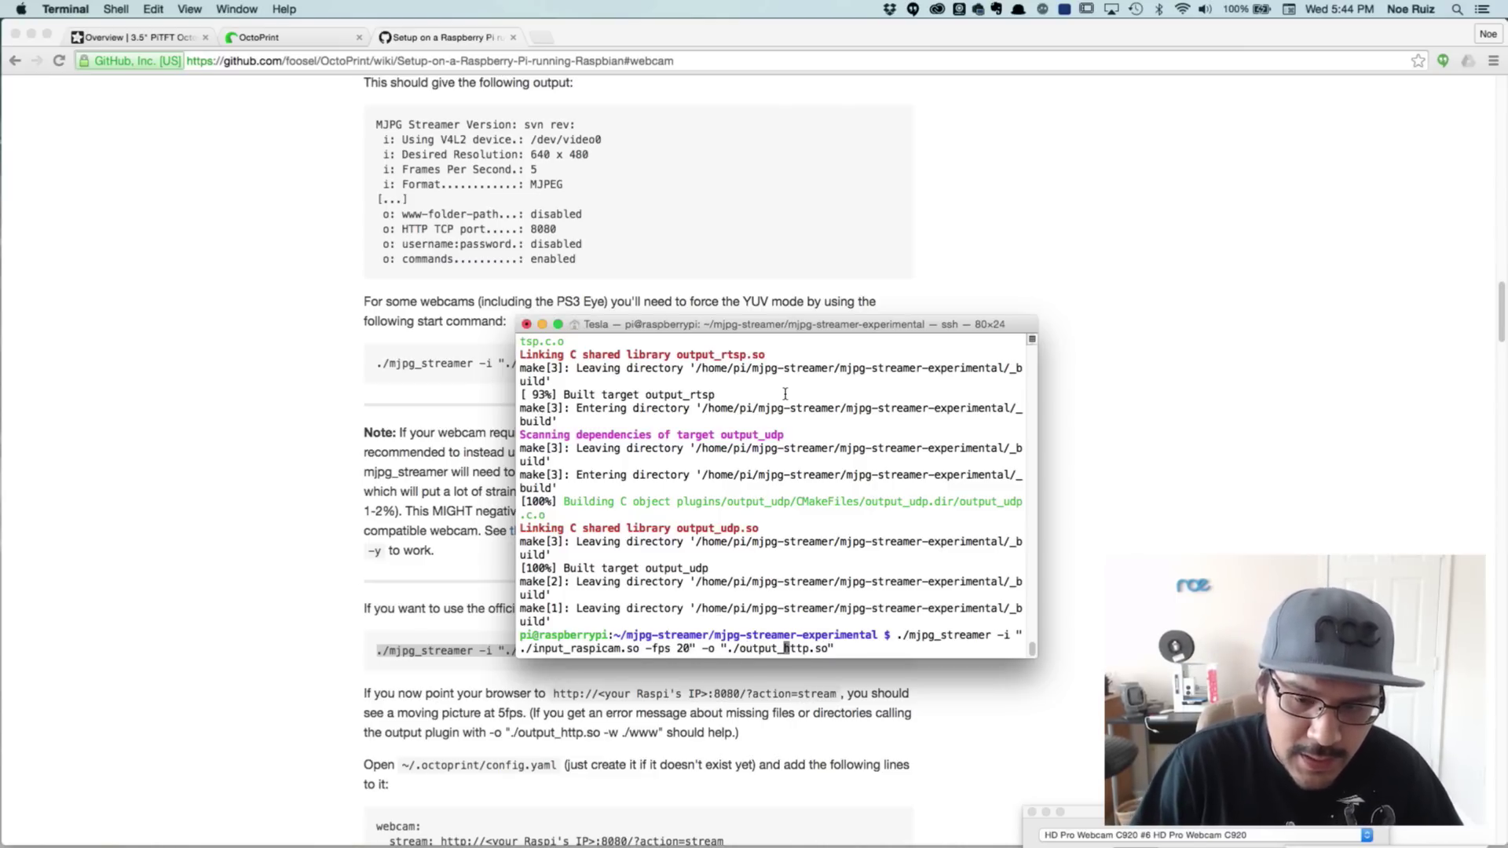
{"action": "key", "text": "Return"}
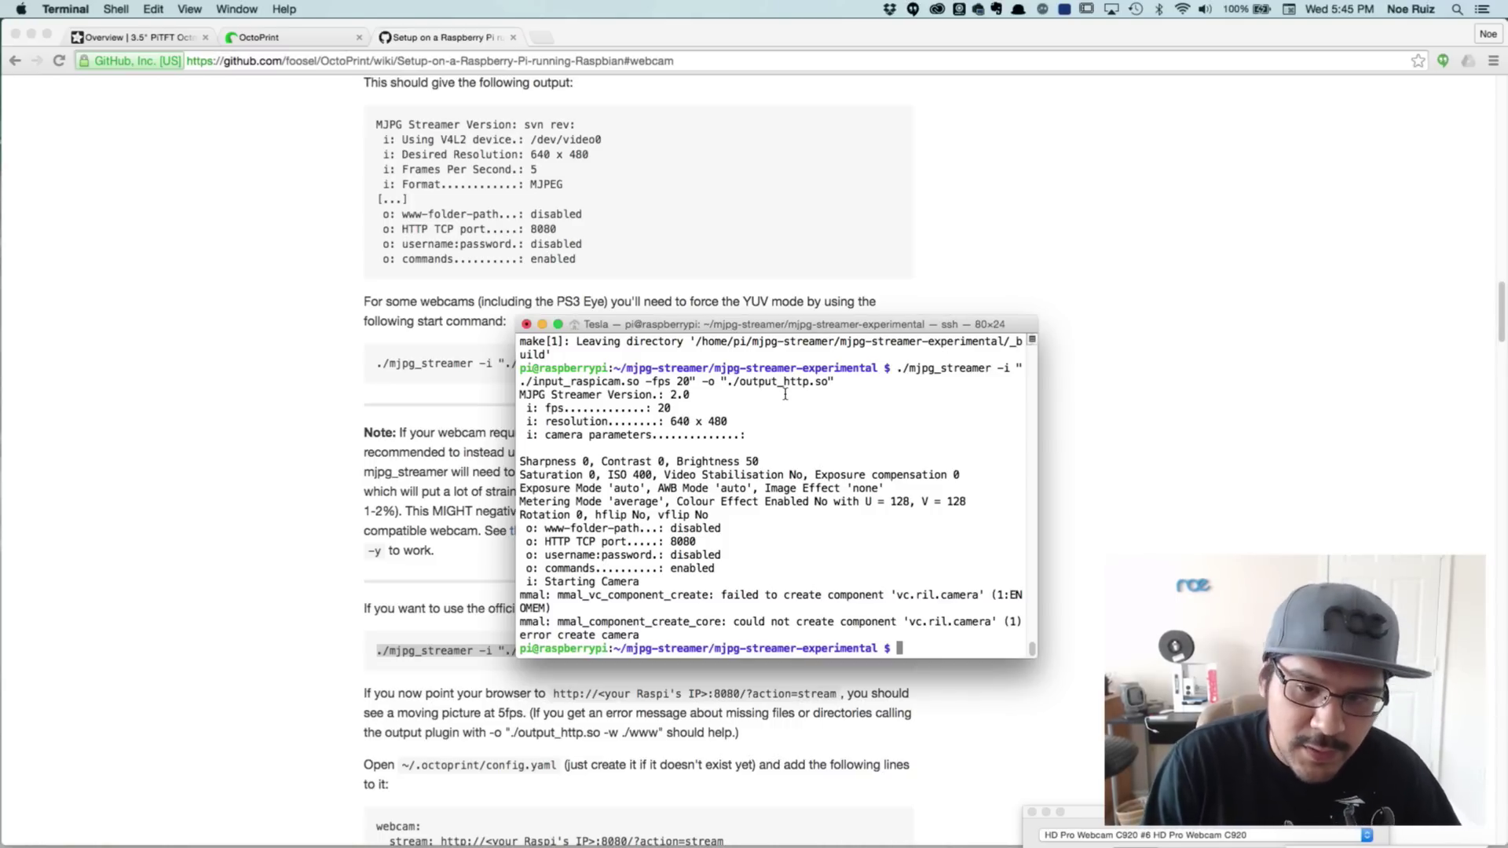
Run sudo raspi-config and enable camera support under 6 Enable Camera
{"action": "type", "text": "sudo "}
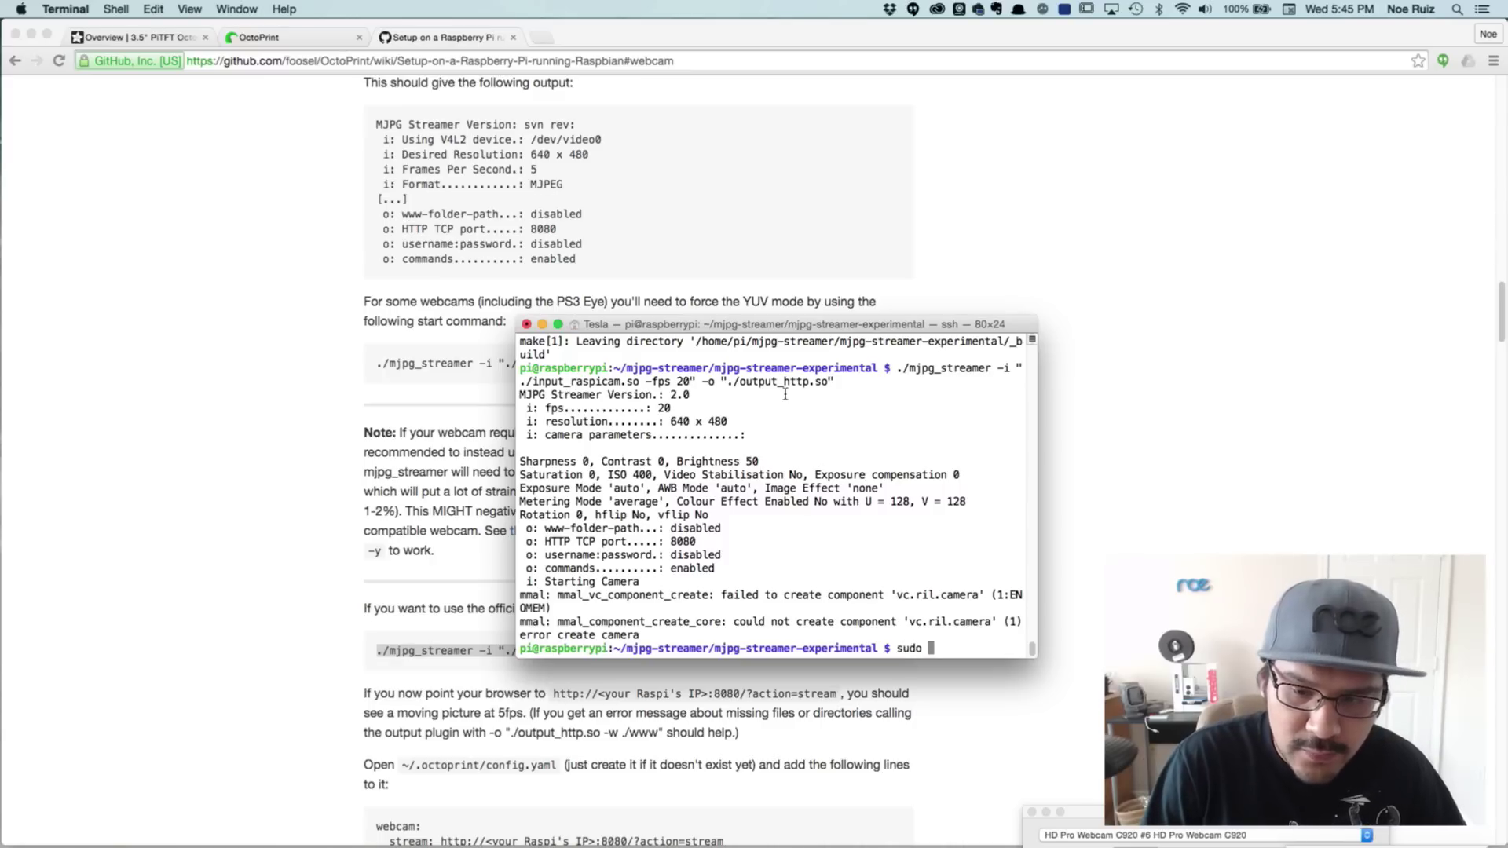
{"action": "type", "text": "raspi-config"}
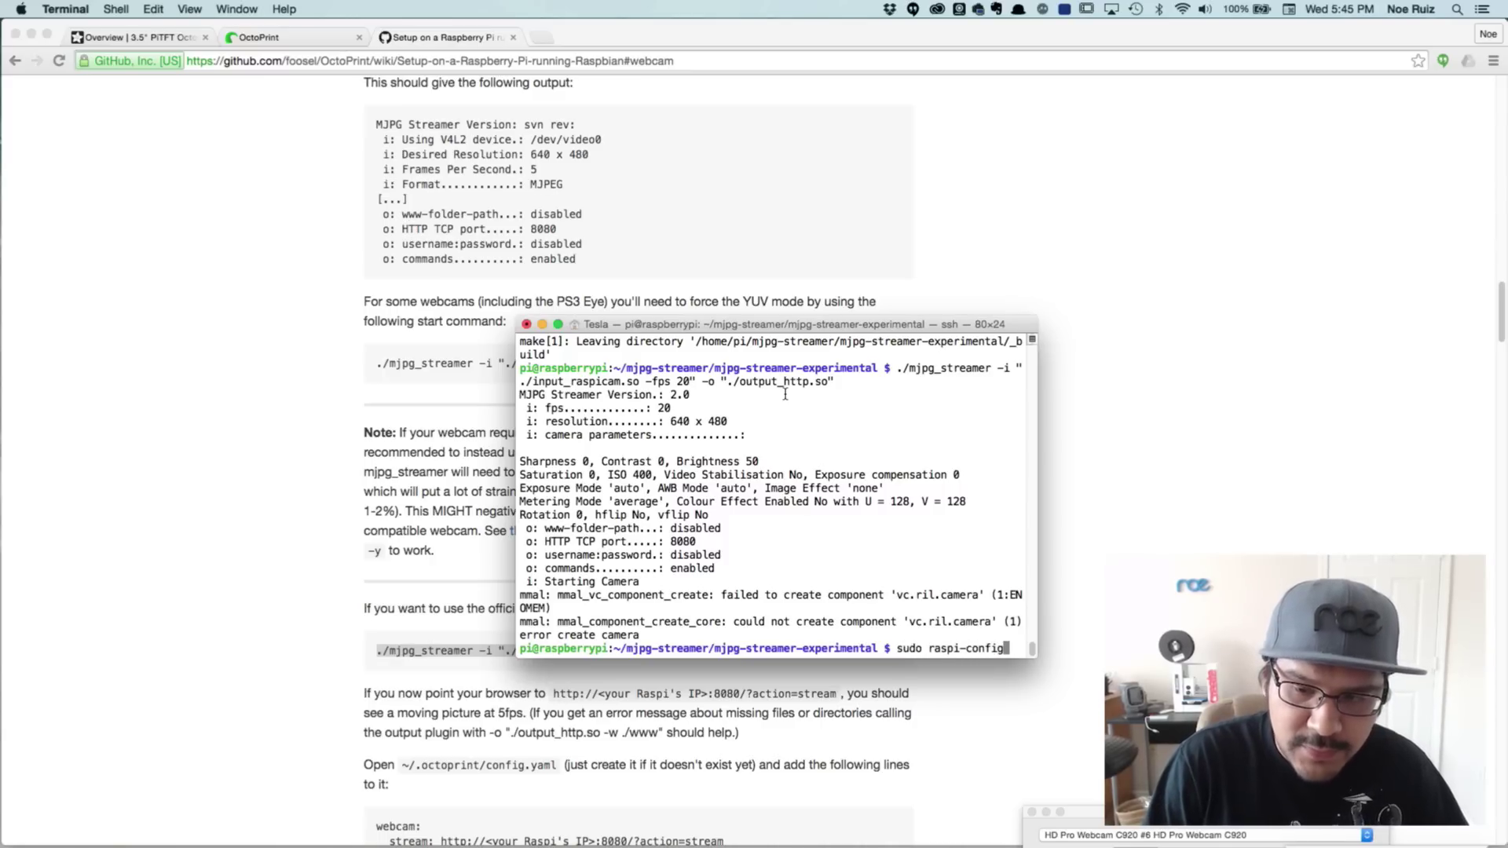
{"action": "key", "text": "Return"}
{"action": "key", "text": "Down"}
{"action": "key", "text": "Down"}
{"action": "key", "text": "Down"}
{"action": "key", "text": "Down"}
{"action": "key", "text": "Down"}
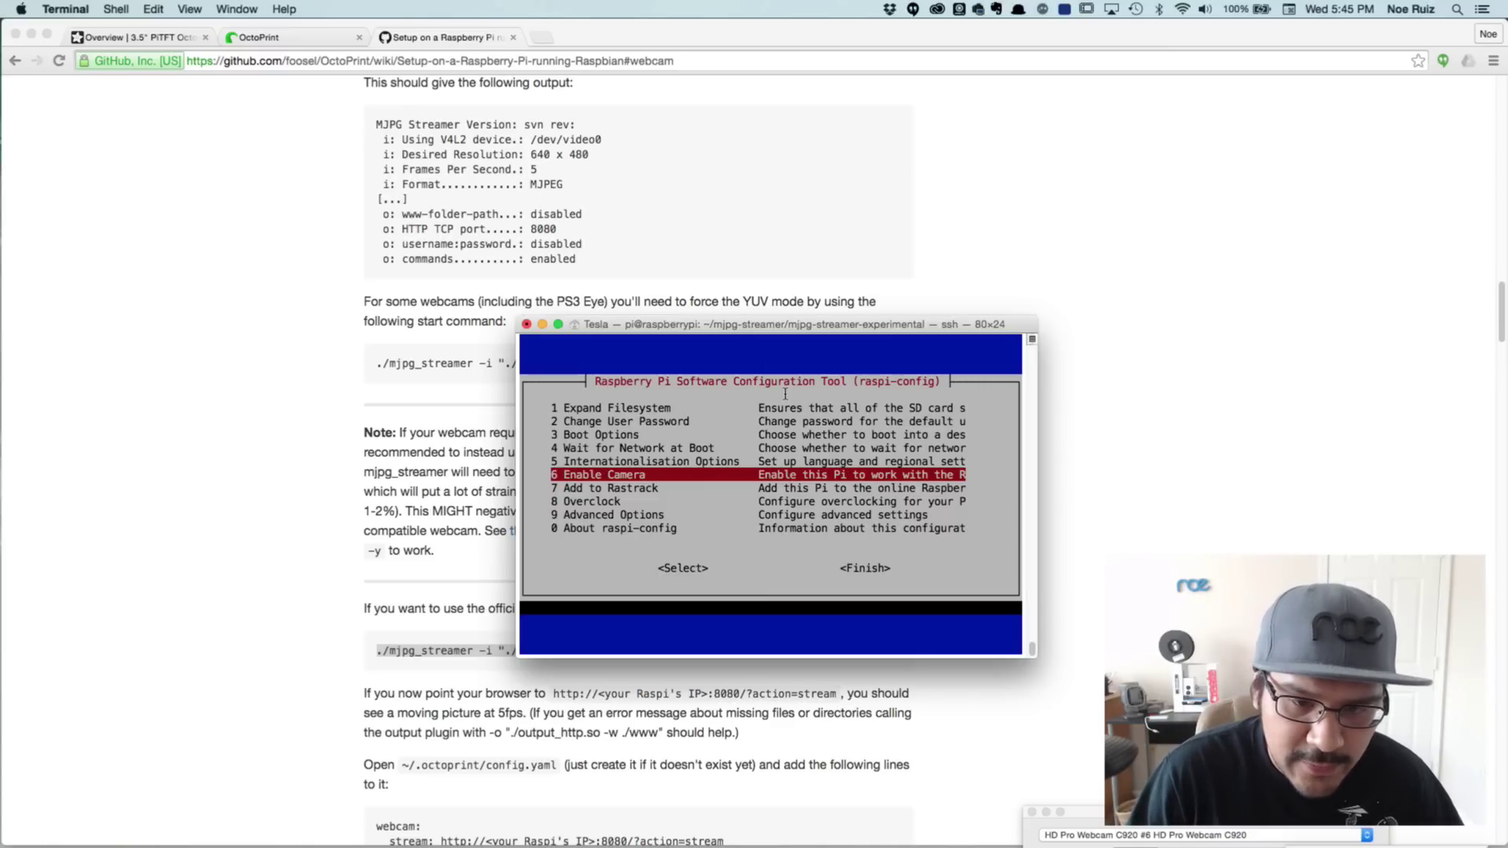
{"action": "key", "text": "Down"}
{"action": "key", "text": "Up"}
{"action": "key", "text": "Up"}
{"action": "key", "text": "Up"}
{"action": "key", "text": "Up"}
{"action": "key", "text": "Up"}
{"action": "key", "text": "Up"}
{"action": "key", "text": "Down"}
{"action": "key", "text": "Down"}
{"action": "key", "text": "Down"}
{"action": "key", "text": "Down"}
{"action": "key", "text": "Down"}
{"action": "key", "text": "Down"}
{"action": "key", "text": "Down"}
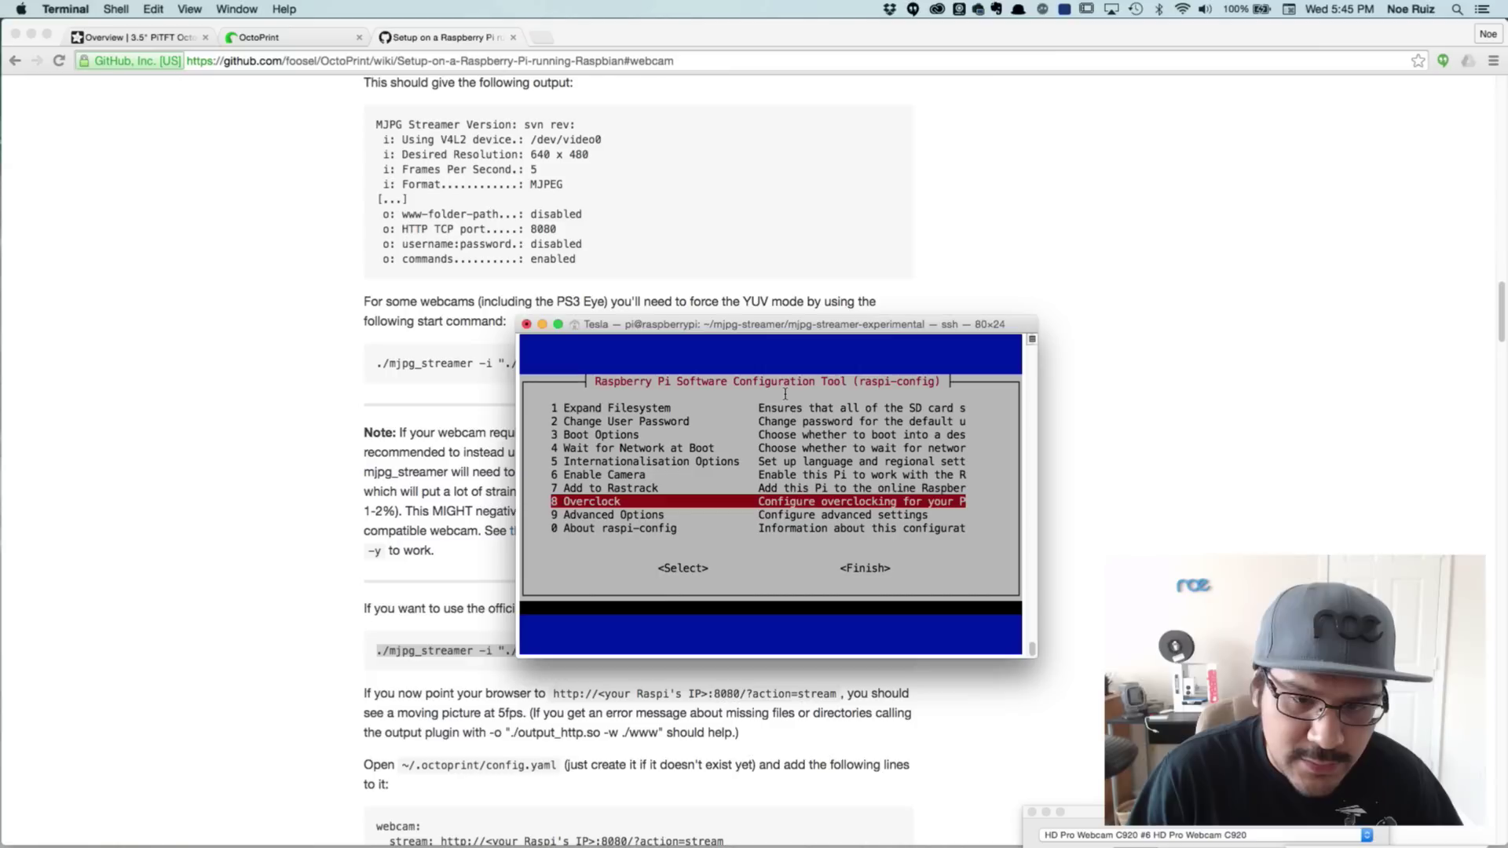
{"action": "key", "text": "Up"}
{"action": "key", "text": "Up"}
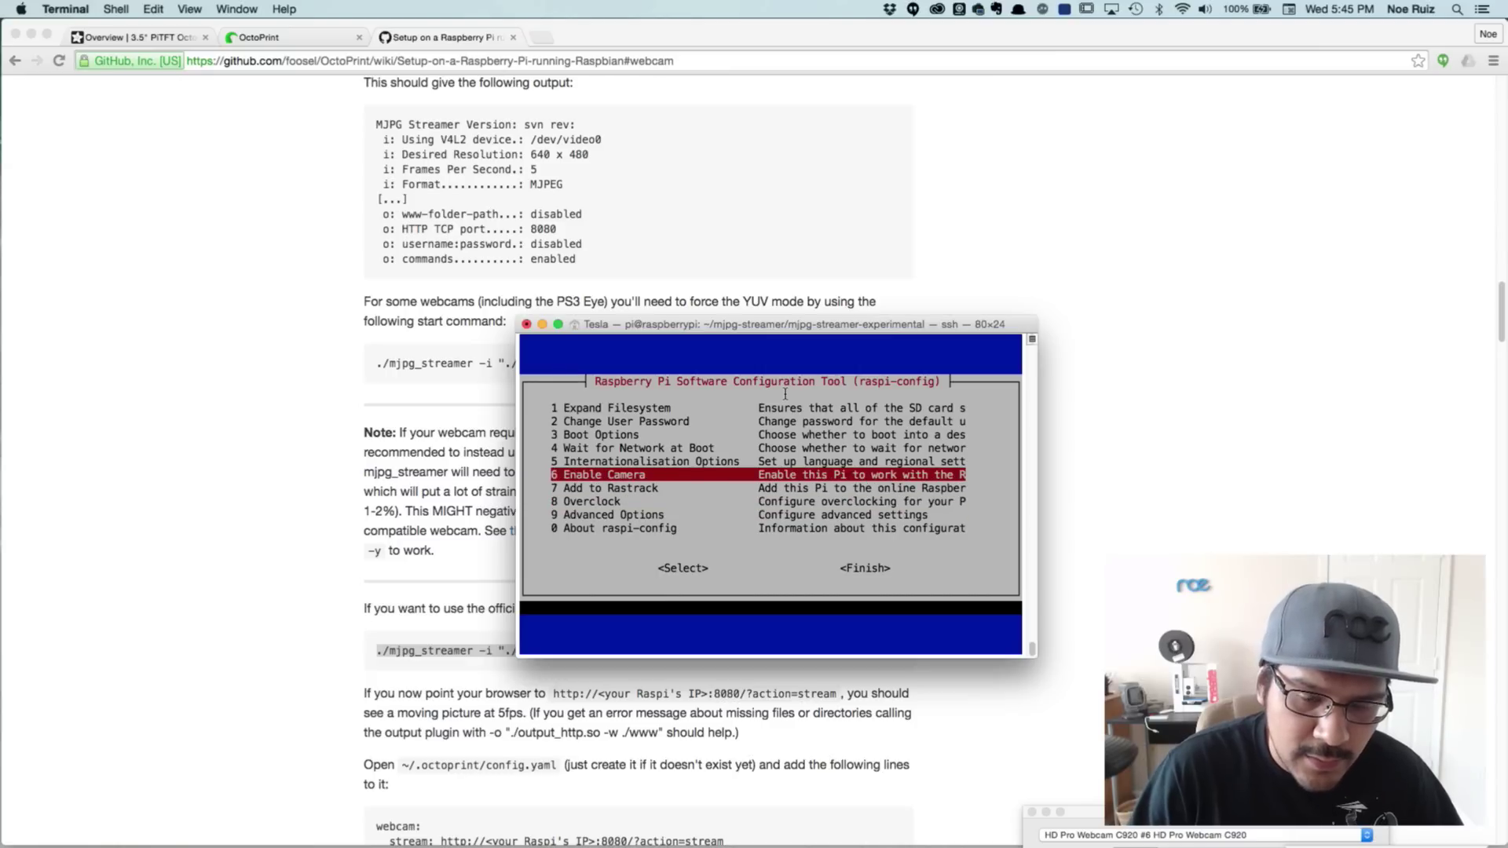
{"action": "key", "text": "Down"}
{"action": "key", "text": "Up"}
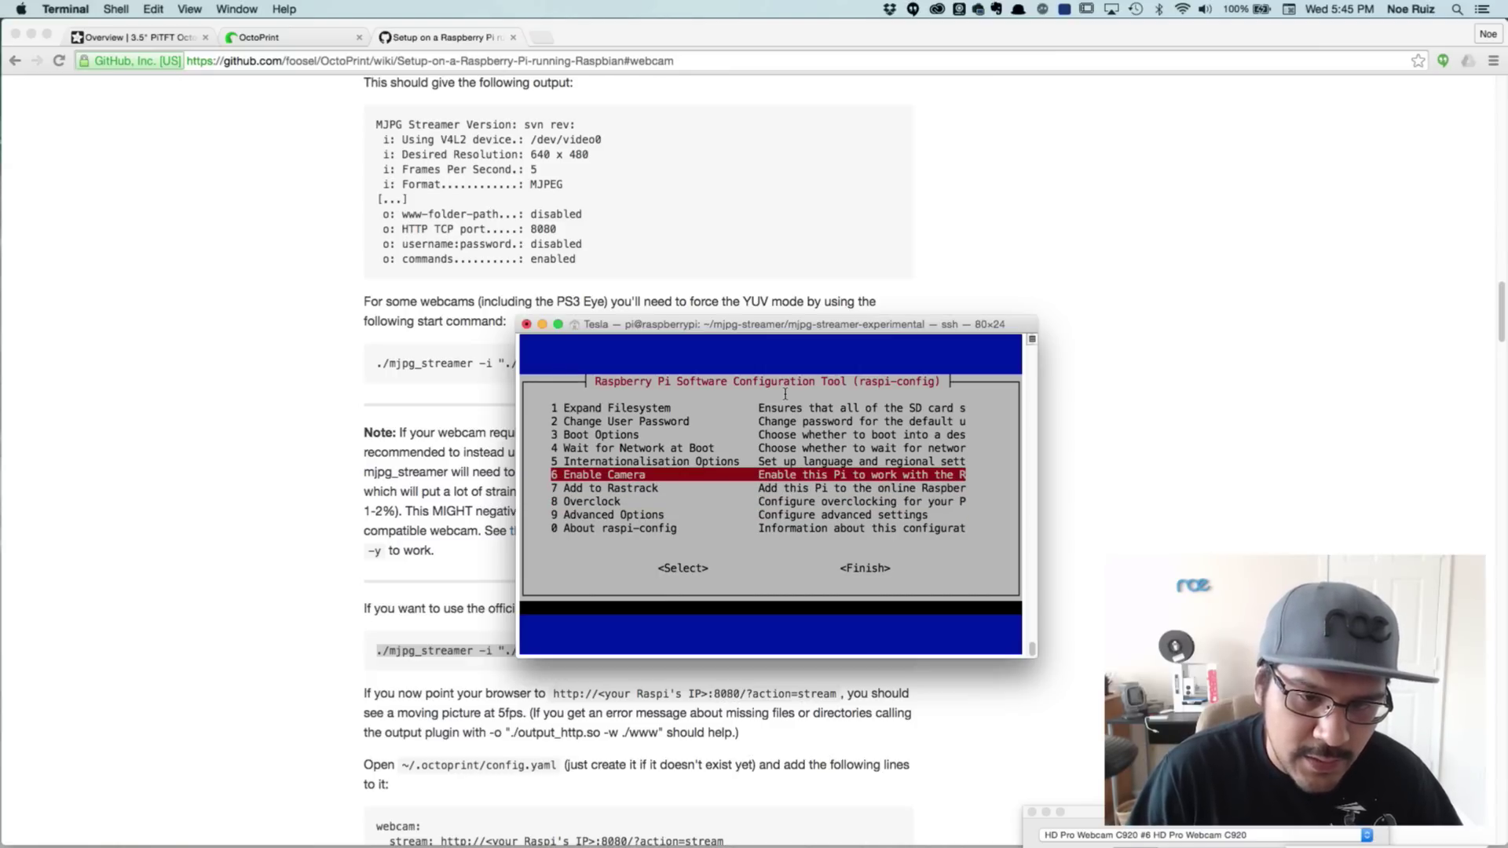
{"action": "key", "text": "Return"}
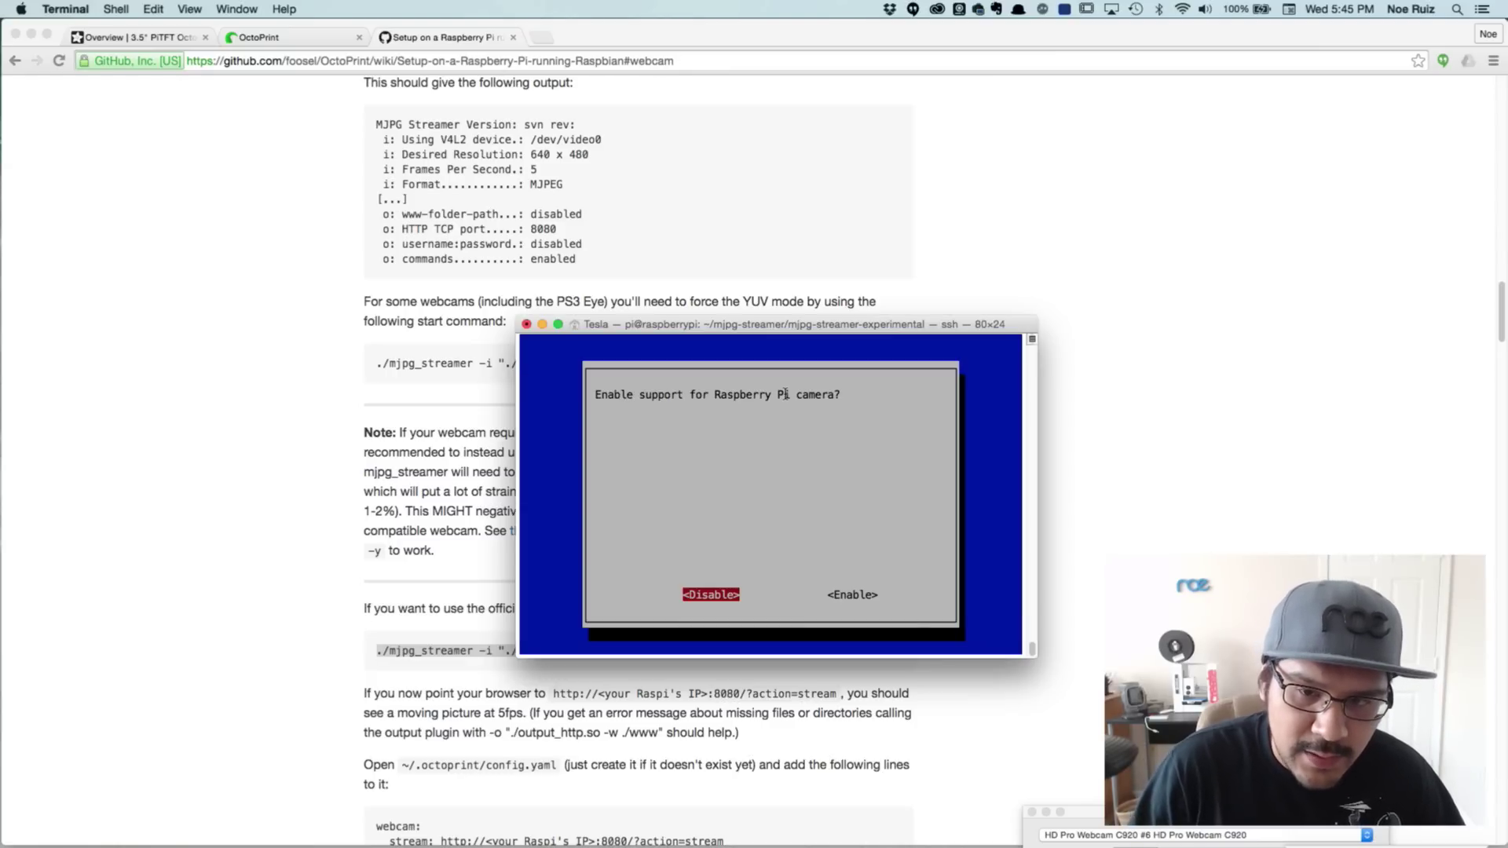
{"action": "key", "text": "Right"}
{"action": "key", "text": "Left"}
{"action": "key", "text": "Right"}
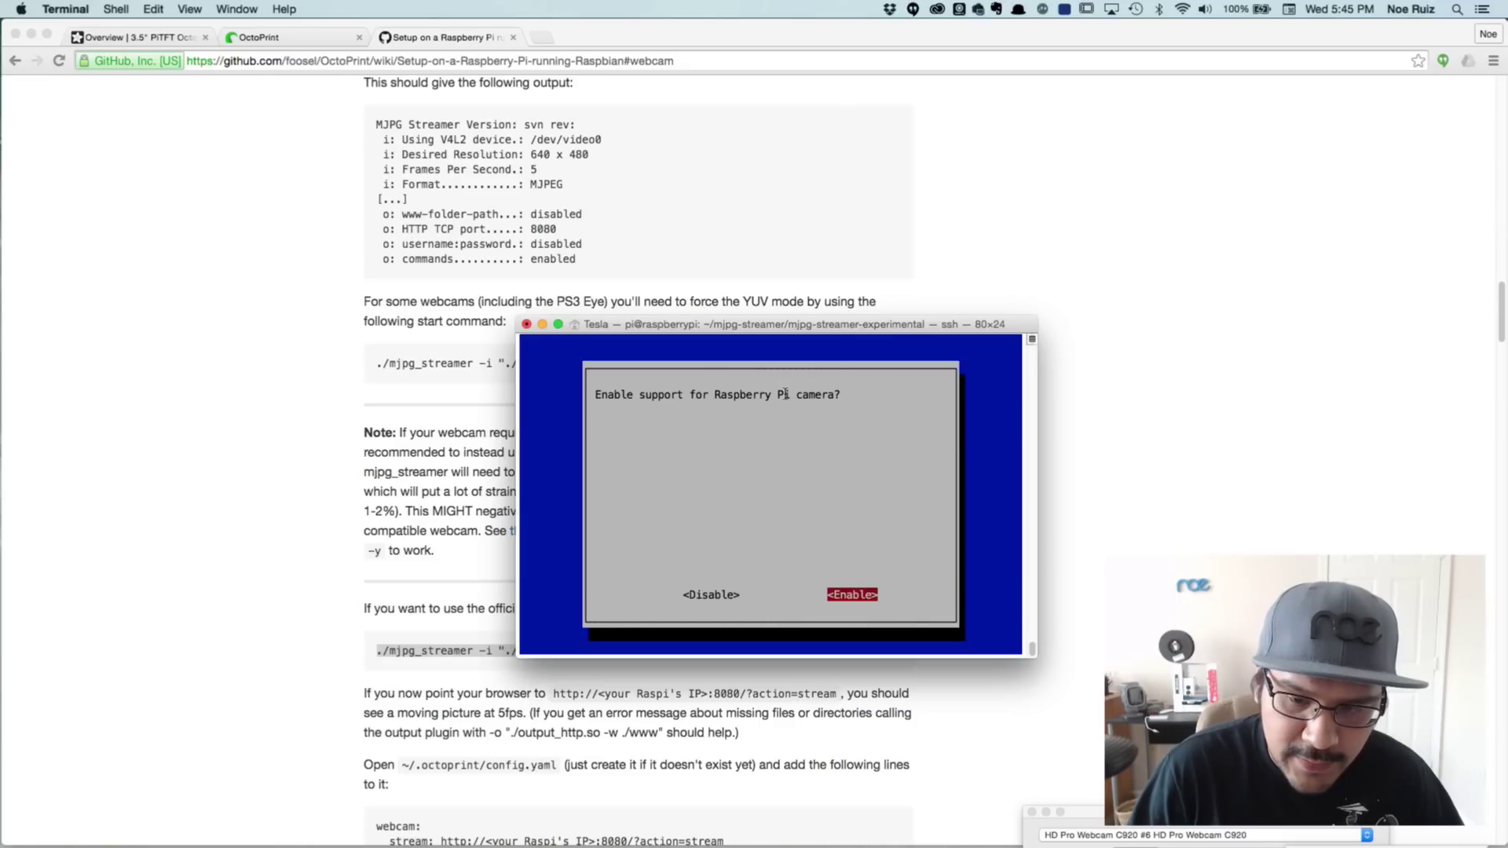
{"action": "key", "text": "Return"}
Finish raspi-config and answer Yes to reboot the Pi
{"action": "key", "text": "Down"}
{"action": "key", "text": "Down"}
{"action": "key", "text": "Down"}
{"action": "key", "text": "Down"}
{"action": "key", "text": "Down"}
{"action": "key", "text": "Down"}
{"action": "key", "text": "Down"}
{"action": "key", "text": "Down"}
{"action": "key", "text": "Down"}
{"action": "key", "text": "Tab"}
{"action": "key", "text": "Tab"}
{"action": "key", "text": "Return"}
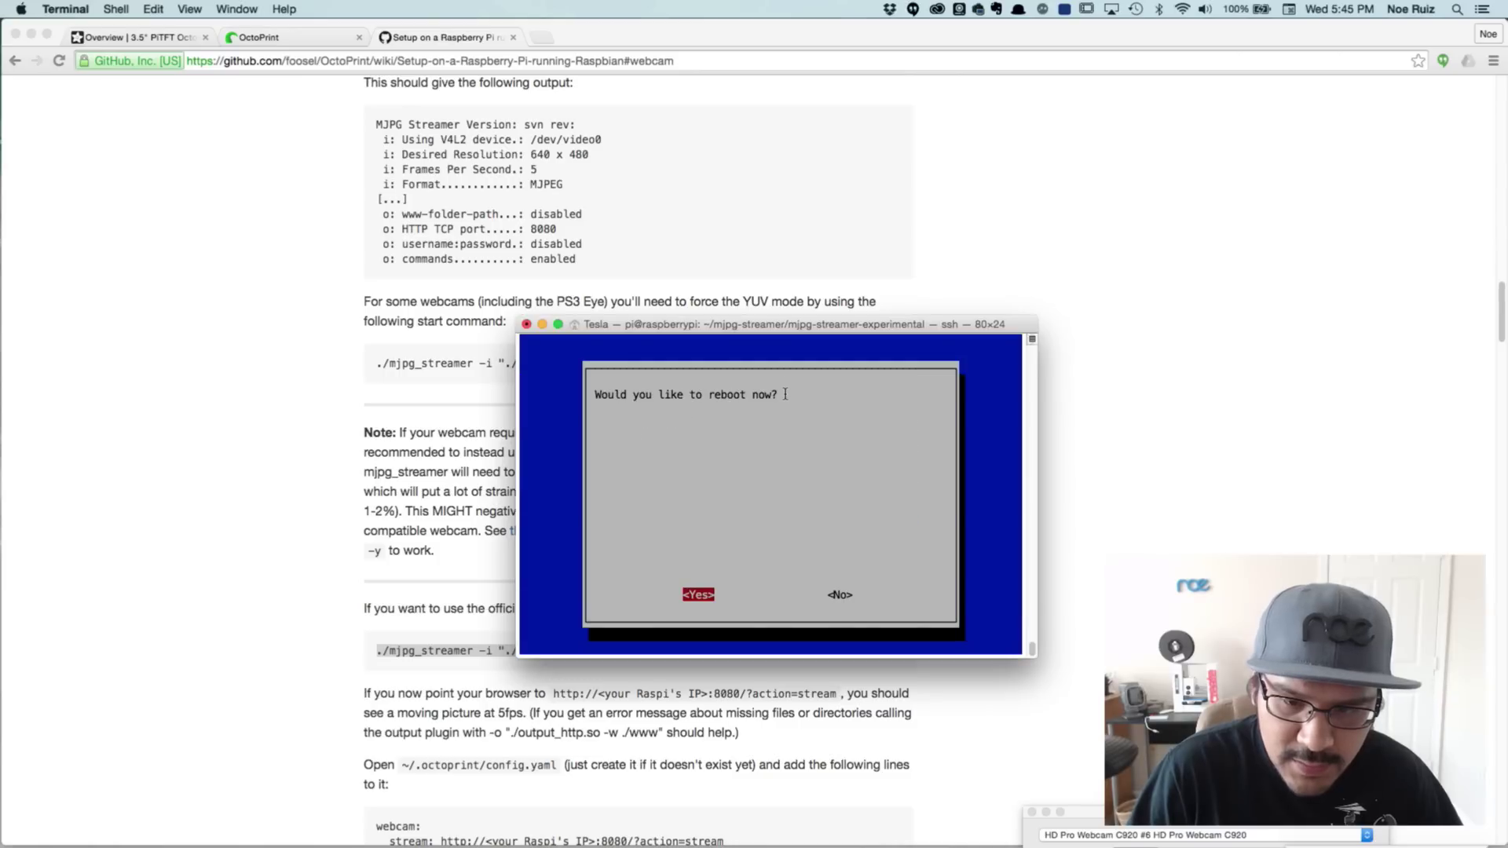
{"action": "key", "text": "Right"}
{"action": "key", "text": "Left"}
{"action": "key", "text": "Return"}
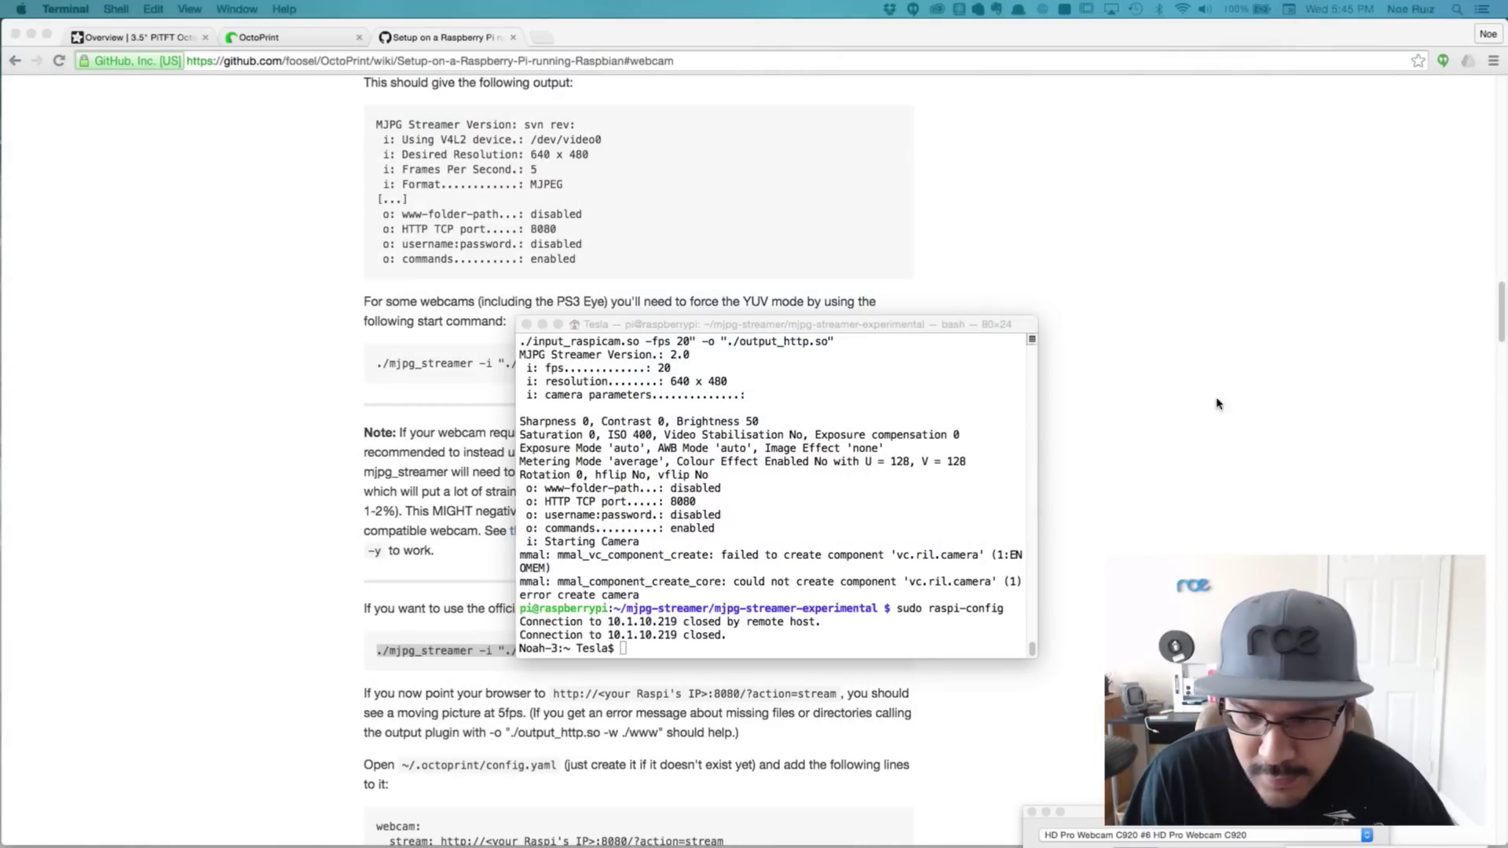
Recall the ssh command and log back into the rebooted Pi with its password
{"action": "left_click", "coordinate": [753, 548]}
{"action": "key", "text": "Up"}
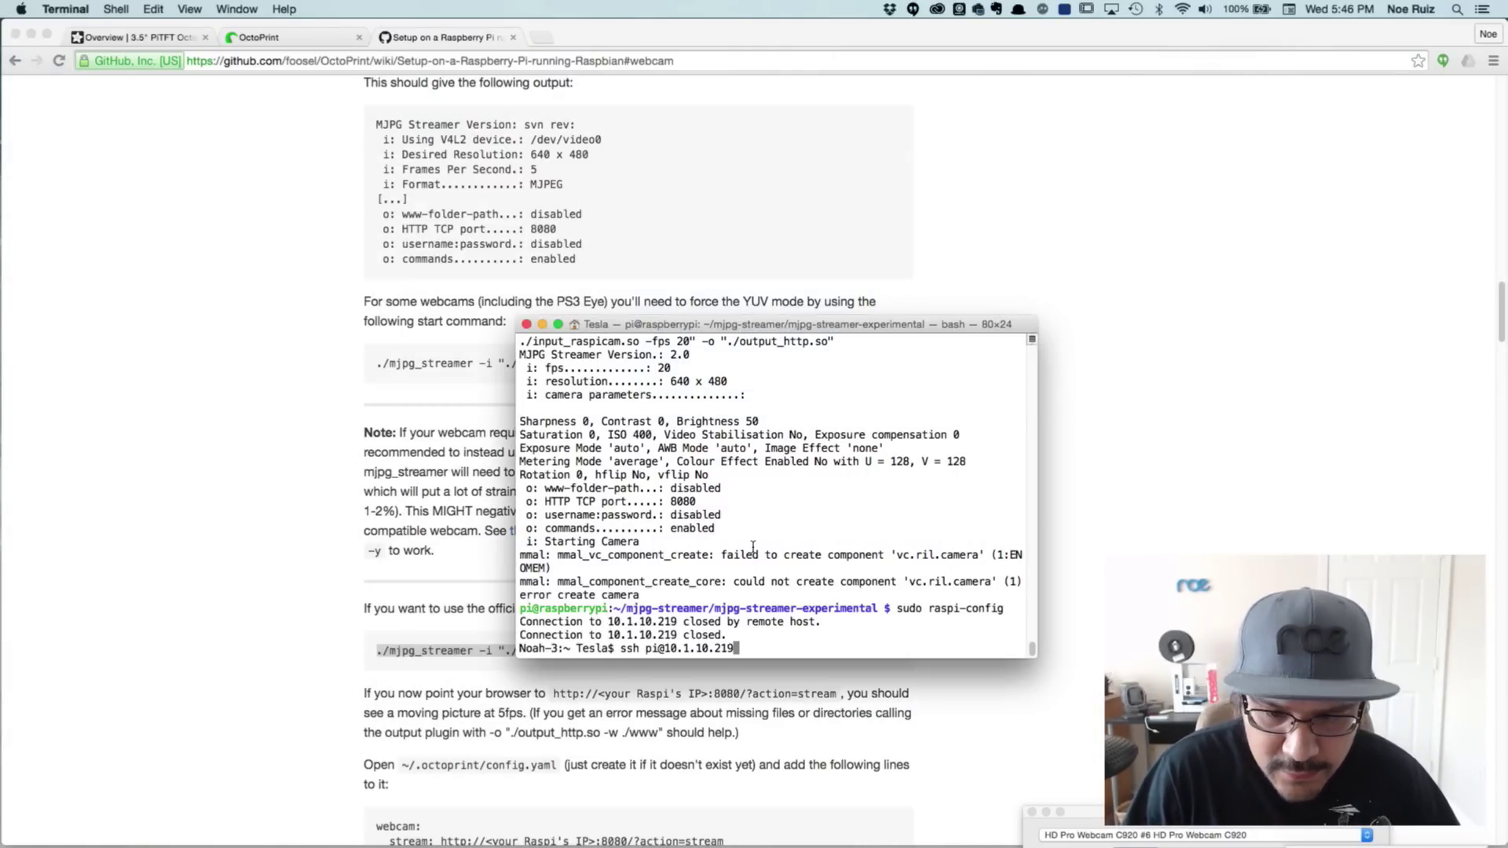
{"action": "key", "text": "Return"}
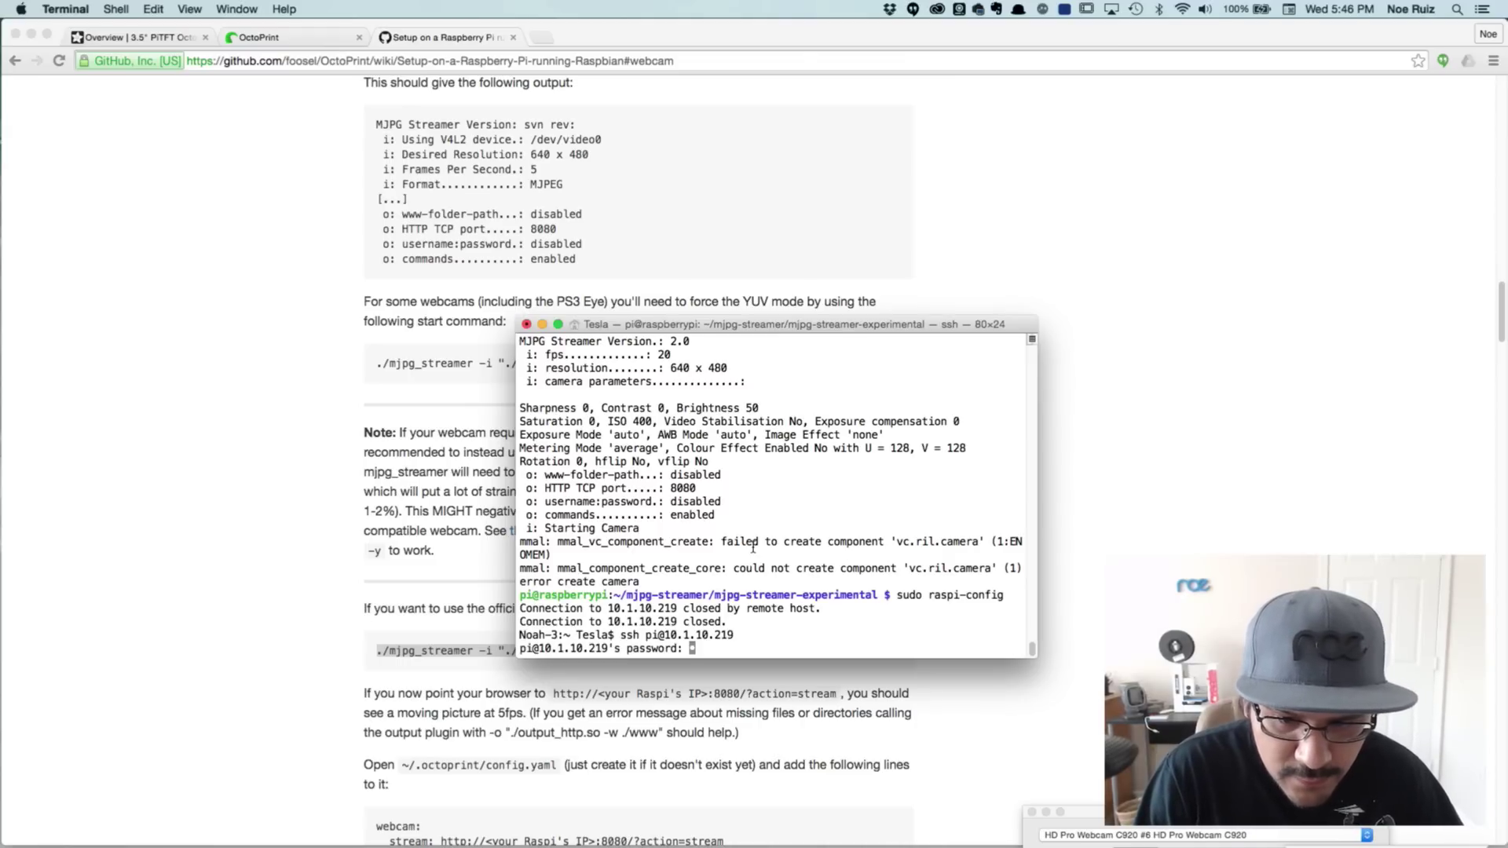
{"action": "key", "text": "Return"}
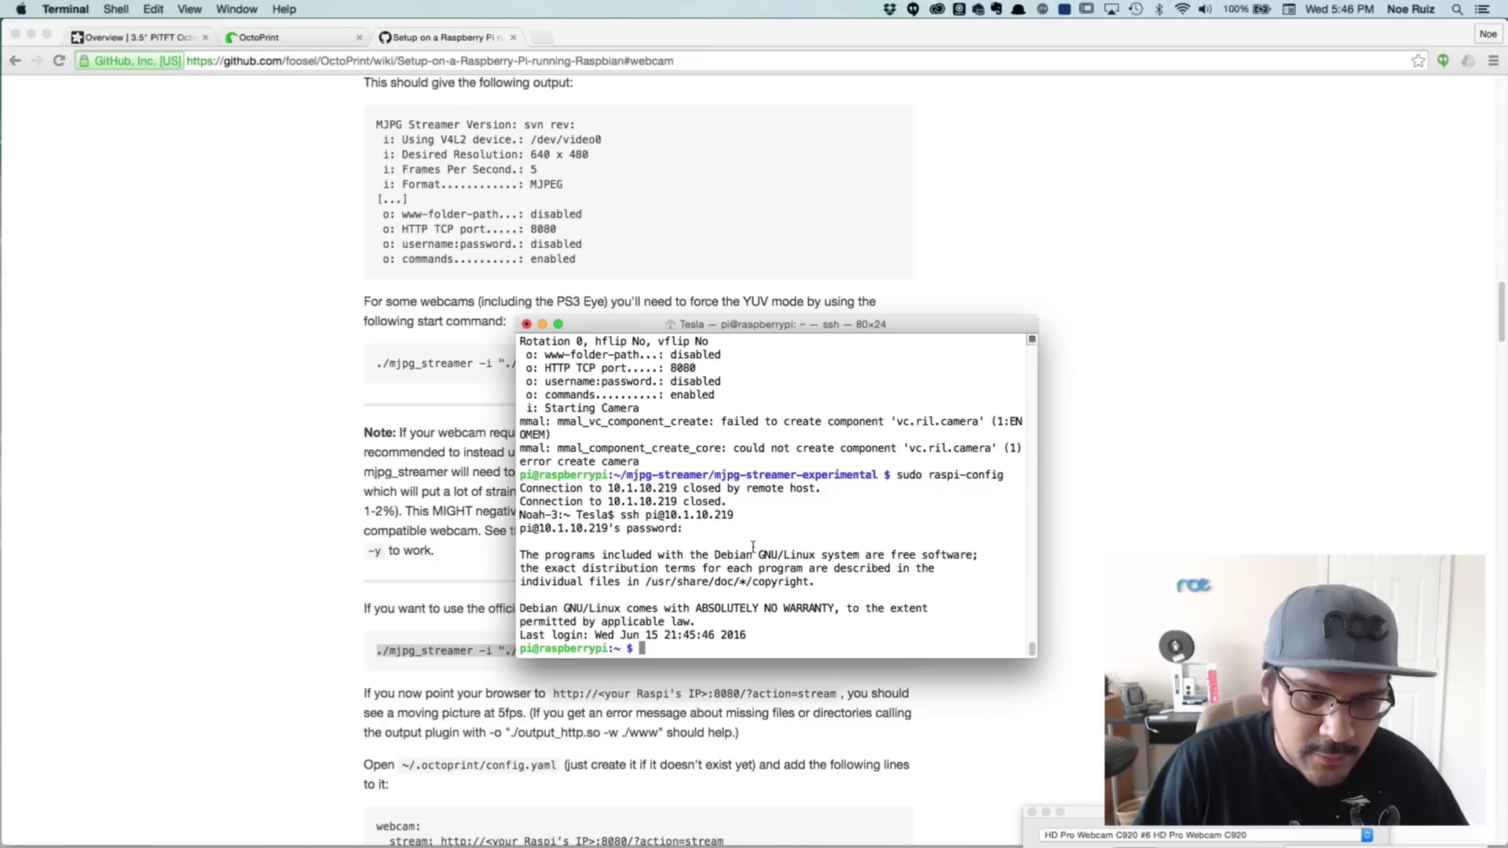
Change into mjpg-streamer/mjpg-streamer-experimental using Tab completion
{"action": "type", "text": "cd"}
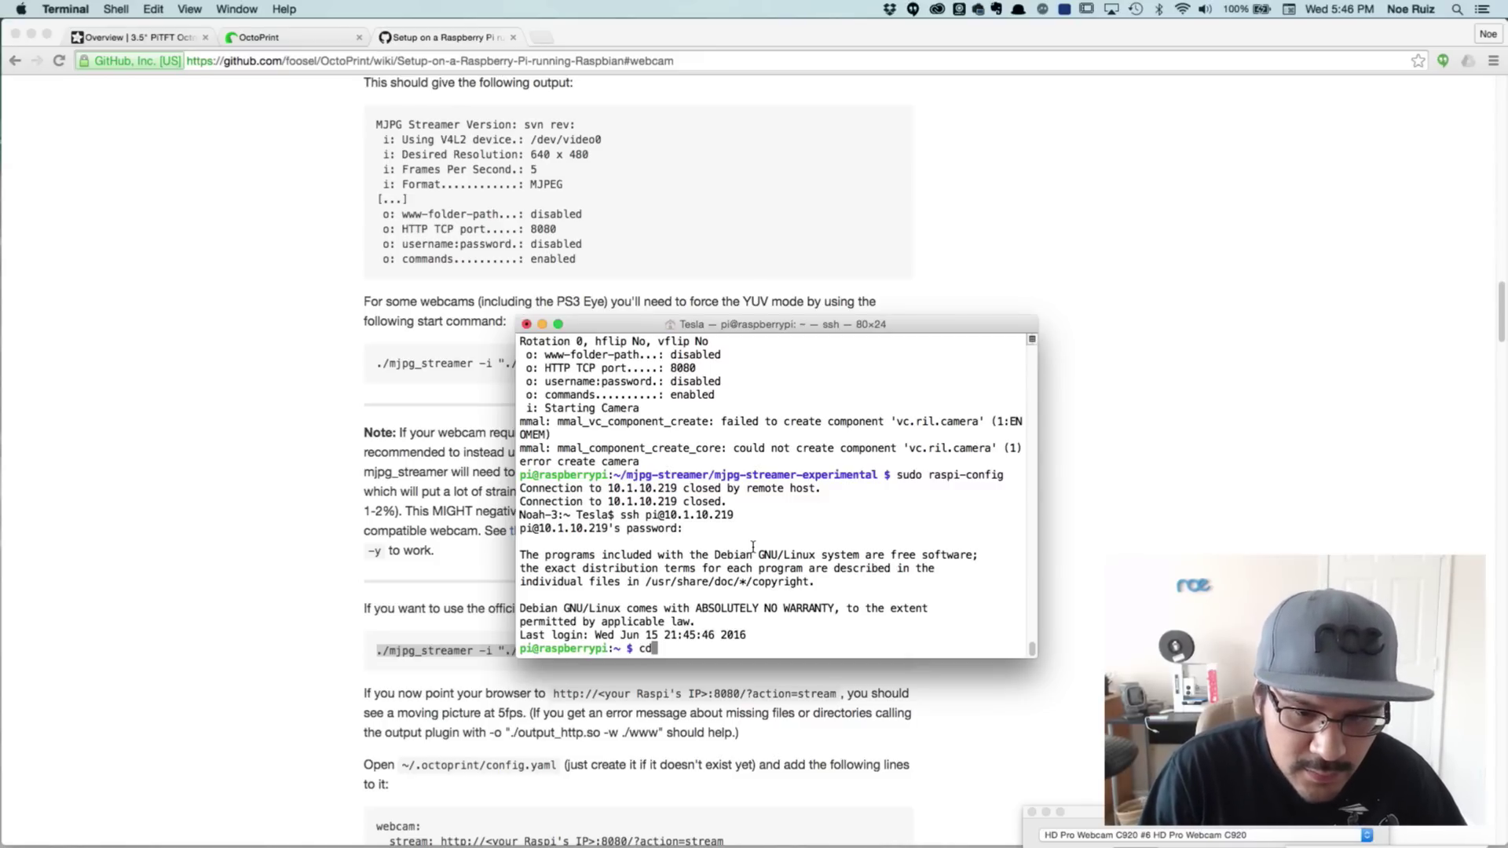
{"action": "type", "text": " mjp"}
{"action": "key", "text": "Tab"}
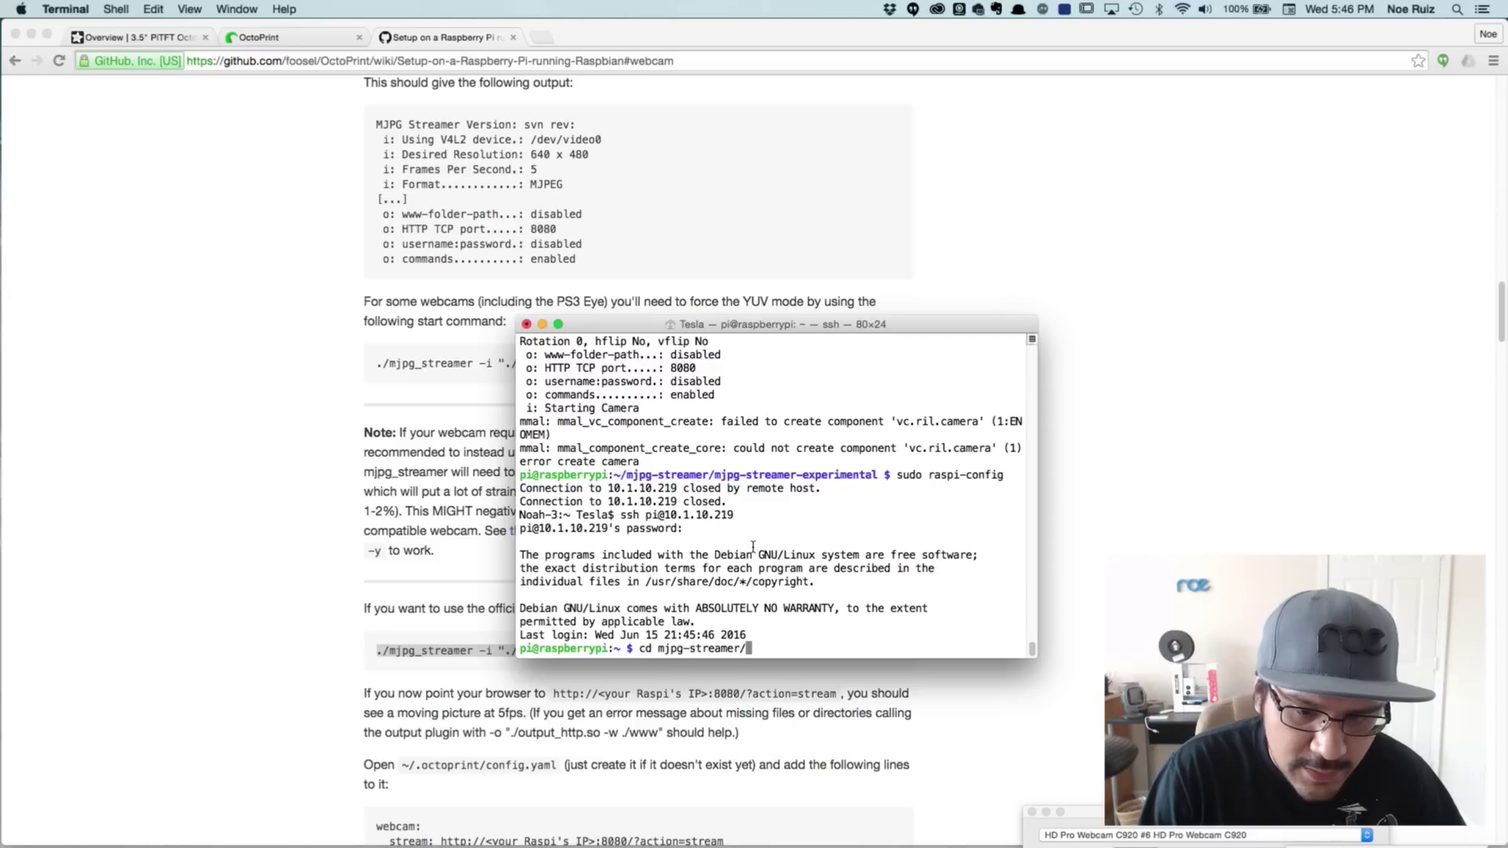
{"action": "type", "text": "mj"}
{"action": "key", "text": "Tab"}
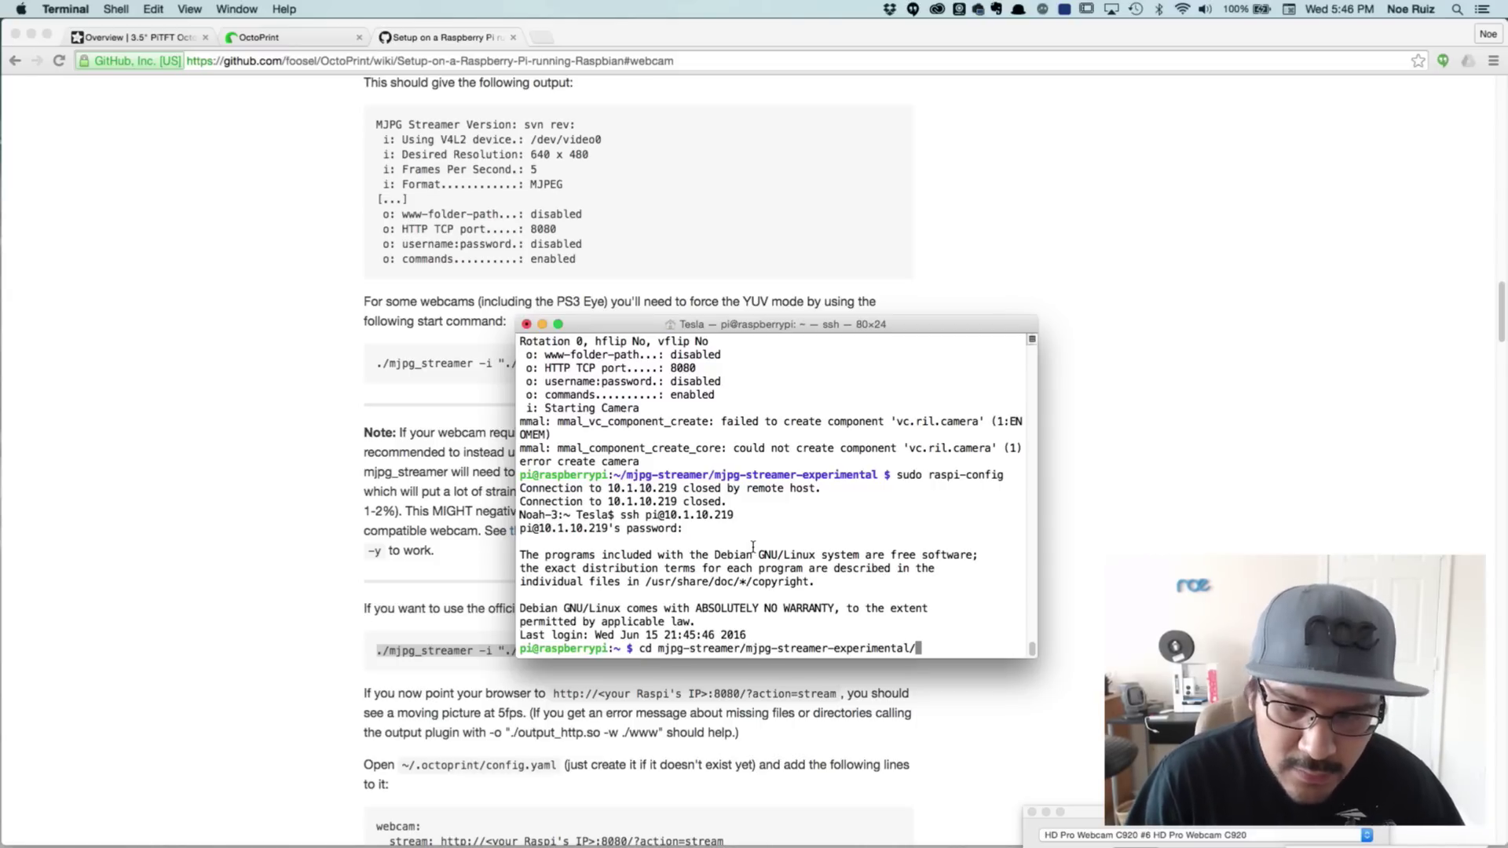
{"action": "key", "text": "Return"}
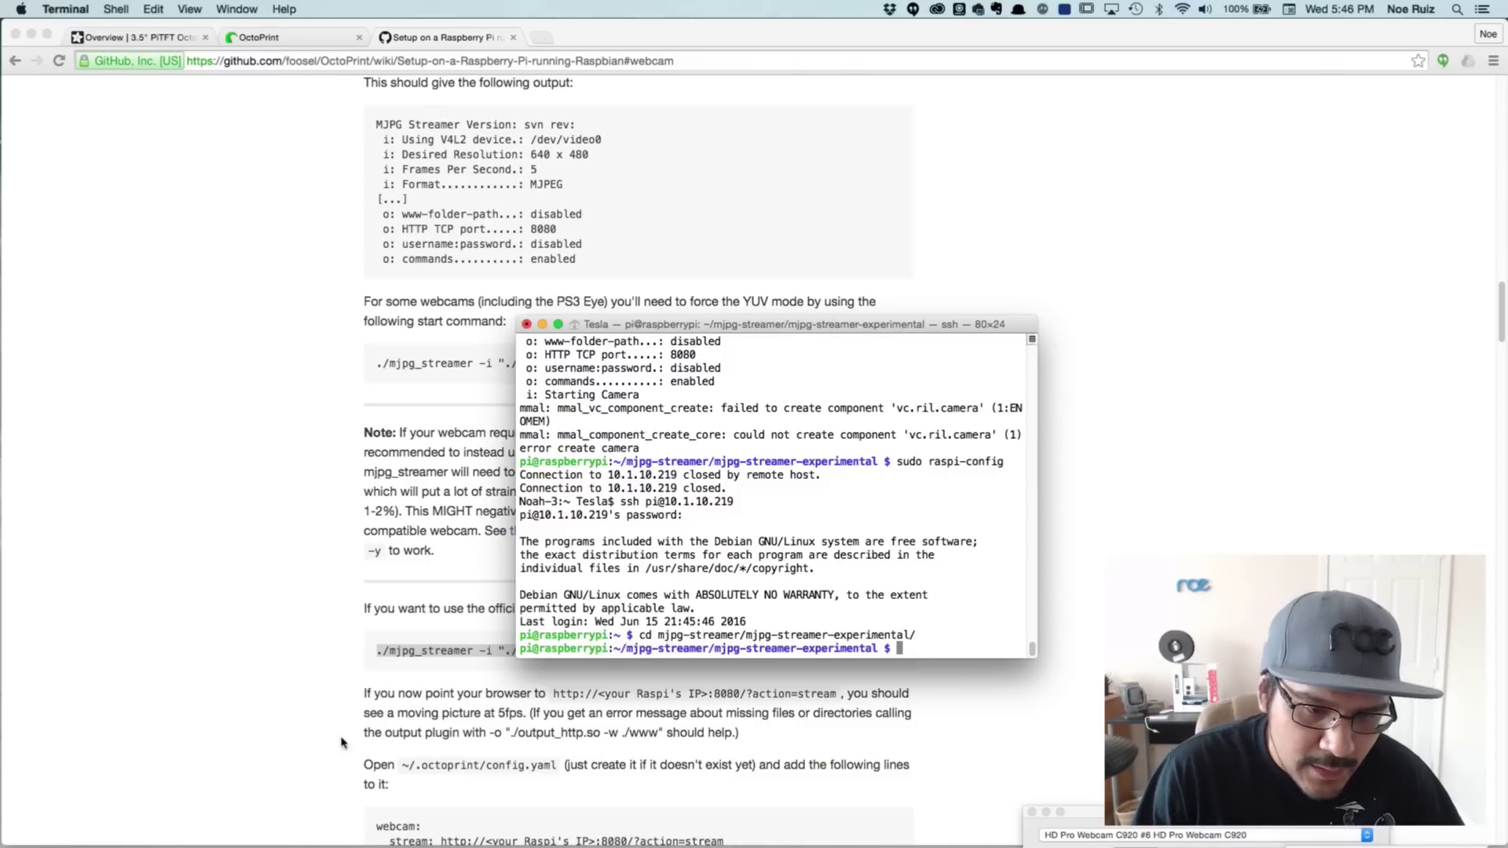
{"action": "left_click", "coordinate": [324, 696]}
Paste the raspicam command again, change -fps 5 to 20, and run mjpg_streamer
{"action": "key", "text": "super+Tab"}
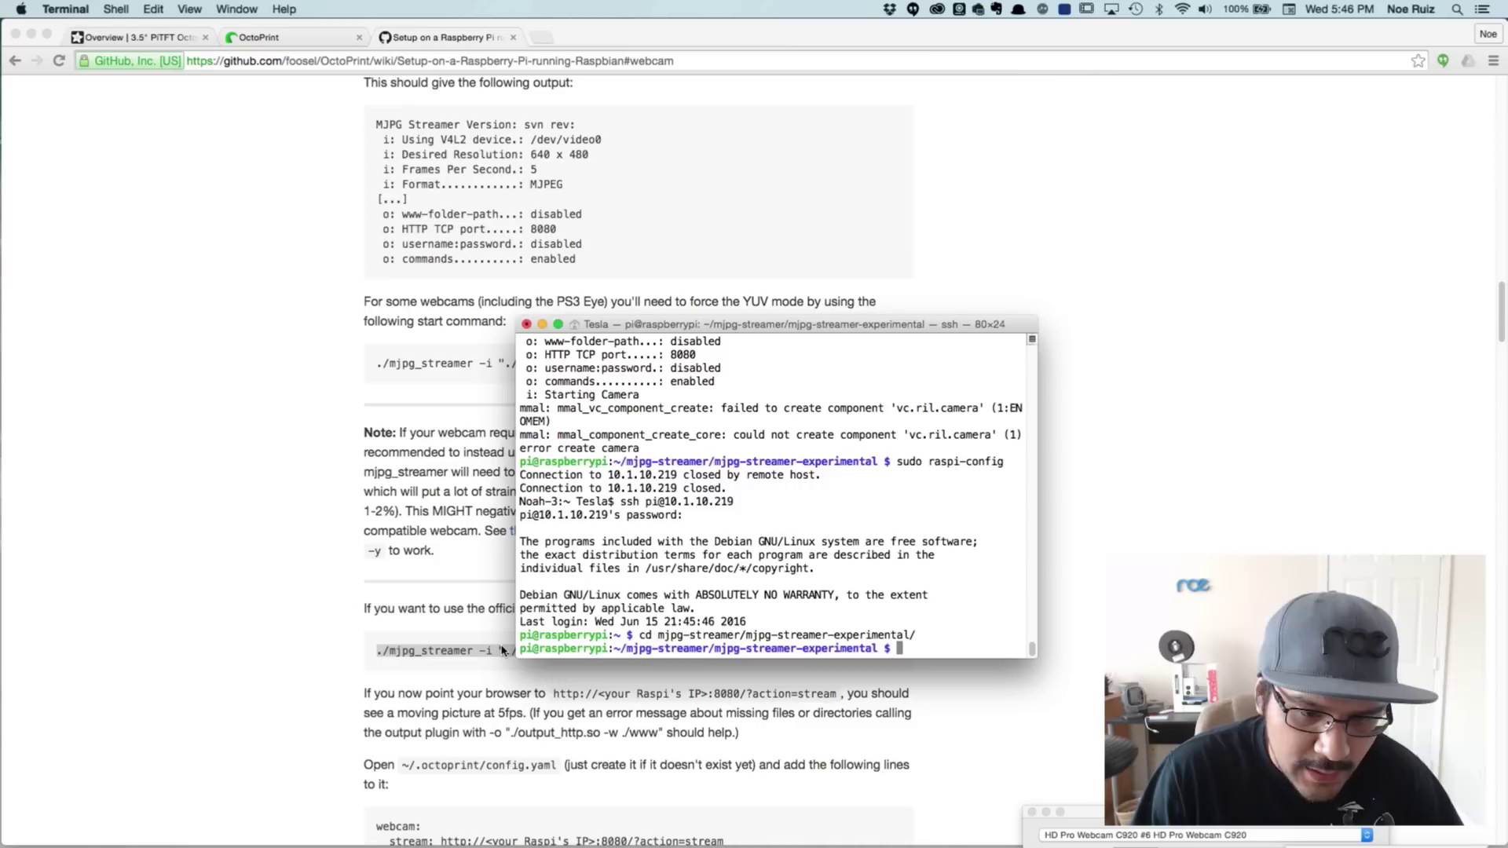
{"action": "type", "text": "./mjpg_streamer -i \"./input_raspicam.so -fps 5\" -o \"./output_http.so\""}
{"action": "key", "text": "Left"}
{"action": "key", "text": "Left"}
{"action": "key", "text": "Left"}
{"action": "key", "text": "Left"}
{"action": "key", "text": "Left"}
{"action": "key", "text": "Left"}
{"action": "key", "text": "Left"}
{"action": "key", "text": "Left"}
{"action": "key", "text": "Left"}
{"action": "key", "text": "Left"}
{"action": "key", "text": "Left"}
{"action": "key", "text": "Left"}
{"action": "key", "text": "Left"}
{"action": "key", "text": "Left"}
{"action": "key", "text": "Left"}
{"action": "key", "text": "Left"}
{"action": "key", "text": "Left"}
{"action": "key", "text": "Left"}
{"action": "key", "text": "Left"}
{"action": "key", "text": "Left"}
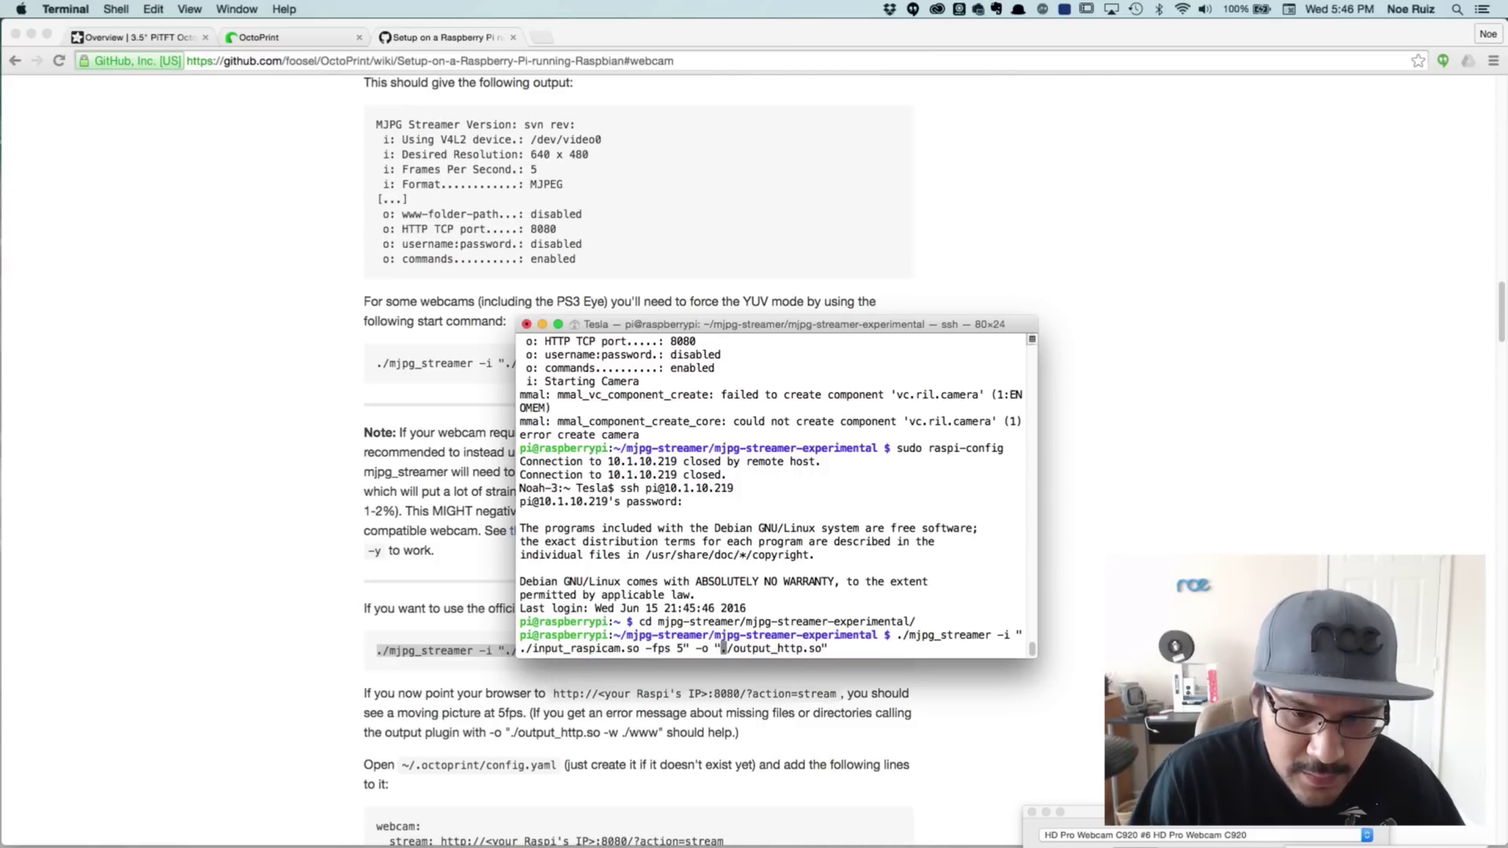
{"action": "key", "text": "Left"}
{"action": "key", "text": "Left"}
{"action": "key", "text": "Left"}
{"action": "key", "text": "BackSpace"}
{"action": "type", "text": "20"}
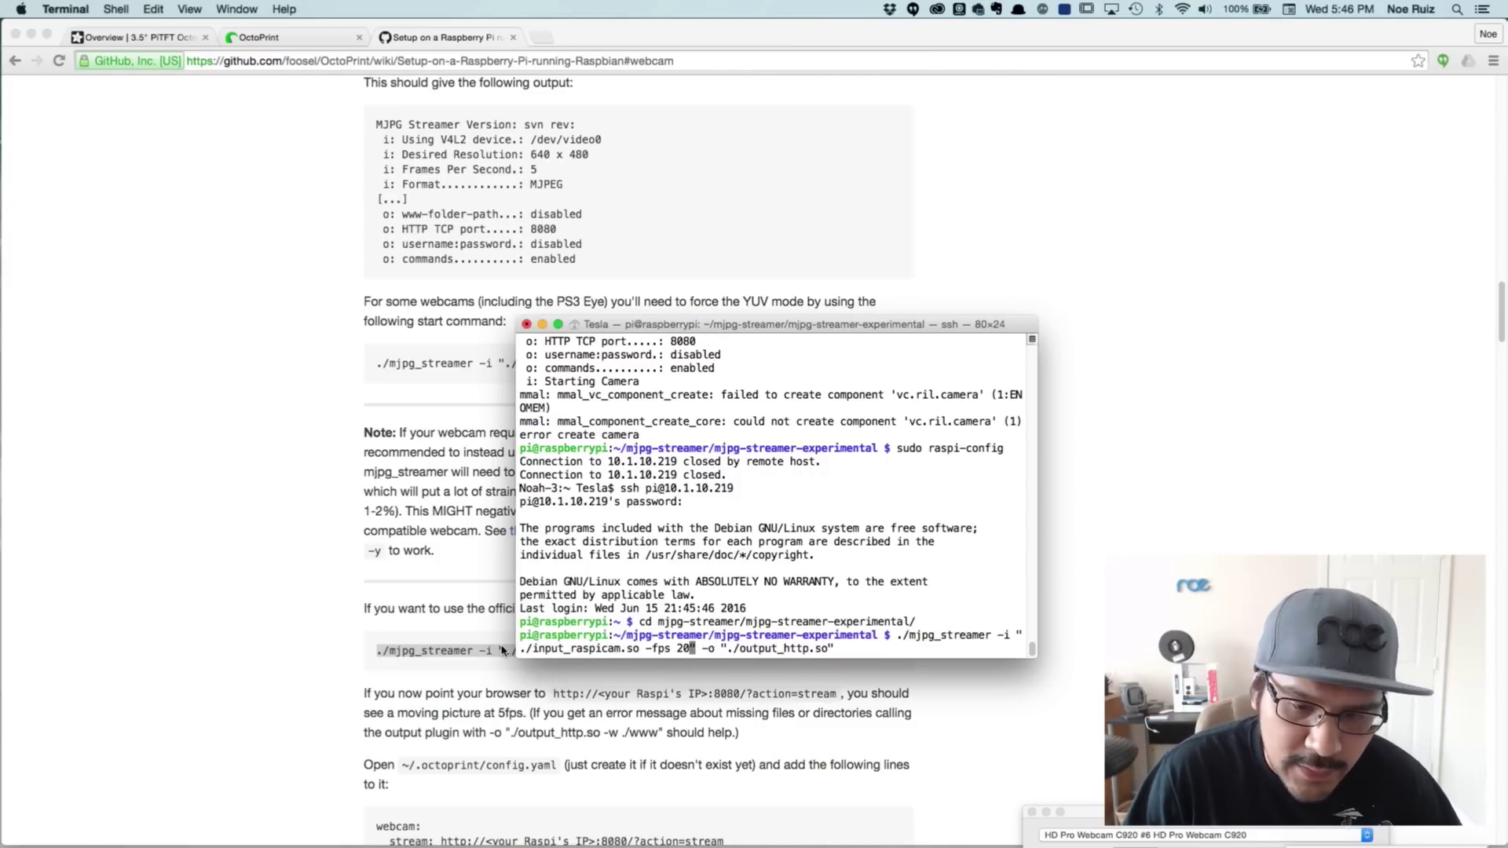
{"action": "key", "text": "Return"}
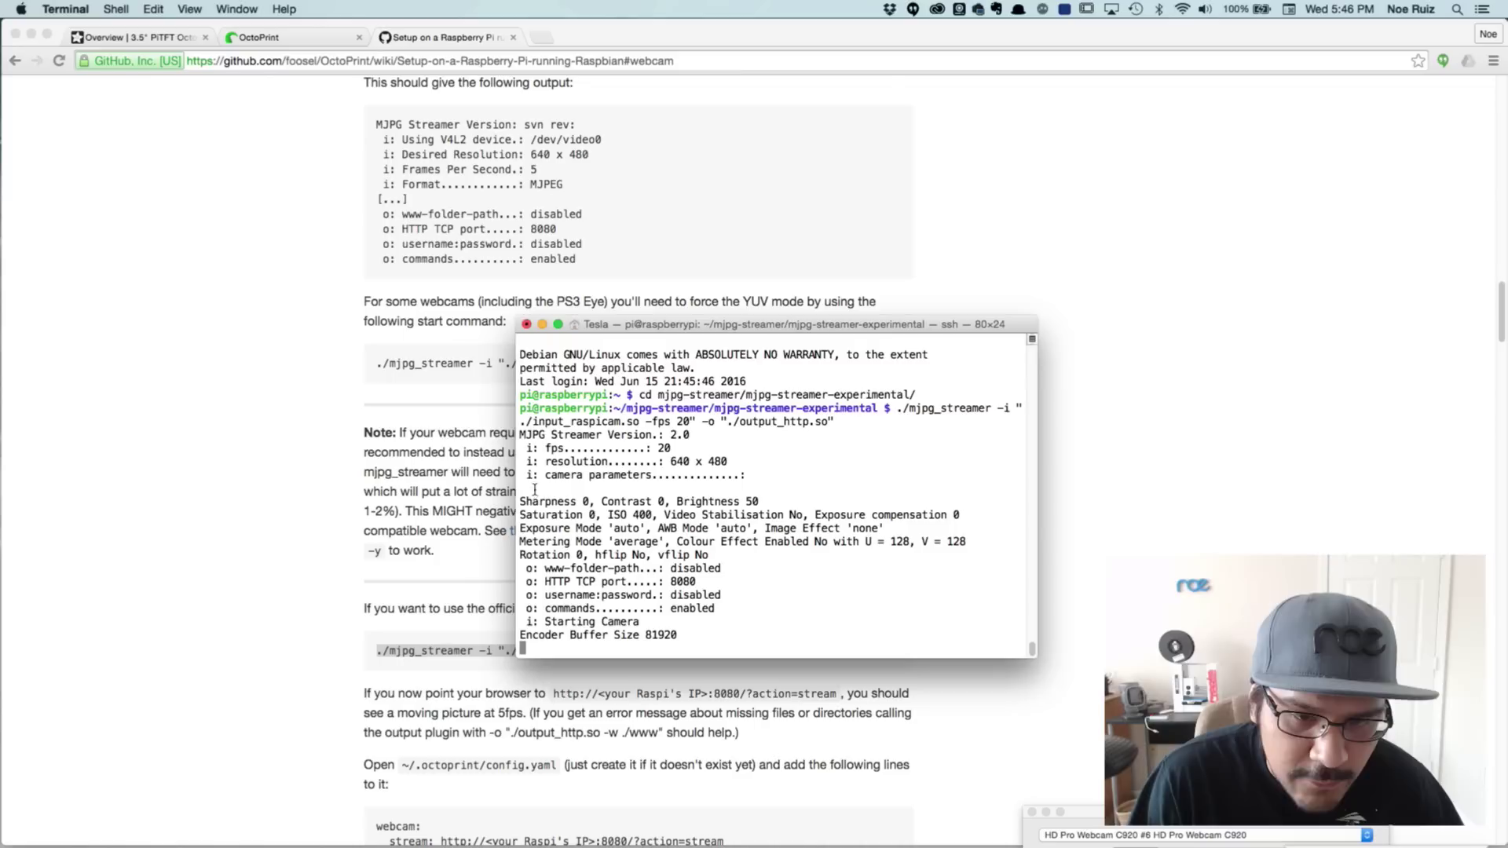
Check the output's 20 fps, camera parameter, and Starting Camera lines with buffer size 81920
{"action": "left_click_drag", "start_coordinate": [548, 449], "coordinate": [672, 462]}
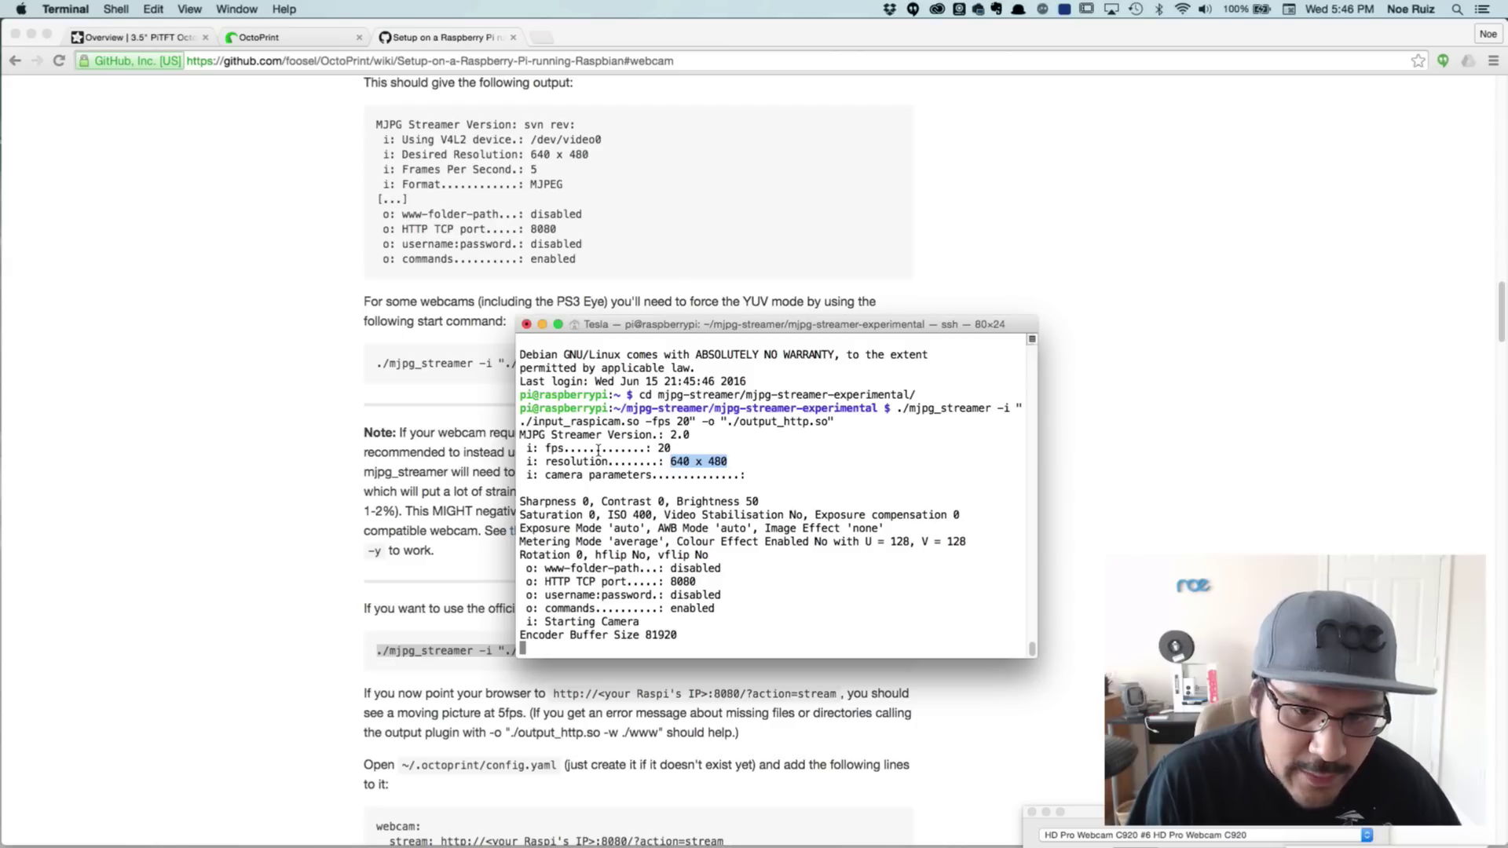
{"action": "left_click_drag", "start_coordinate": [599, 450], "coordinate": [677, 450]}
{"action": "left_click", "coordinate": [629, 532]}
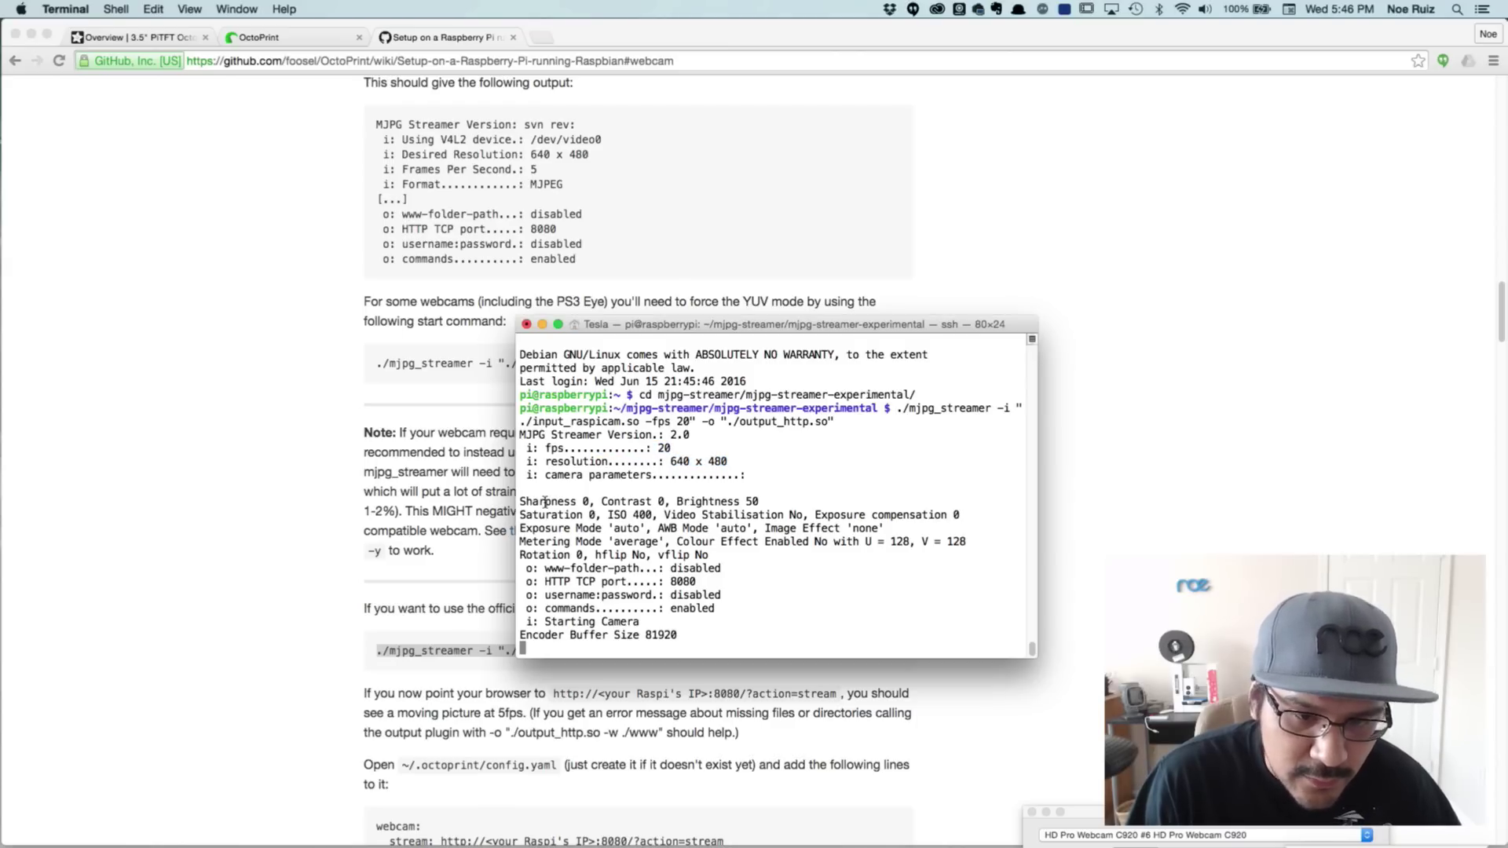
{"action": "left_click_drag", "start_coordinate": [524, 501], "coordinate": [791, 609]}
{"action": "left_click", "coordinate": [790, 608]}
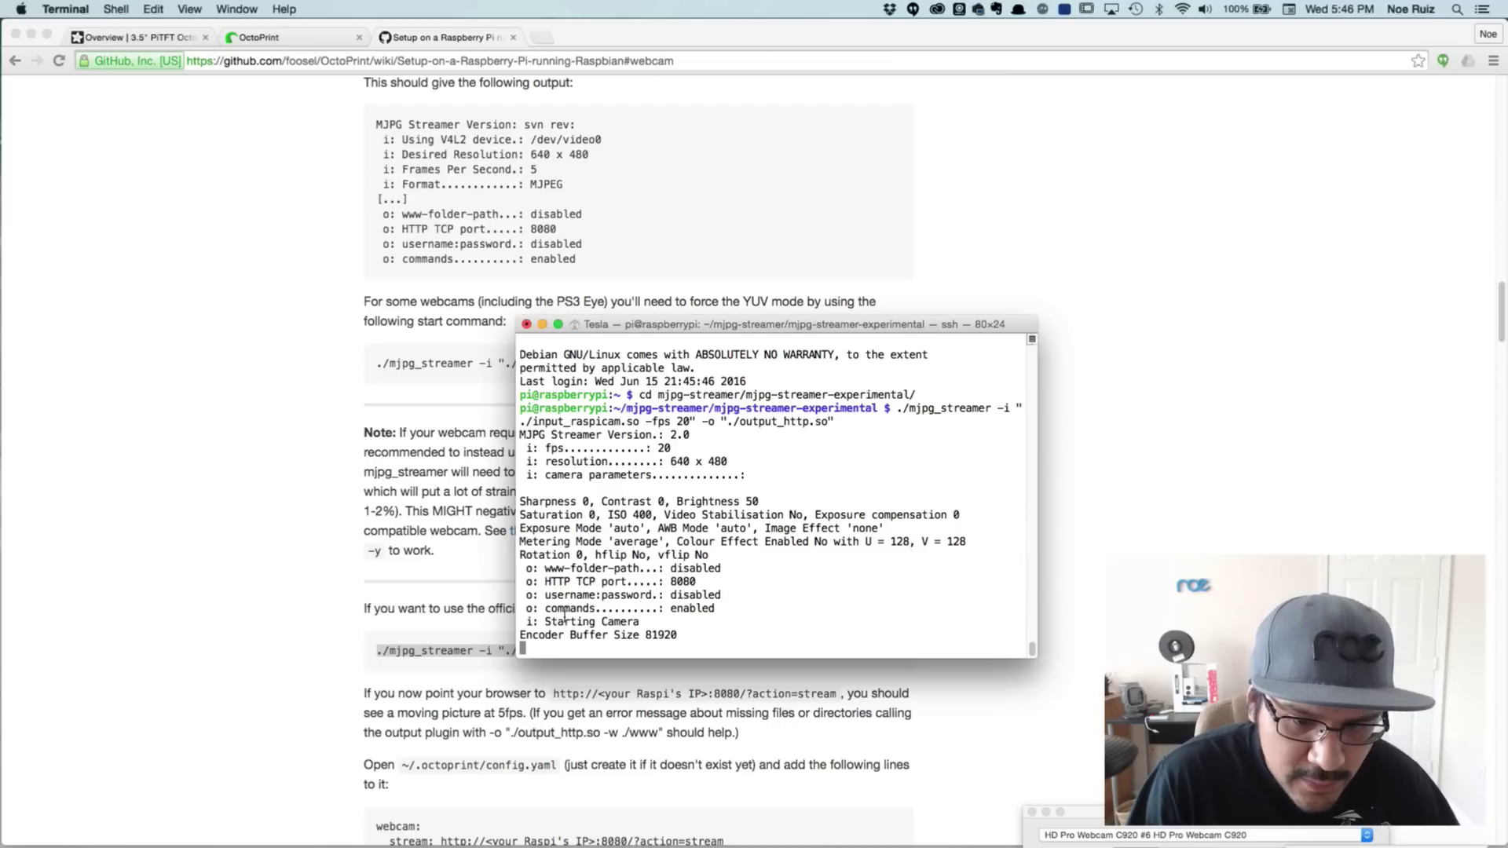
{"action": "left_click_drag", "start_coordinate": [552, 619], "coordinate": [674, 635]}
{"action": "double_click", "coordinate": [660, 635]}
{"action": "left_click", "coordinate": [641, 620]}
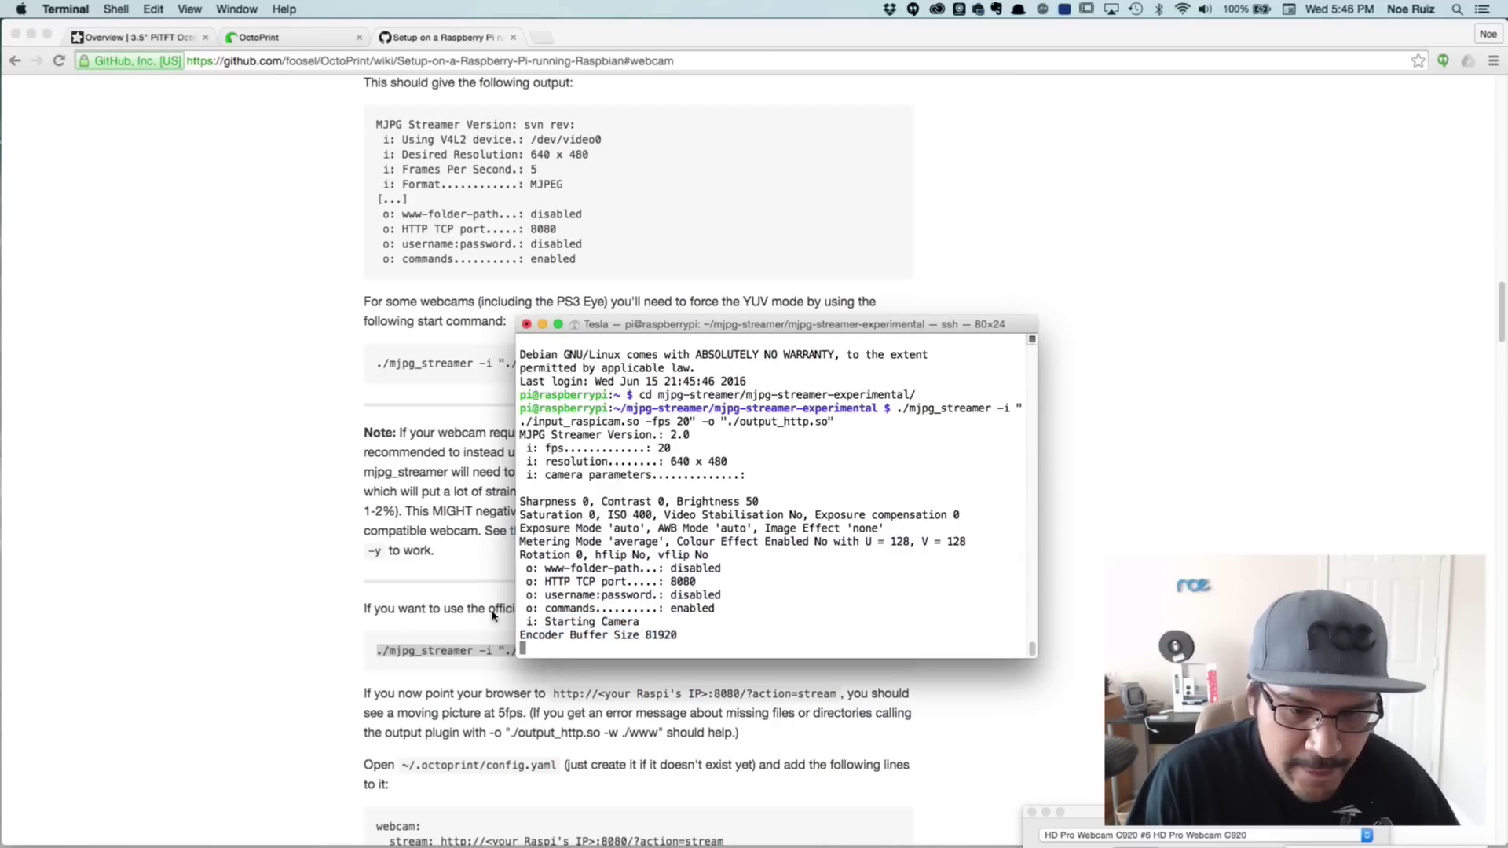
{"action": "left_click", "coordinate": [421, 562]}
Select the wiki's example stream URL with the <your Raspi's IP> placeholder, then return to the OctoPrint tab
{"action": "scroll", "coordinate": [422, 561], "scroll_direction": "down", "scroll_amount": 3}
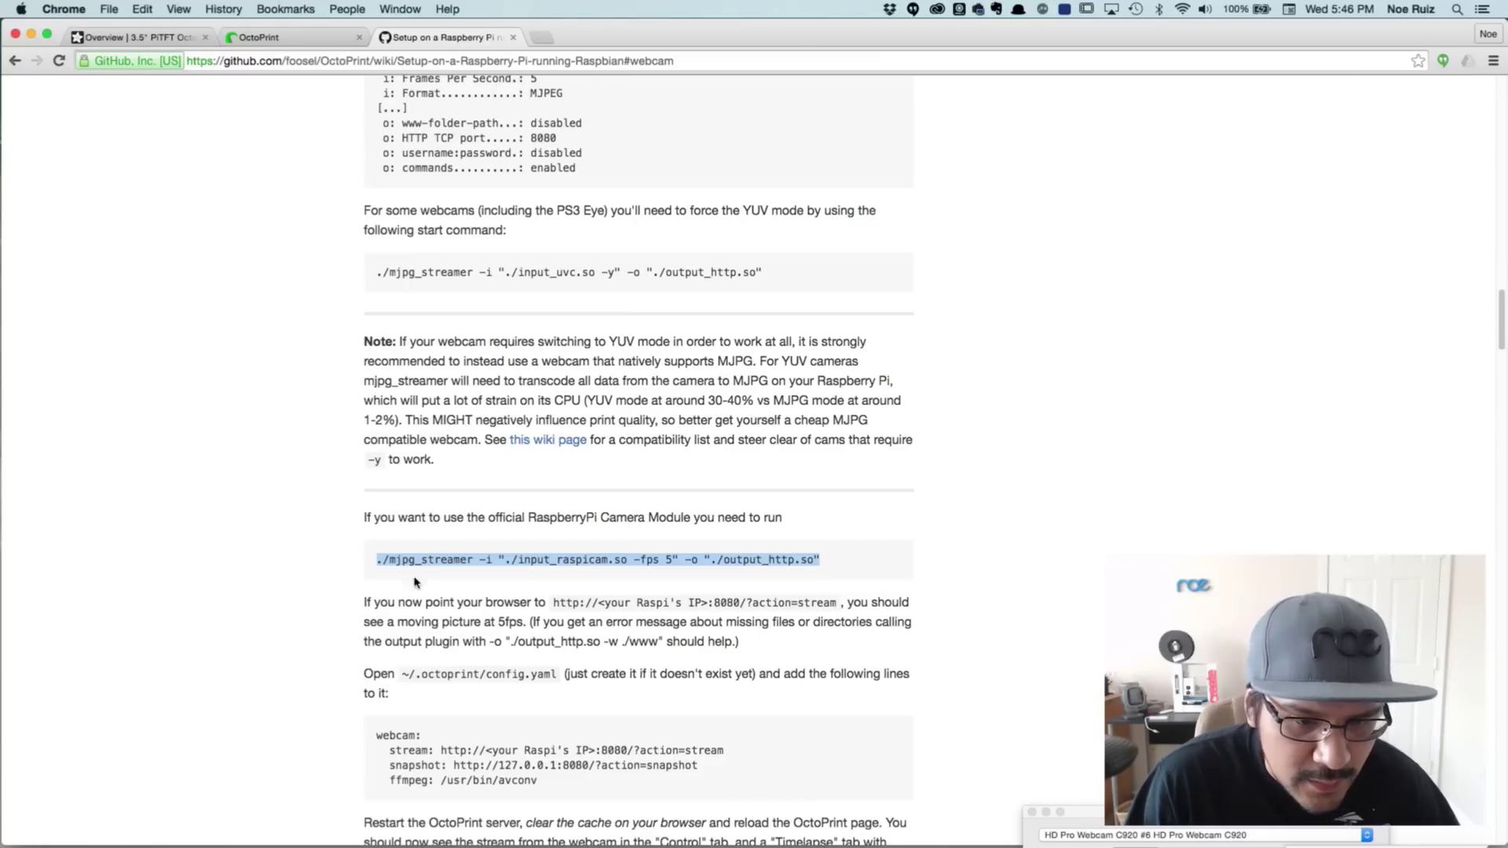
{"action": "left_click", "coordinate": [384, 597]}
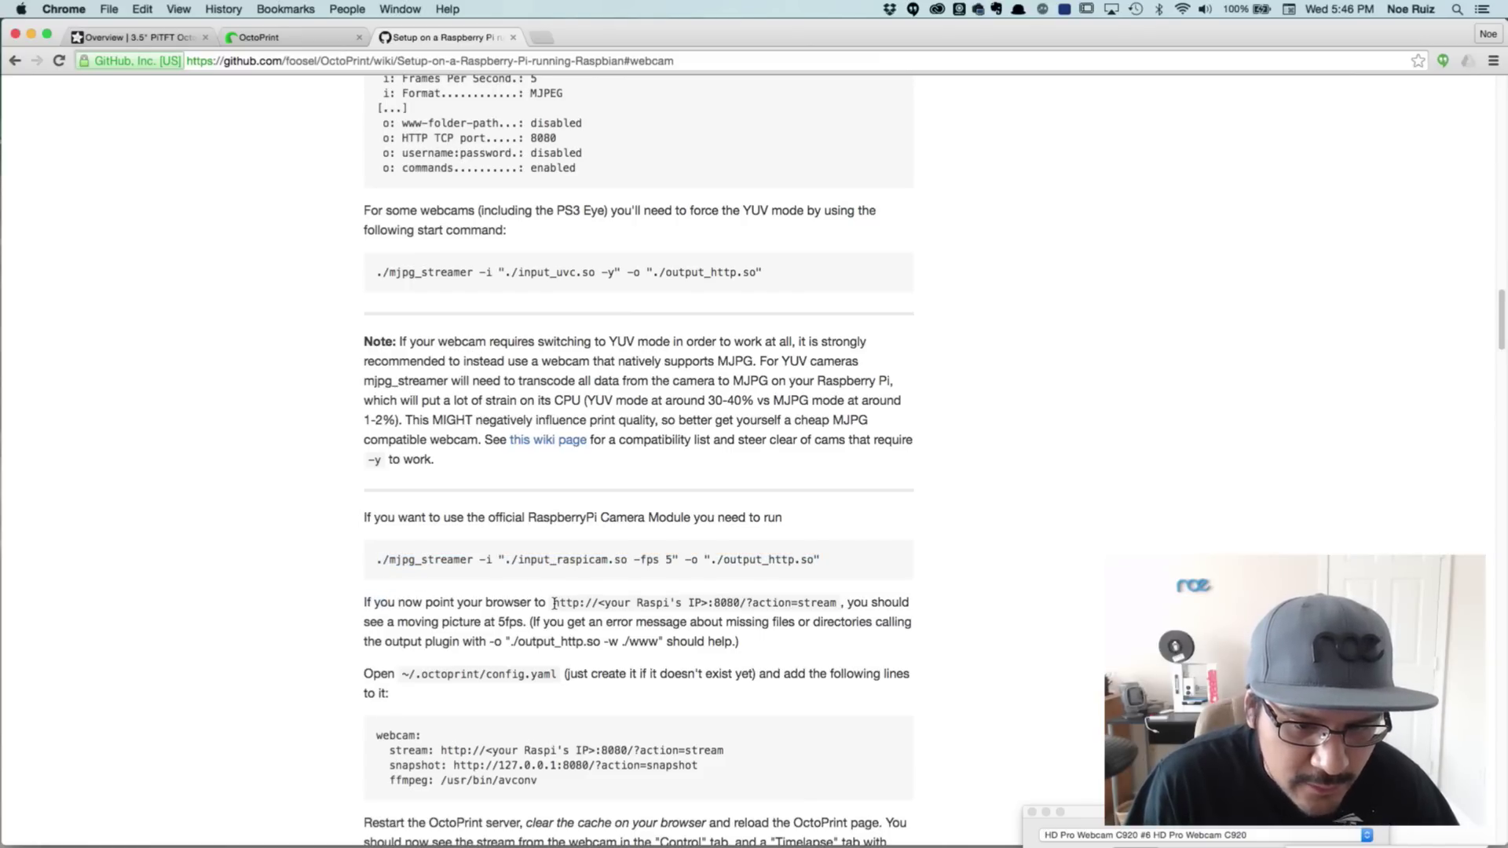
{"action": "left_click_drag", "start_coordinate": [555, 603], "coordinate": [835, 610]}
{"action": "key", "text": "super+c"}
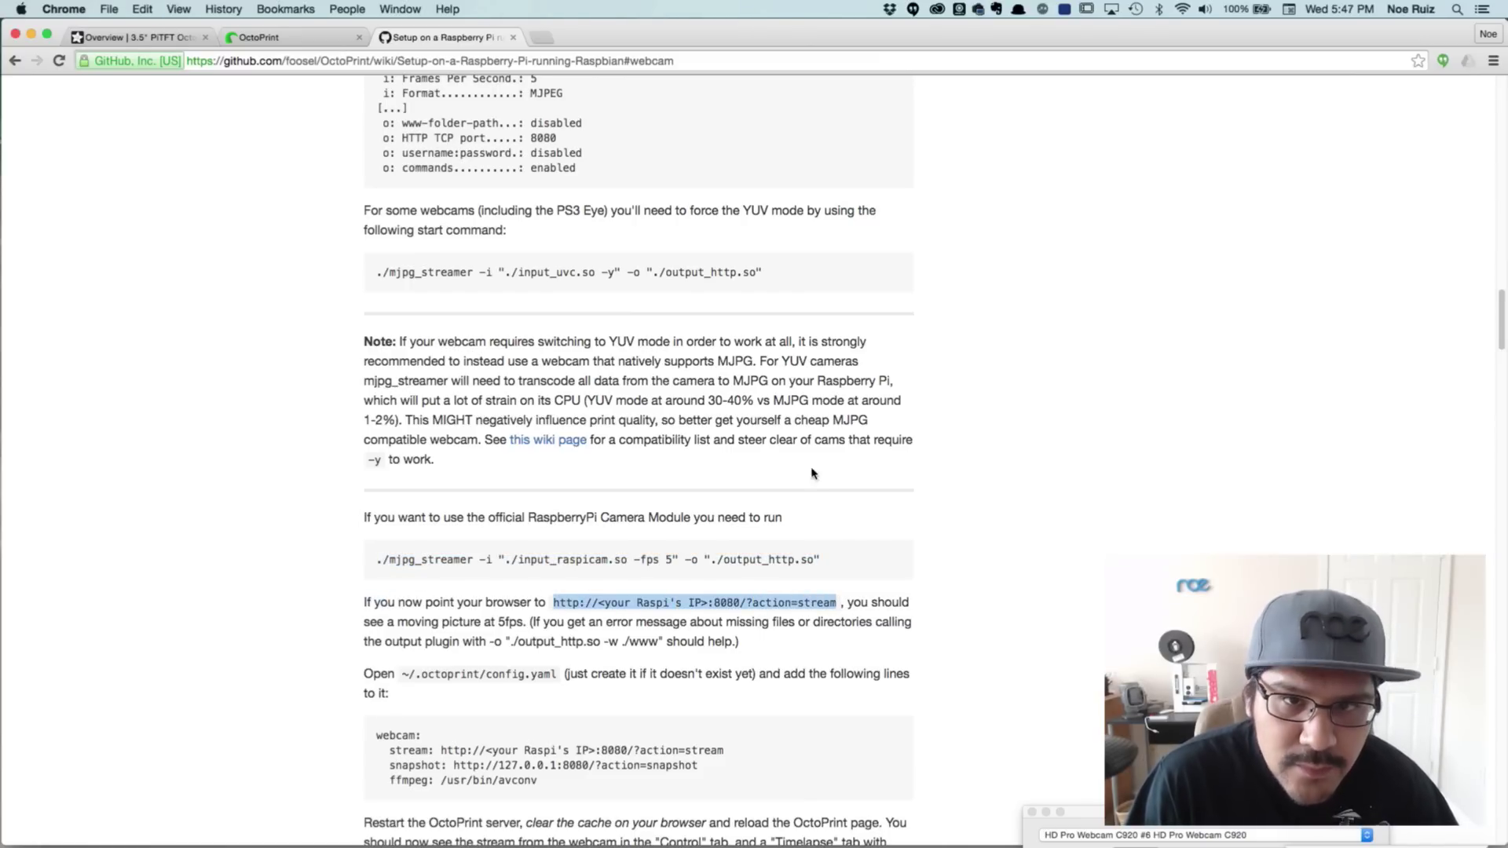
{"action": "scroll", "coordinate": [644, 298], "scroll_direction": "up", "scroll_amount": 1}
{"action": "left_click", "coordinate": [330, 39]}
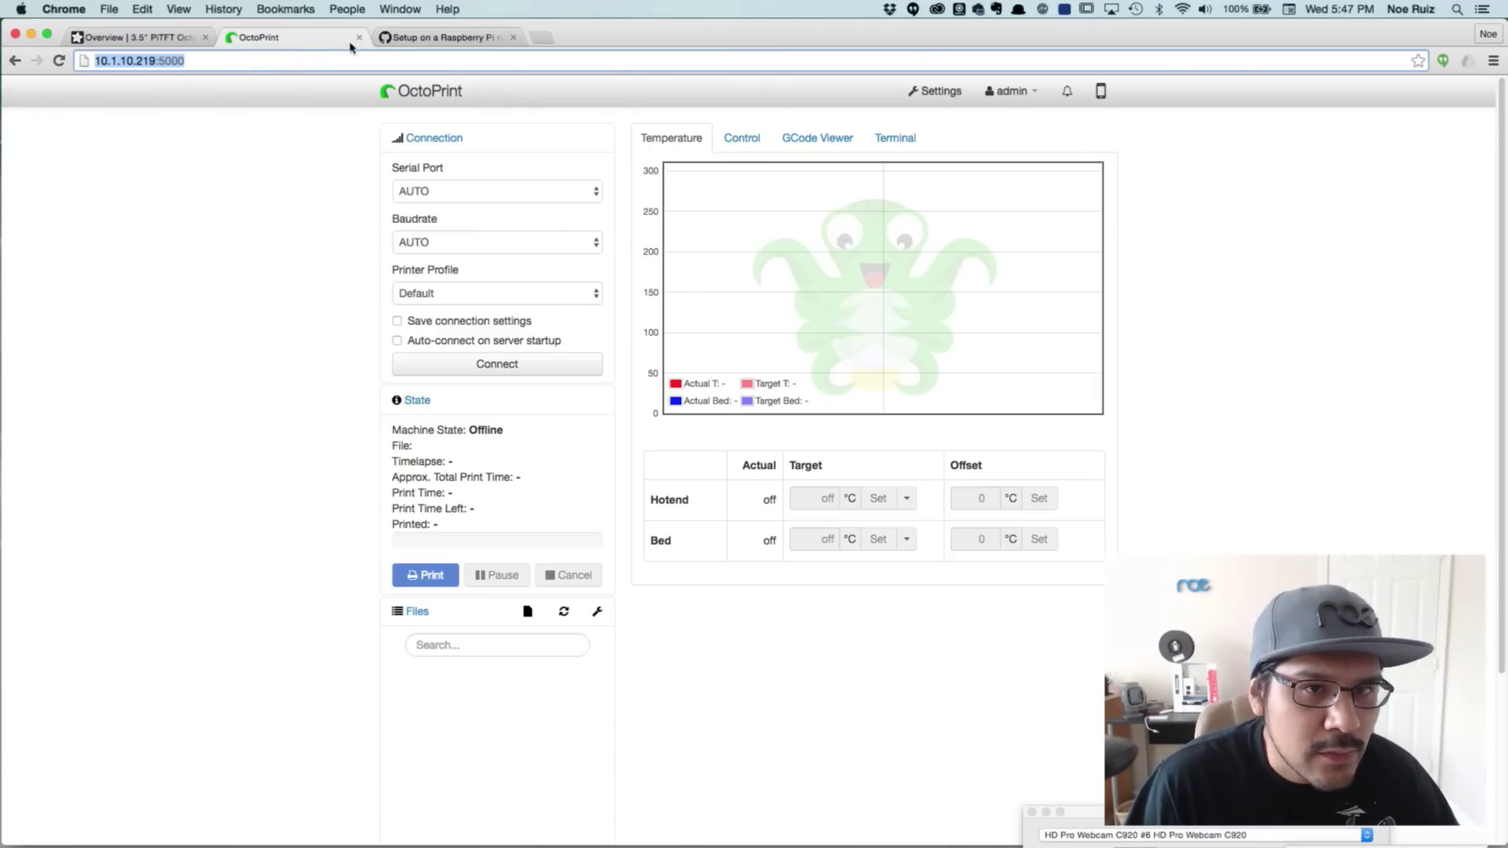
Load 10.1.10.219:8080/?action=stream in a new tab, correcting the typed IP from .215 to .219
{"action": "key", "text": "super+t"}
{"action": "key", "text": "super+v"}
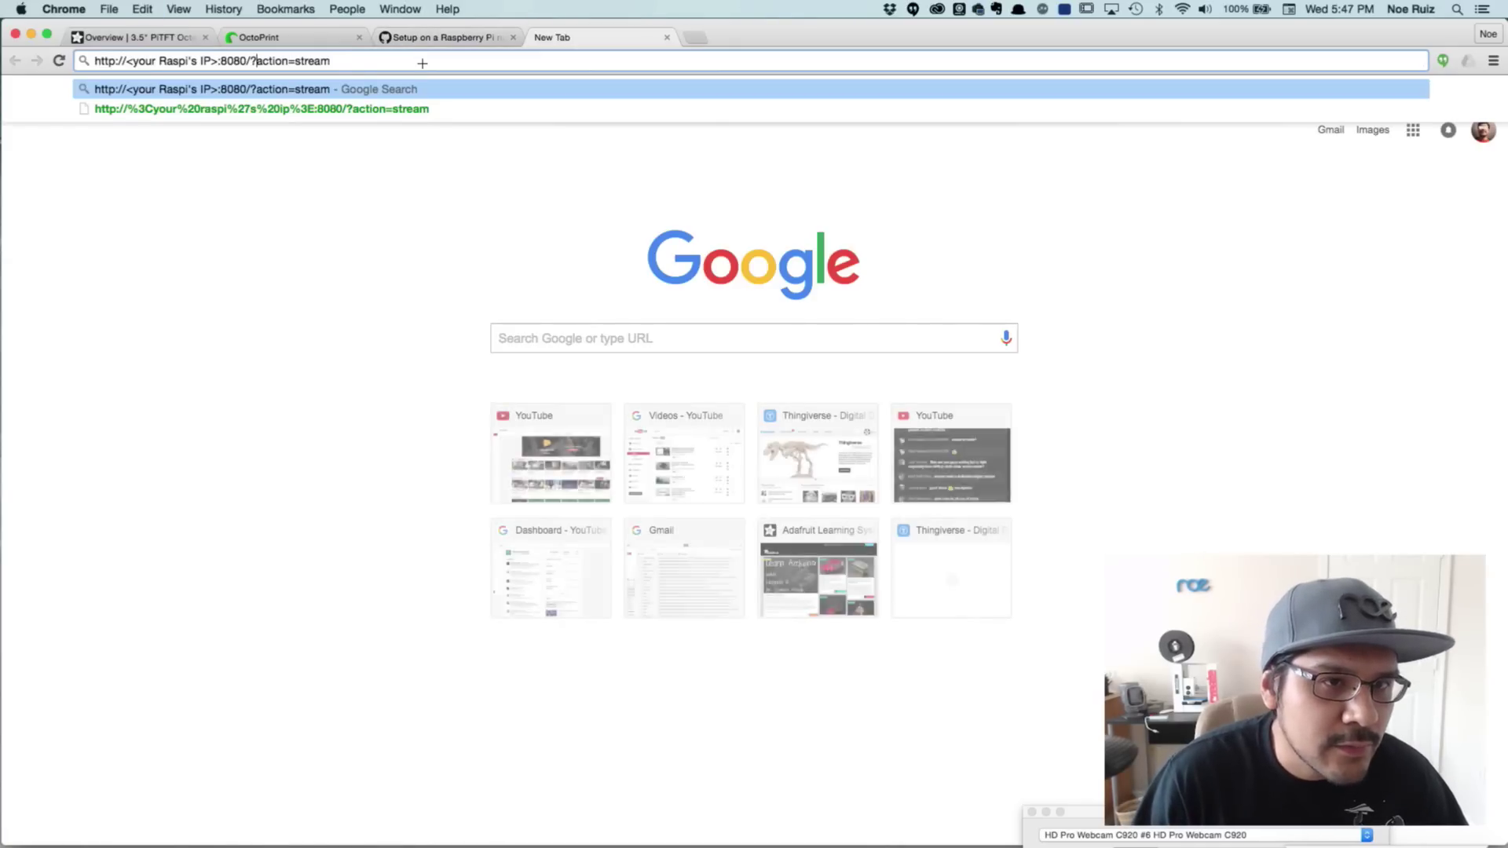
{"action": "key", "text": "shift+alt+Left"}
{"action": "key", "text": "shift+alt+Left"}
{"action": "key", "text": "shift+alt+Left"}
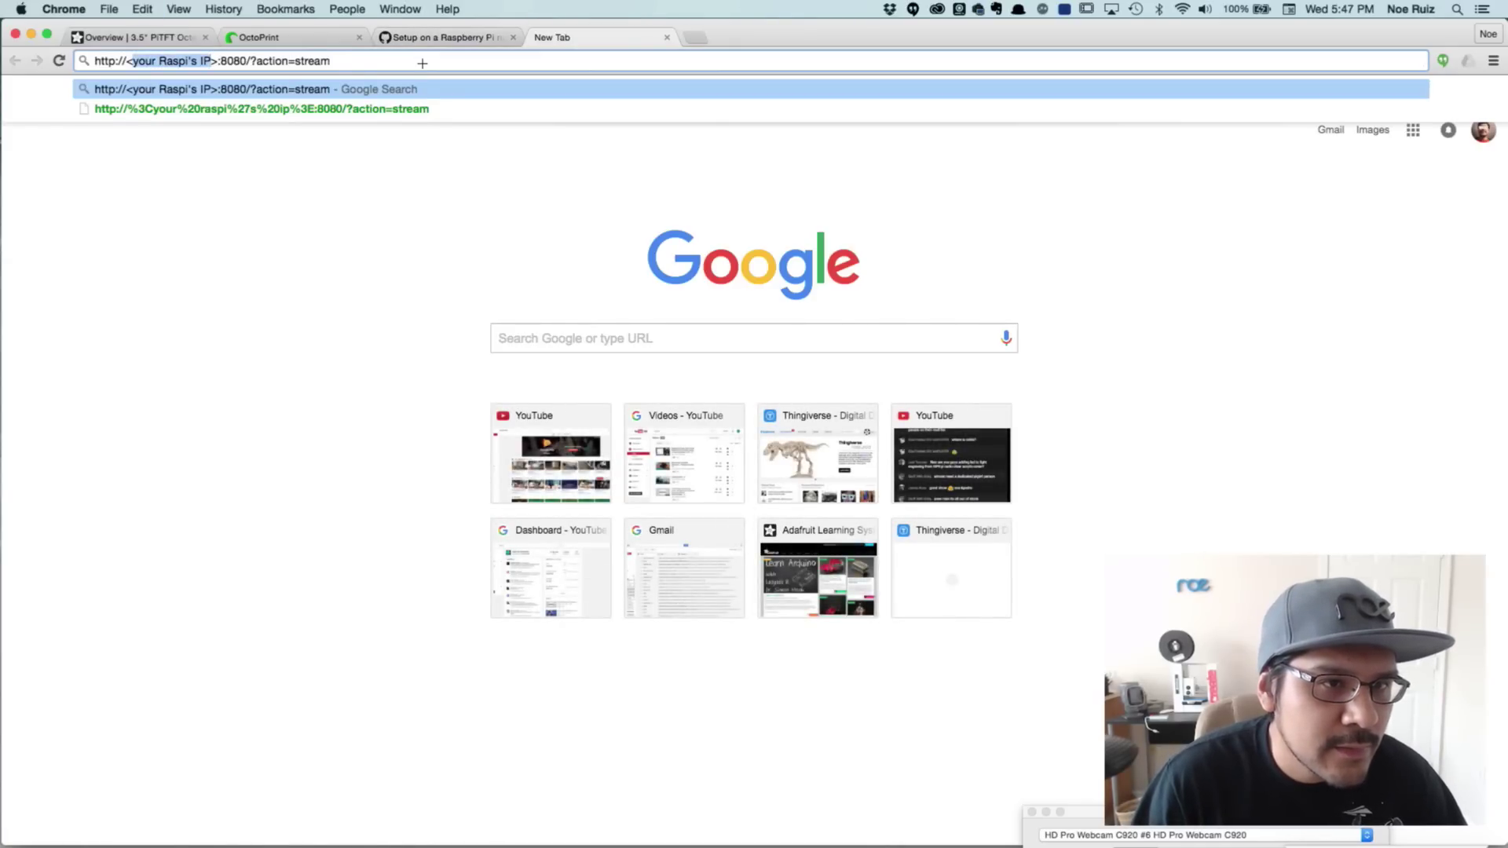
{"action": "type", "text": "10.1.10.215"}
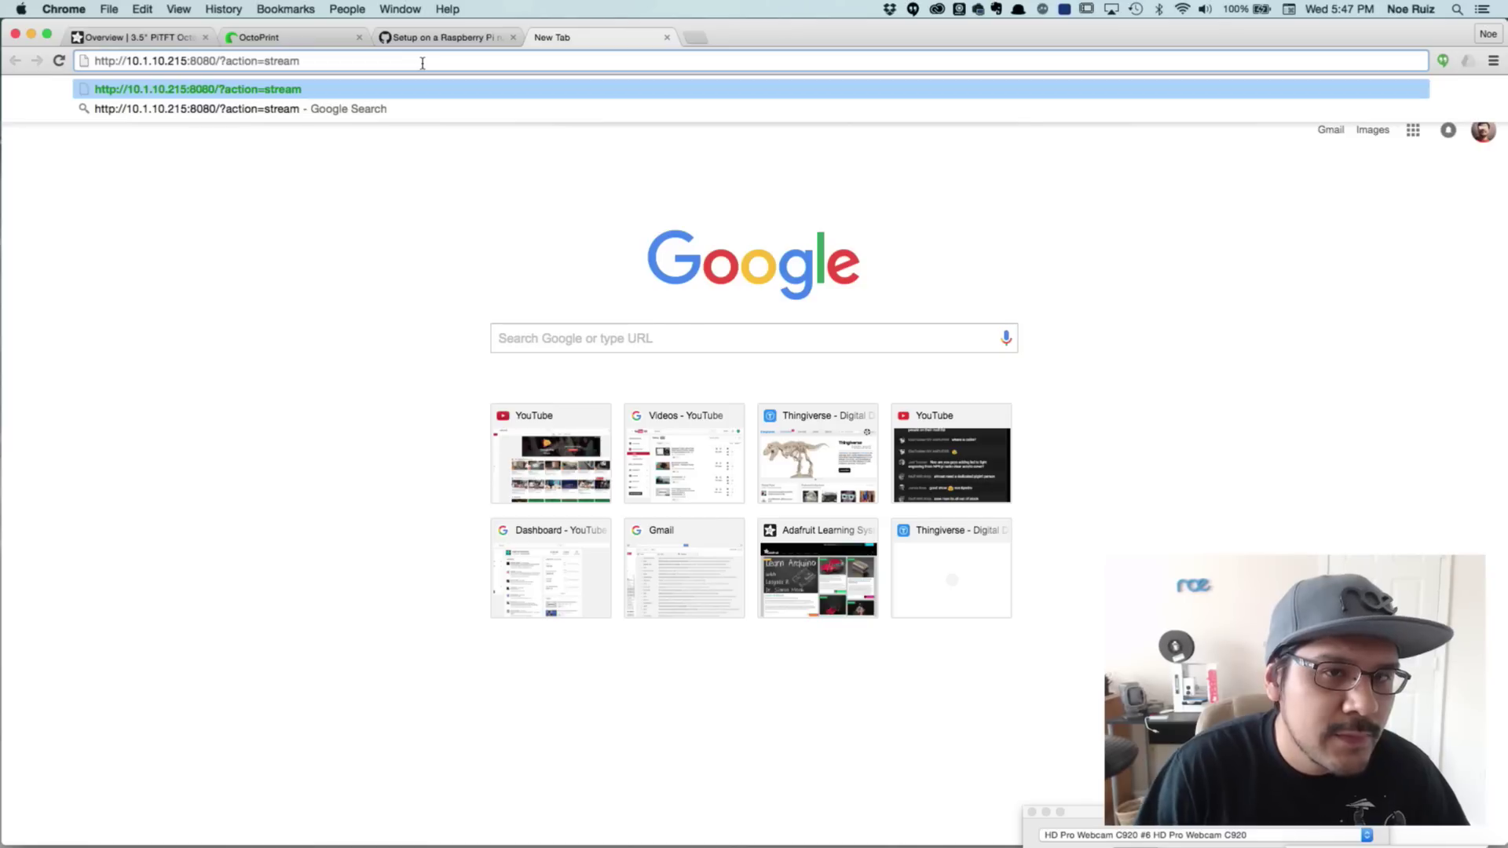
{"action": "left_click", "coordinate": [343, 39]}
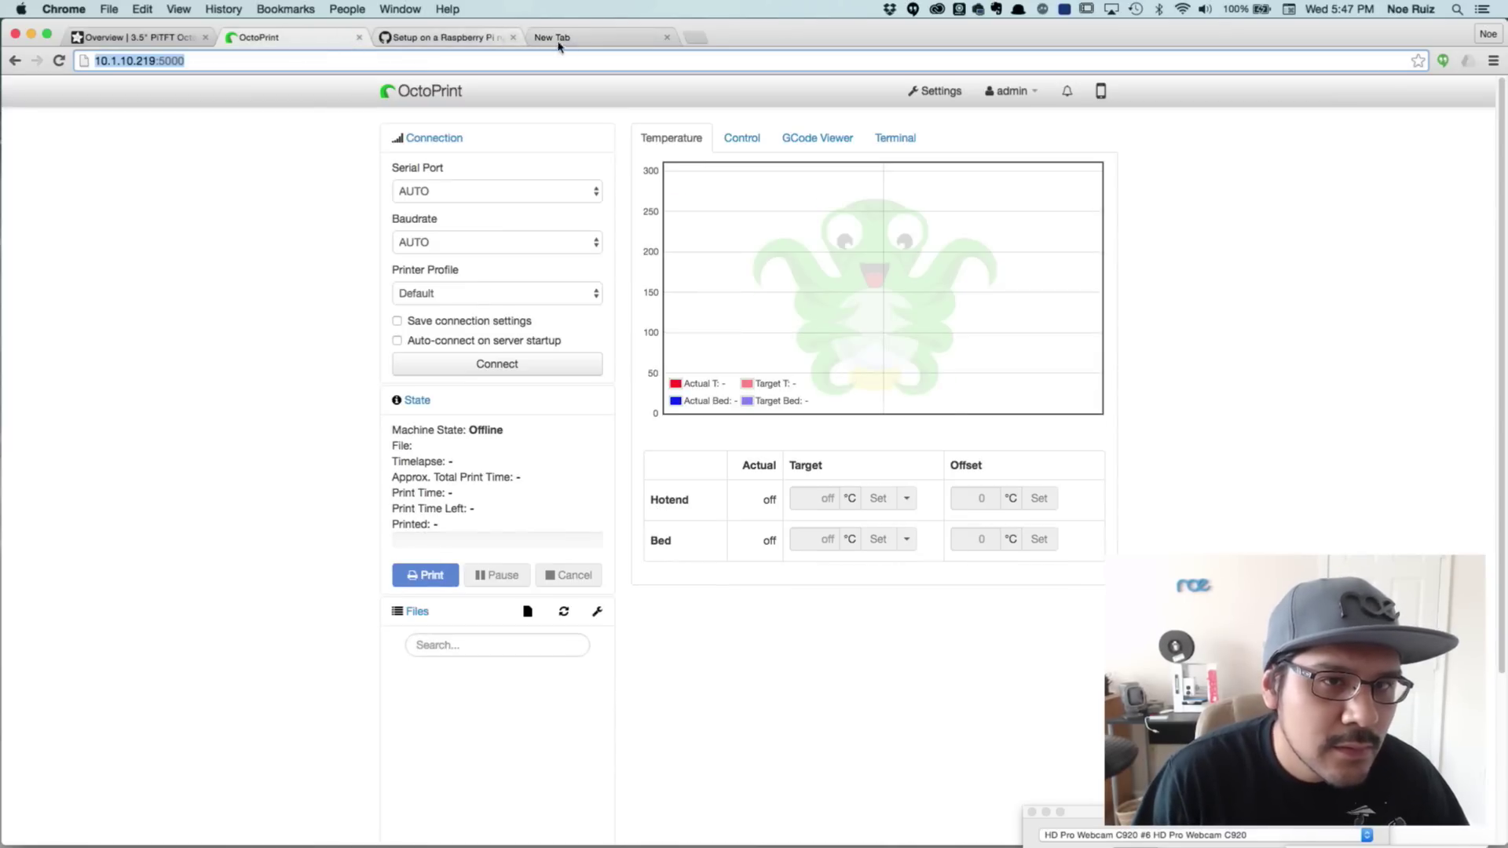
{"action": "left_click", "coordinate": [583, 41]}
{"action": "key", "text": "Left"}
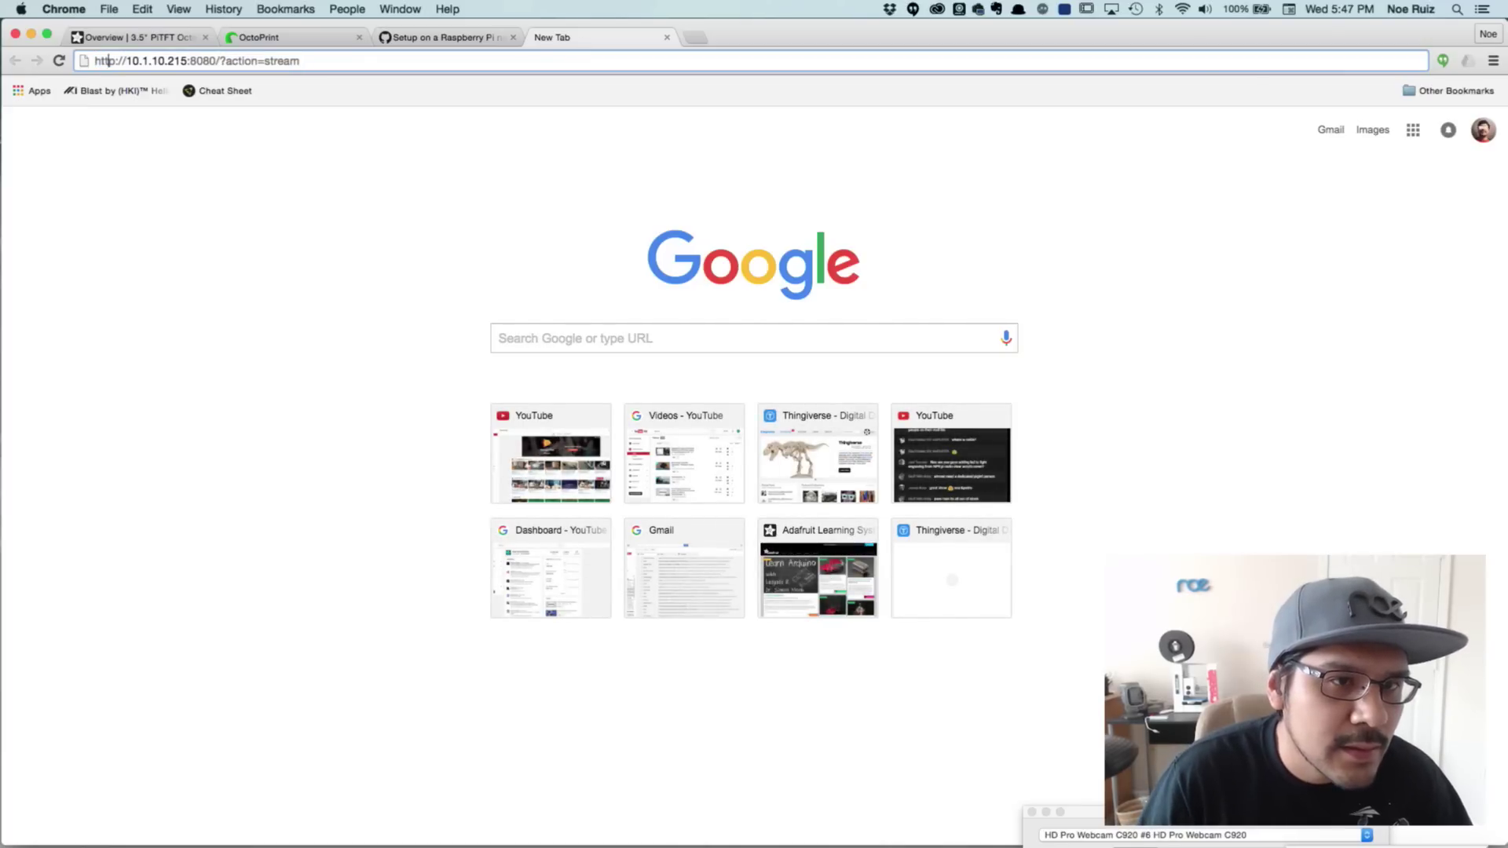
{"action": "type", "text": "9"}
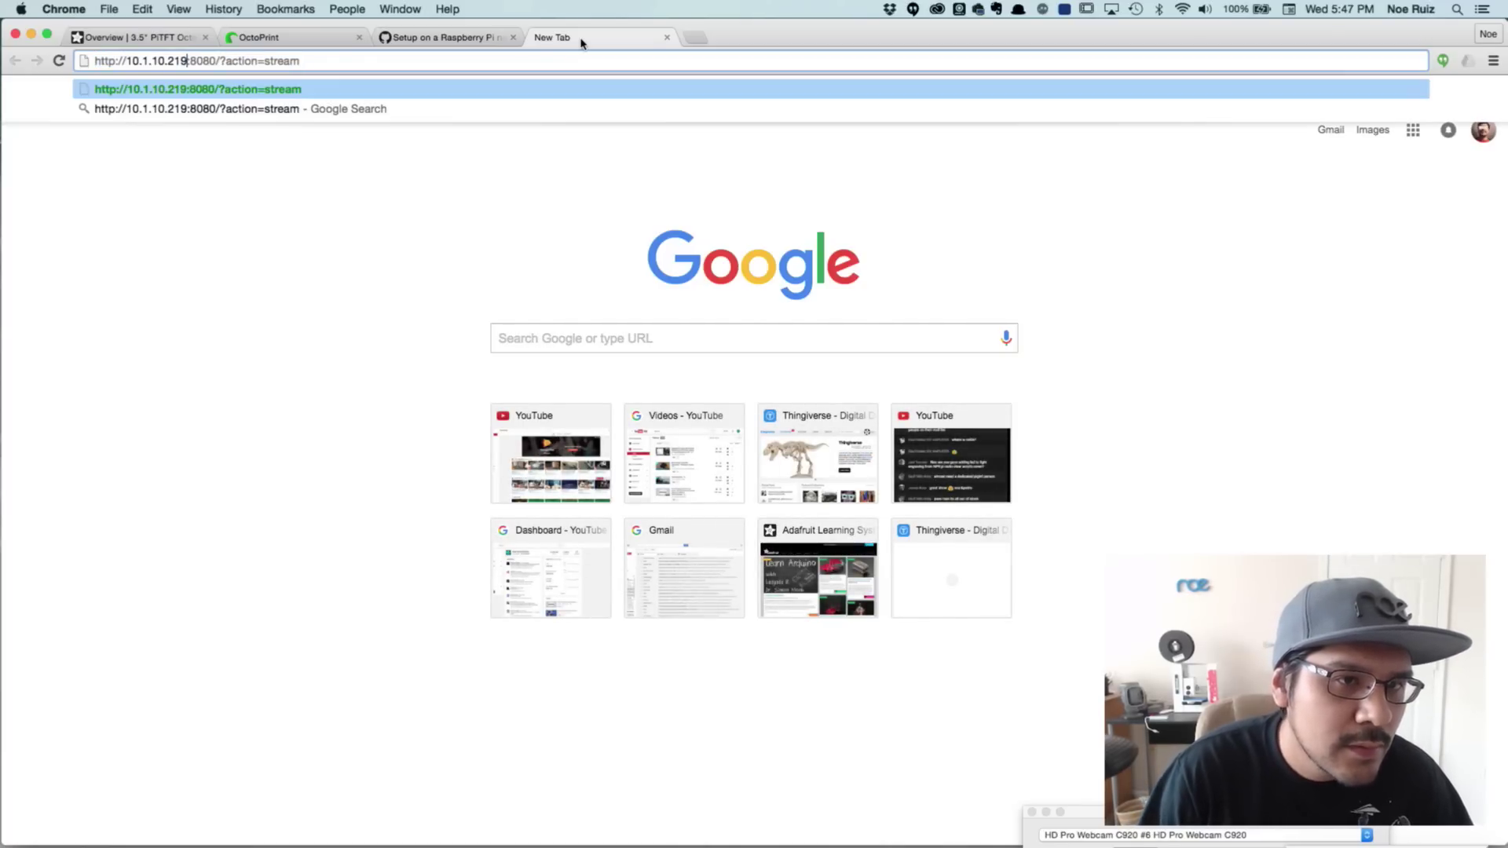
{"action": "key", "text": "Return"}
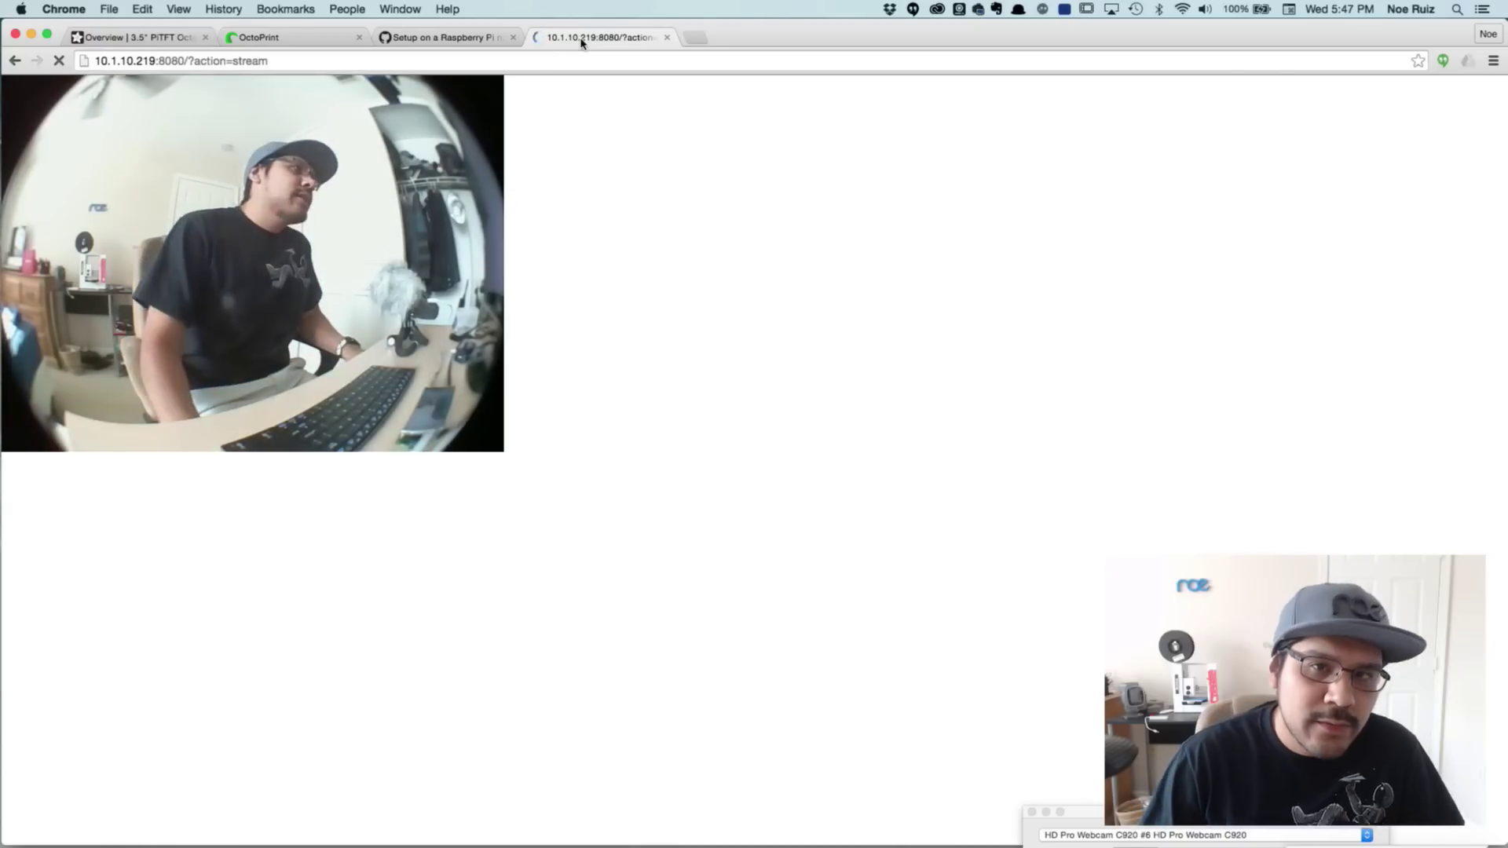
{"action": "left_click", "coordinate": [266, 41]}
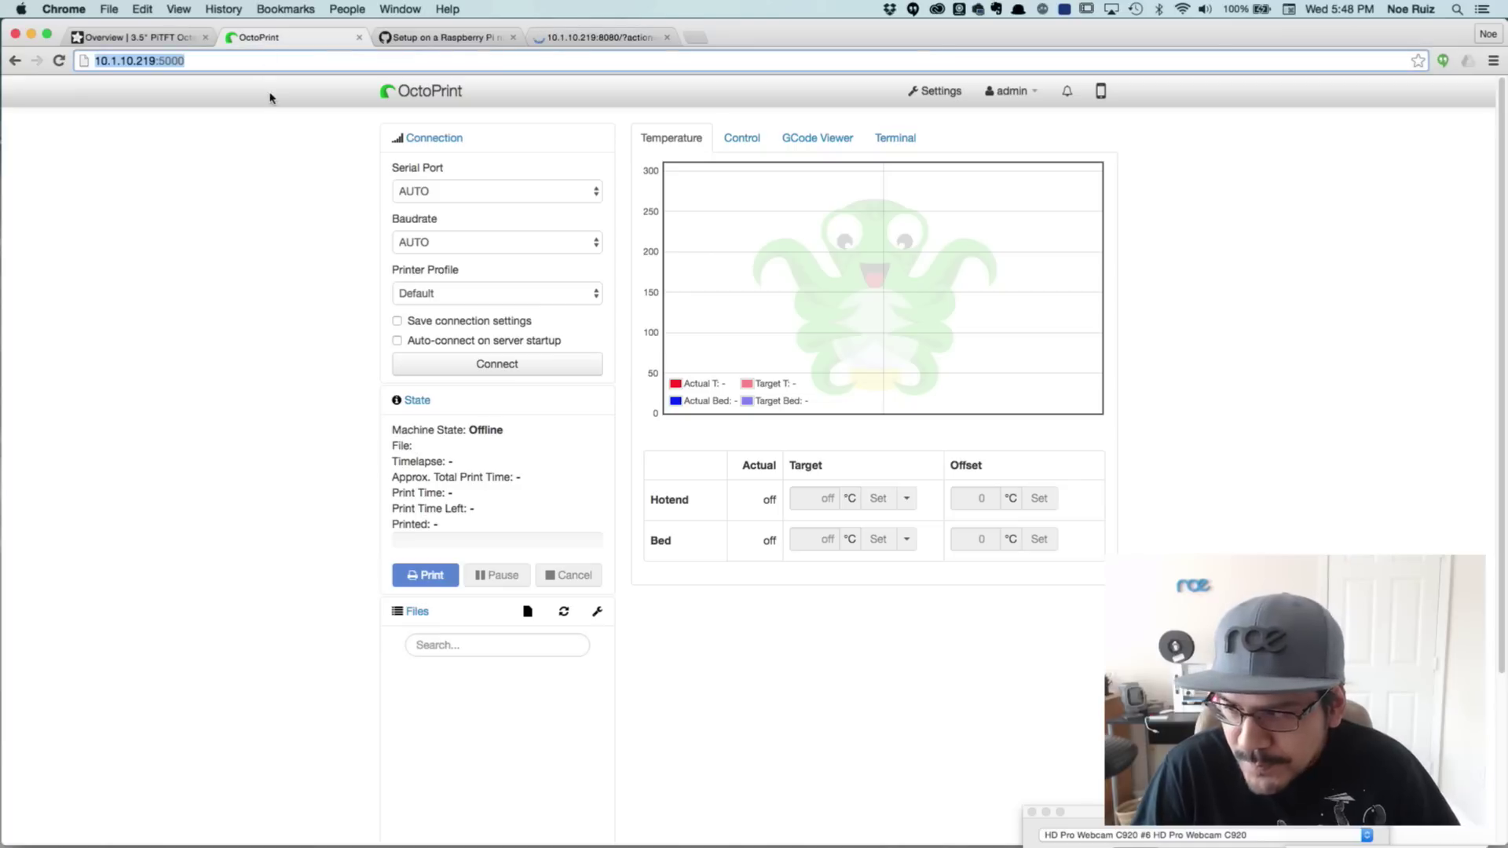
{"action": "left_click", "coordinate": [923, 91]}
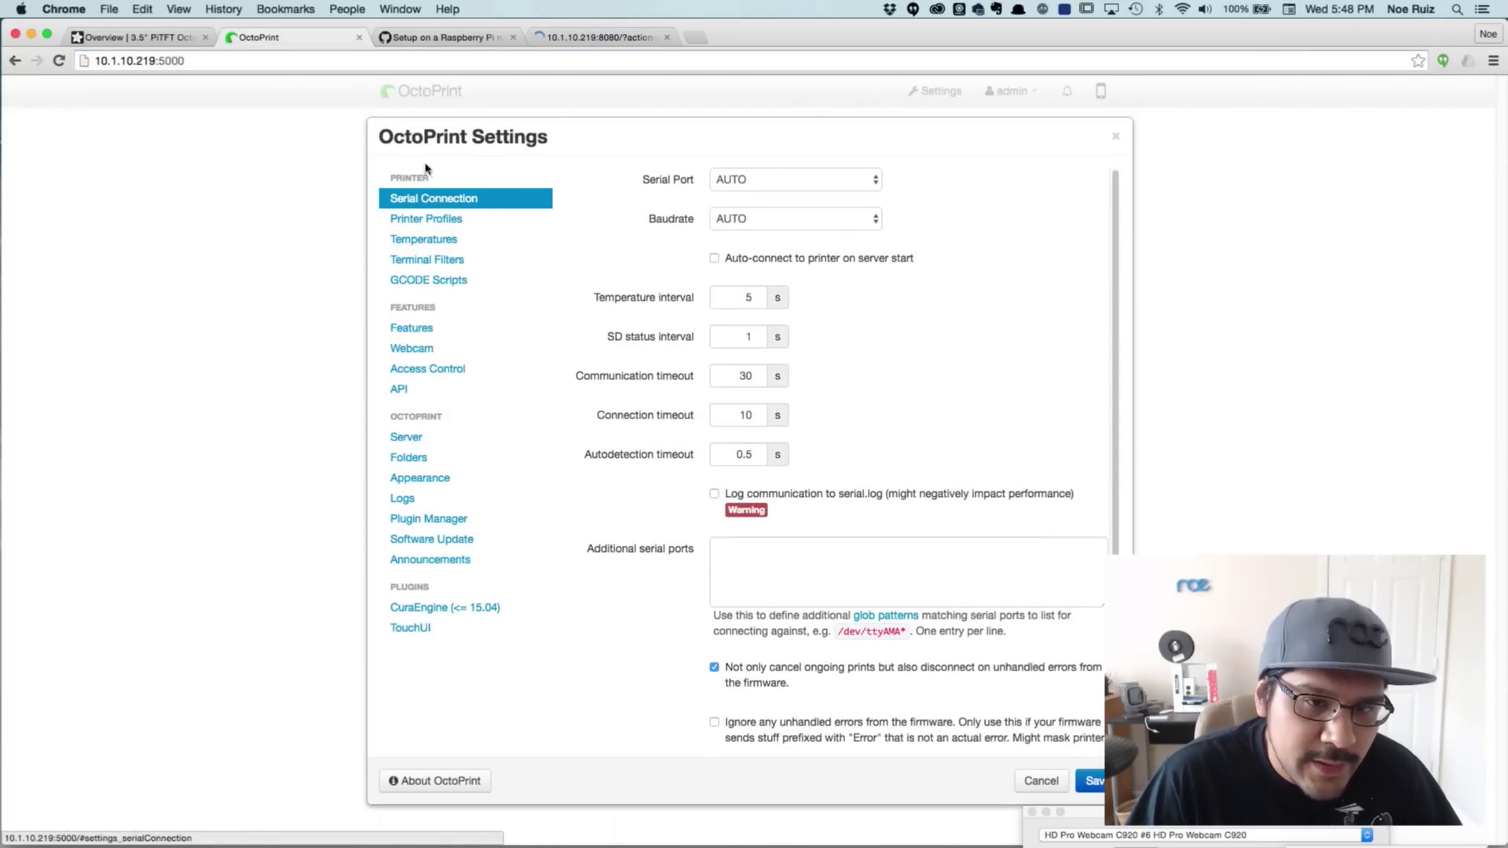
{"action": "left_click", "coordinate": [432, 354]}
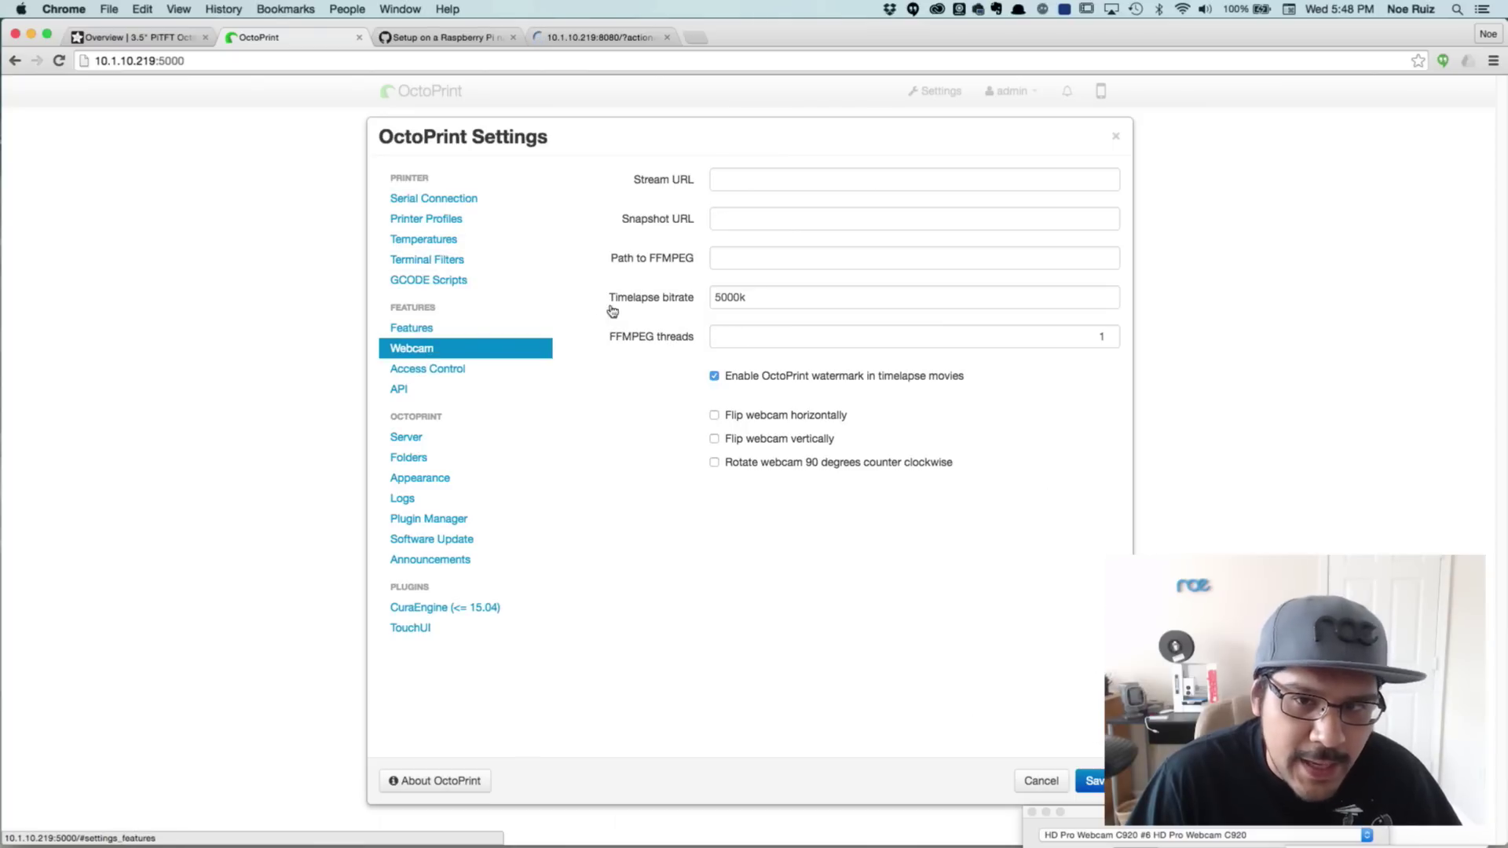
{"action": "left_click", "coordinate": [742, 177]}
{"action": "left_click", "coordinate": [601, 37]}
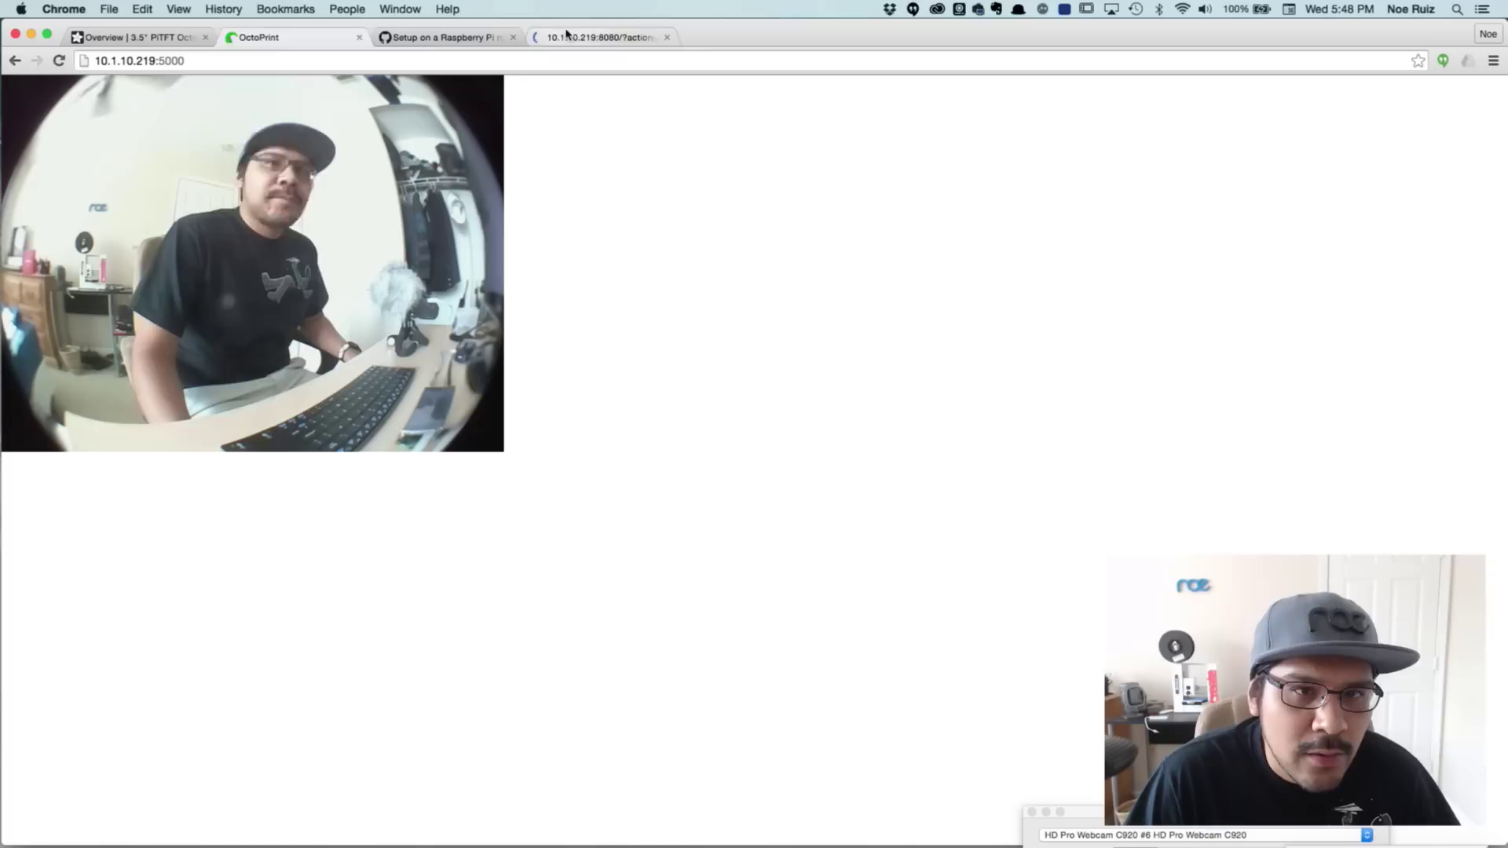
{"action": "left_click", "coordinate": [271, 61]}
{"action": "key", "text": "super+c"}
{"action": "left_click", "coordinate": [277, 40]}
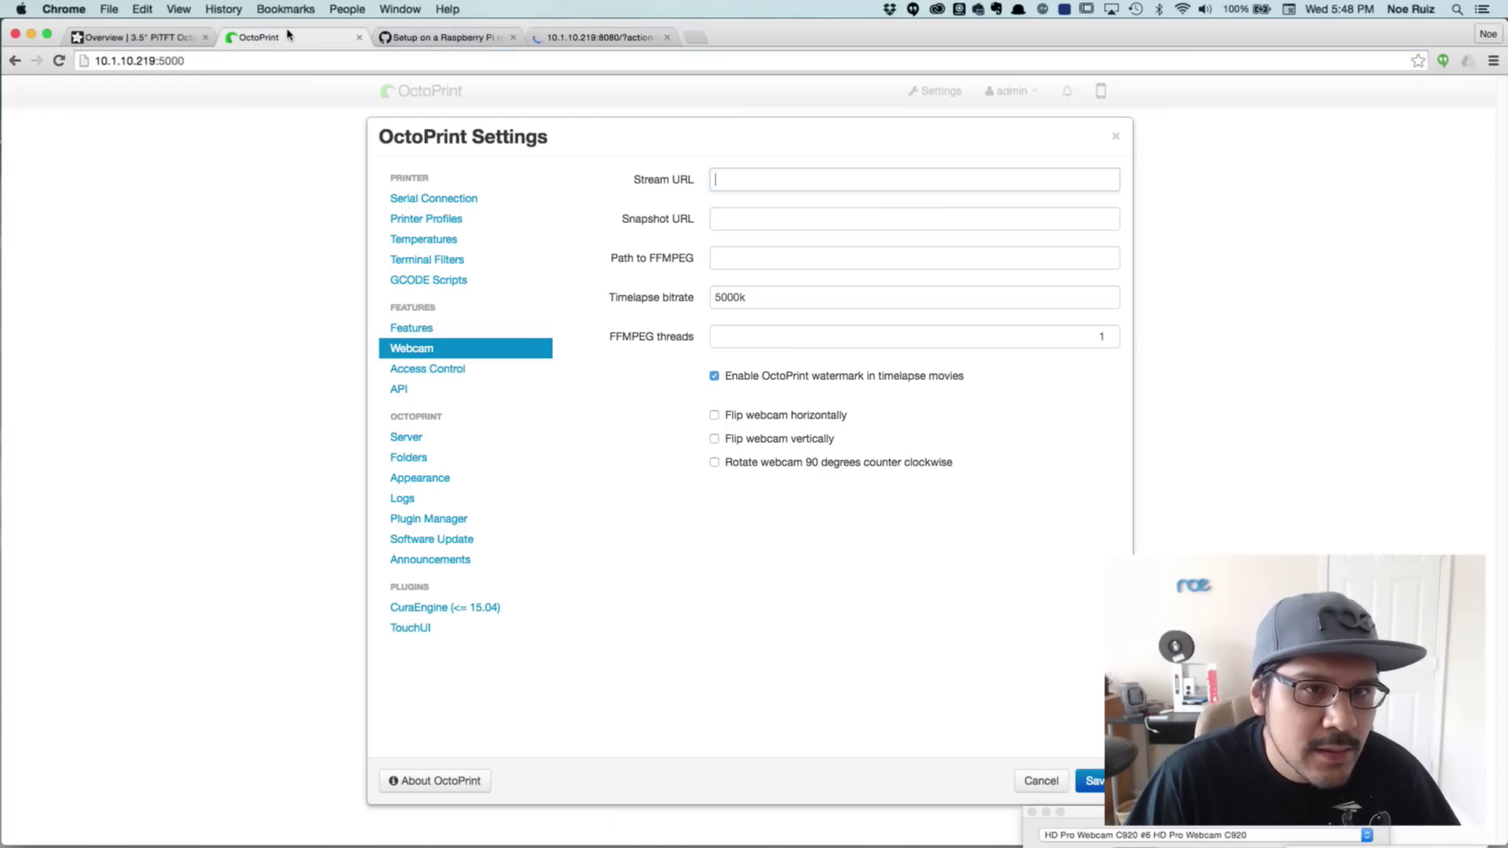
{"action": "left_click", "coordinate": [836, 177]}
{"action": "key", "text": "super+v"}
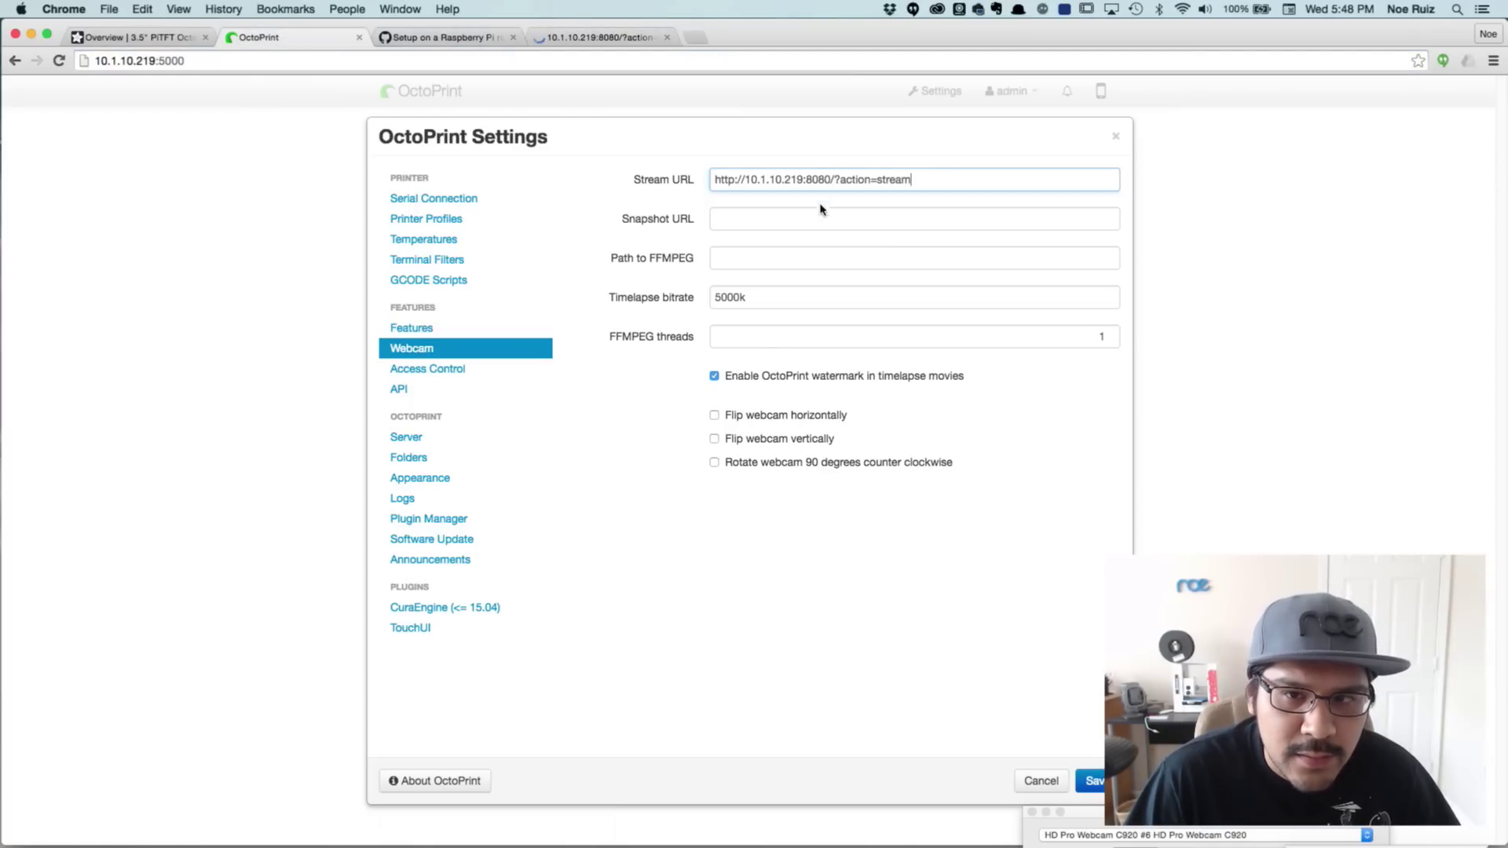
Copy the snapshot address from the wiki's webcam config sample into Snapshot URL
{"action": "left_click", "coordinate": [820, 216]}
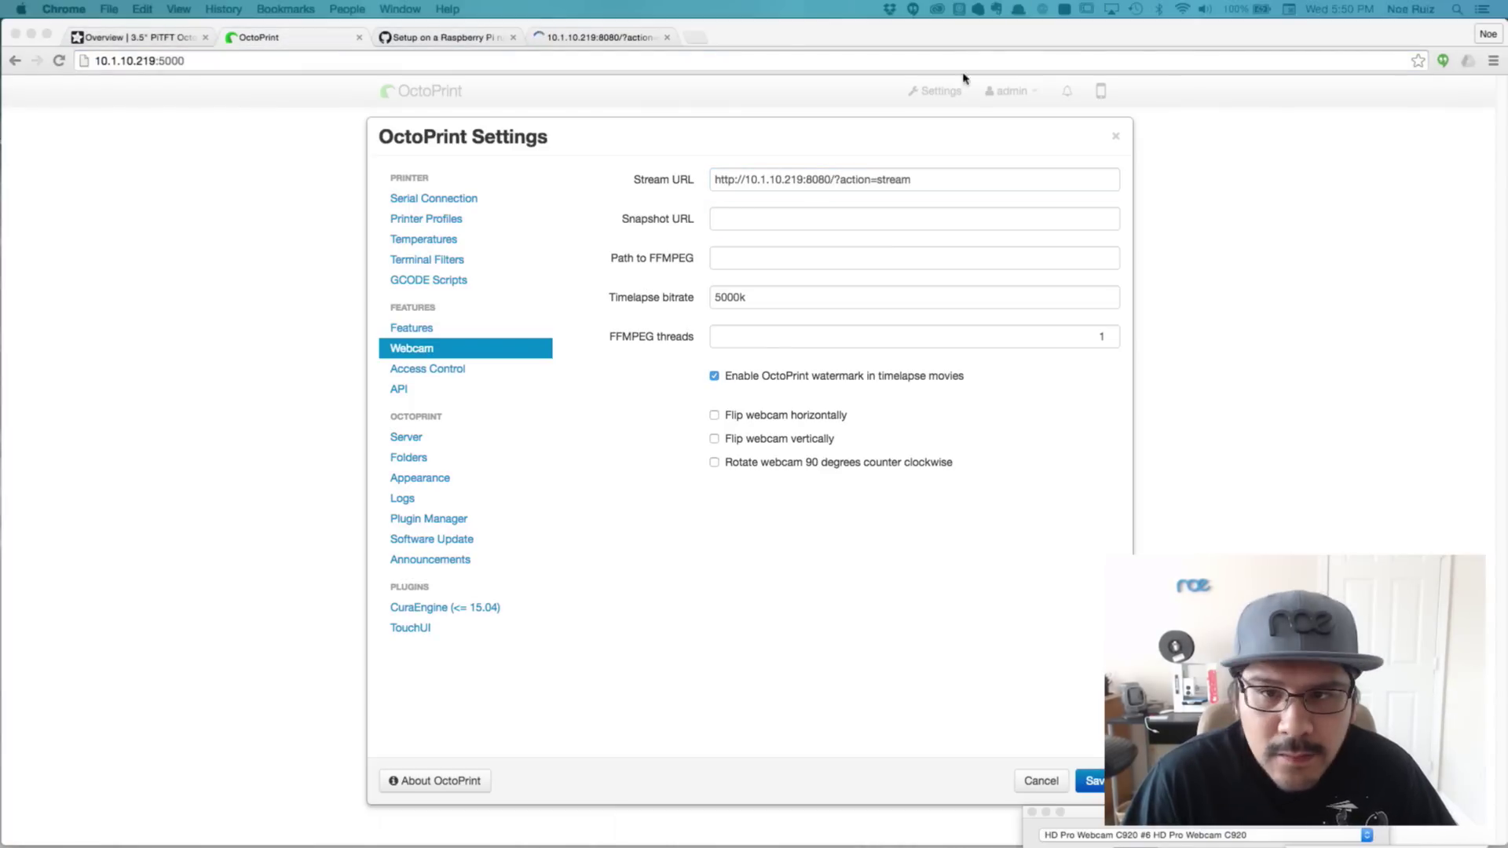
{"action": "left_click", "coordinate": [772, 222]}
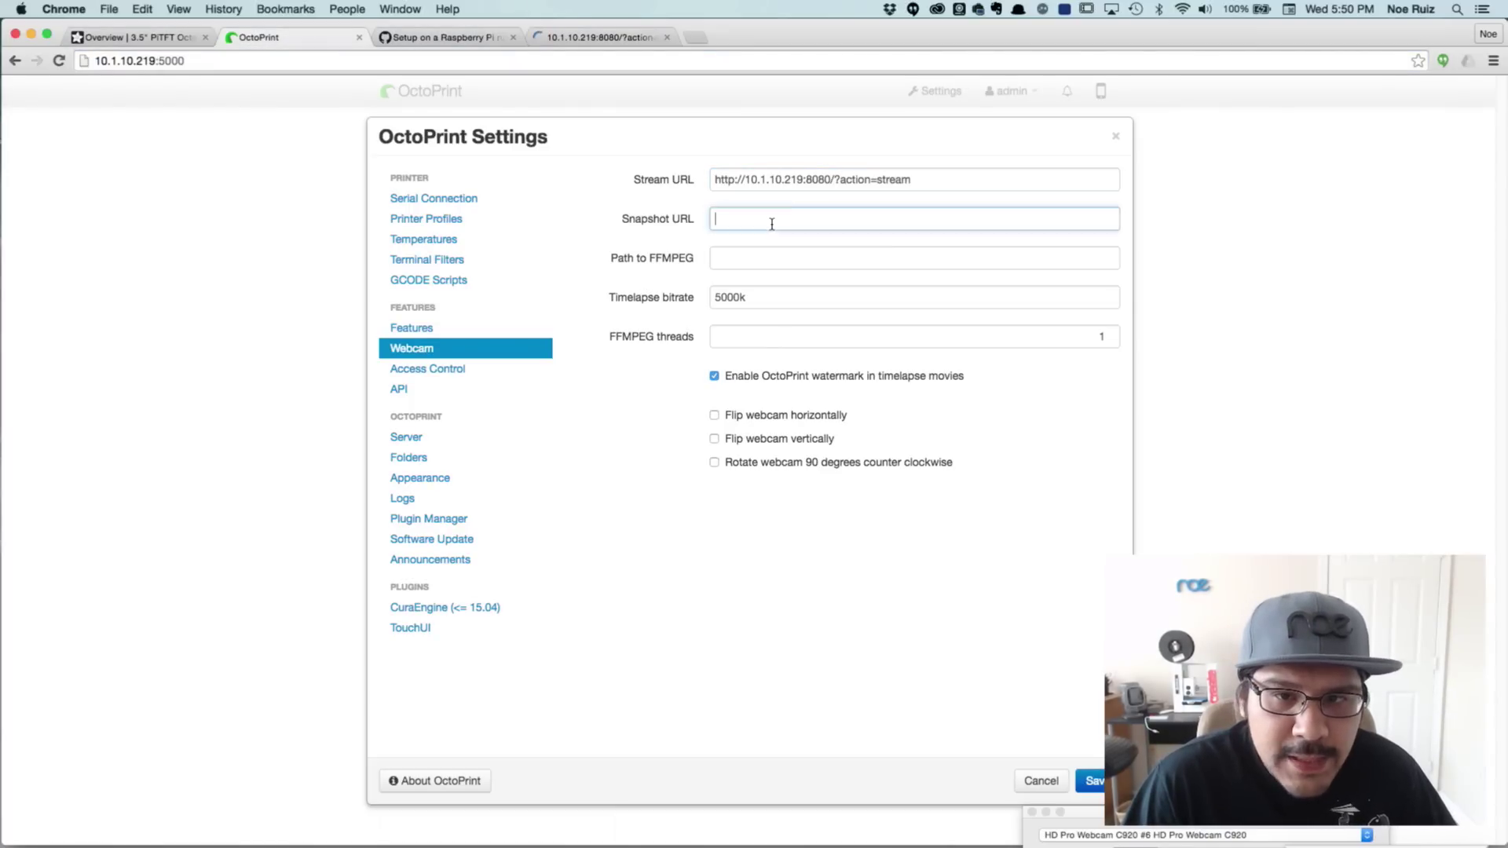
{"action": "left_click", "coordinate": [746, 258]}
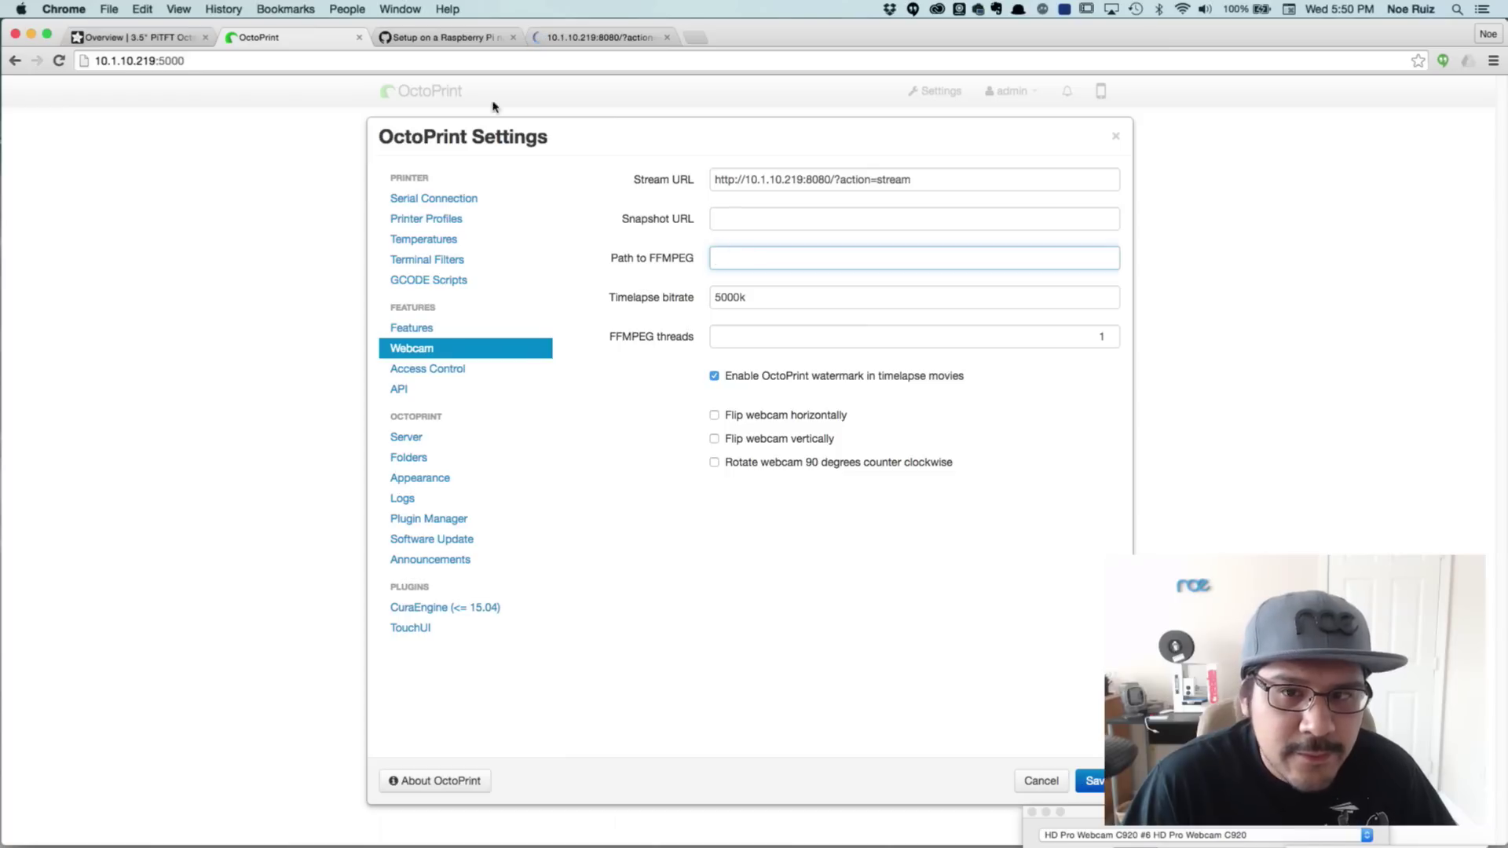
{"action": "left_click", "coordinate": [429, 38]}
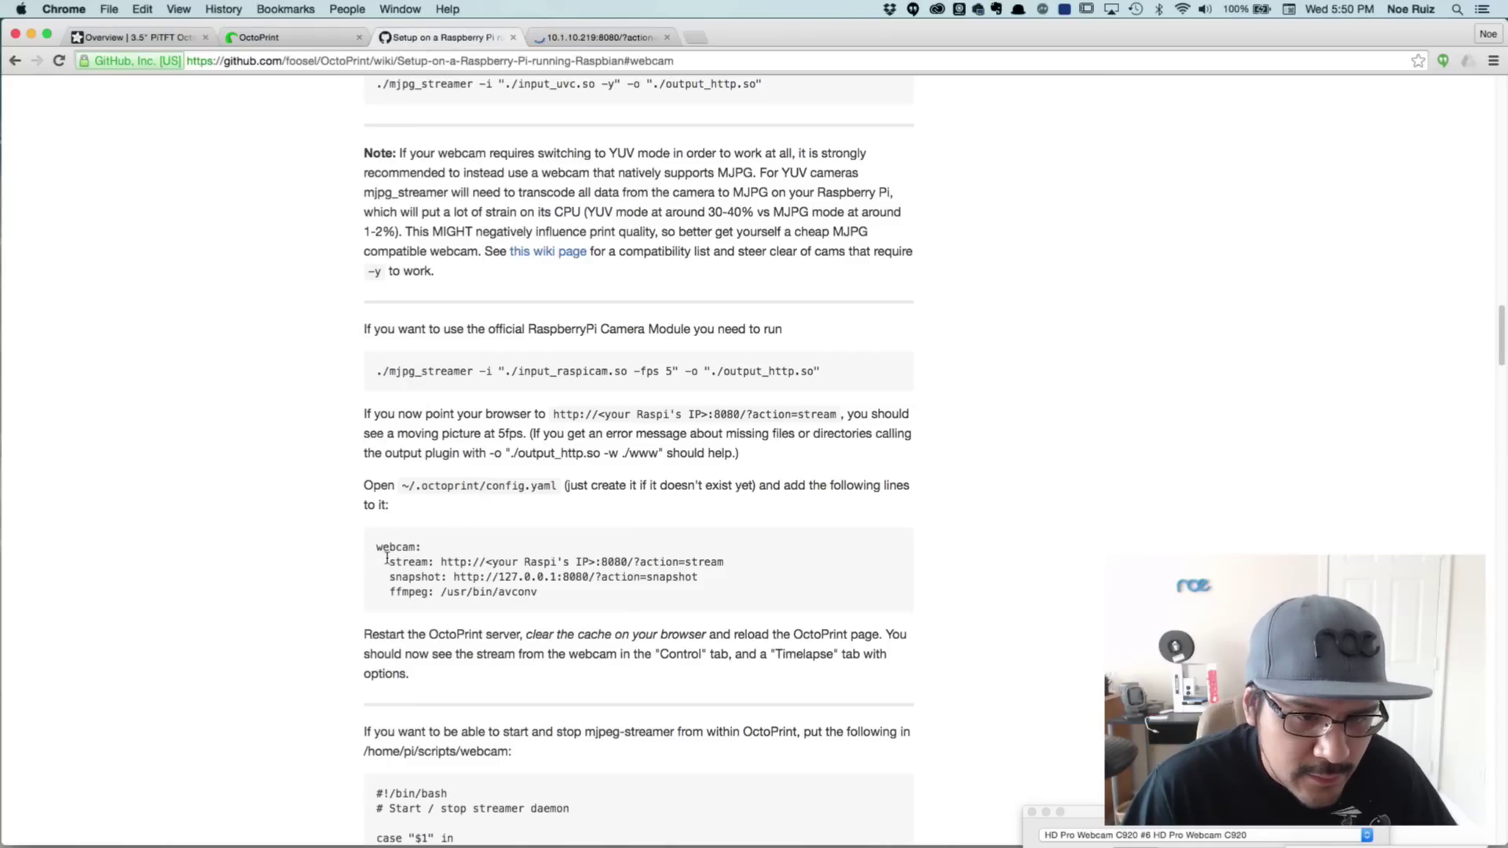
{"action": "left_click_drag", "start_coordinate": [386, 560], "coordinate": [589, 562]}
{"action": "left_click", "coordinate": [503, 579]}
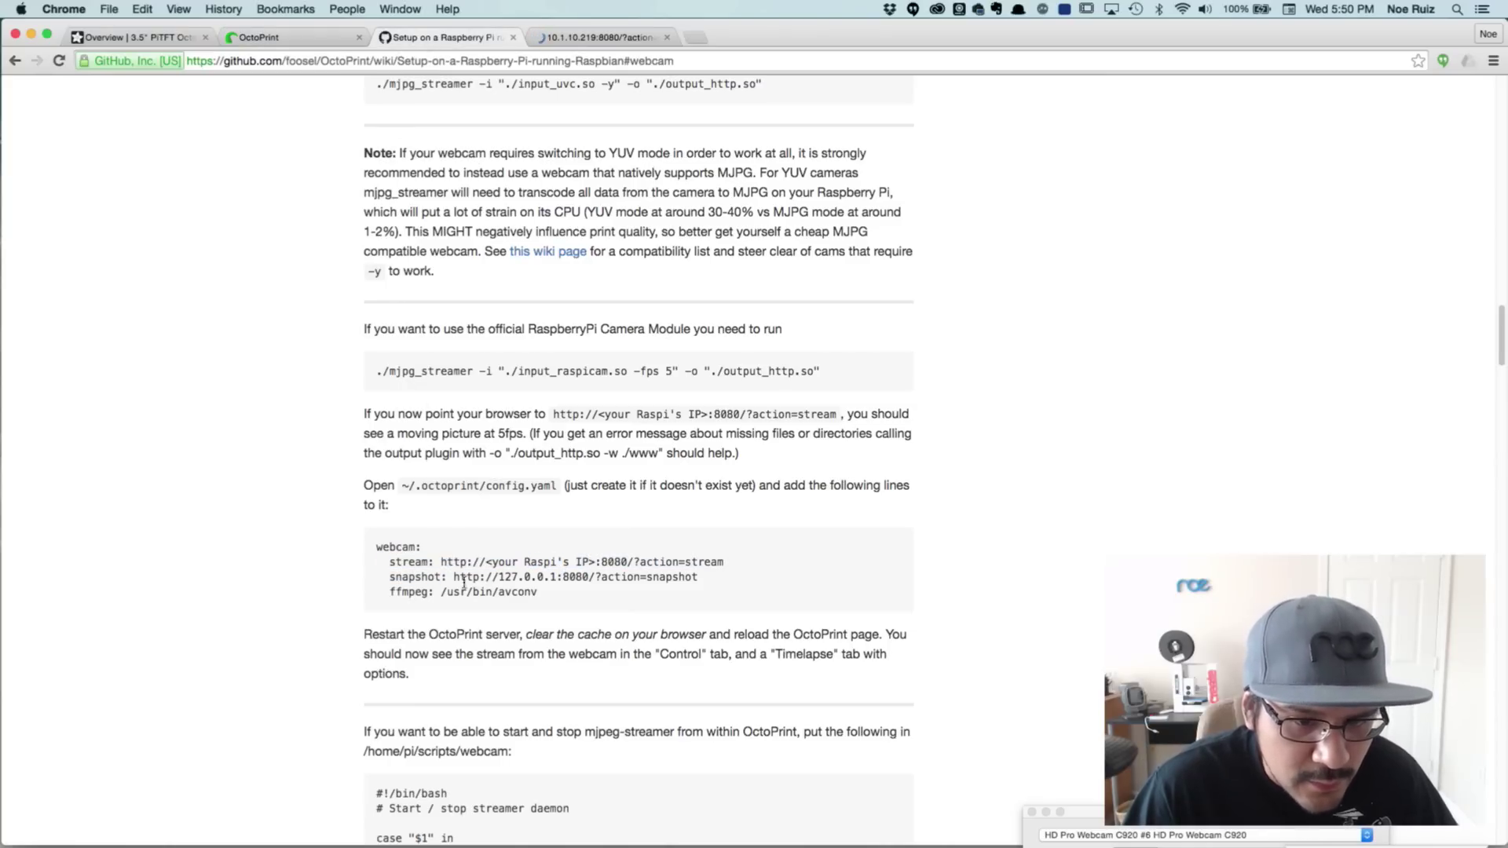
{"action": "left_click_drag", "start_coordinate": [453, 577], "coordinate": [702, 579]}
{"action": "key", "text": "super+c"}
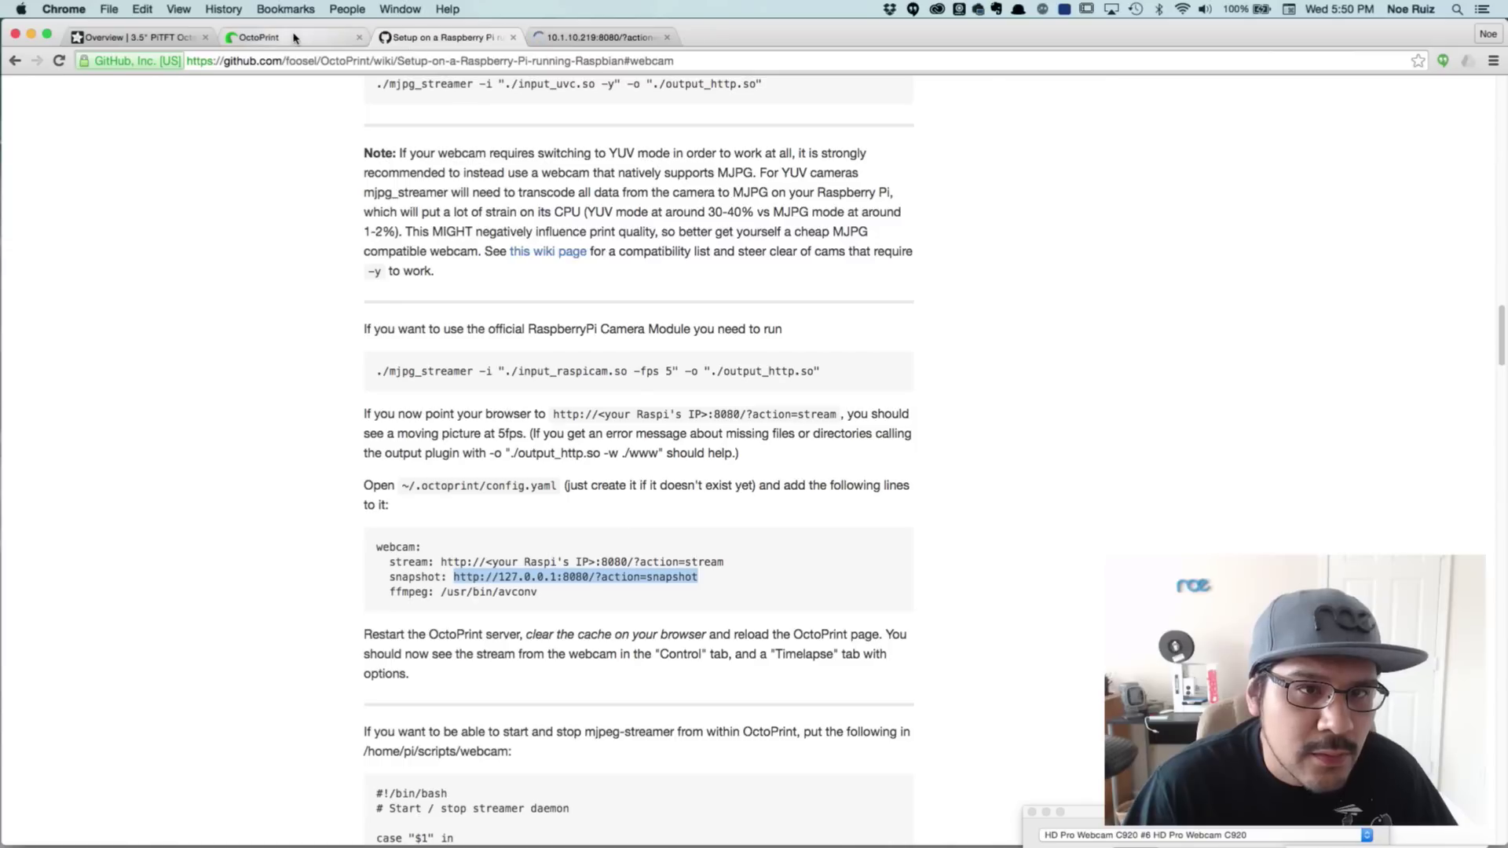
{"action": "left_click", "coordinate": [259, 37]}
{"action": "left_click", "coordinate": [723, 212]}
{"action": "key", "text": "super+v"}
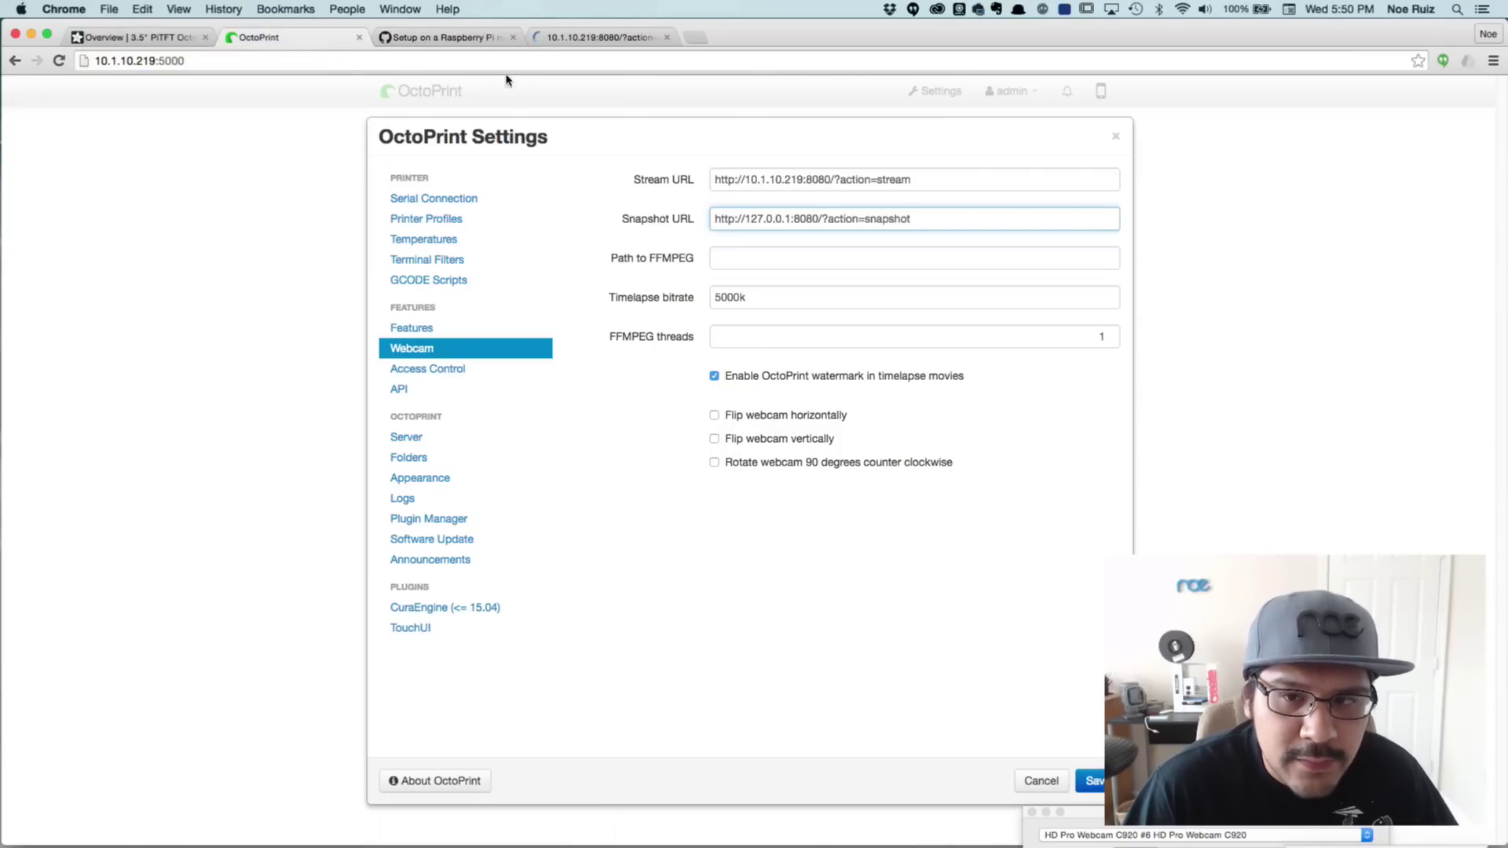
Copy /usr/bin/avconv from the wiki into the Path to FFMPEG field
{"action": "left_click", "coordinate": [407, 37]}
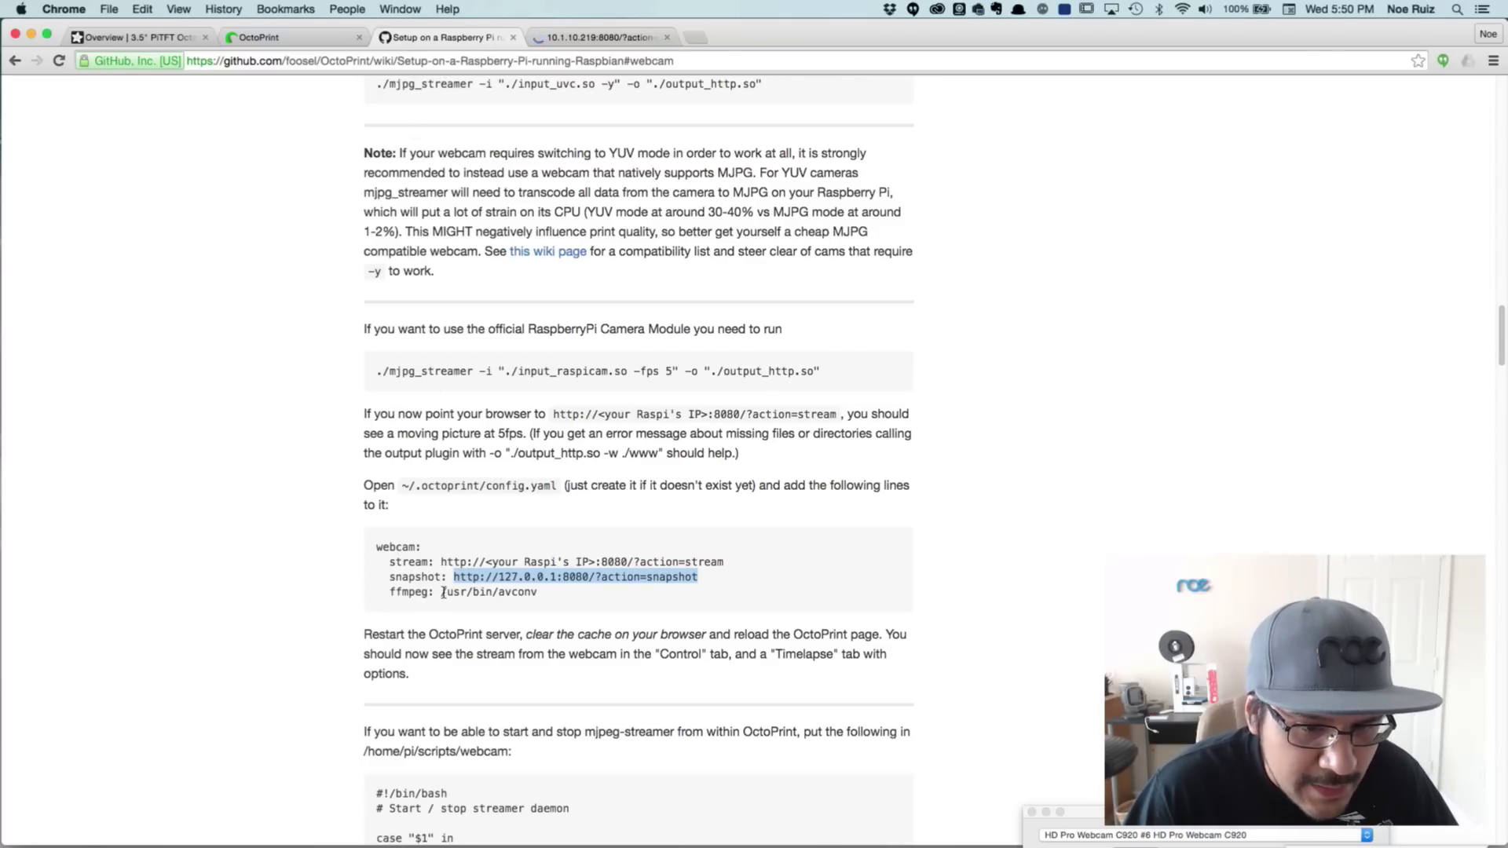
{"action": "left_click_drag", "start_coordinate": [441, 593], "coordinate": [532, 595]}
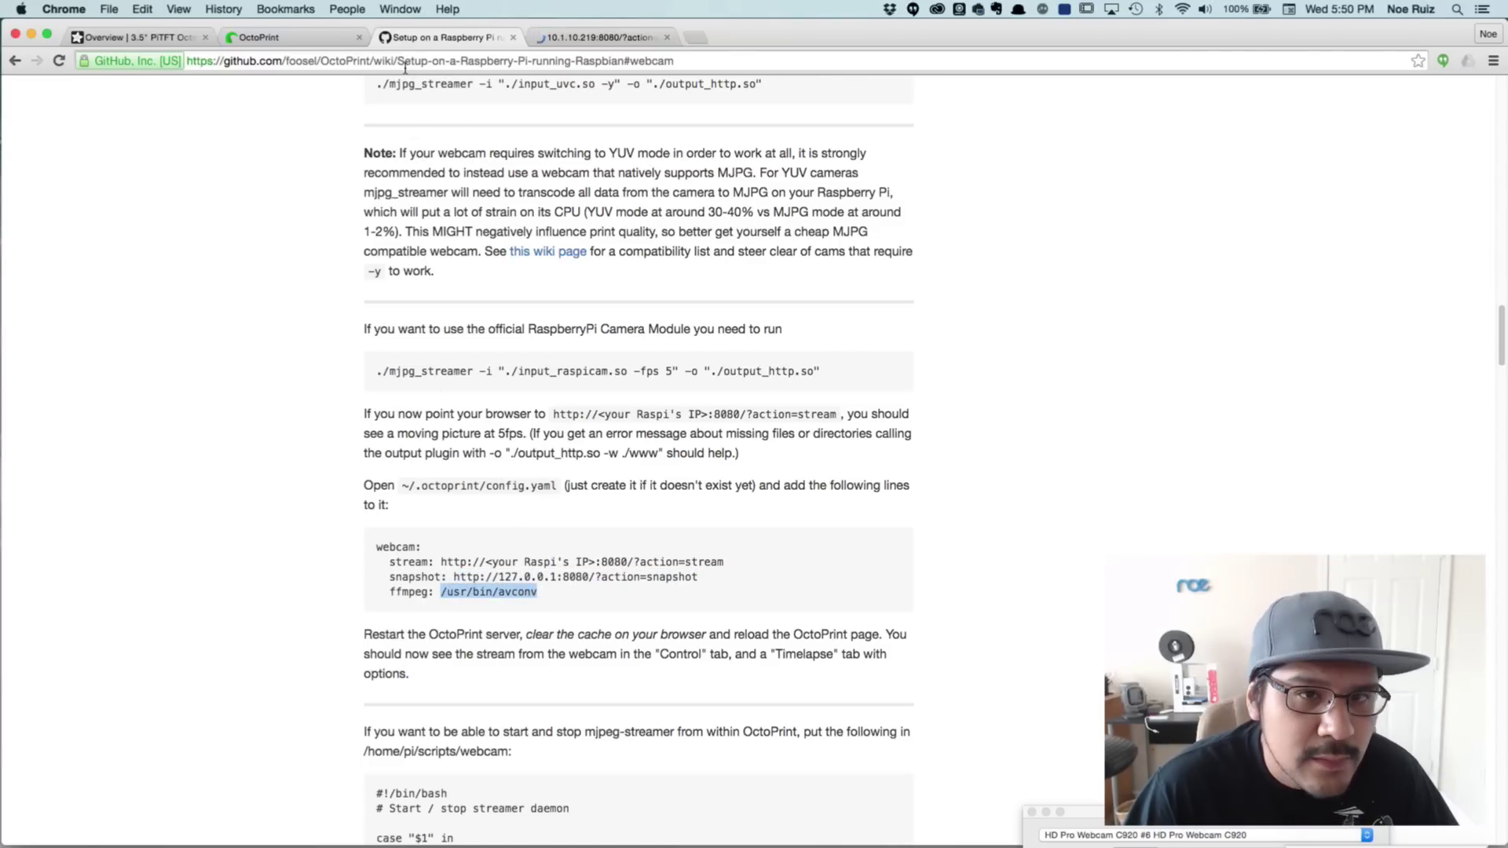
{"action": "left_click", "coordinate": [260, 37]}
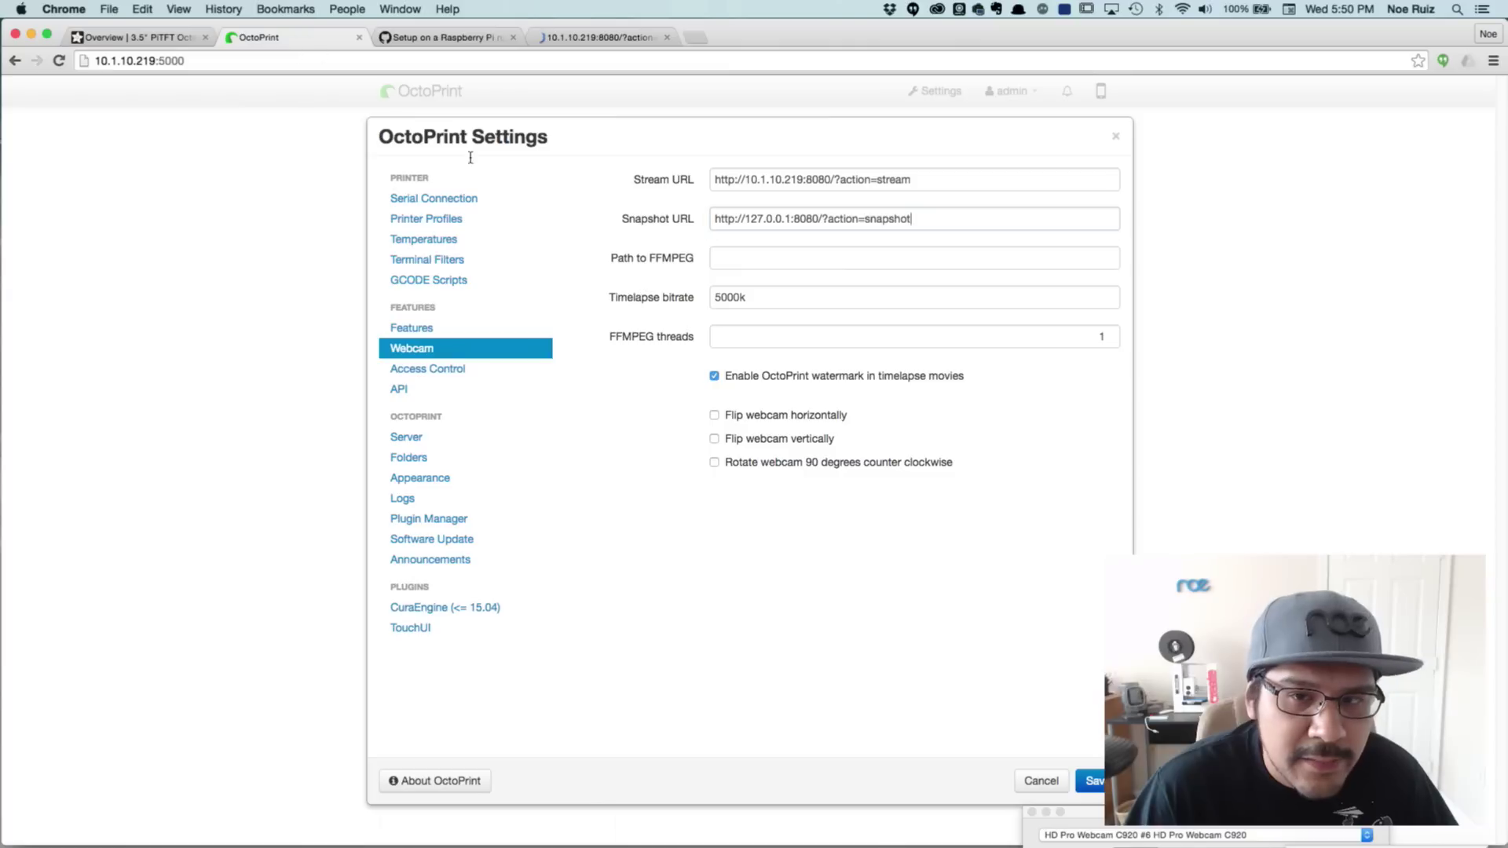
{"action": "left_click", "coordinate": [739, 259]}
{"action": "type", "text": "/usr/bin/avconv"}
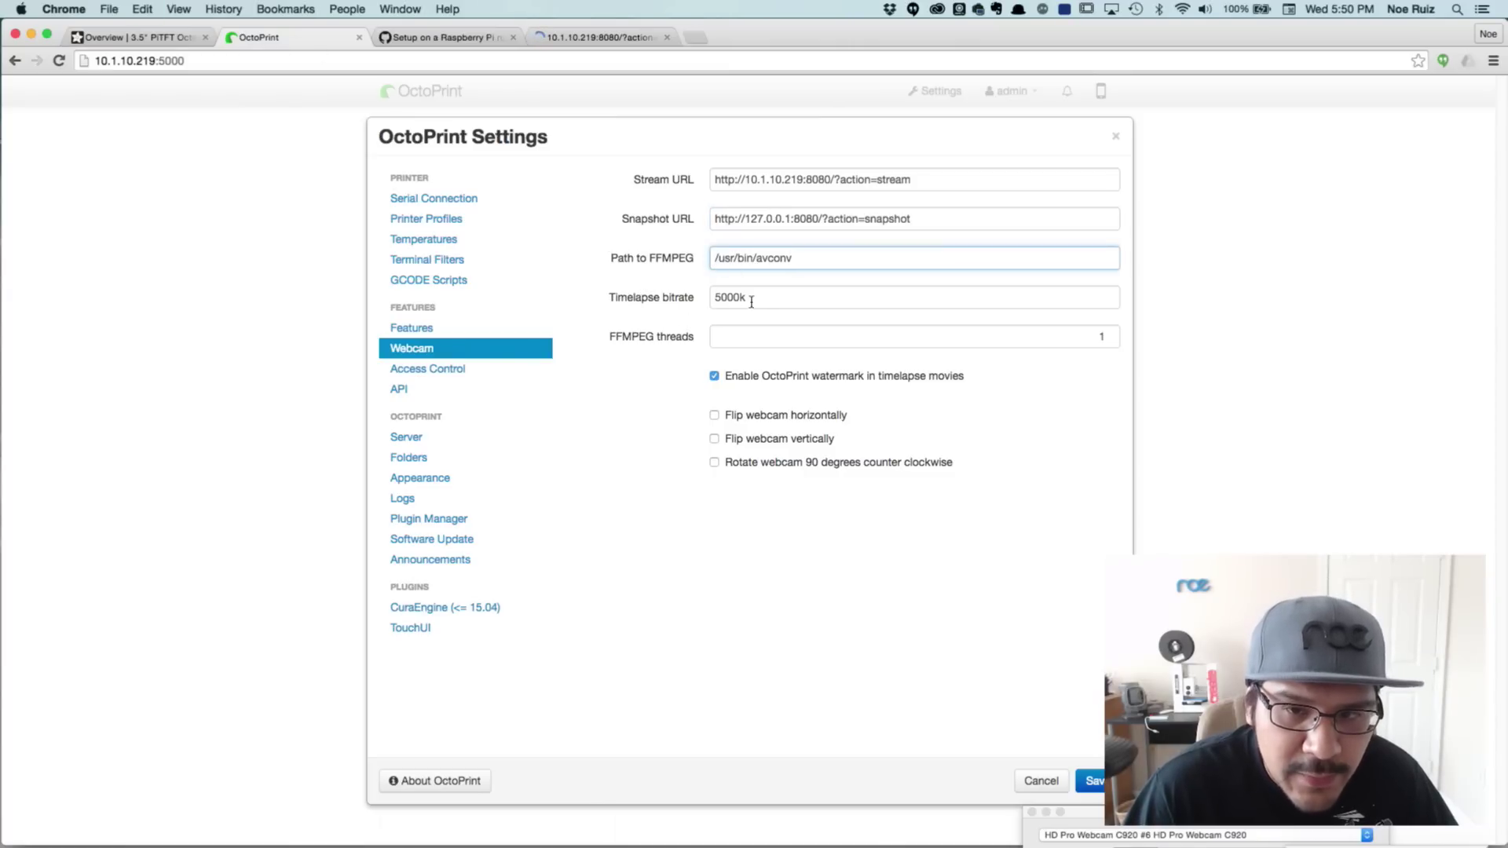
Leave the timelapse bitrate at 5000k and enable Flip webcam horizontally
{"action": "left_click", "coordinate": [759, 298]}
{"action": "left_click_drag", "start_coordinate": [752, 301], "coordinate": [707, 300]}
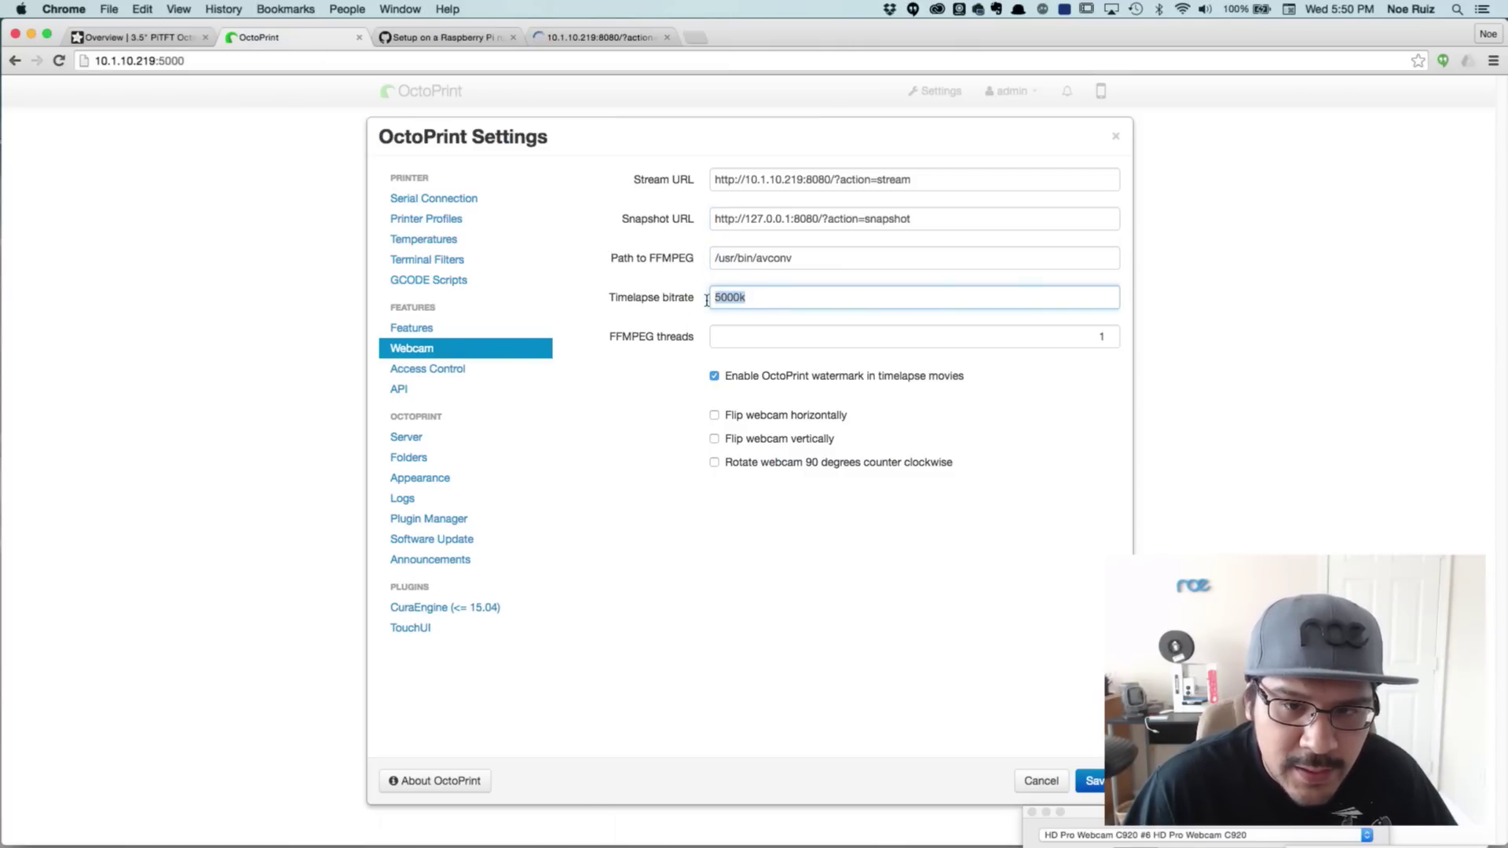
{"action": "left_click", "coordinate": [659, 397]}
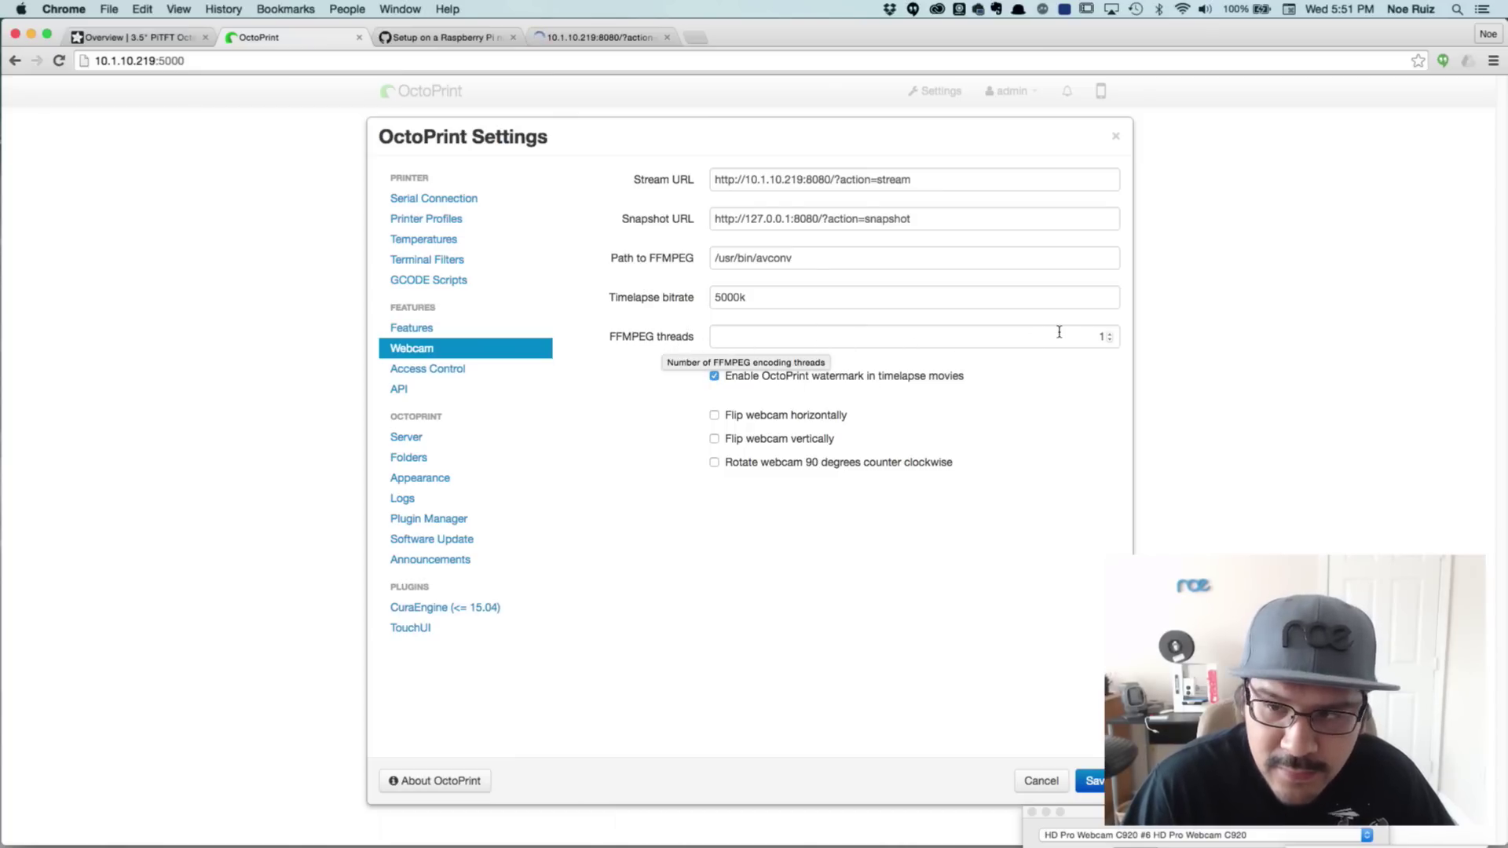
{"action": "left_click", "coordinate": [1117, 345]}
{"action": "left_click", "coordinate": [1067, 416]}
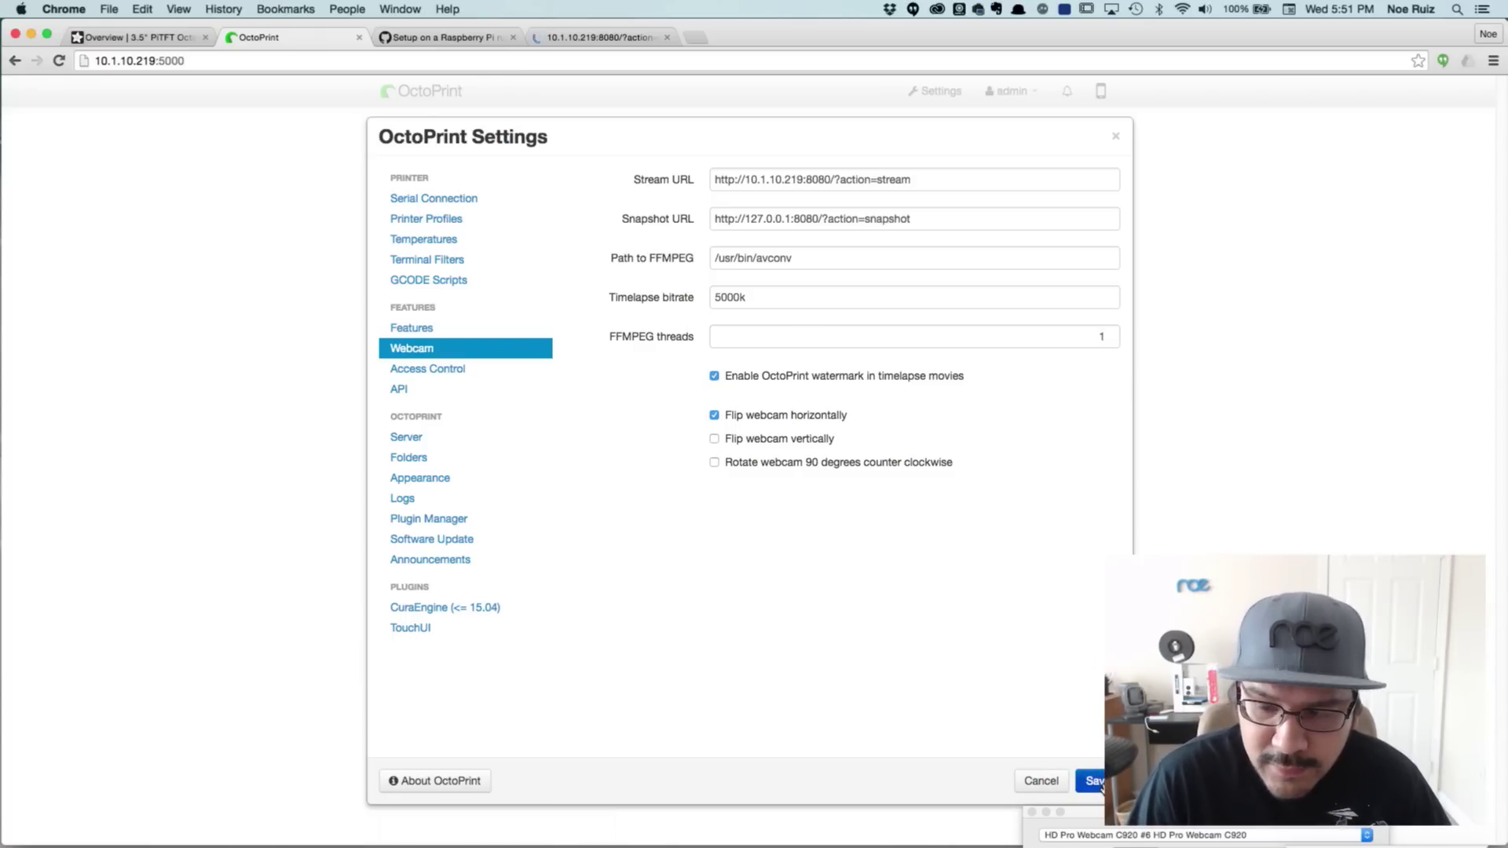
Save the webcam settings, reload OctoPrint and view the camera feed on the Control tab
{"action": "left_click", "coordinate": [1092, 780]}
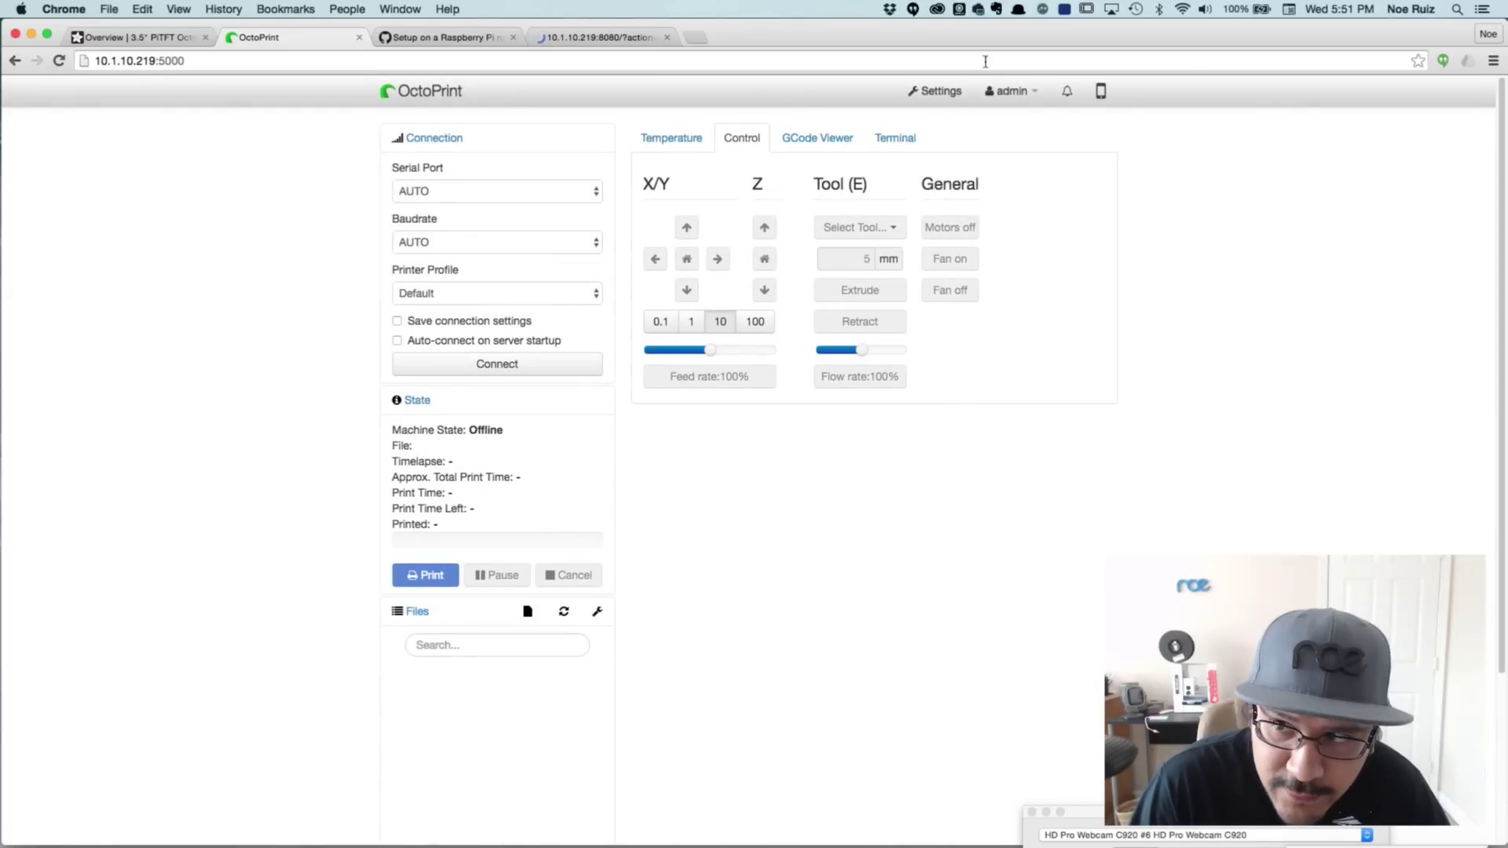
{"action": "left_click", "coordinate": [59, 60]}
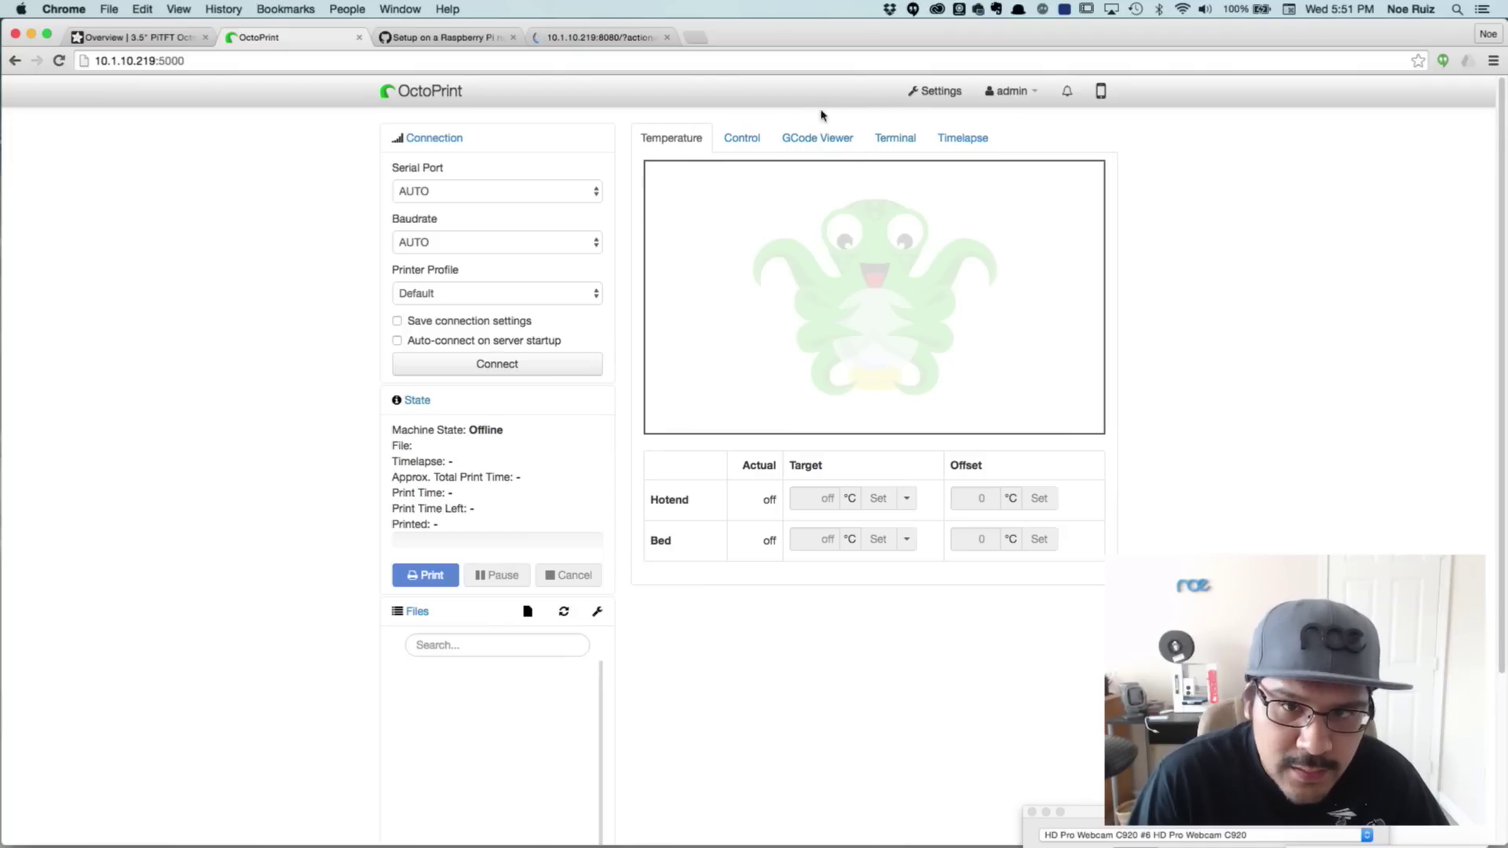
{"action": "left_click", "coordinate": [737, 144]}
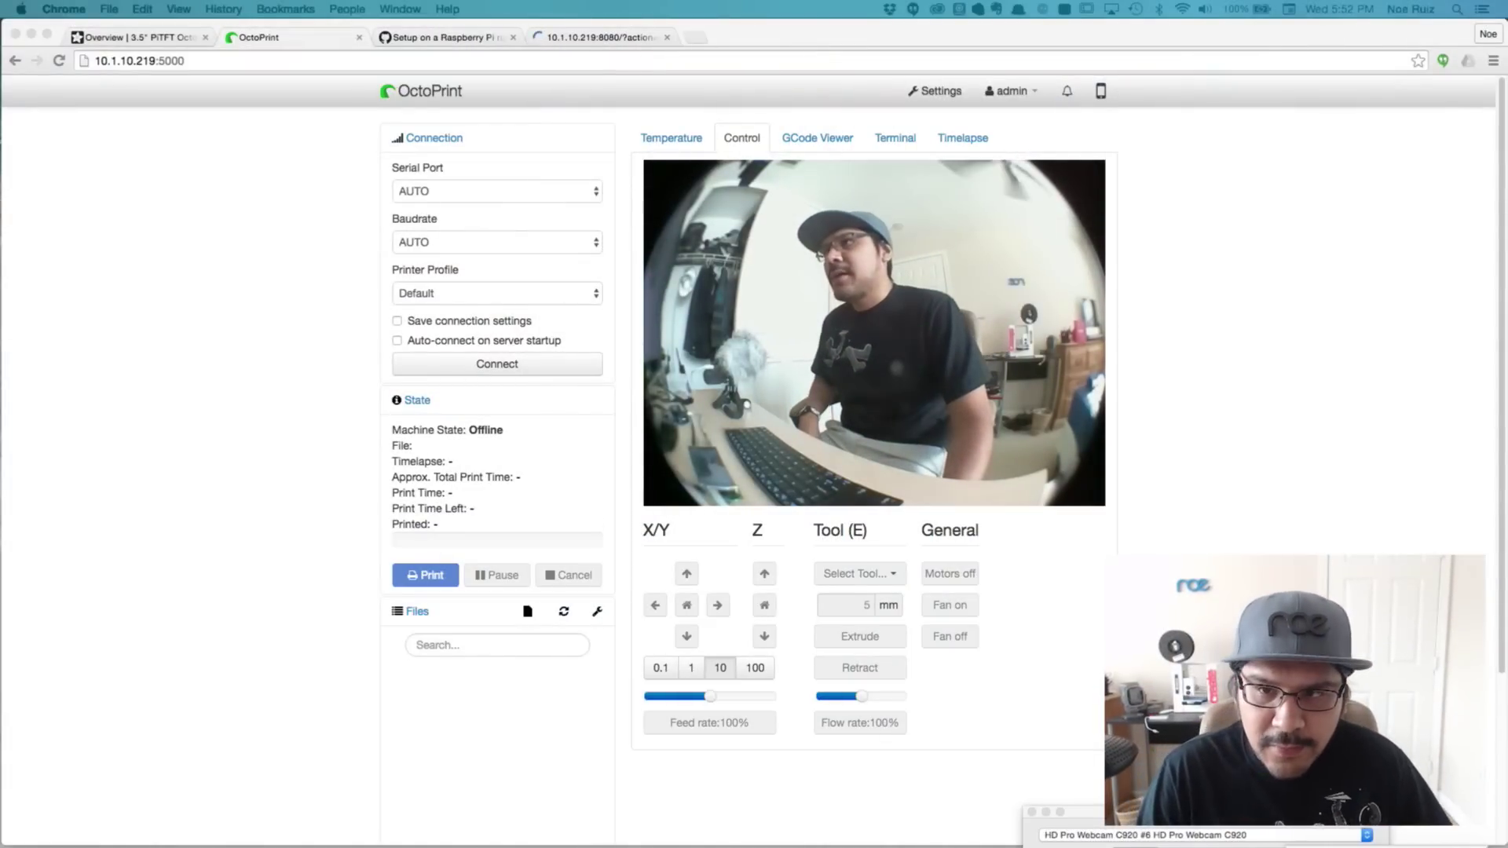
{"action": "left_click", "coordinate": [1195, 431]}
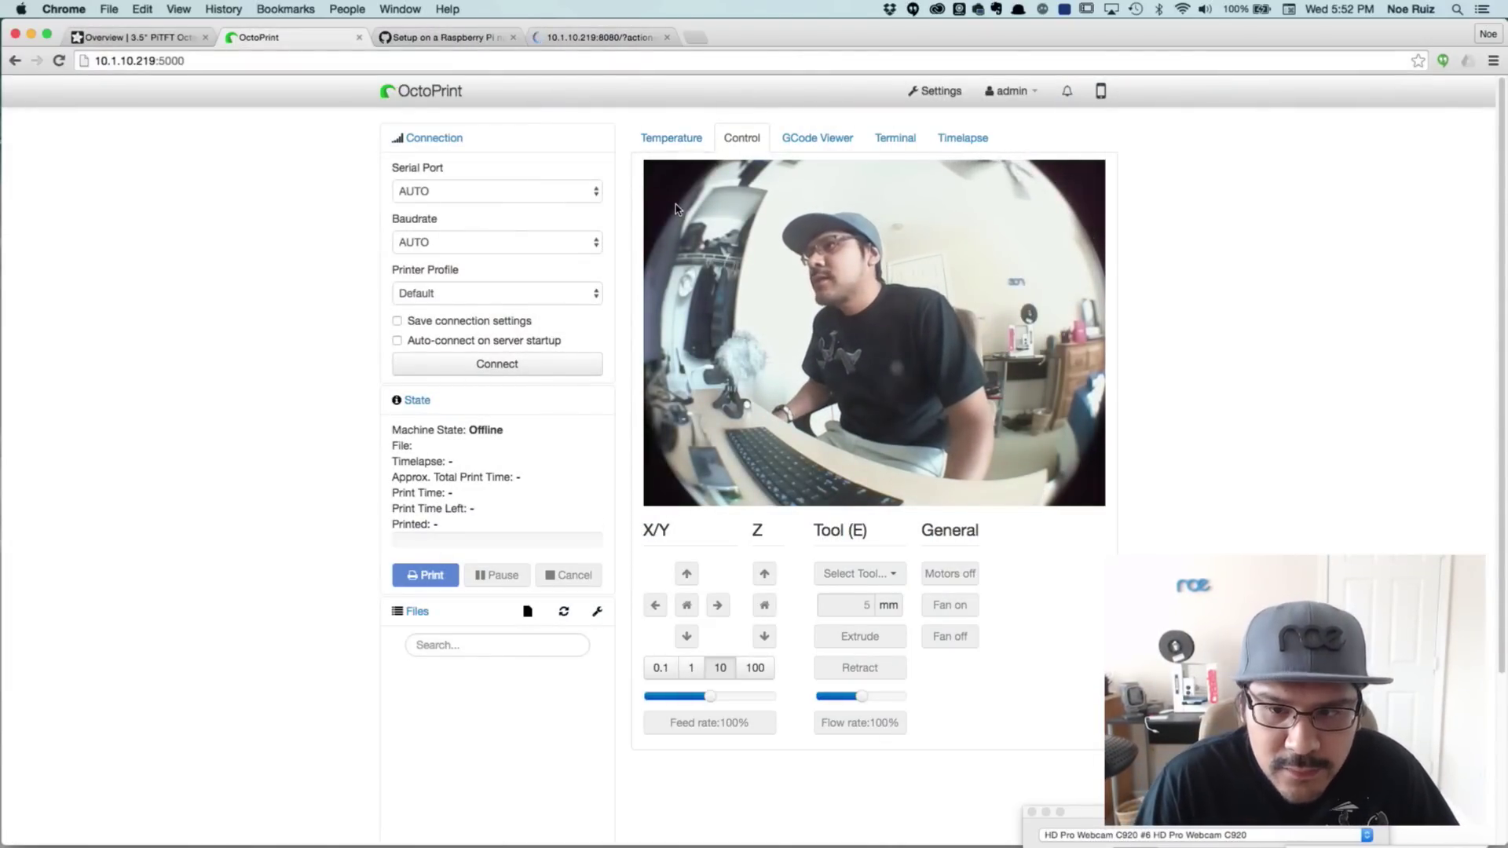
{"action": "left_click", "coordinate": [474, 37]}
In the setup wiki's Webcam section, select the input_raspicam mjpg_streamer command at -fps 5
{"action": "left_click", "coordinate": [323, 539]}
{"action": "scroll", "coordinate": [327, 539], "scroll_direction": "up", "scroll_amount": 5}
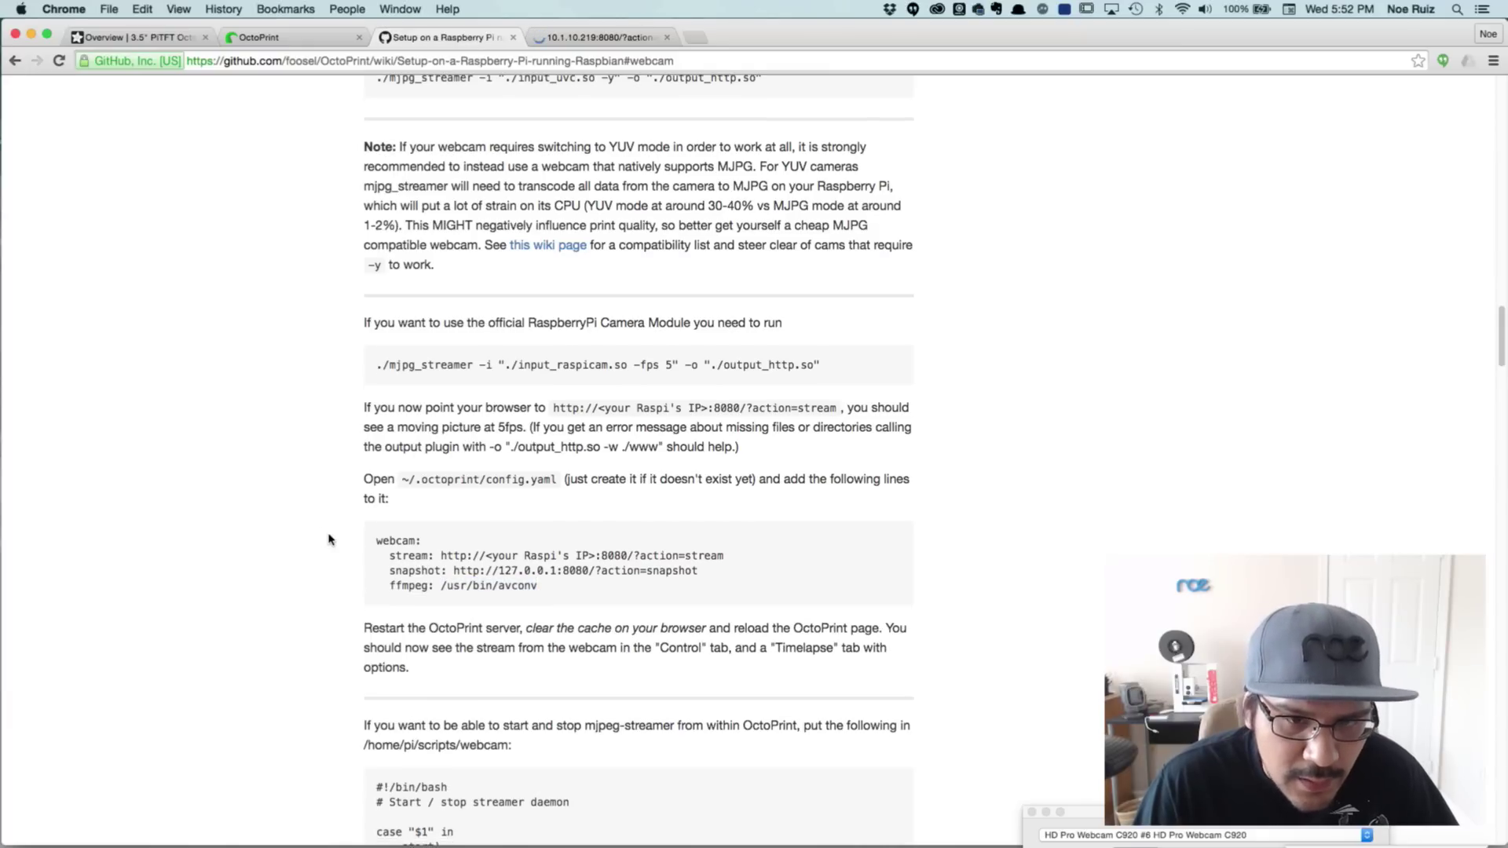
{"action": "scroll", "coordinate": [329, 539], "scroll_direction": "up", "scroll_amount": 5}
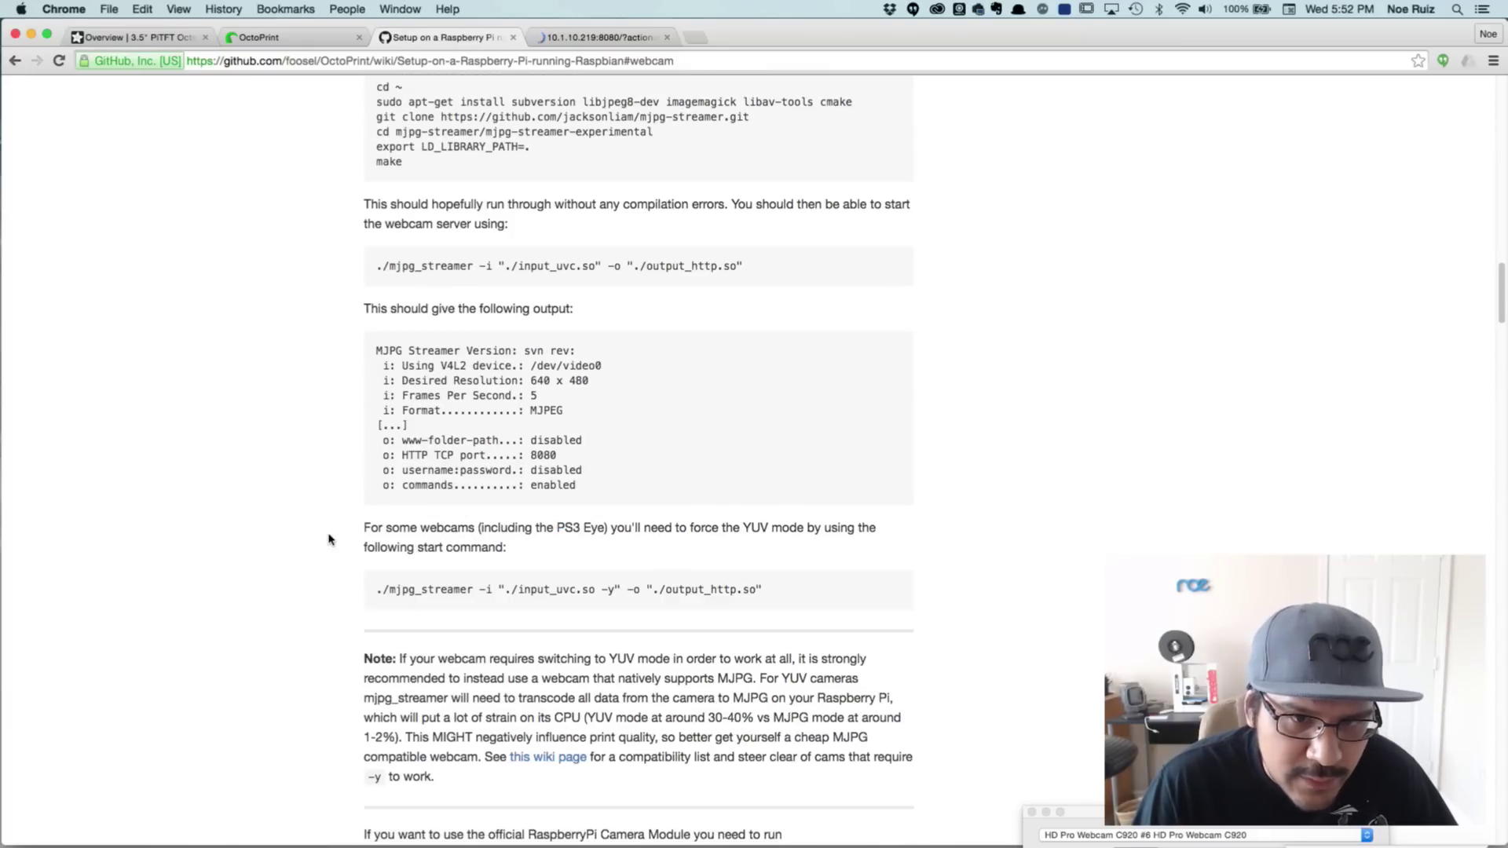
{"action": "scroll", "coordinate": [328, 539], "scroll_direction": "up", "scroll_amount": 2}
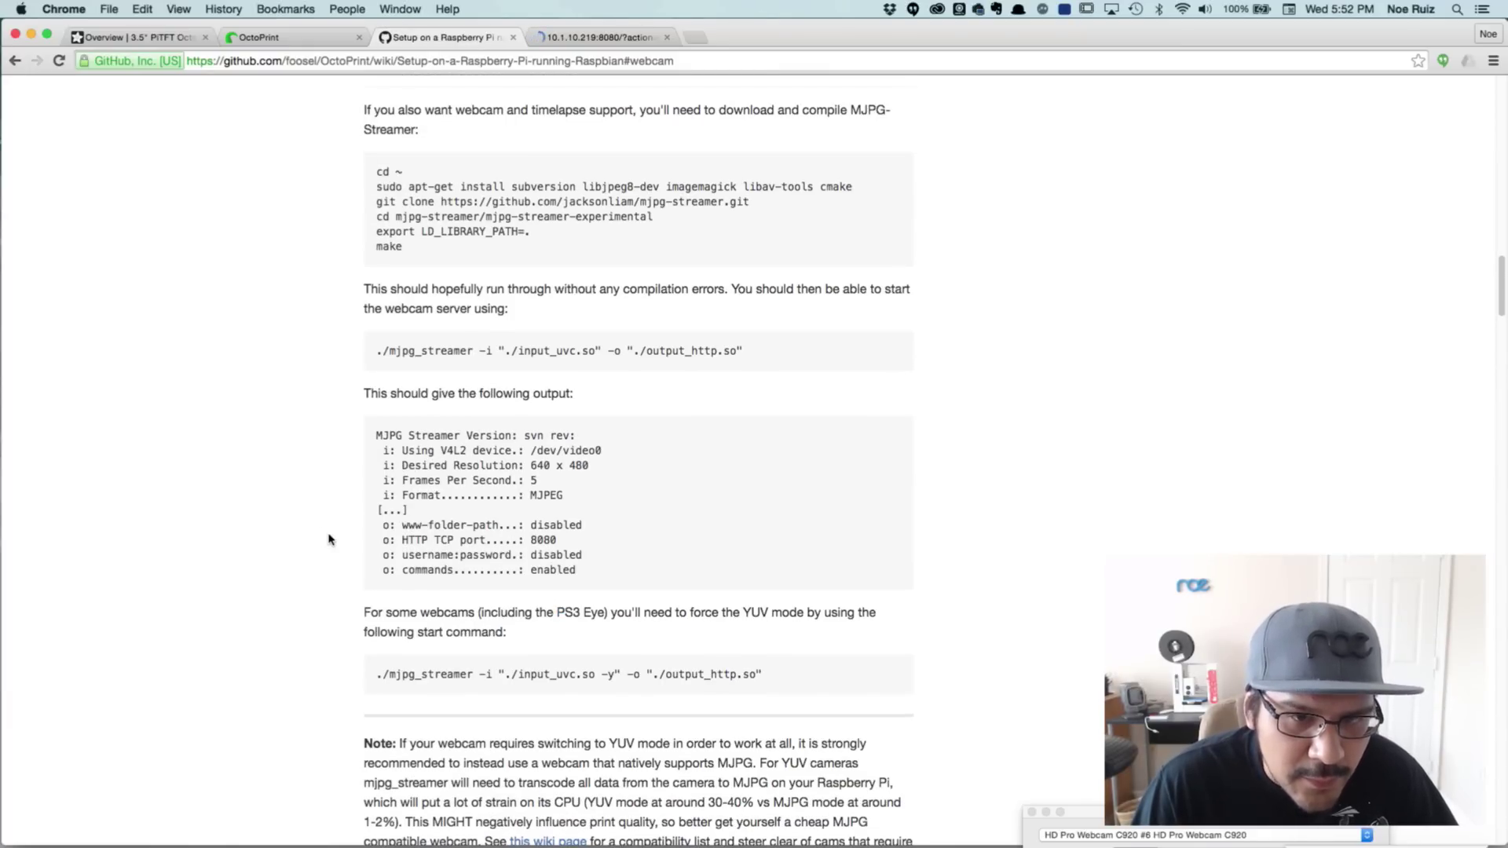
{"action": "scroll", "coordinate": [972, 220], "scroll_direction": "up", "scroll_amount": 1}
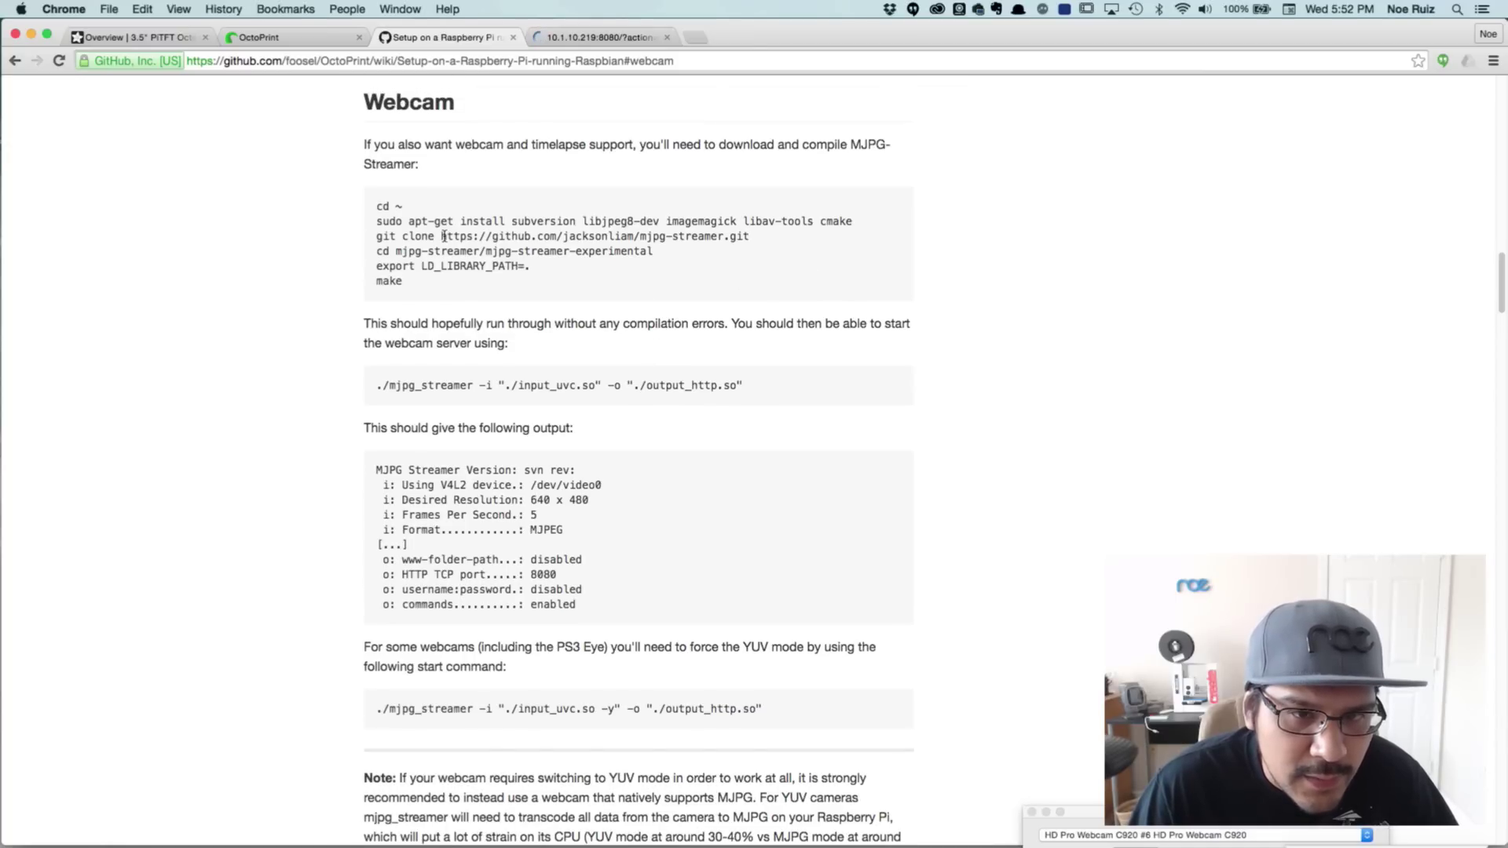
{"action": "left_click_drag", "start_coordinate": [443, 236], "coordinate": [602, 236]}
{"action": "scroll", "coordinate": [597, 302], "scroll_direction": "down", "scroll_amount": 2}
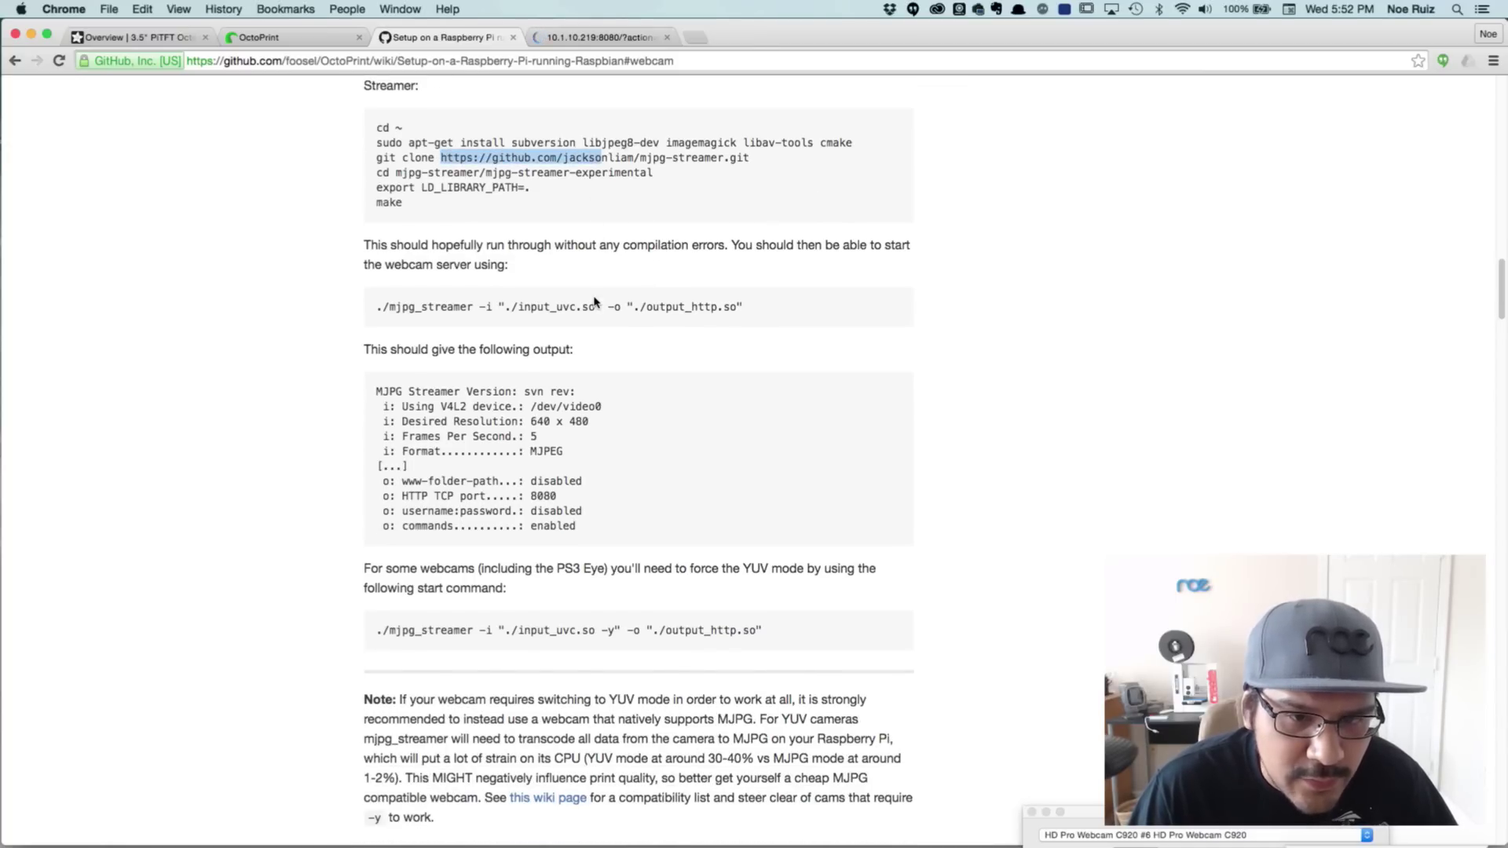
{"action": "scroll", "coordinate": [595, 302], "scroll_direction": "down", "scroll_amount": 7}
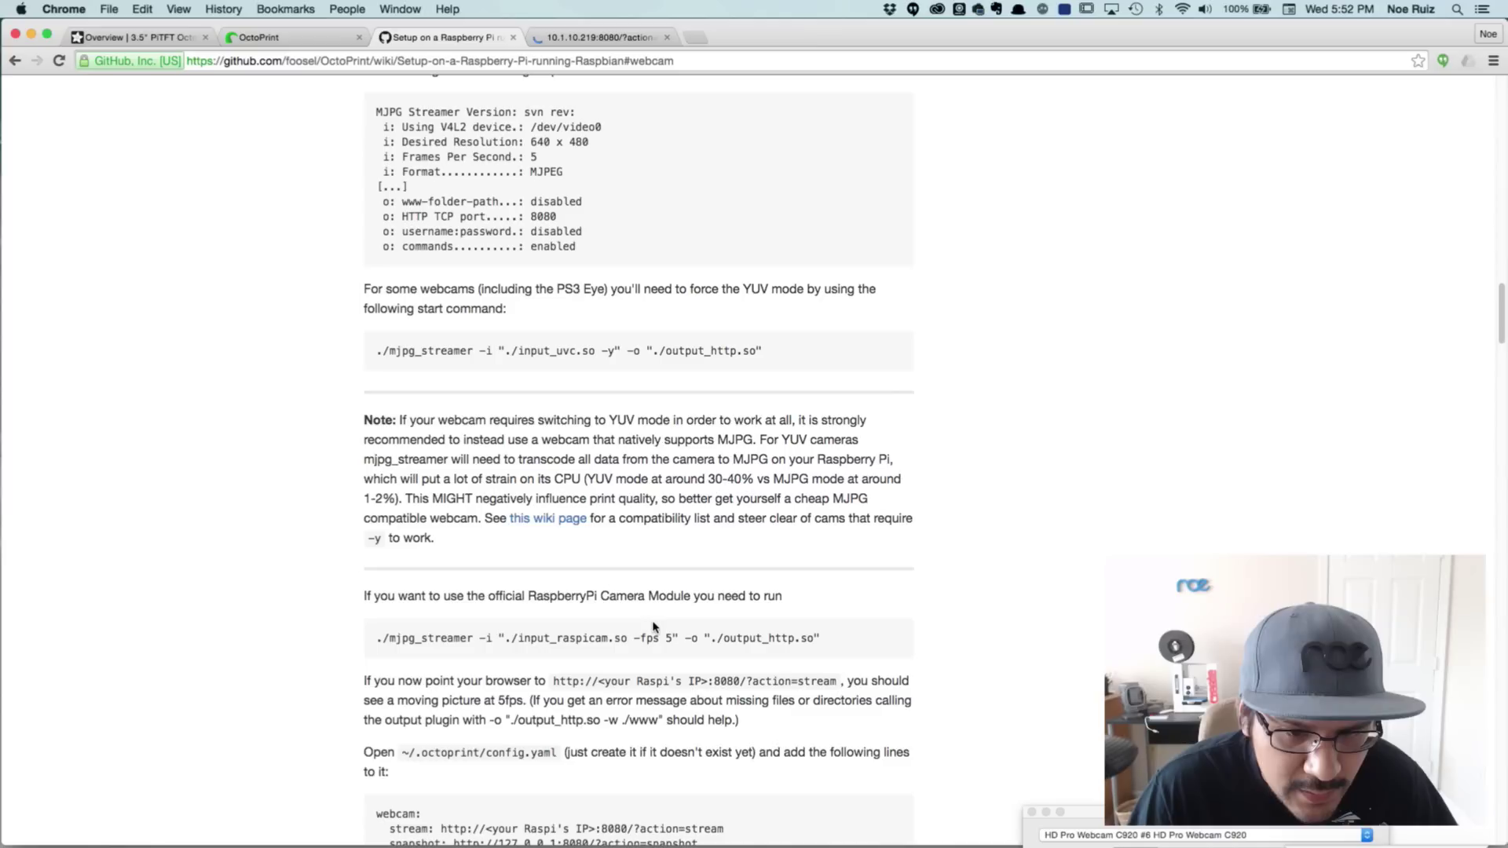
{"action": "left_click_drag", "start_coordinate": [830, 633], "coordinate": [378, 638]}
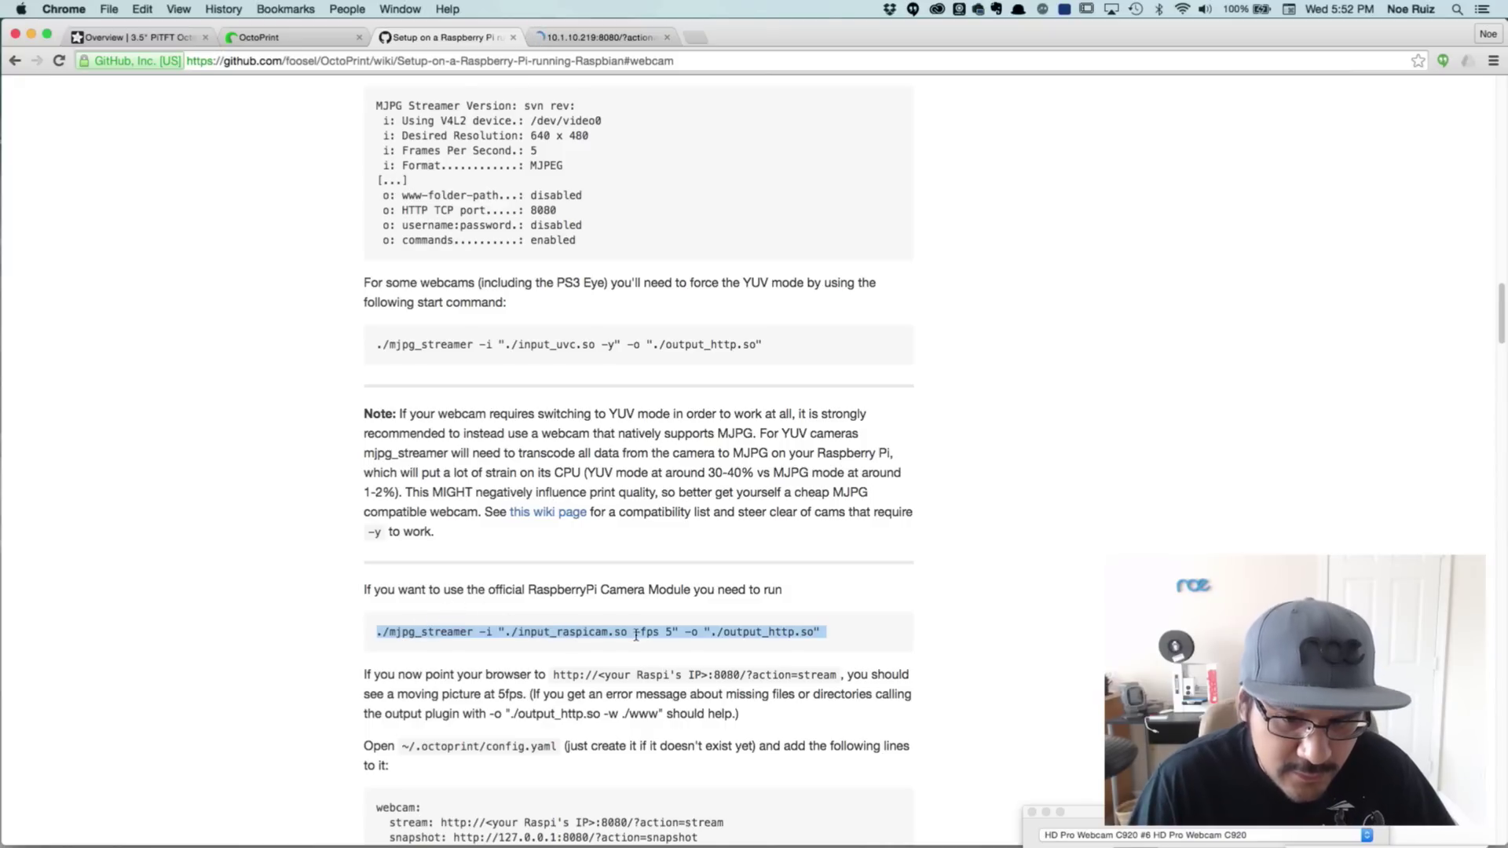
Stop the running mjpg_streamer with Ctrl+C and recall its 20 fps input_raspicam command for editing
{"action": "key", "text": "super+Tab"}
{"action": "key", "text": "super+Tab"}
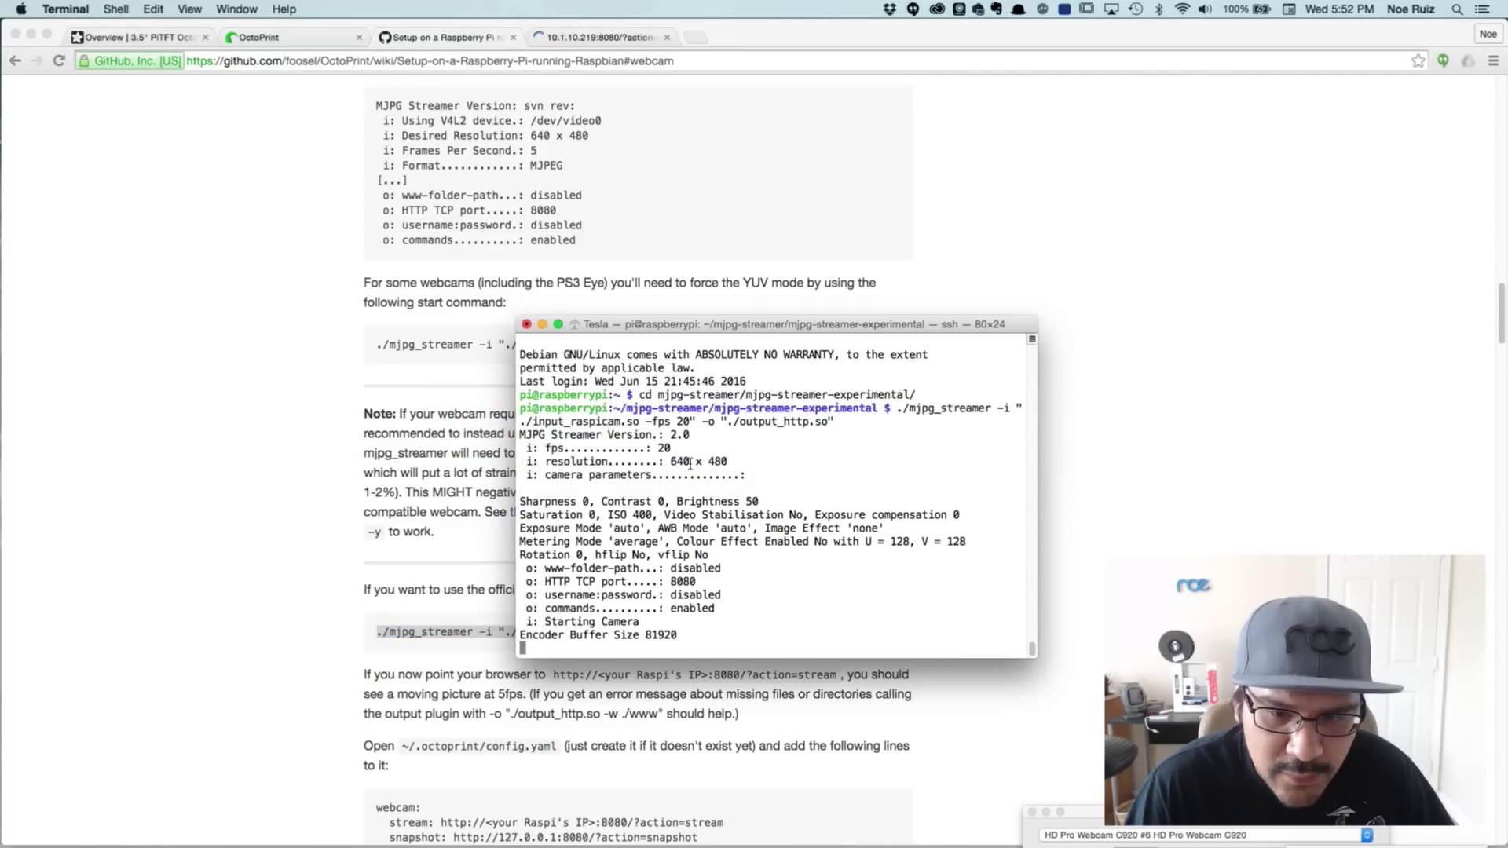
{"action": "left_click_drag", "start_coordinate": [520, 527], "coordinate": [707, 626]}
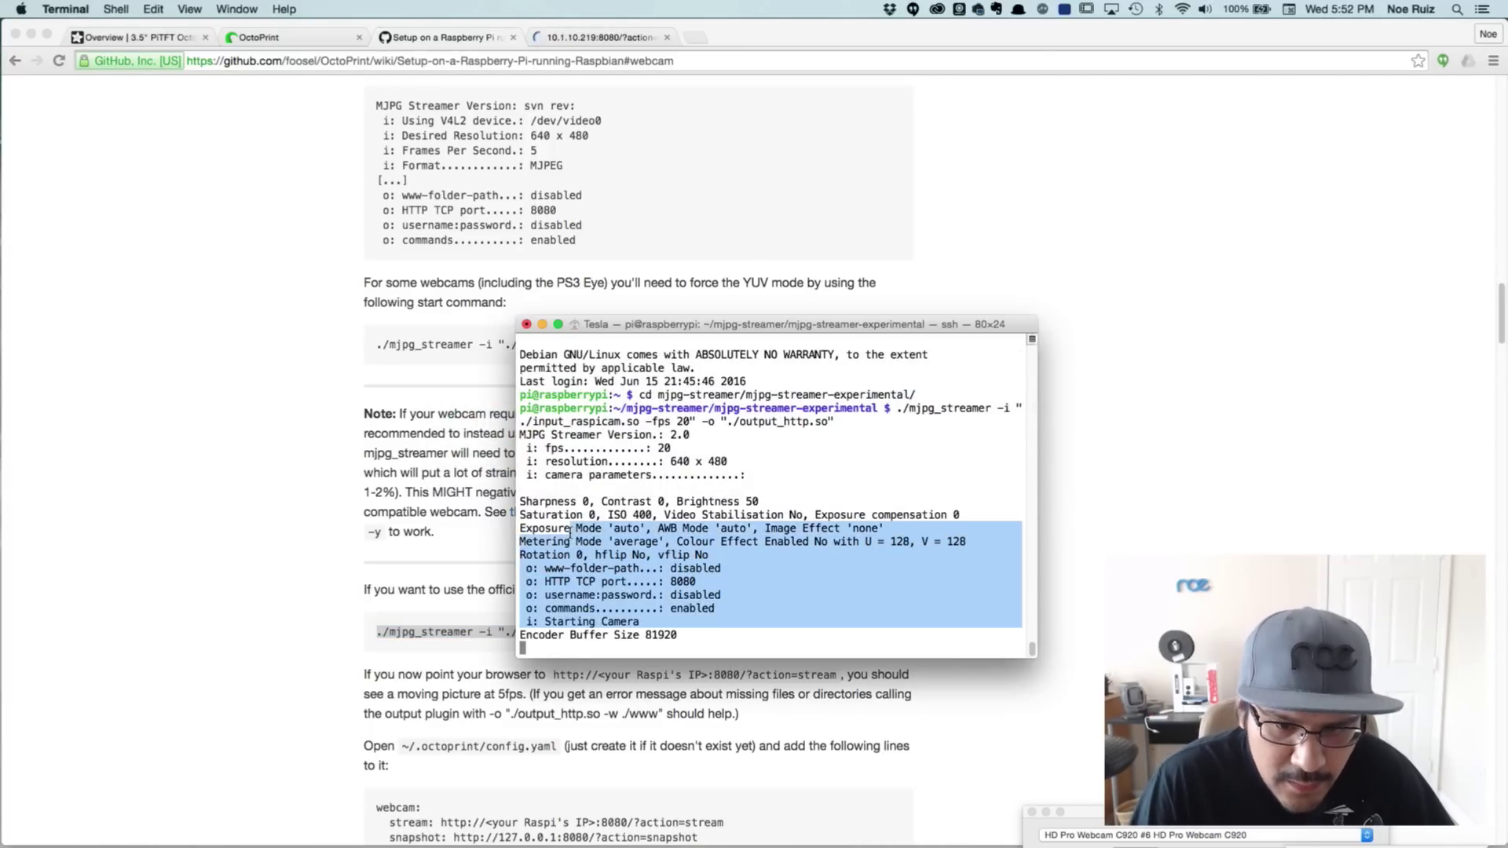
{"action": "left_click", "coordinate": [665, 564]}
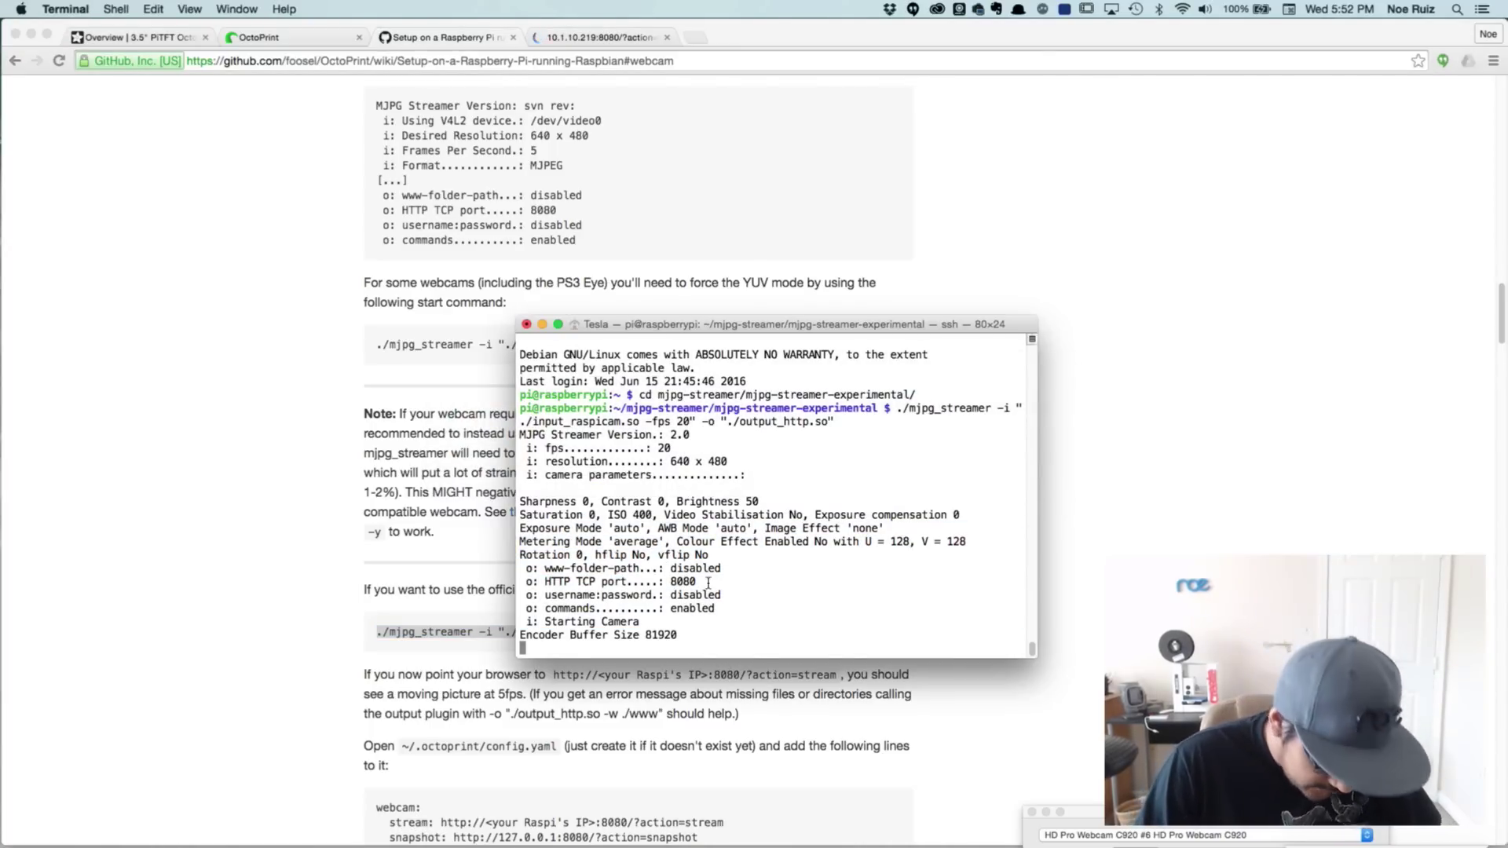
{"action": "key", "text": "ctrl+c"}
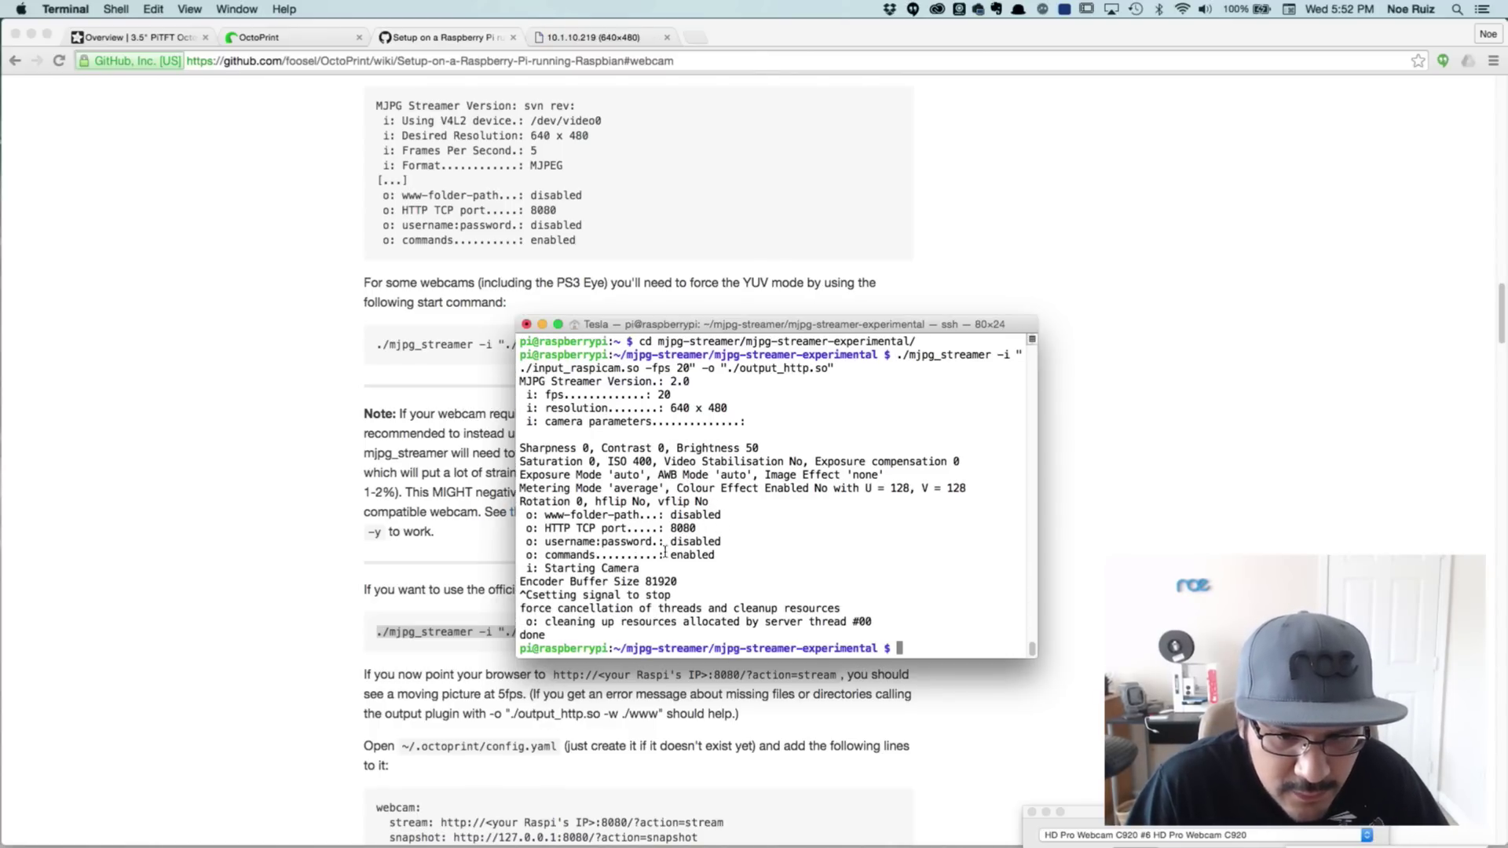
{"action": "key", "text": "Up"}
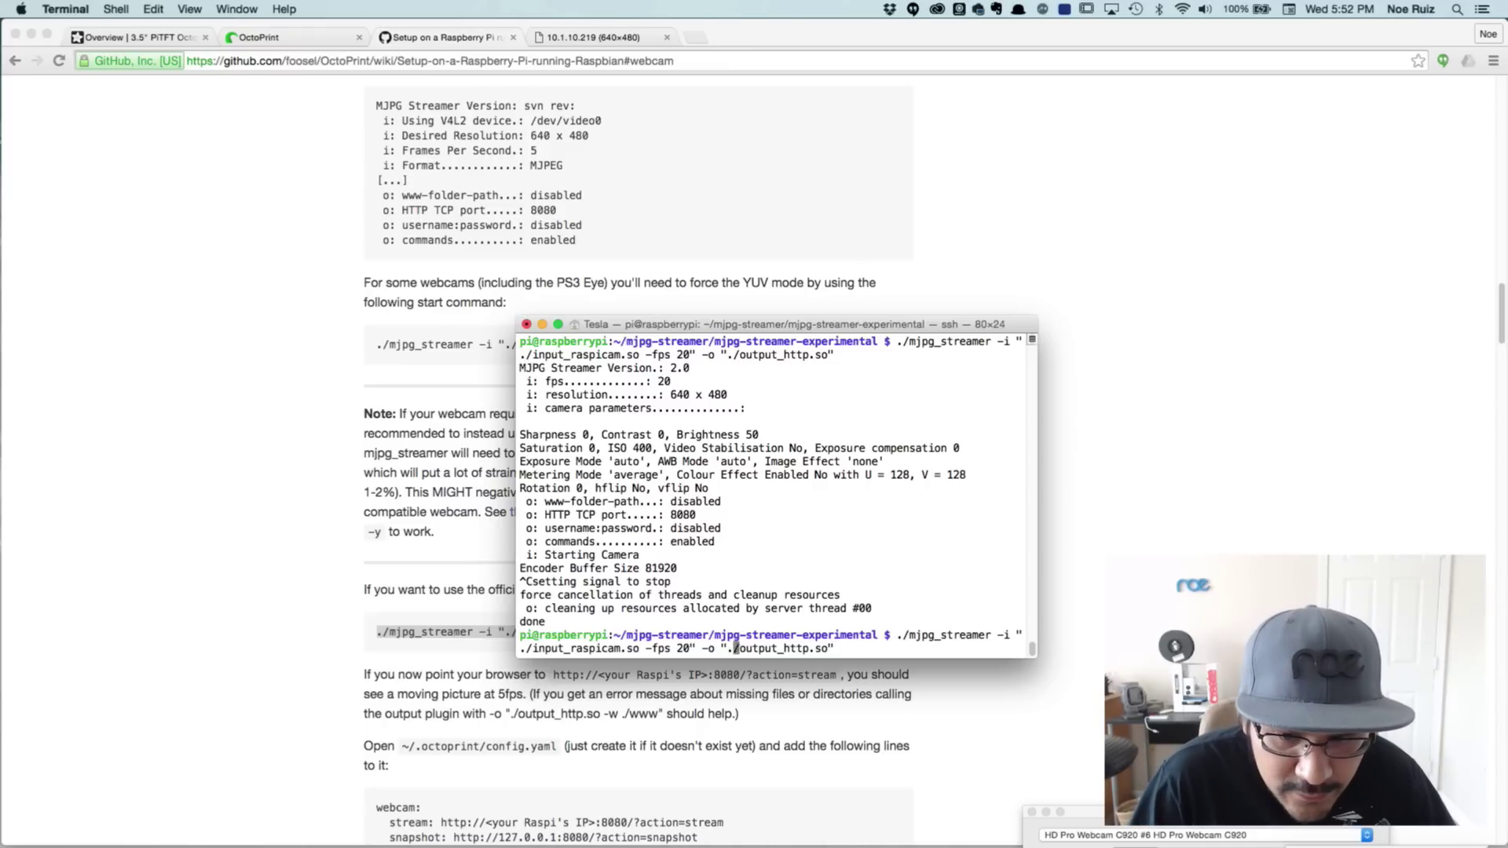
{"action": "key", "text": "Left"}
{"action": "key", "text": "Left"}
{"action": "key", "text": "Left"}
{"action": "key", "text": "Left"}
{"action": "key", "text": "Left"}
{"action": "key", "text": "Left"}
{"action": "key", "text": "Left"}
{"action": "key", "text": "Left"}
{"action": "key", "text": "Left"}
{"action": "key", "text": "Left"}
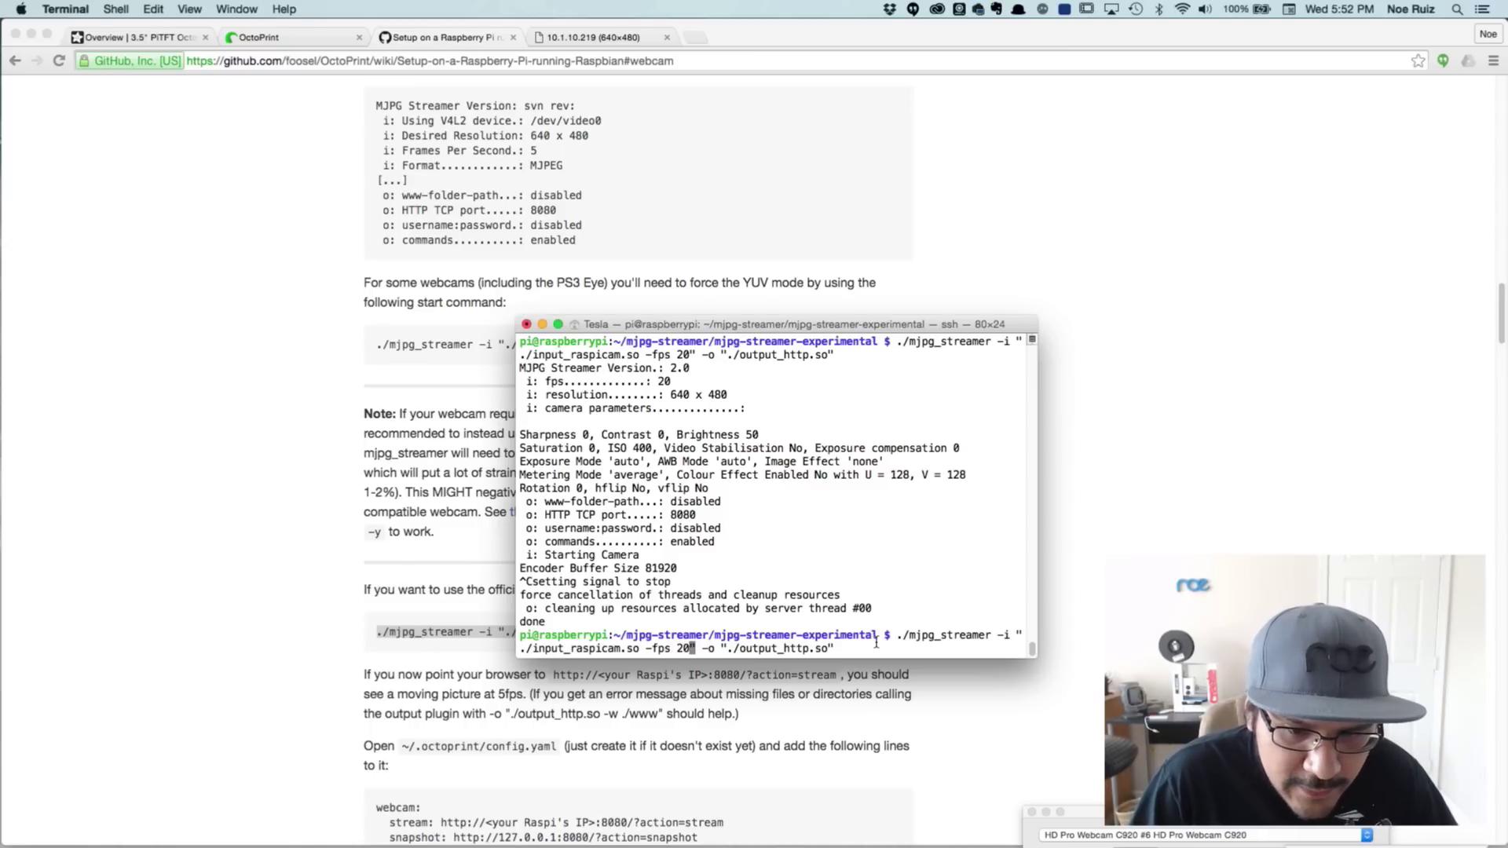
Back in the Chrome wiki, select the mjpg-streamer repository address from the git clone line
{"action": "key", "text": "super+Tab"}
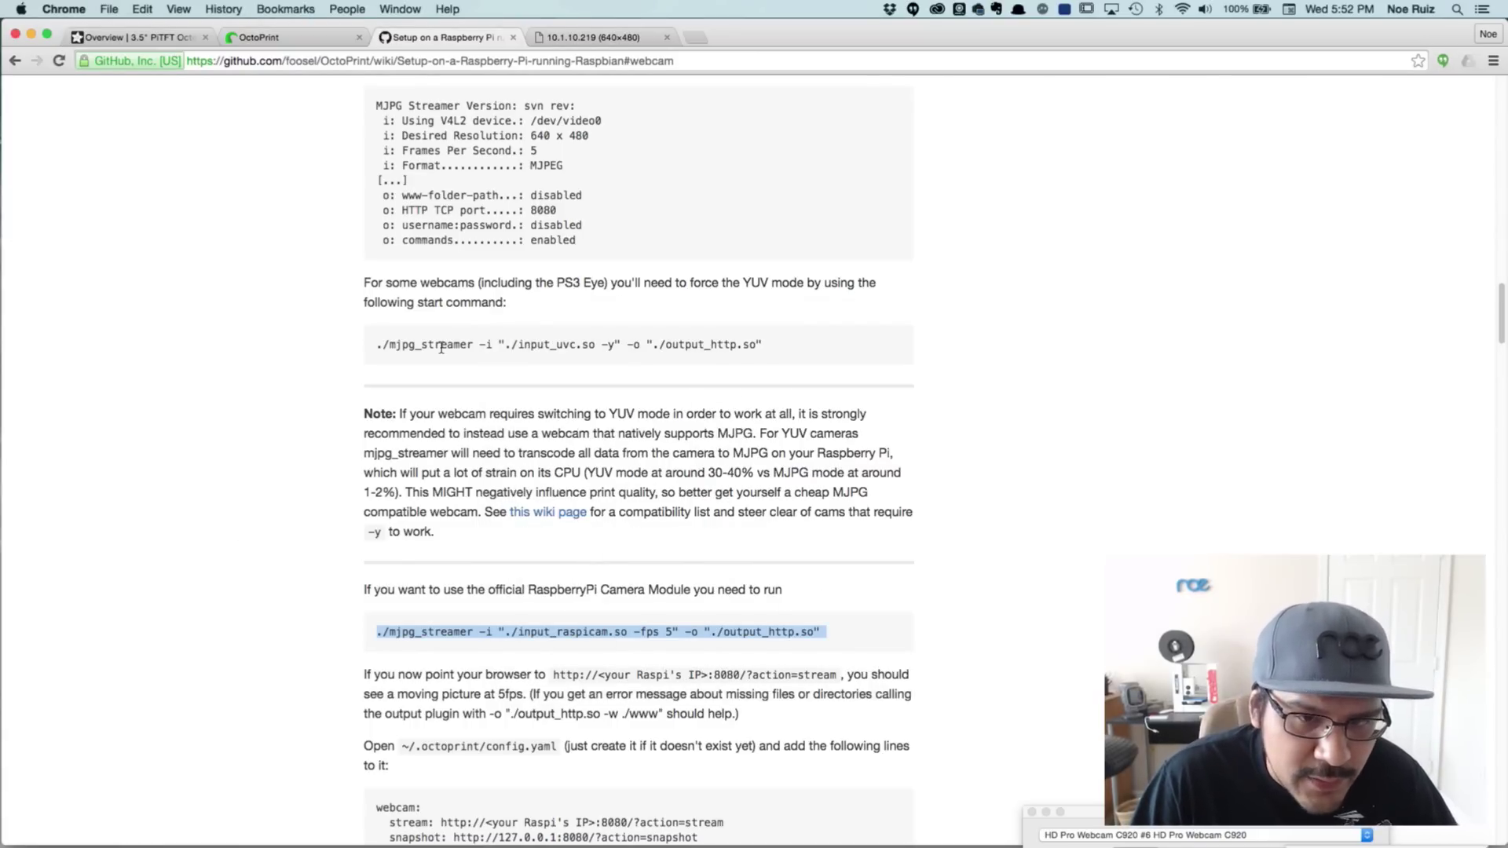
{"action": "scroll", "coordinate": [446, 368], "scroll_direction": "up", "scroll_amount": 12}
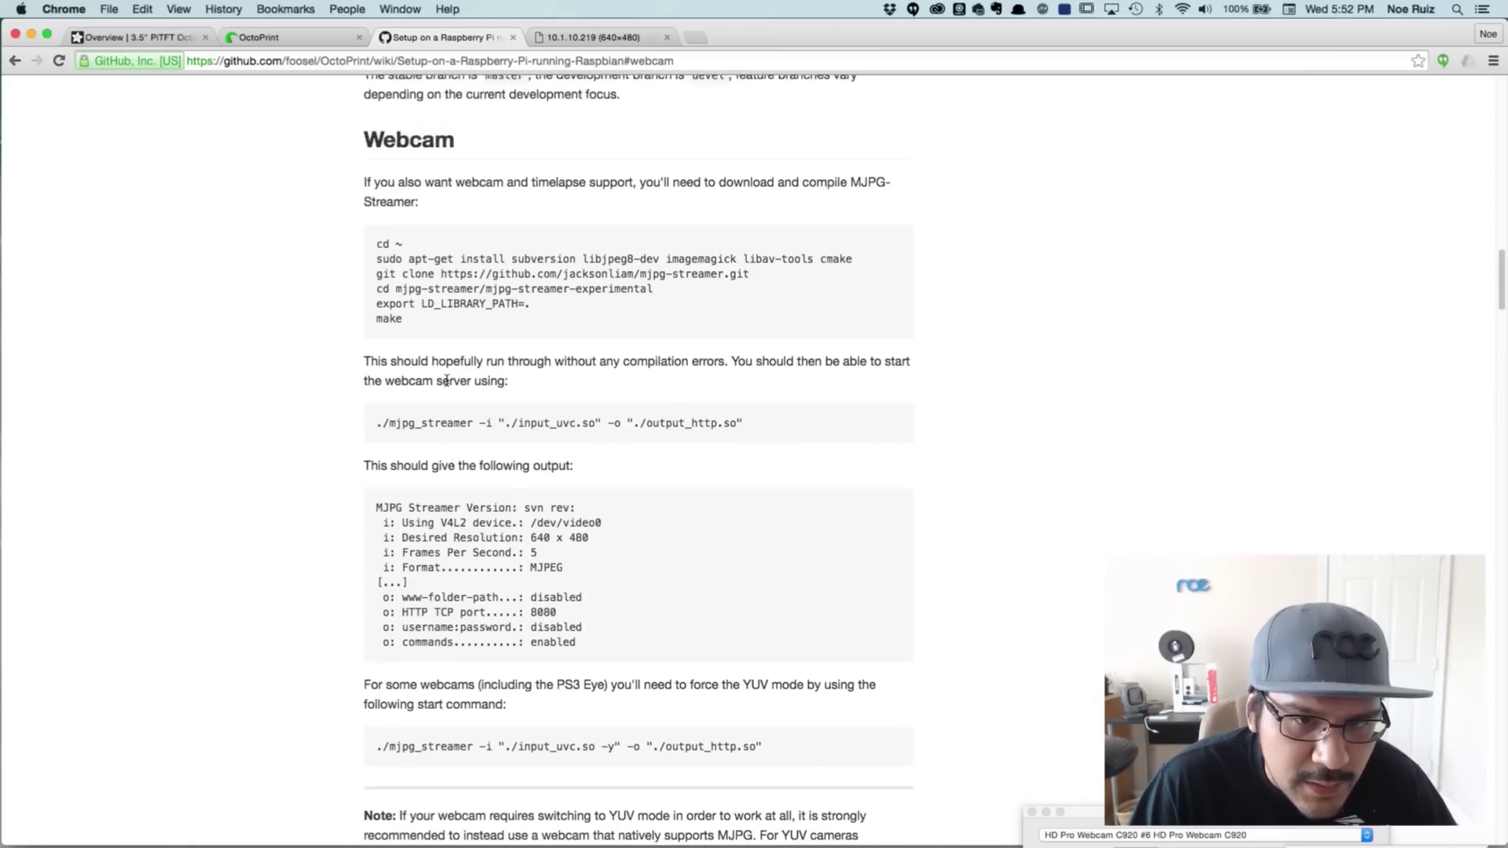
{"action": "scroll", "coordinate": [446, 384], "scroll_direction": "up", "scroll_amount": 1}
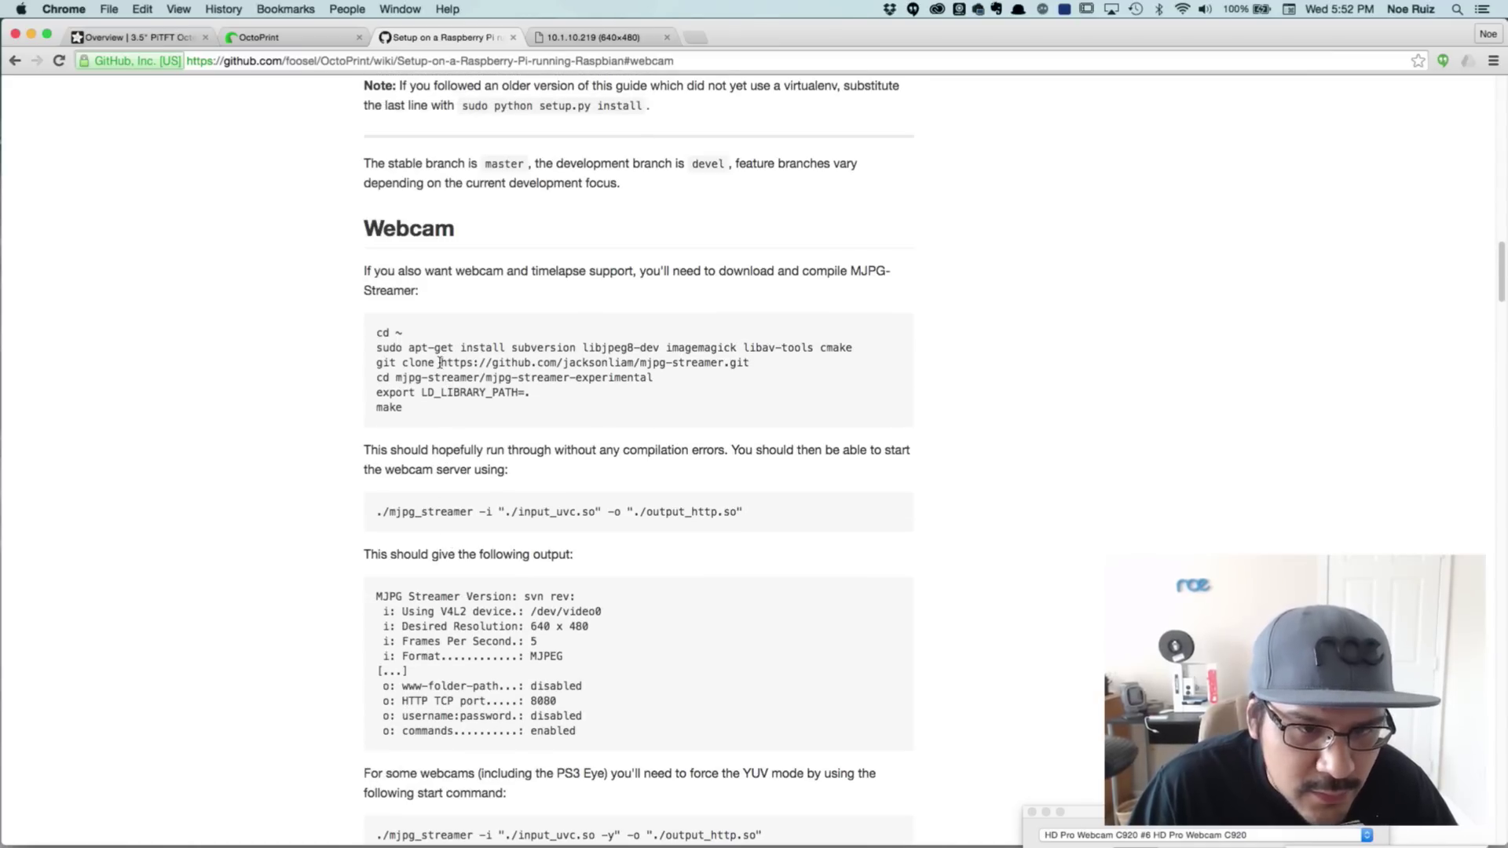
{"action": "left_click_drag", "start_coordinate": [441, 363], "coordinate": [738, 360]}
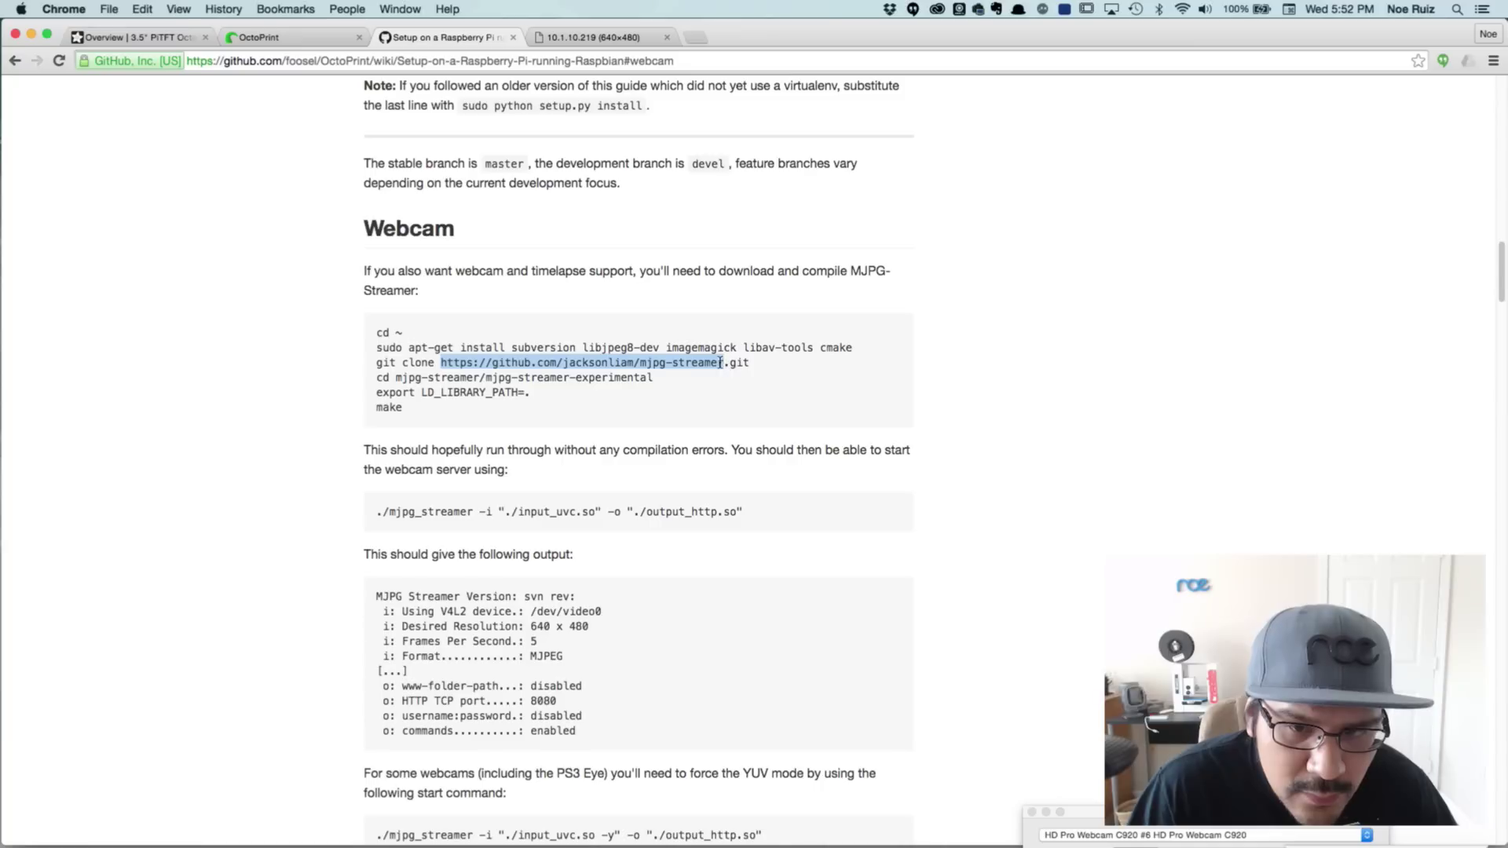
Load the mjpg-streamer repository in a new tab and open the input_raspicam documentation link in another
{"action": "key", "text": "super+c"}
{"action": "key", "text": "super+t"}
{"action": "key", "text": "super+v"}
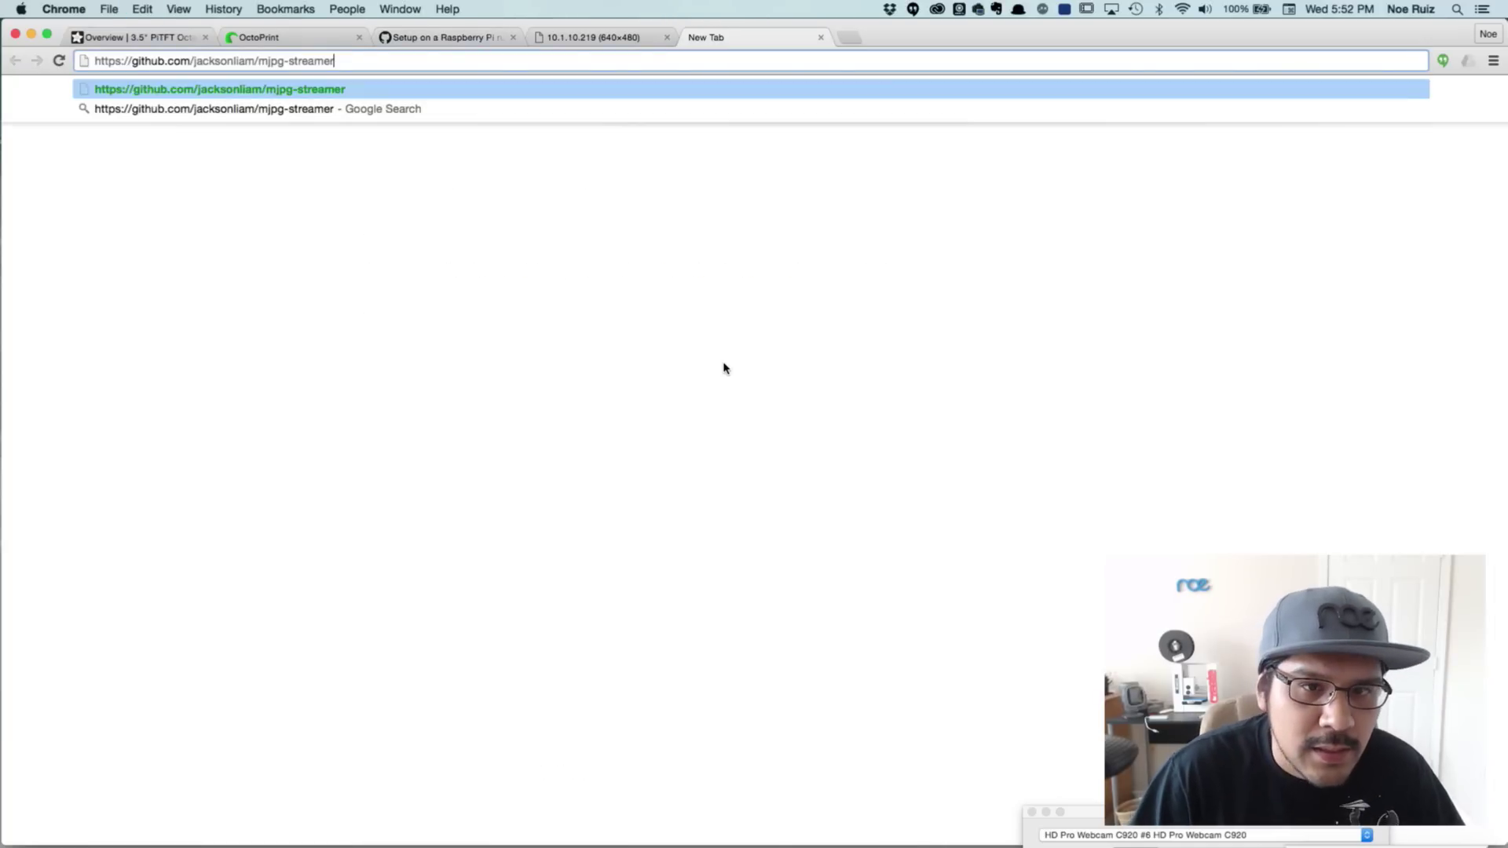
{"action": "key", "text": "Return"}
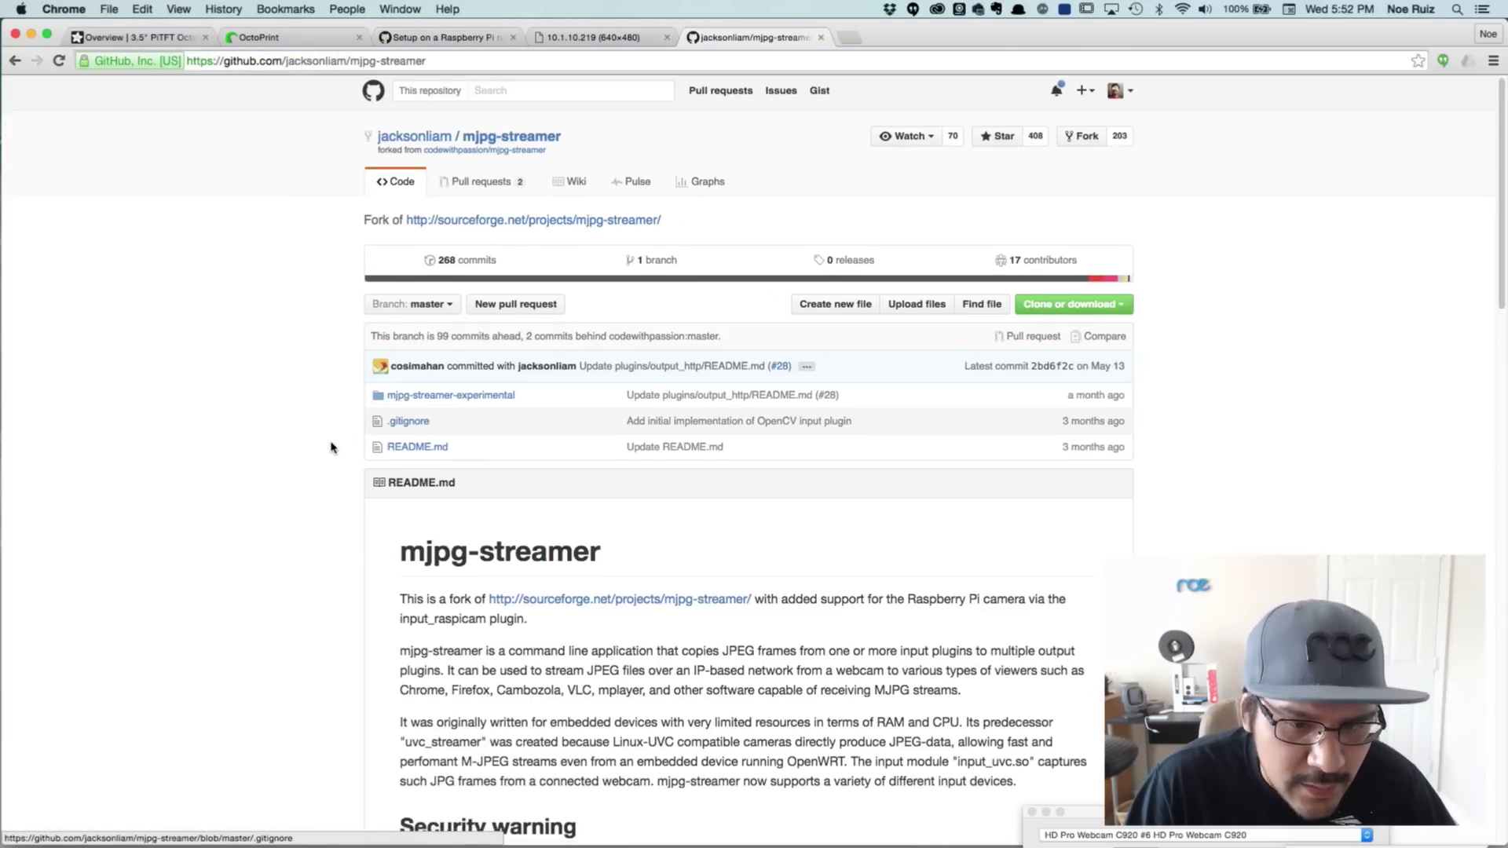
{"action": "scroll", "coordinate": [330, 448], "scroll_direction": "down", "scroll_amount": 8}
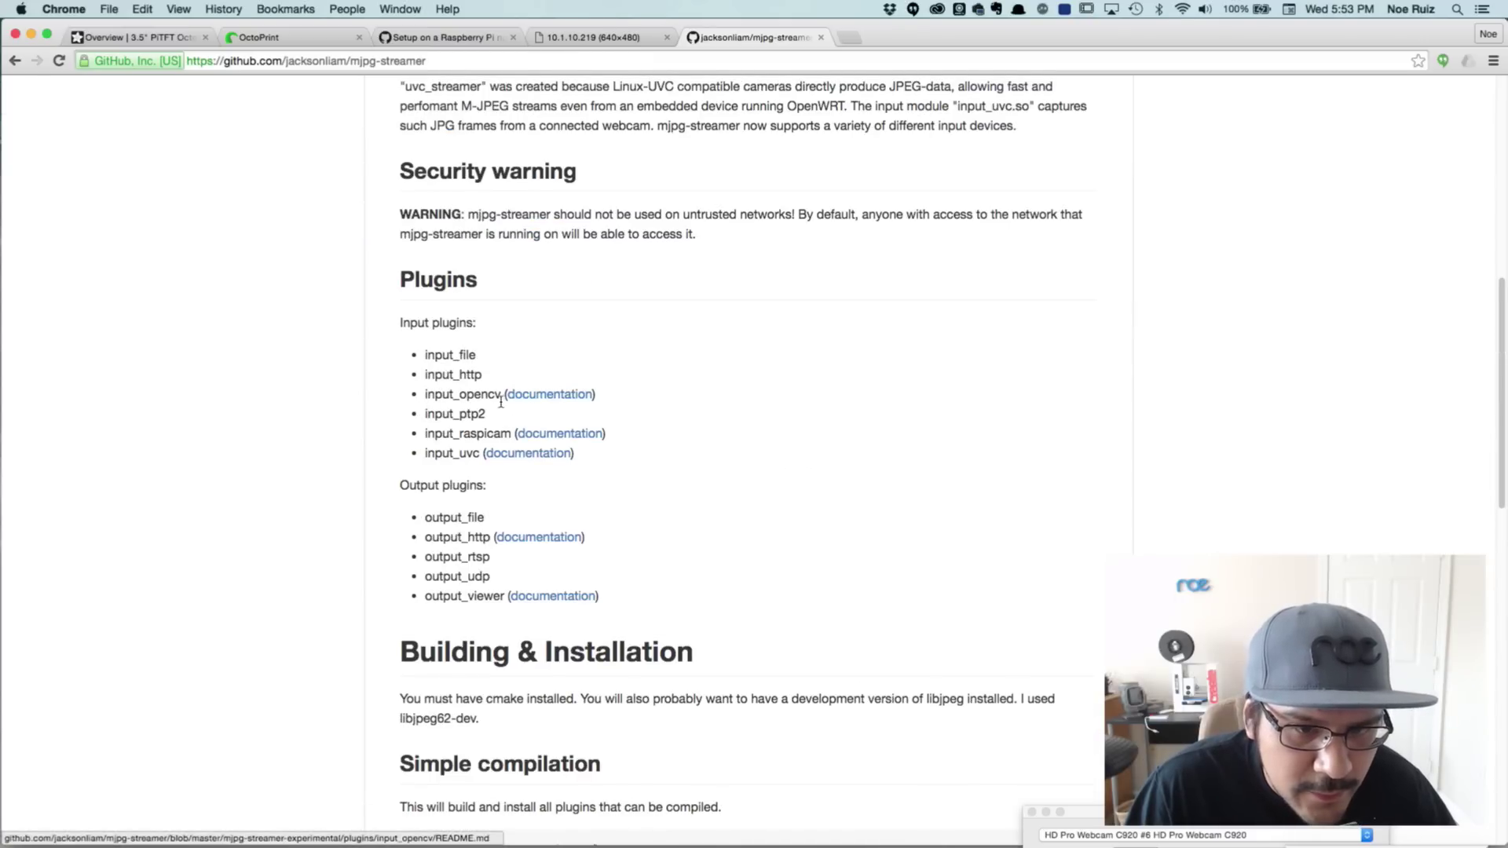
{"action": "right_click", "coordinate": [521, 434]}
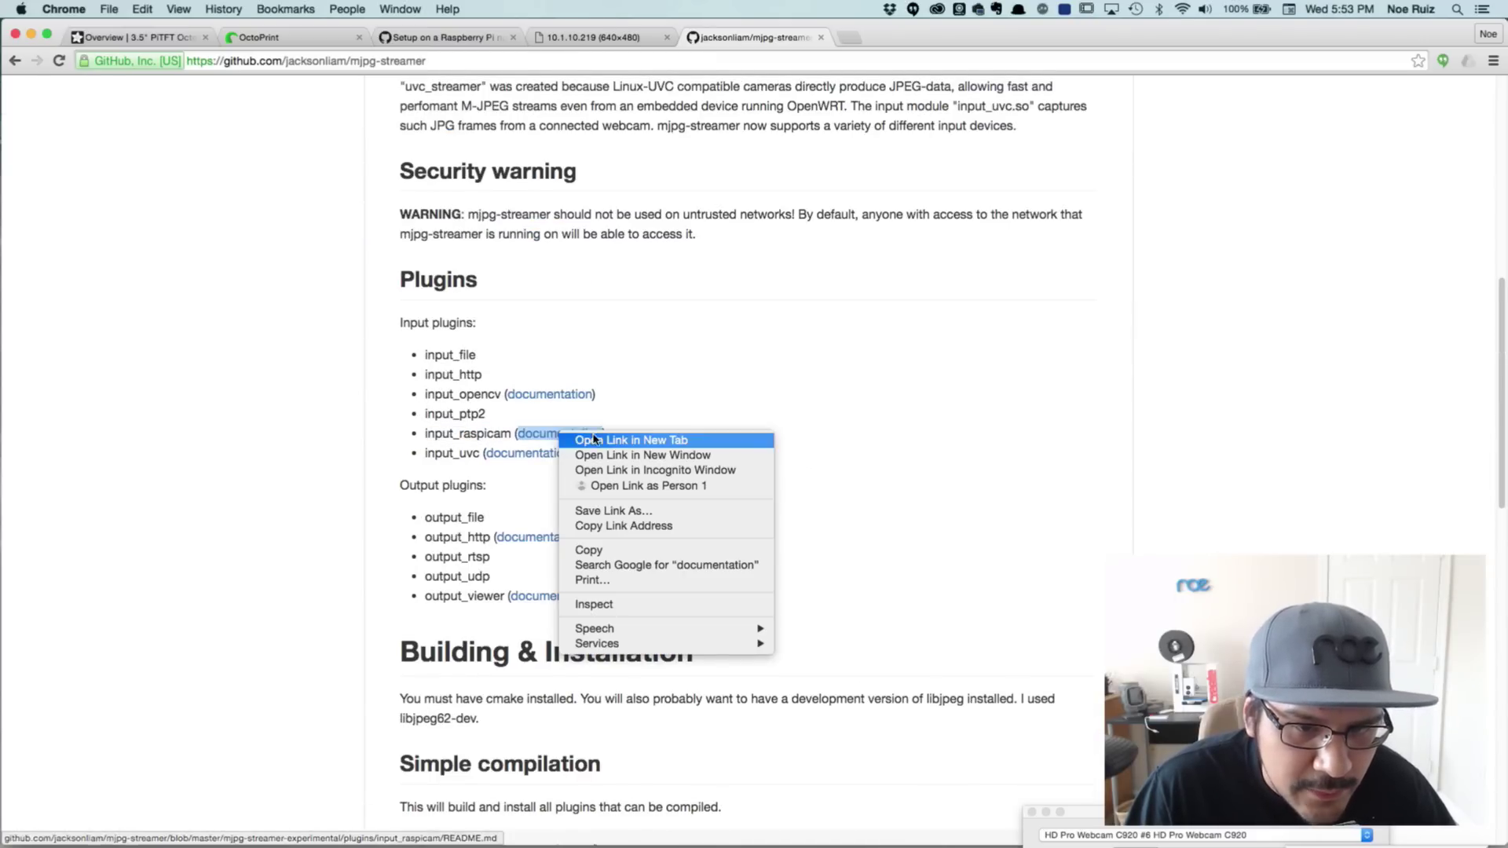
{"action": "left_click", "coordinate": [565, 438]}
Read the input_raspicam README's -x width and -y height options, checking the 640x480 stream
{"action": "left_click", "coordinate": [868, 37]}
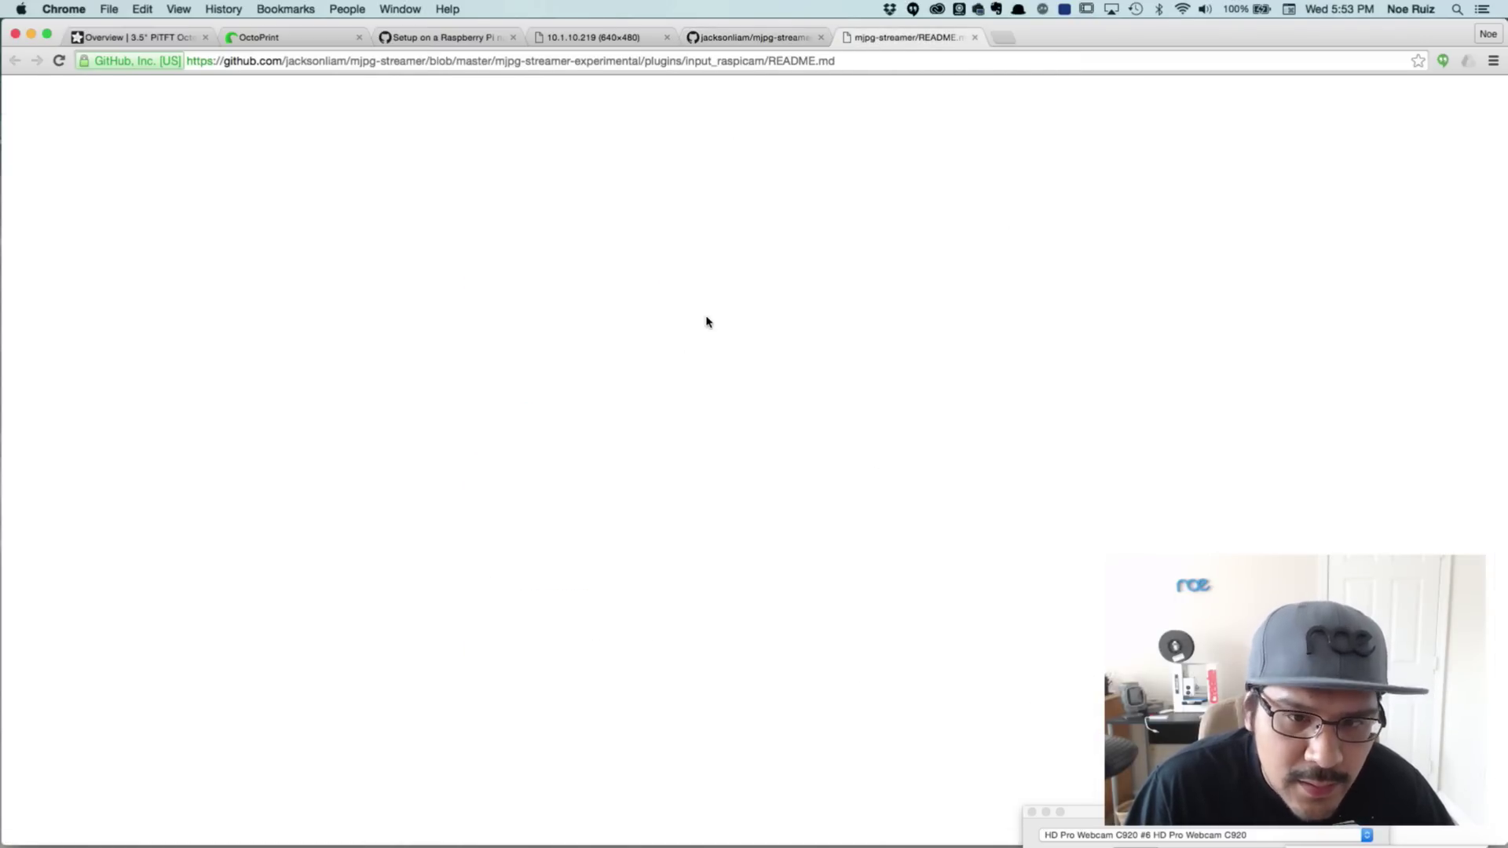
{"action": "scroll", "coordinate": [615, 440], "scroll_direction": "down", "scroll_amount": 2}
{"action": "scroll", "coordinate": [615, 440], "scroll_direction": "down", "scroll_amount": 6}
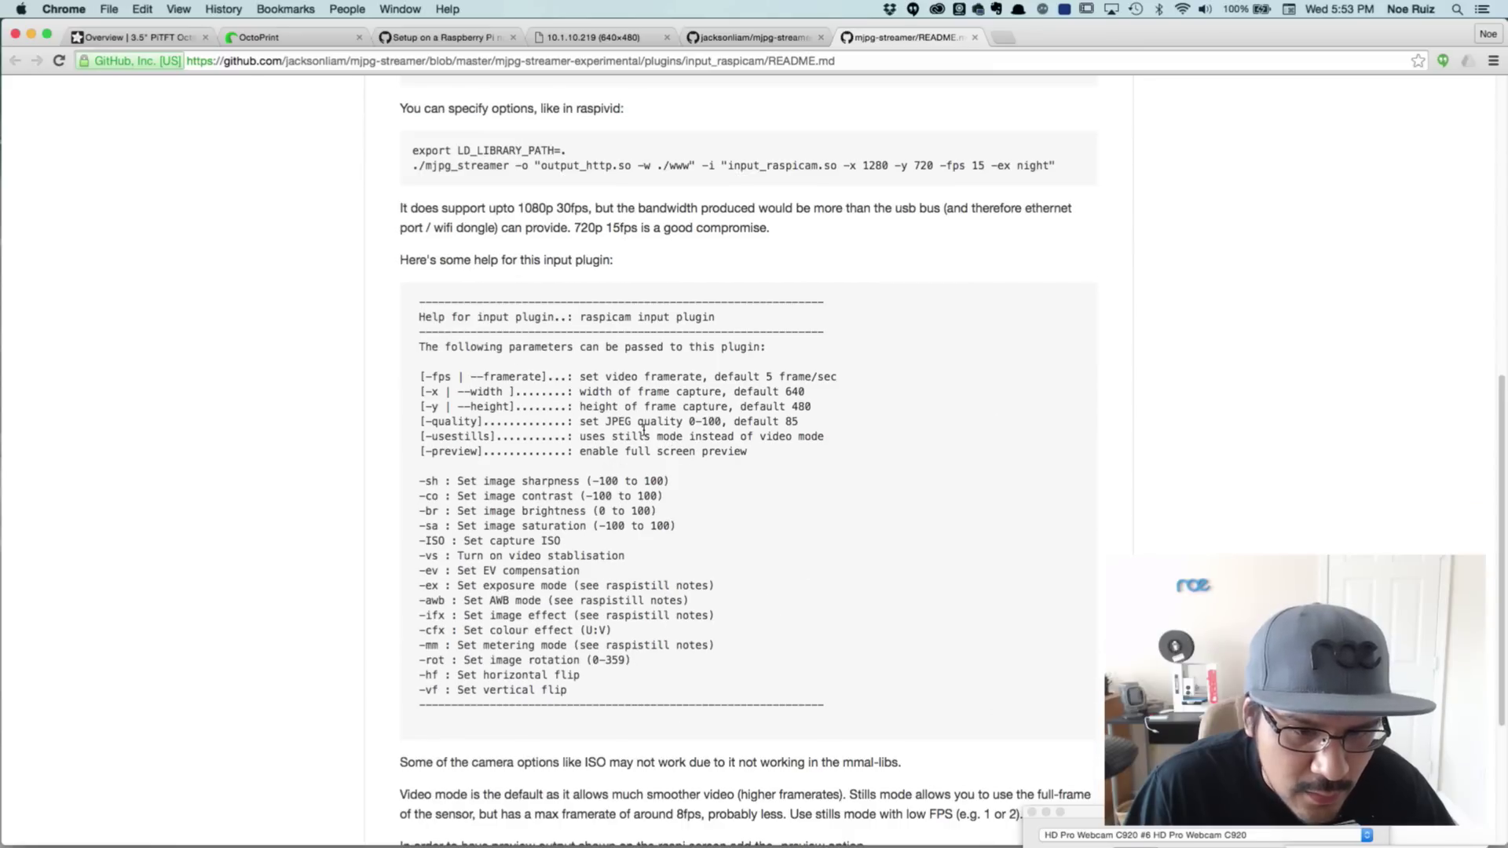
{"action": "left_click_drag", "start_coordinate": [429, 385], "coordinate": [478, 515]}
{"action": "left_click", "coordinate": [638, 679]}
{"action": "left_click", "coordinate": [478, 512]}
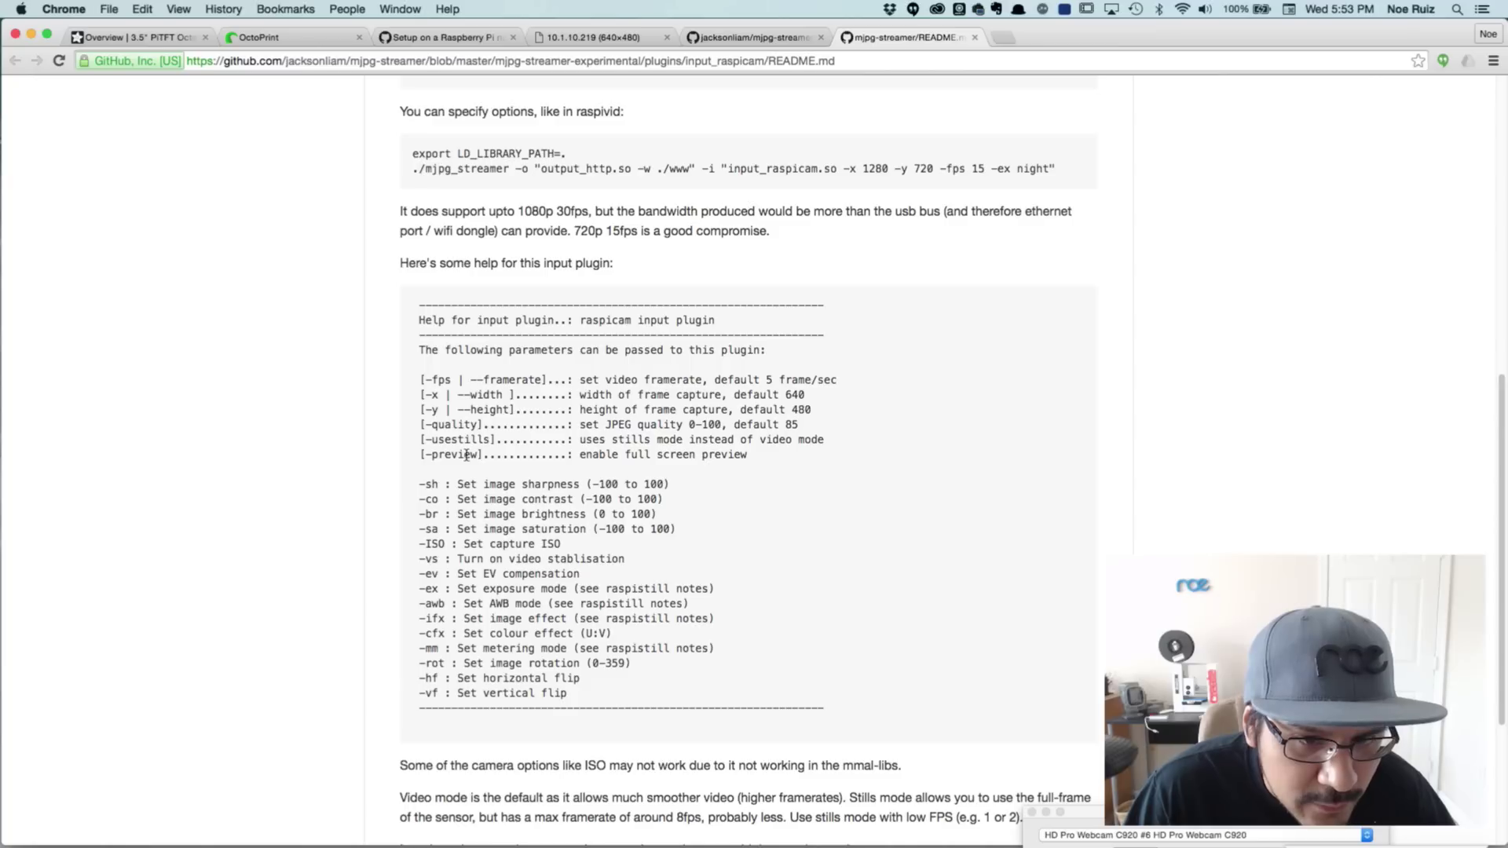
{"action": "left_click_drag", "start_coordinate": [428, 394], "coordinate": [442, 415]}
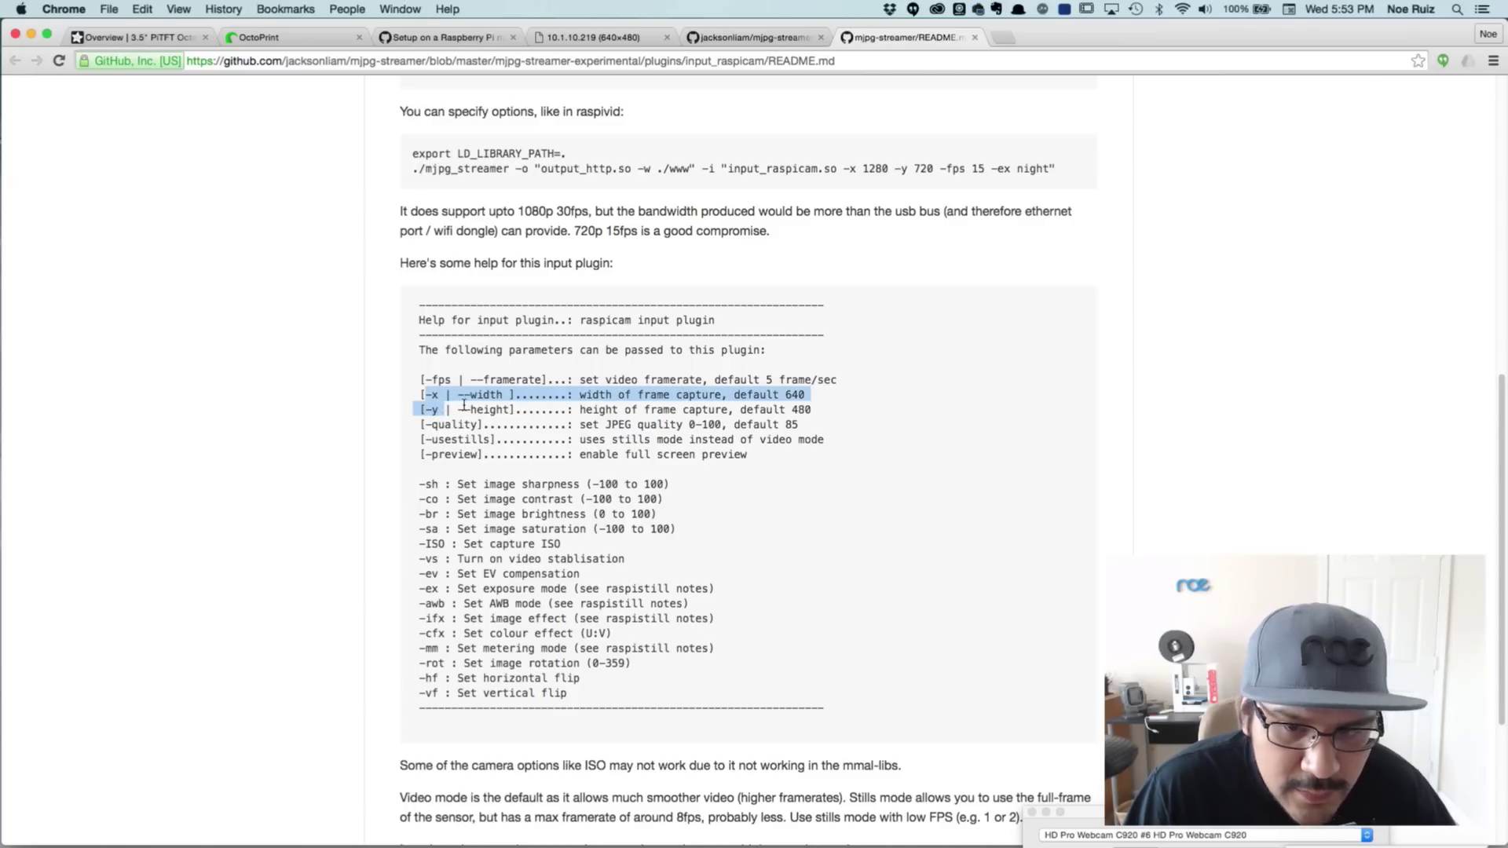
{"action": "left_click", "coordinate": [594, 38]}
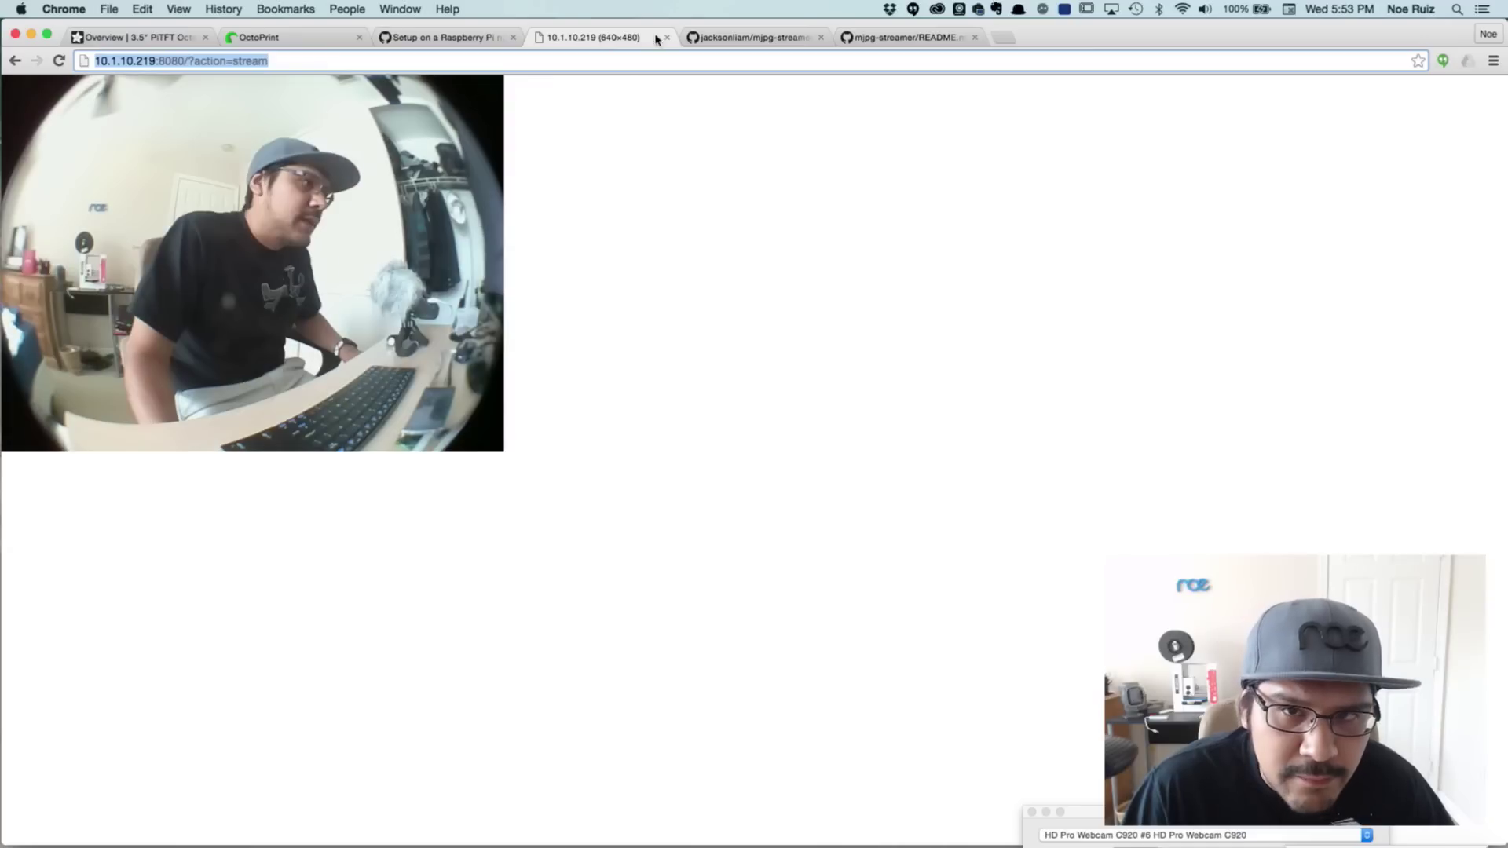
{"action": "left_click", "coordinate": [699, 37]}
Add -x 1280 -y 720 to the input_raspicam command and rerun mjpg_streamer at 20 fps
{"action": "key", "text": "ctrl+Tab"}
{"action": "key", "text": "super+Tab"}
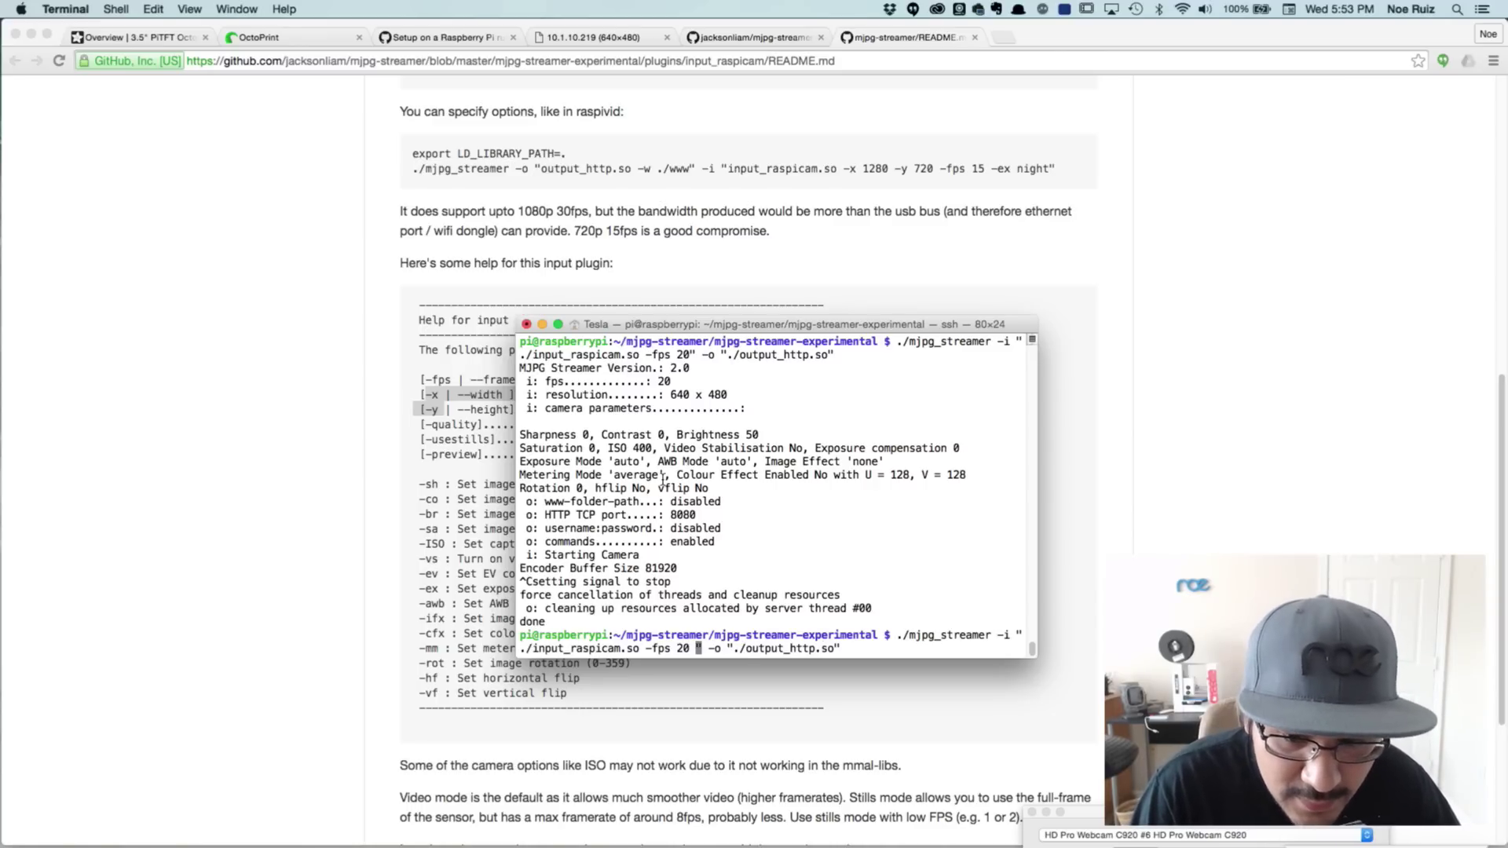
{"action": "key", "text": "super+Tab"}
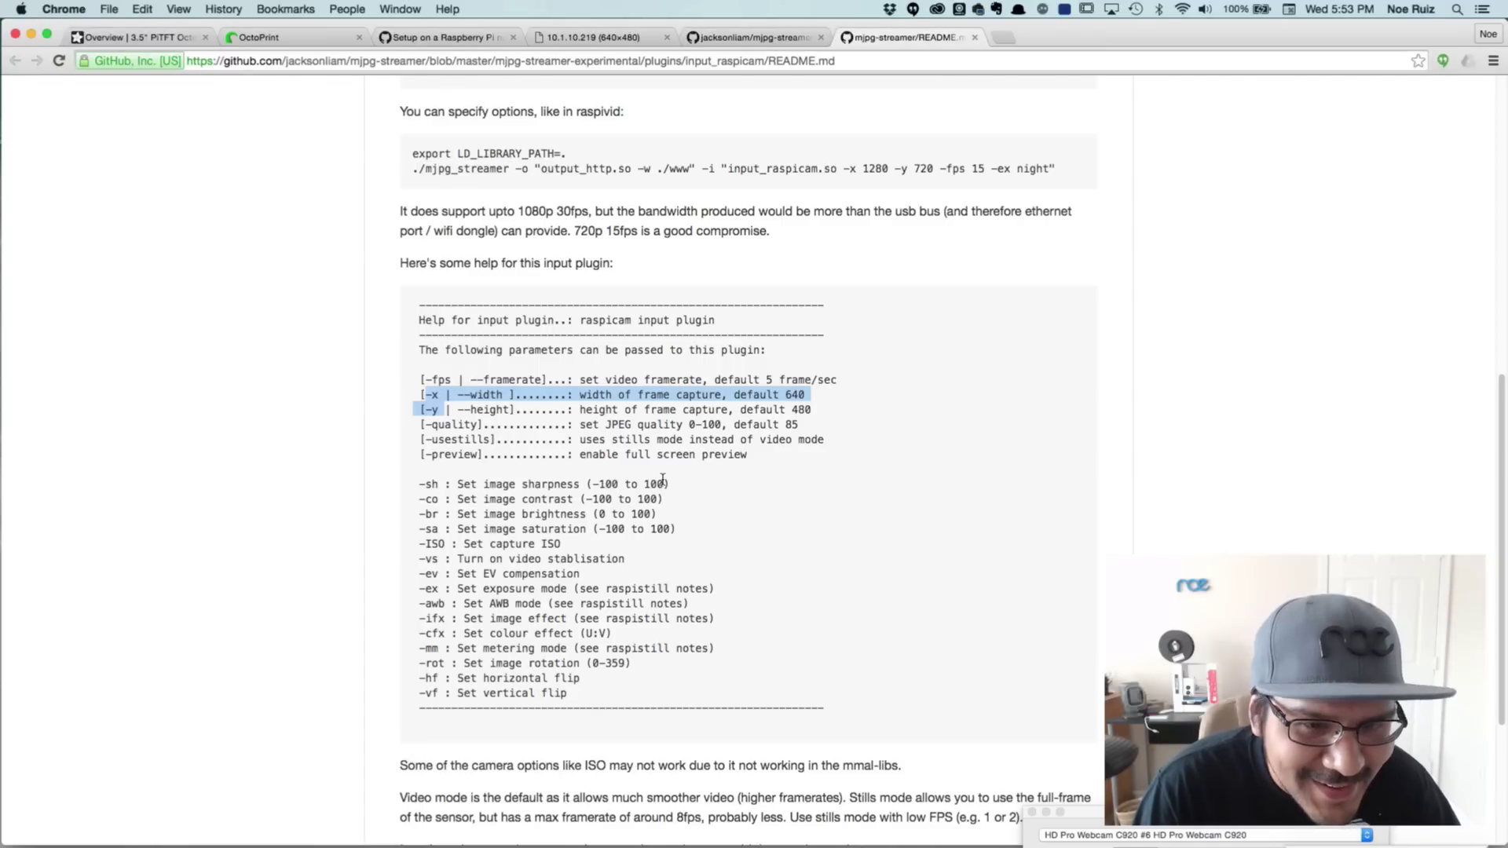
{"action": "key", "text": "super+Tab"}
{"action": "type", "text": "-x"}
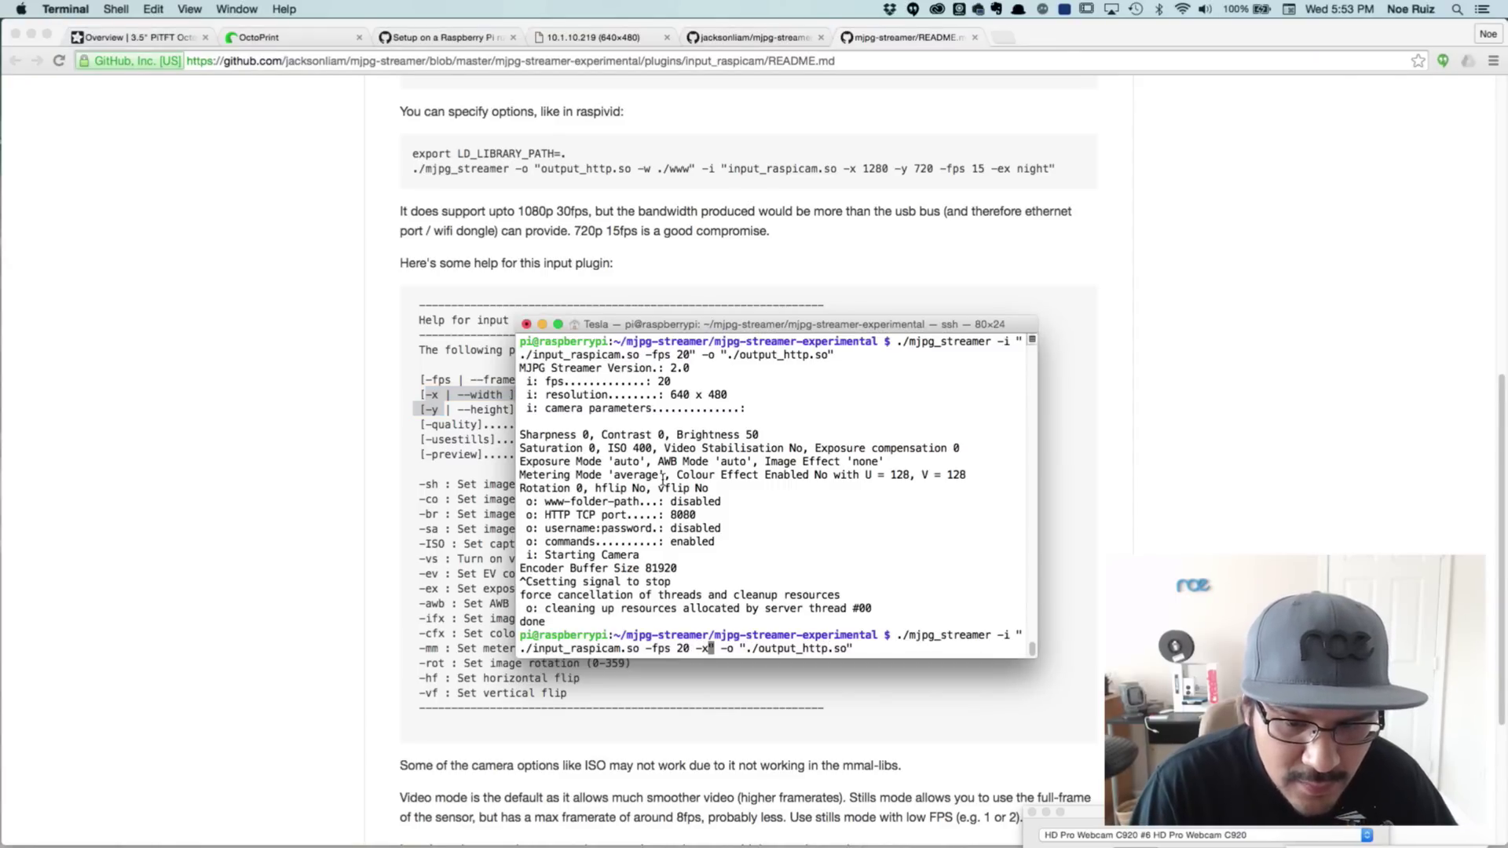
{"action": "type", "text": "12"}
{"action": "key", "text": "BackSpace"}
{"action": "key", "text": "BackSpace"}
{"action": "type", "text": "1280"}
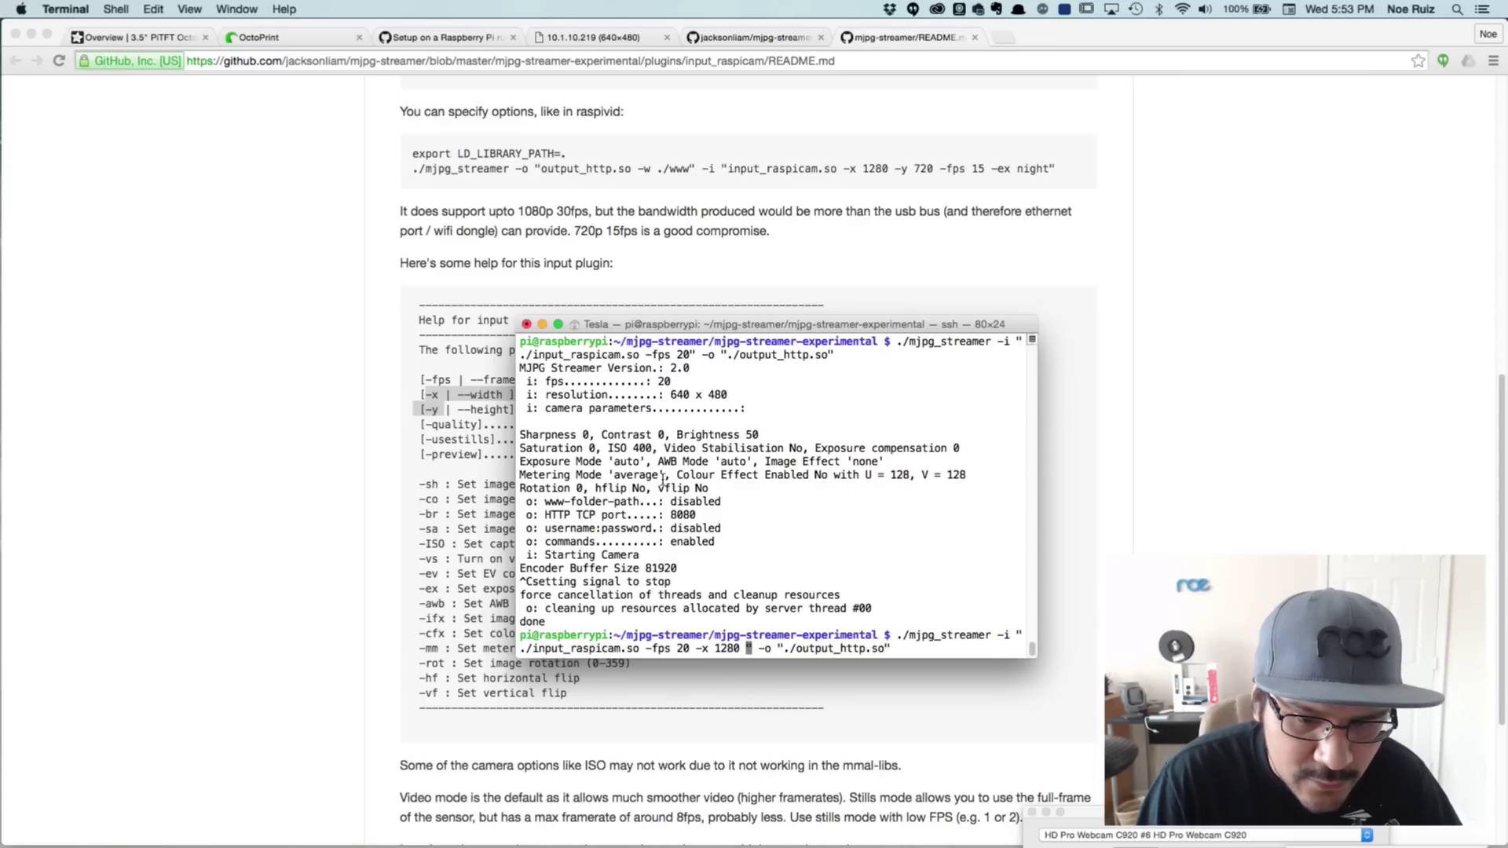
{"action": "type", "text": " -y "}
{"action": "type", "text": "7"}
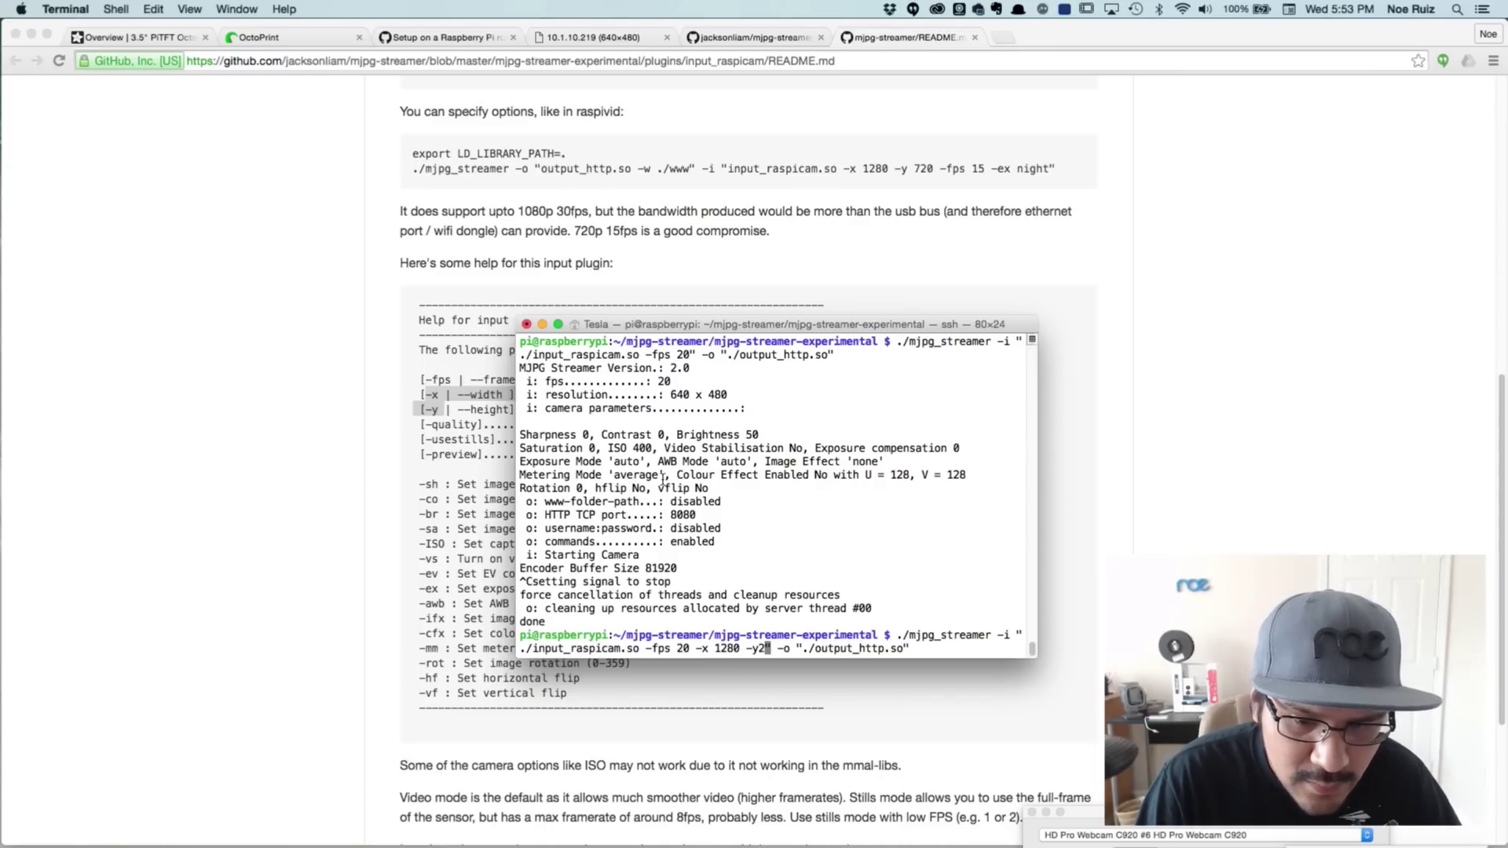
{"action": "type", "text": "20"}
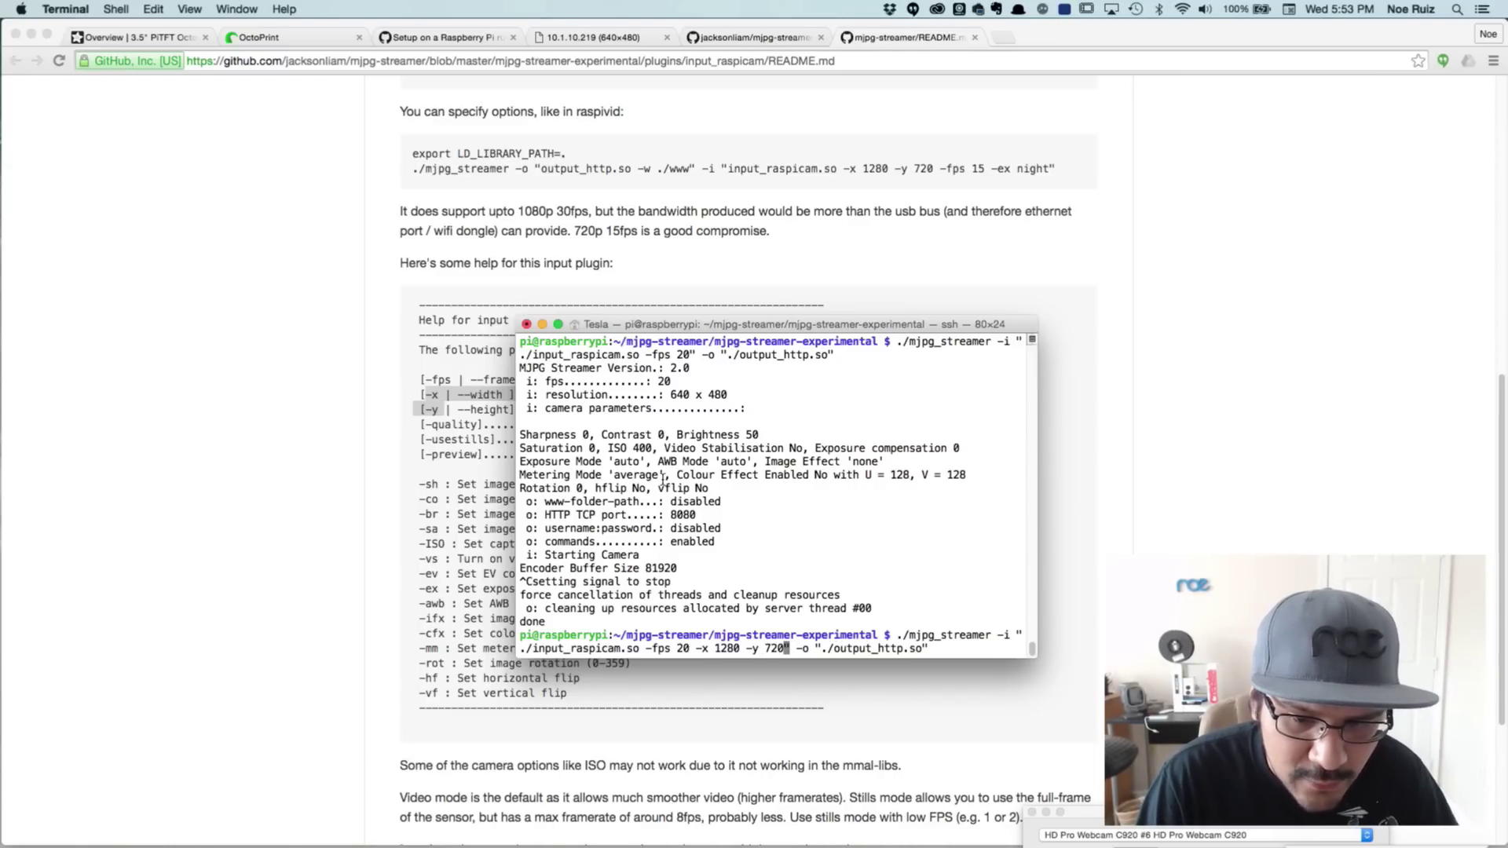
{"action": "key", "text": "Return"}
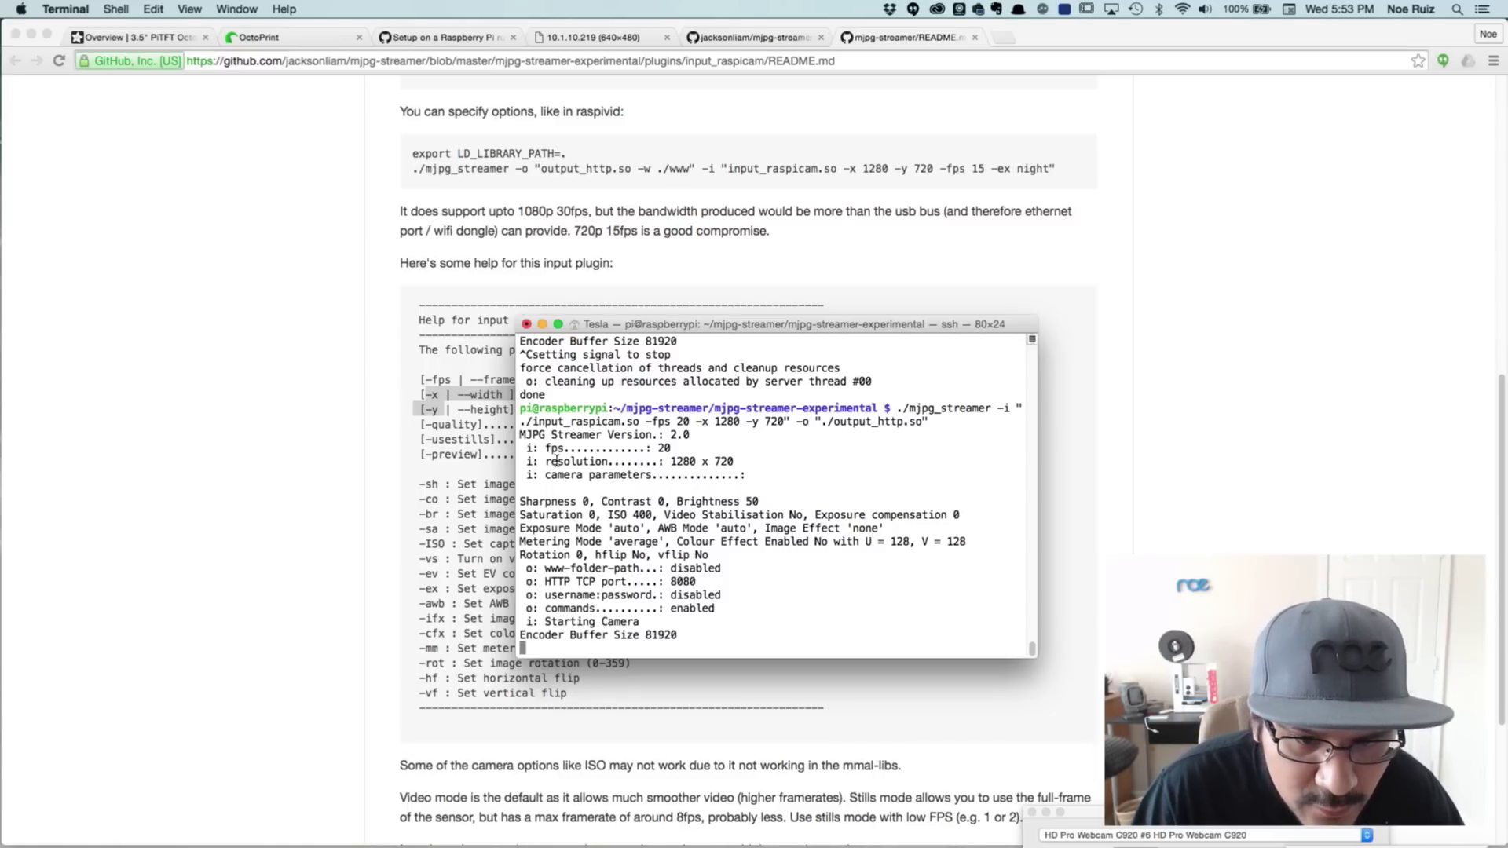
{"action": "left_click_drag", "start_coordinate": [556, 461], "coordinate": [736, 461]}
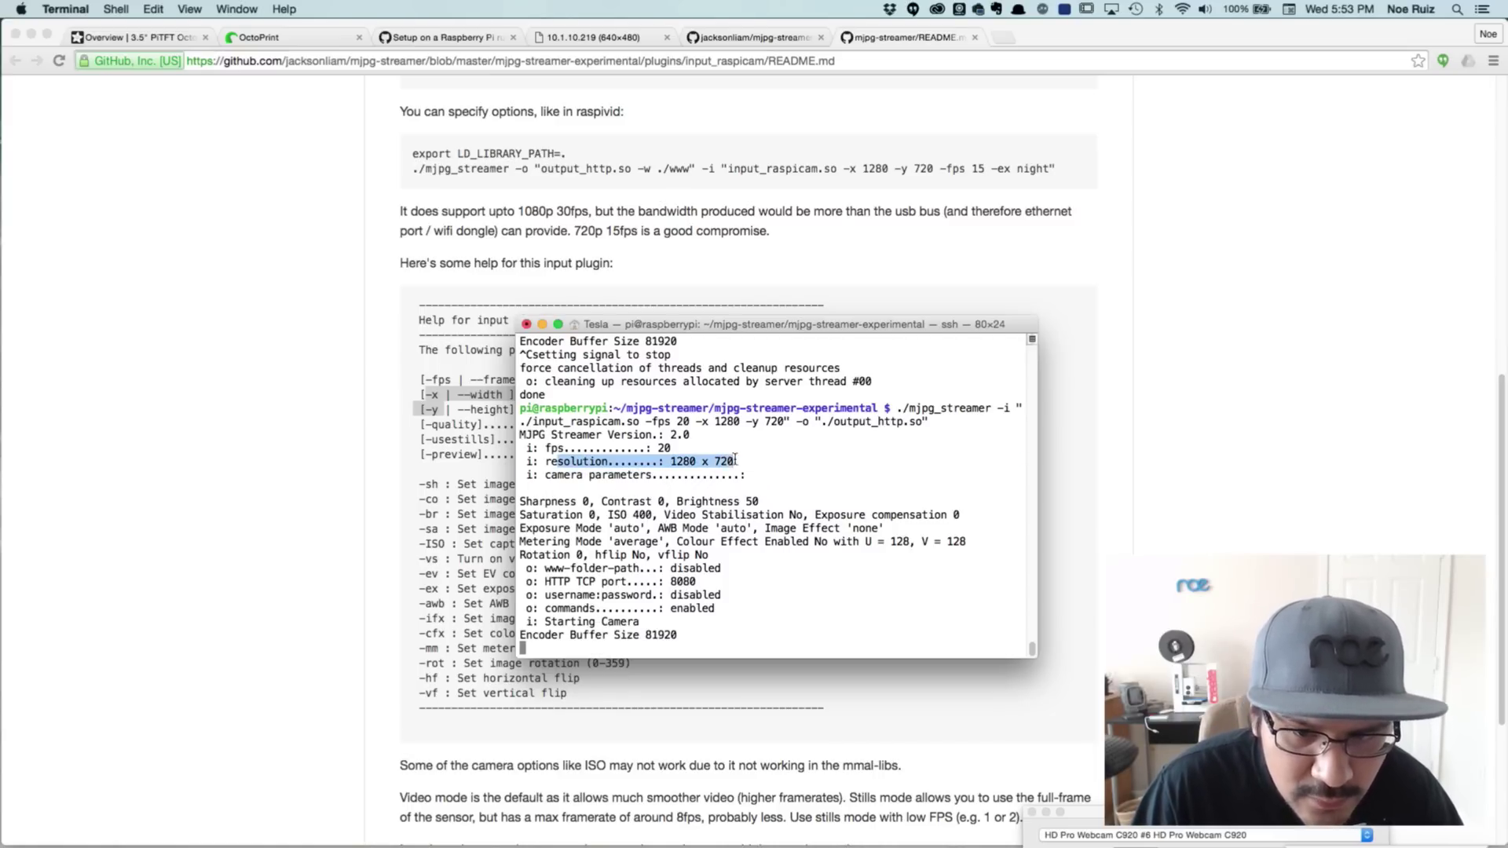
{"action": "left_click", "coordinate": [843, 45]}
Confirm the 1280x720 feed on OctoPrint's Control tab, then revisit the input_raspicam README parameter list
{"action": "left_click", "coordinate": [455, 37]}
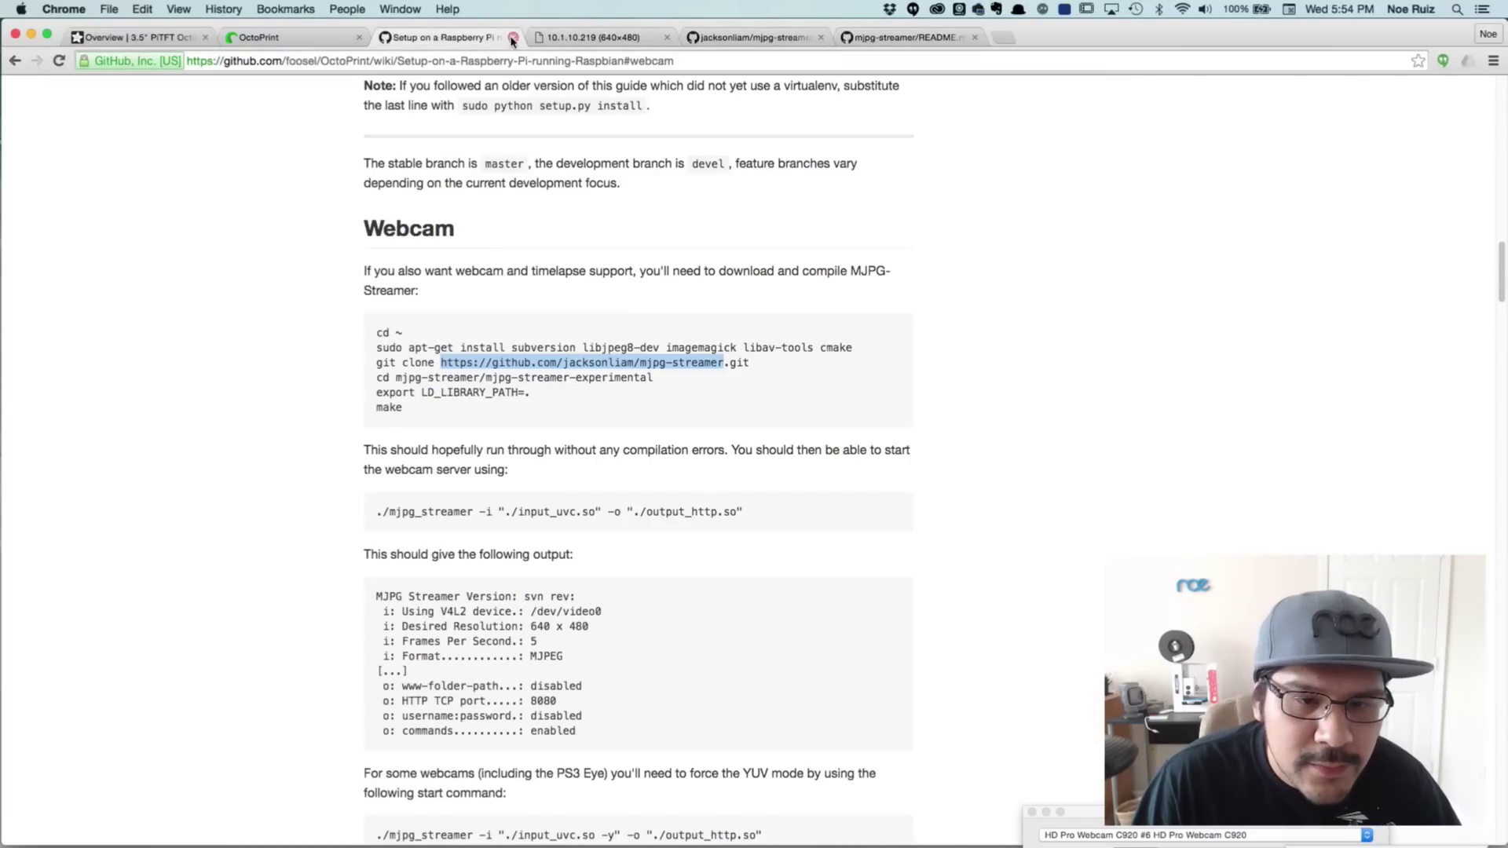
{"action": "left_click", "coordinate": [291, 37]}
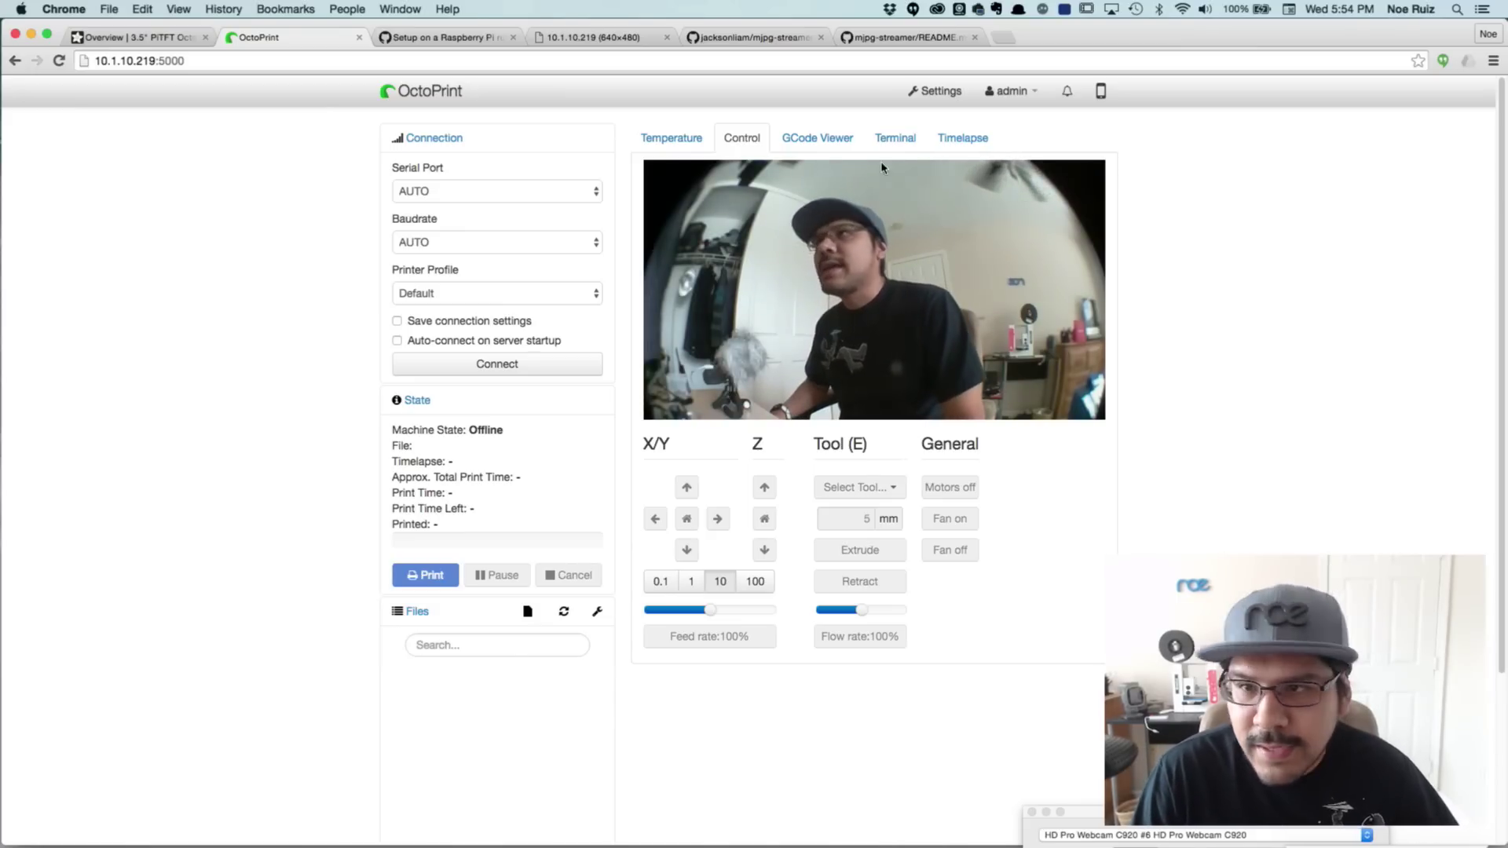
{"action": "left_click", "coordinate": [968, 144]}
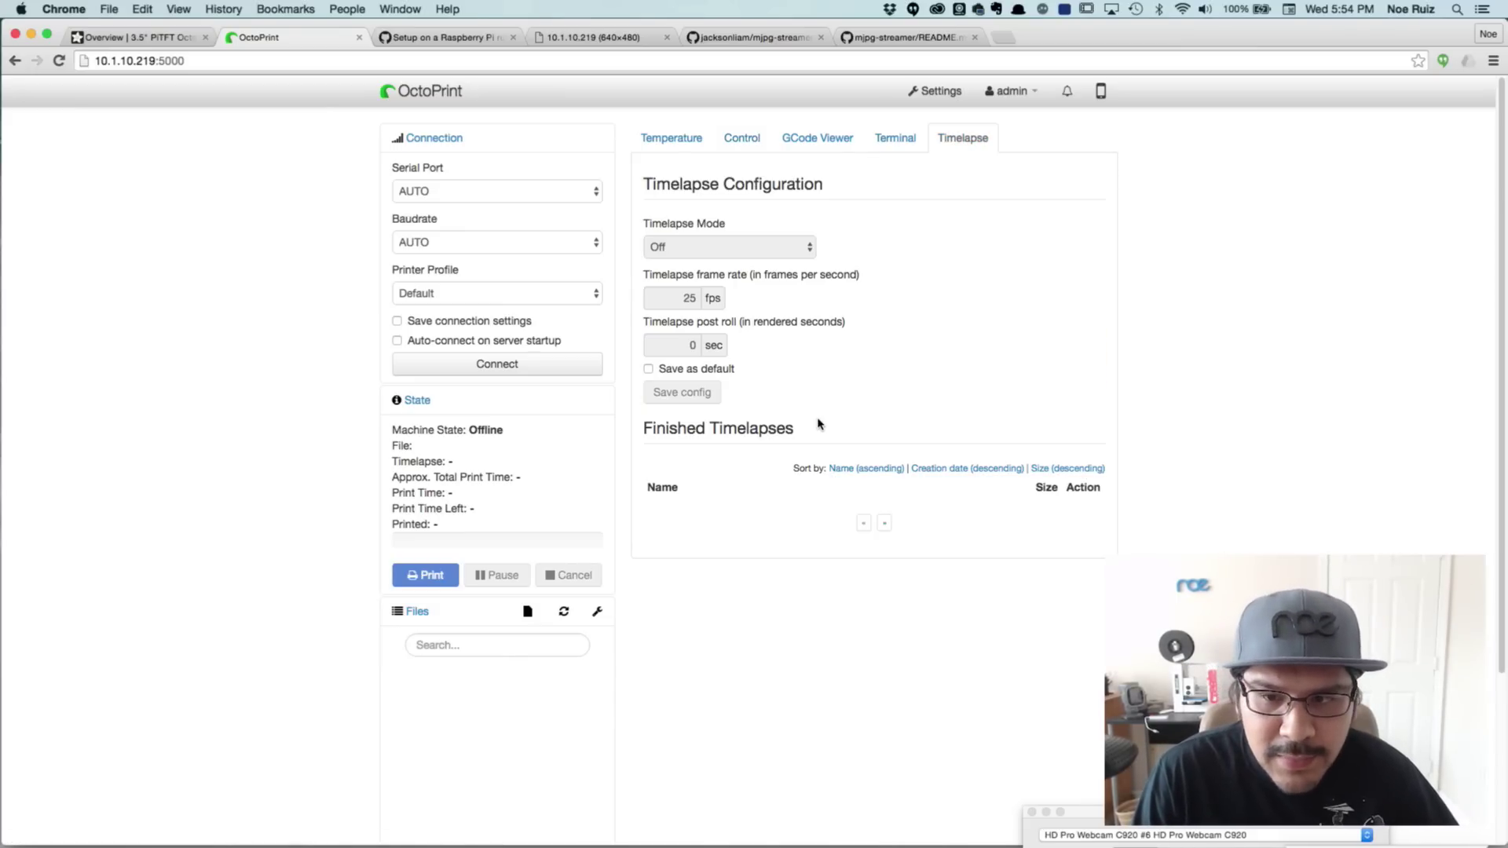
{"action": "left_click", "coordinate": [740, 139]}
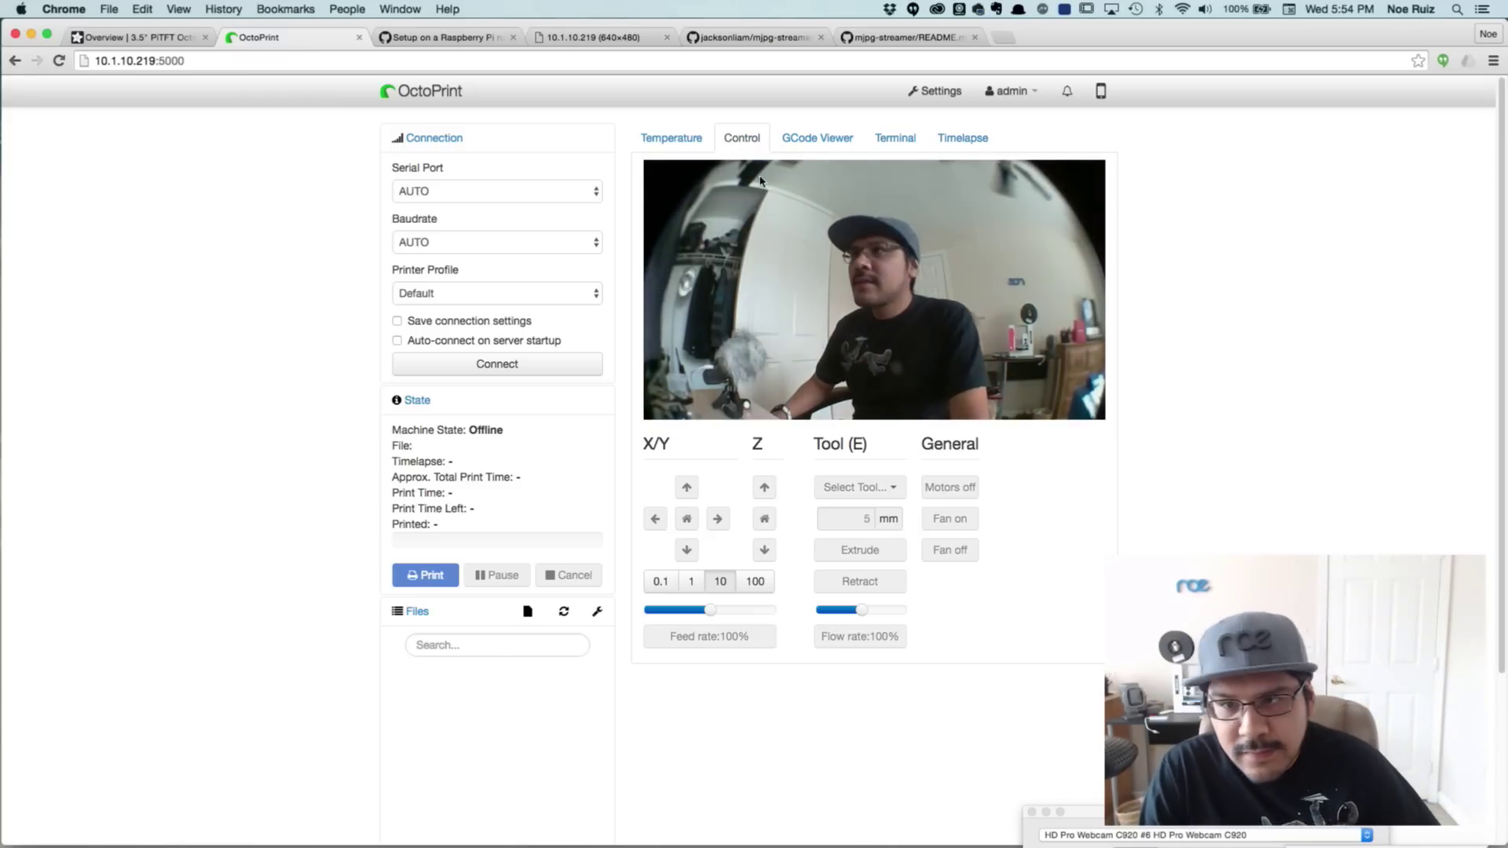
{"action": "left_click", "coordinate": [903, 37]}
{"action": "left_click_drag", "start_coordinate": [593, 379], "coordinate": [692, 638]}
{"action": "left_click", "coordinate": [729, 638]}
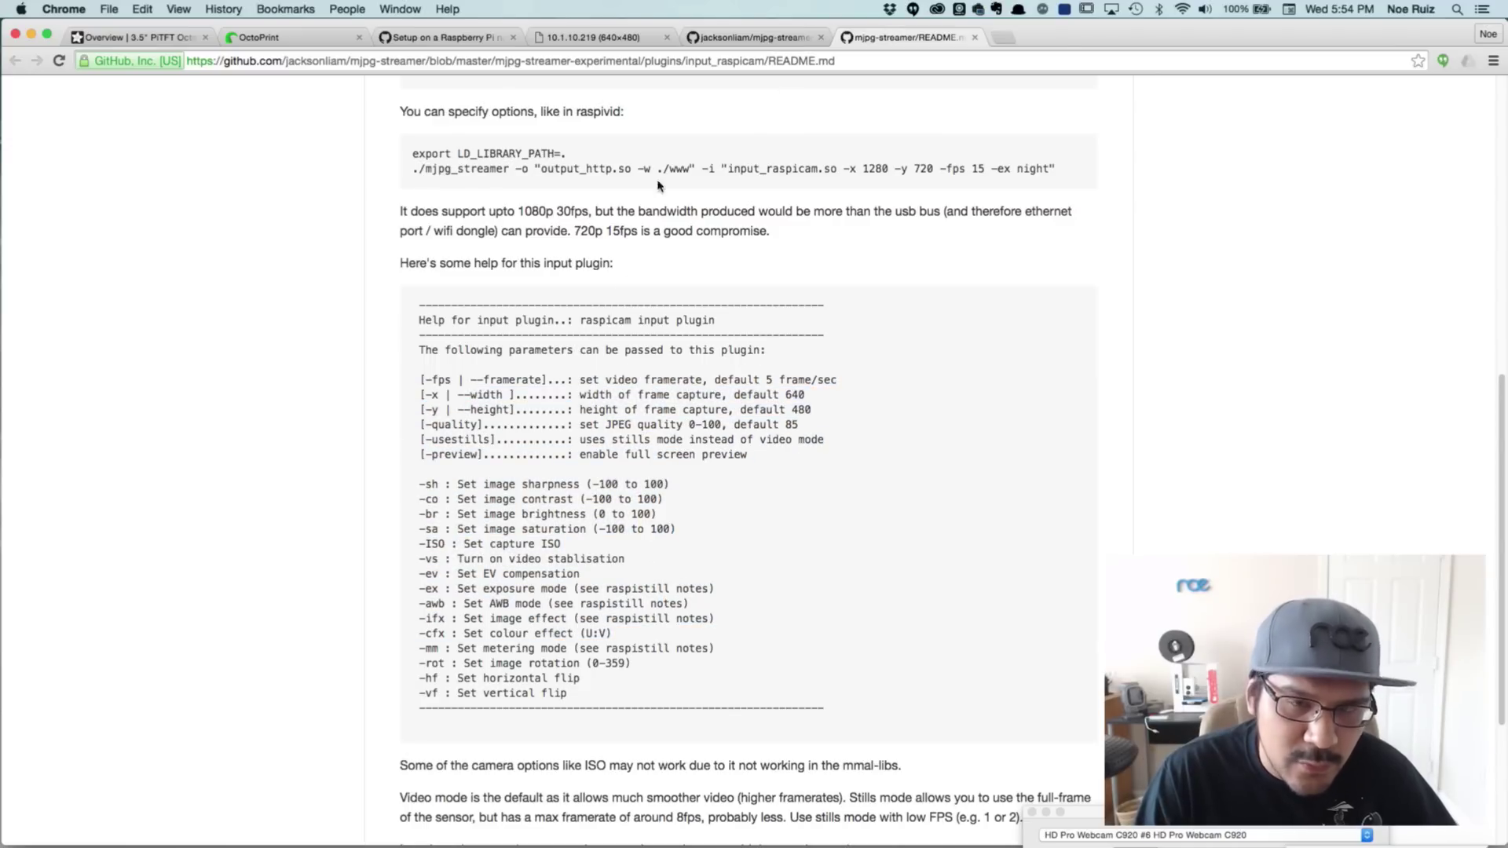
Compare the mjpg-streamer repository, the raw camera stream and the OctoPrint setup wiki
{"action": "left_click", "coordinate": [694, 38]}
{"action": "left_click", "coordinate": [620, 38]}
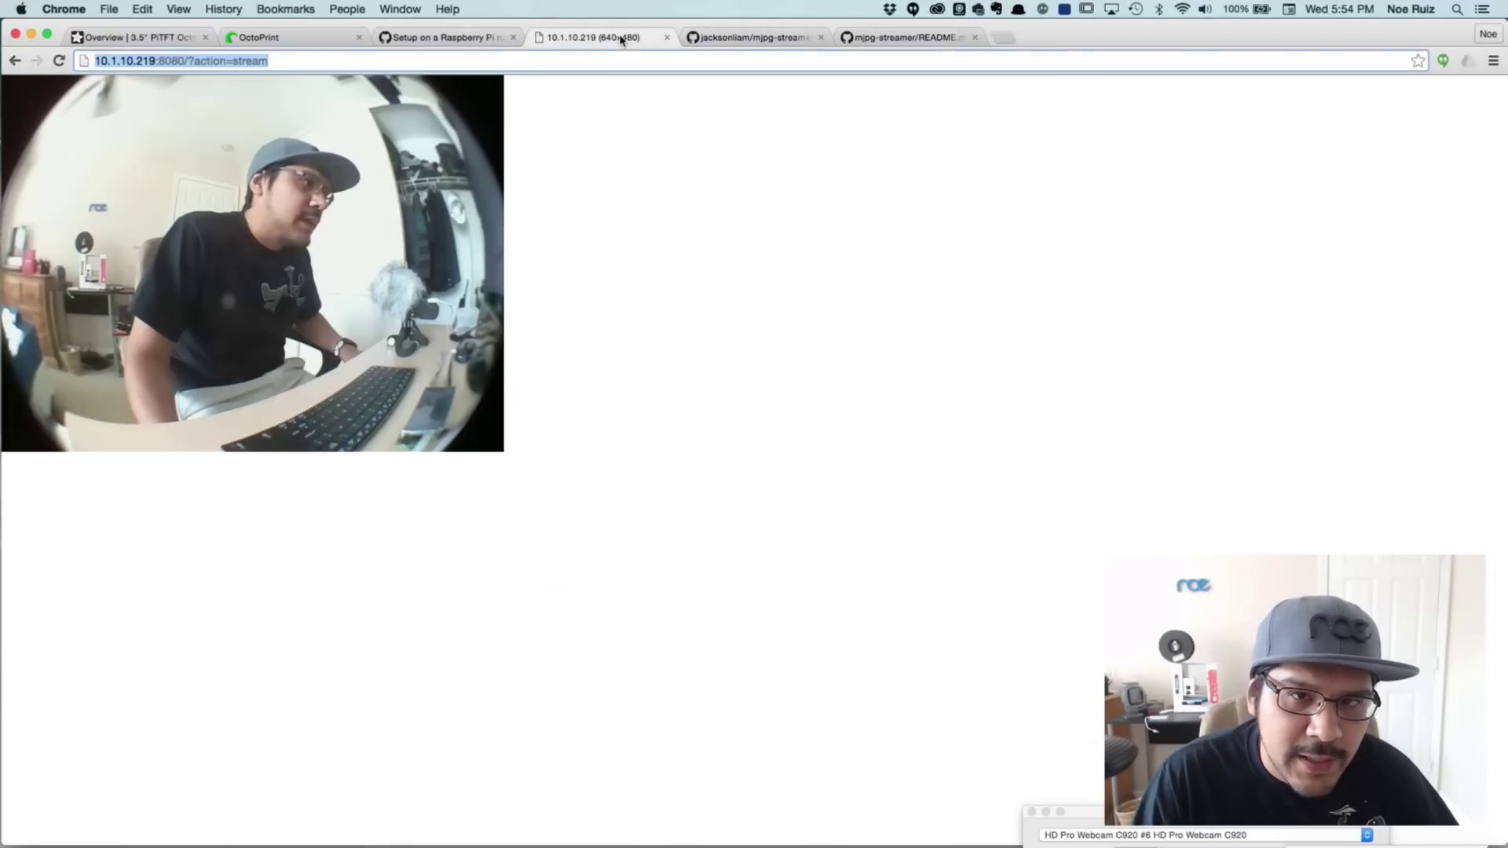
{"action": "left_click", "coordinate": [444, 37]}
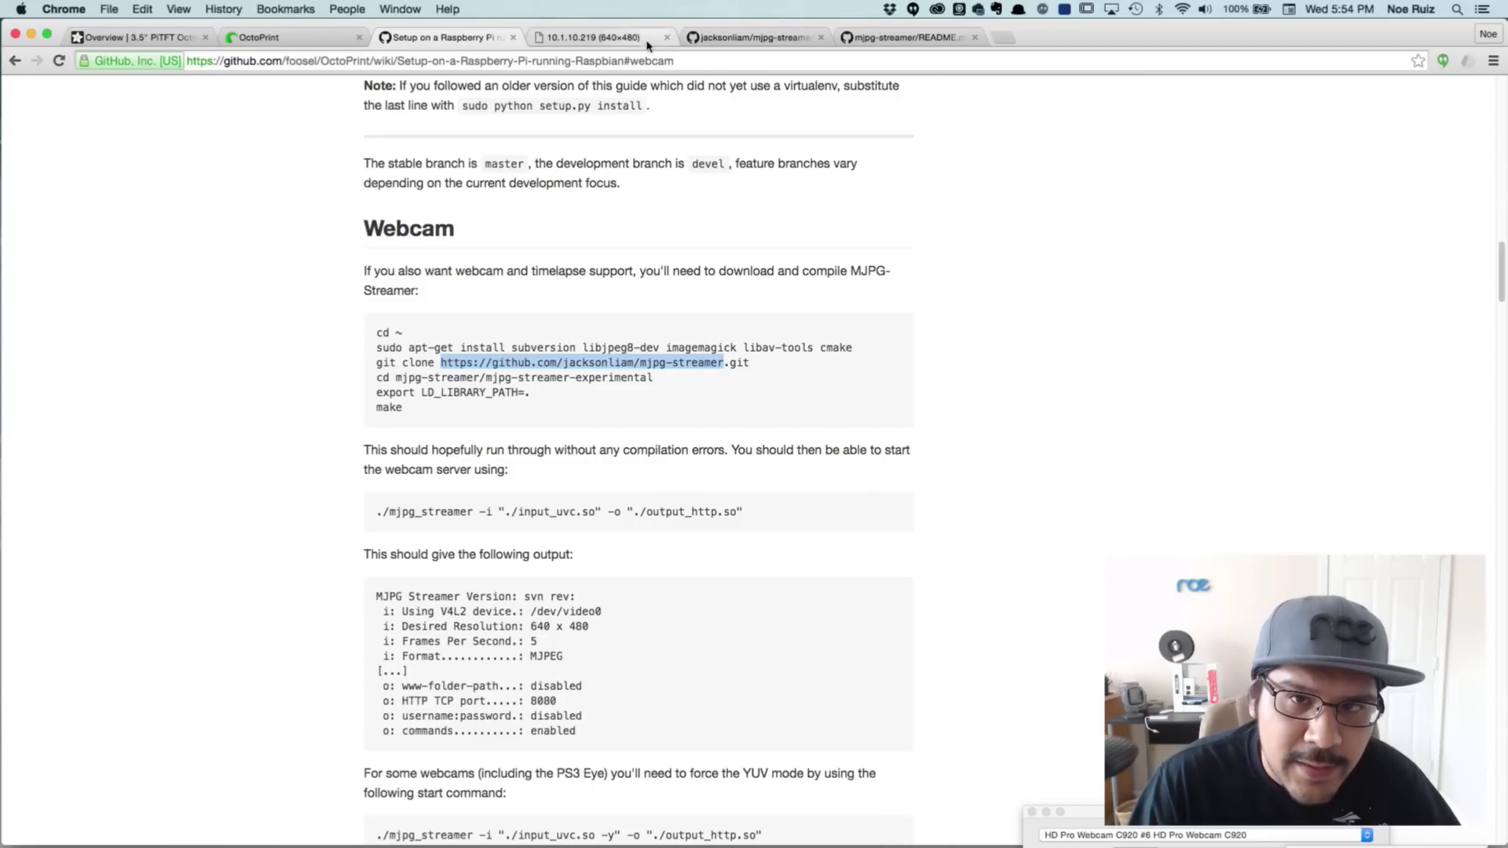
{"action": "left_click", "coordinate": [751, 37]}
{"action": "scroll", "coordinate": [492, 432], "scroll_direction": "up", "scroll_amount": 5}
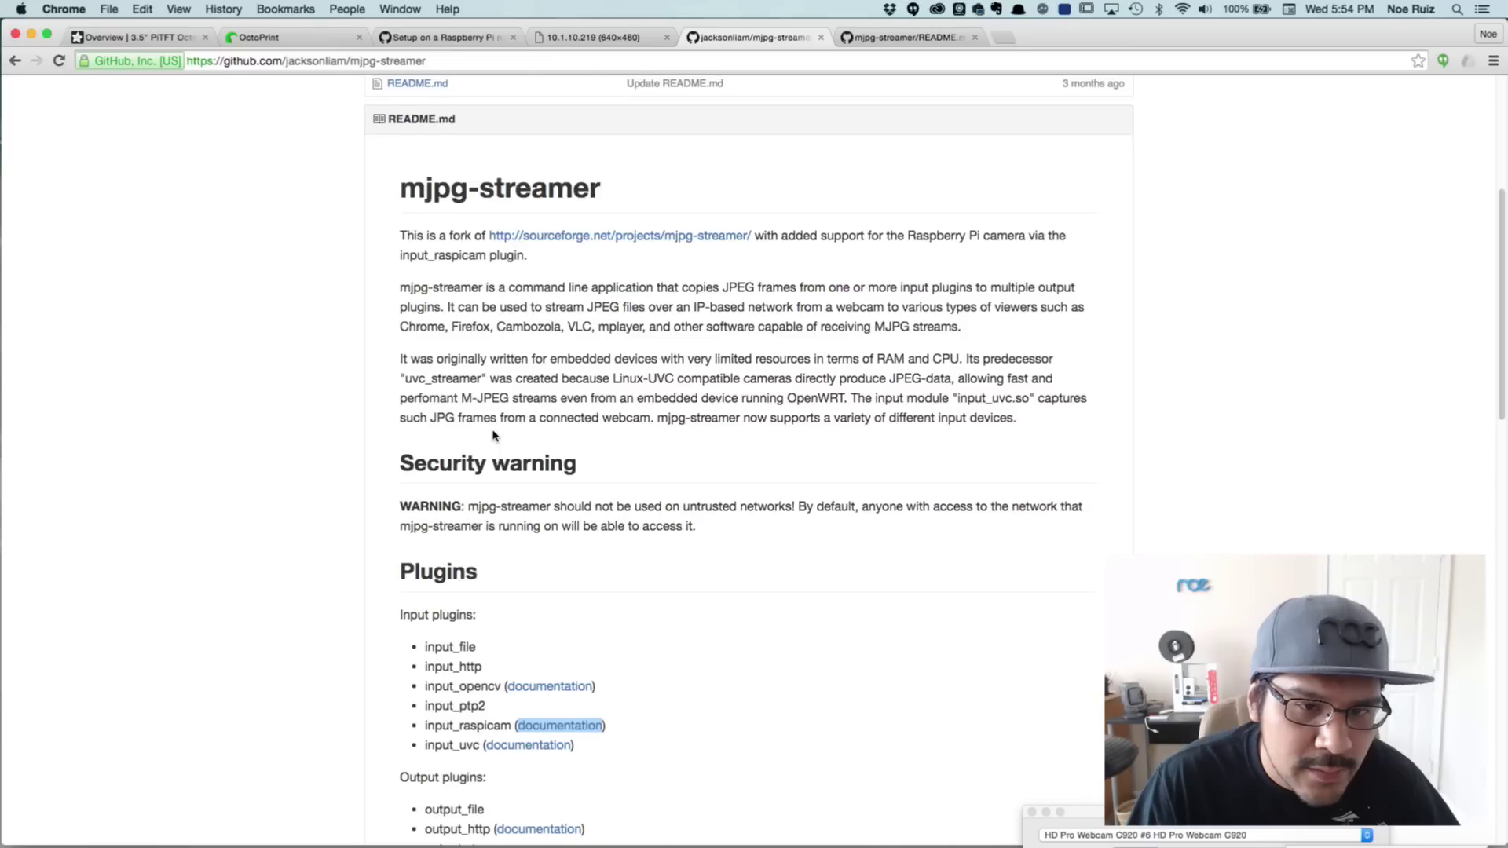
{"action": "scroll", "coordinate": [501, 500], "scroll_direction": "down", "scroll_amount": 2}
Read the input_raspicam plugin README and its raspicam option descriptions
{"action": "double_click", "coordinate": [441, 621]}
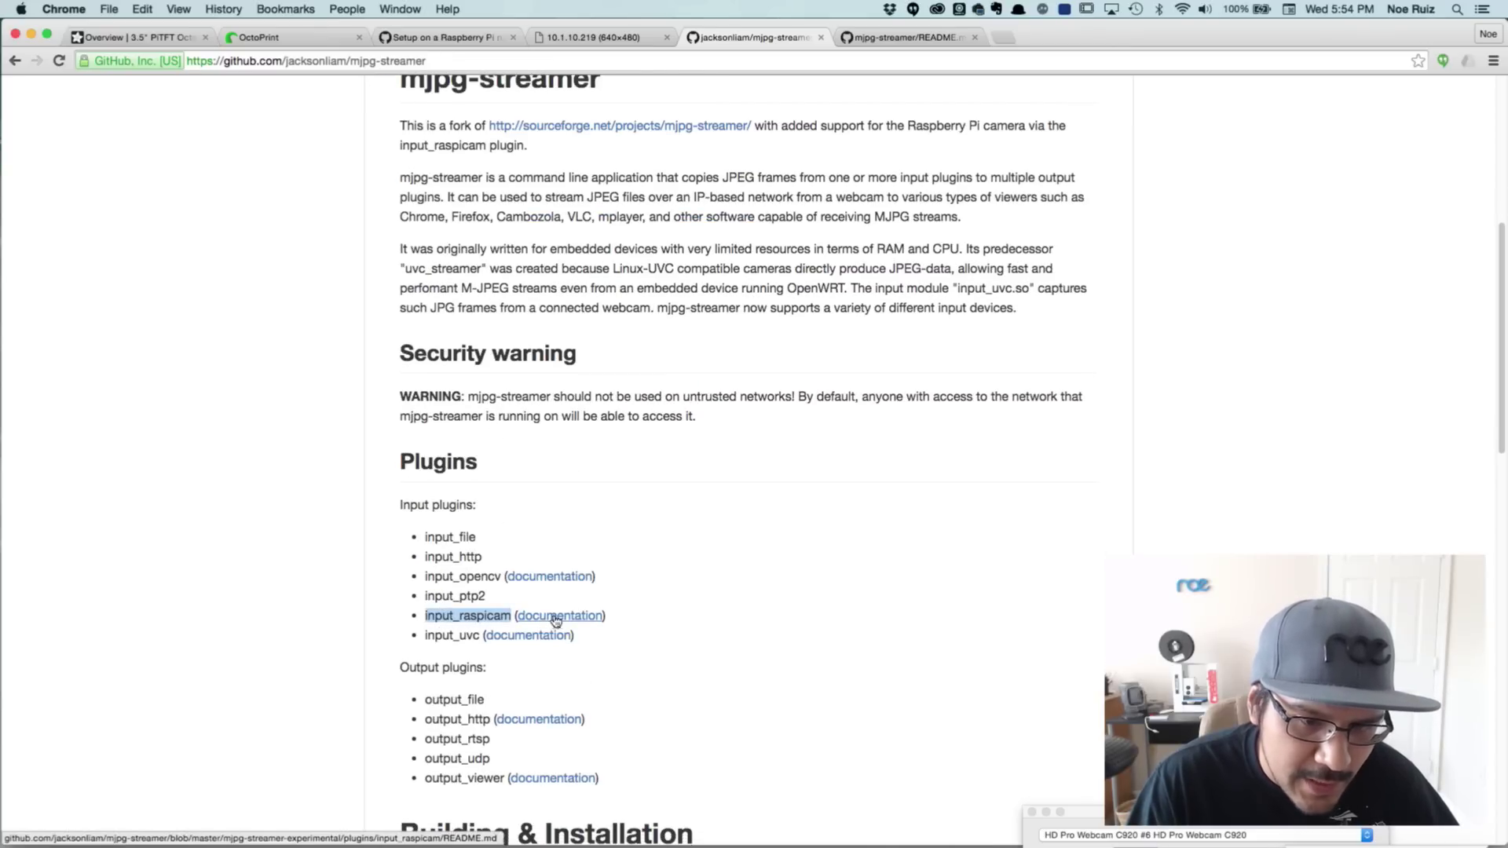
{"action": "left_click", "coordinate": [903, 37]}
{"action": "scroll", "coordinate": [624, 406], "scroll_direction": "down", "scroll_amount": 1}
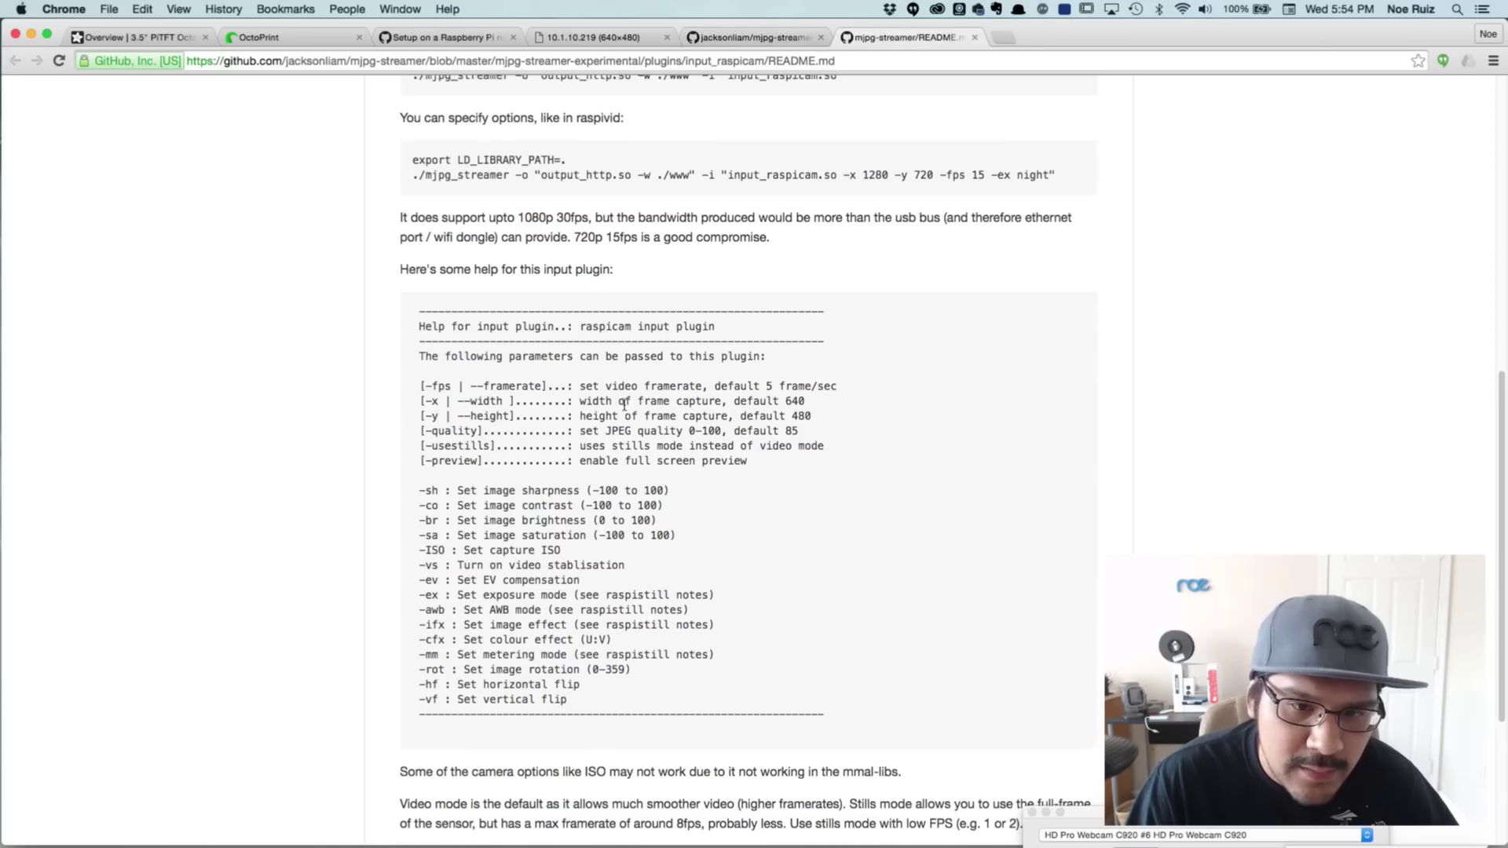
{"action": "left_click_drag", "start_coordinate": [581, 375], "coordinate": [711, 652]}
{"action": "left_click", "coordinate": [693, 532]}
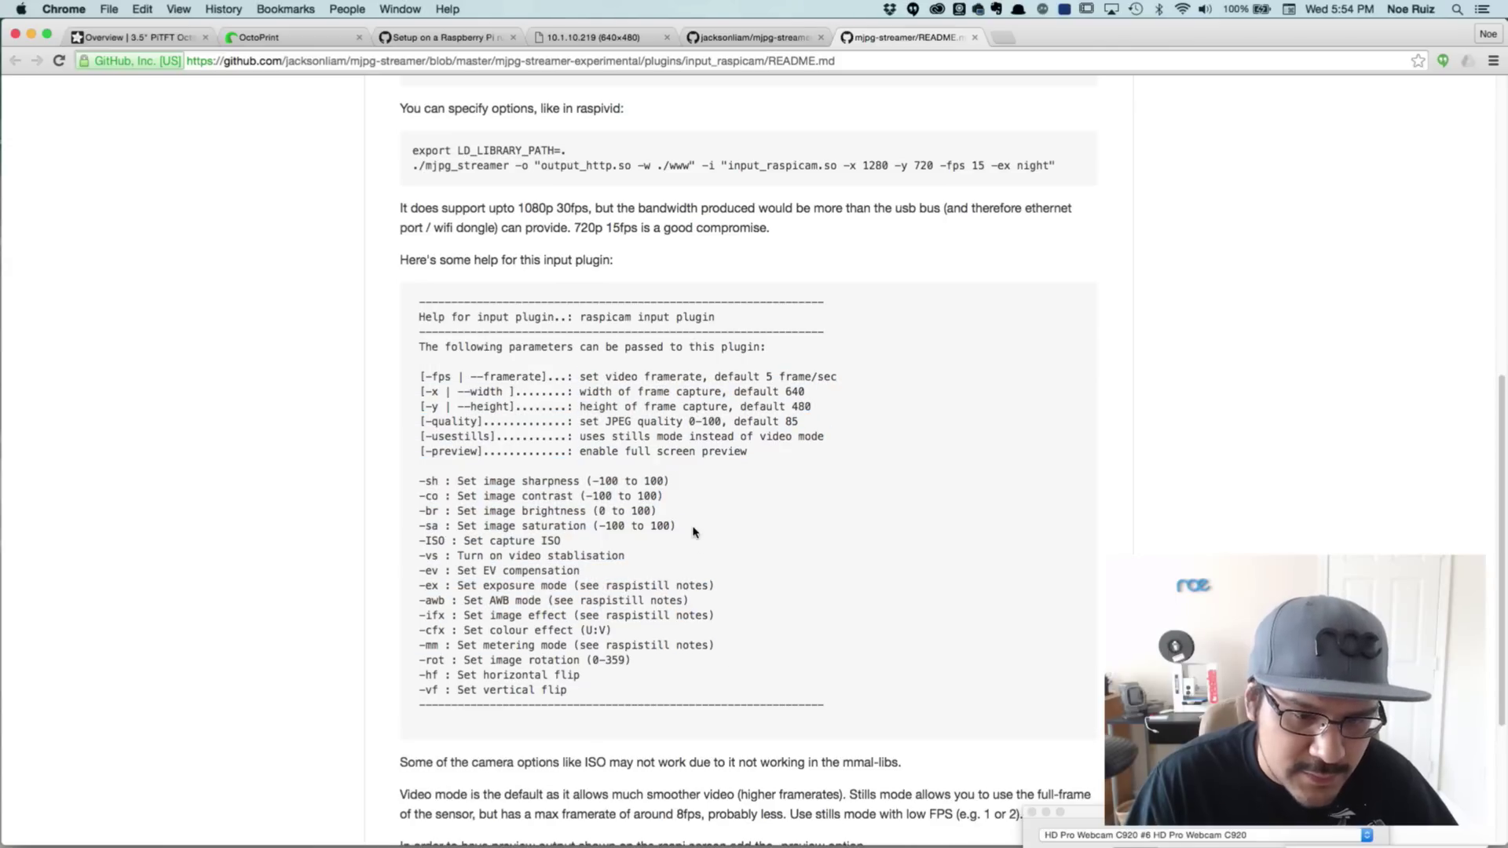
Check the raw stream and OctoPrint Control page, ending on the setup wiki's Webcam section
{"action": "left_click", "coordinate": [750, 37]}
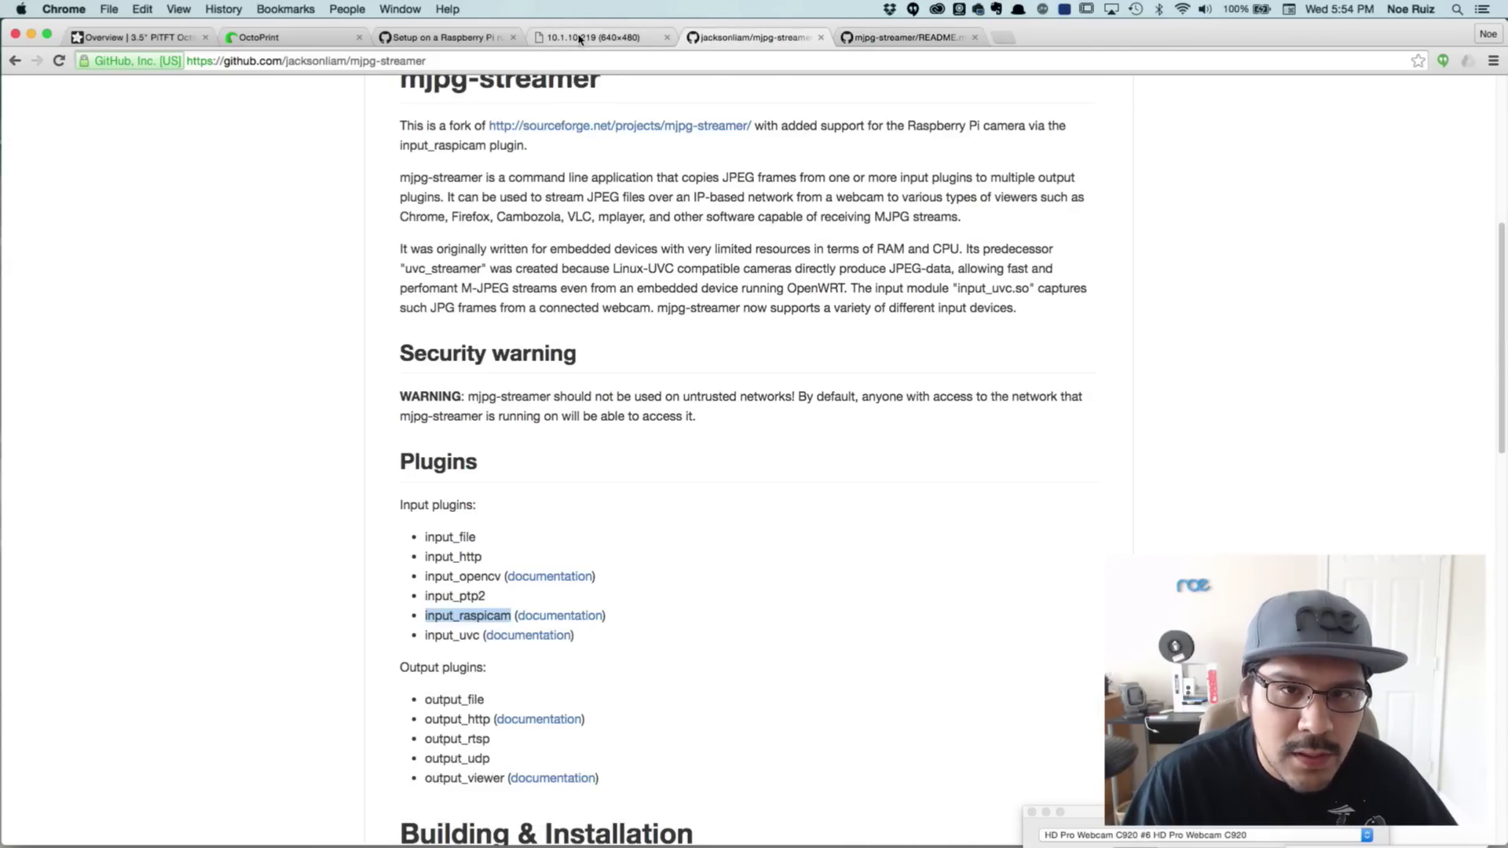
{"action": "left_click", "coordinate": [558, 38]}
{"action": "left_click", "coordinate": [477, 39]}
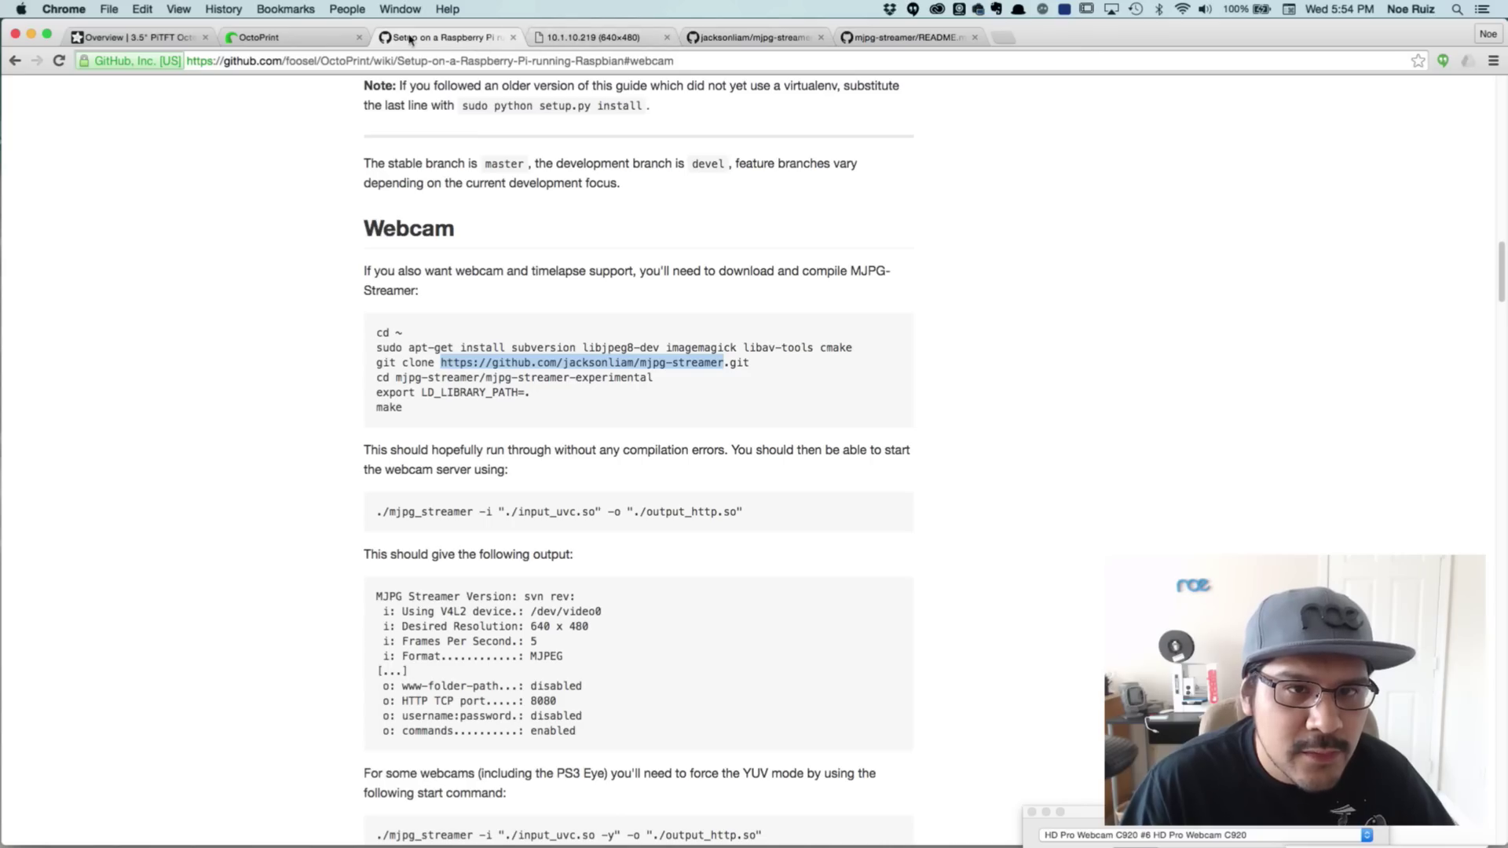
{"action": "left_click", "coordinate": [314, 37]}
{"action": "left_click", "coordinate": [410, 41]}
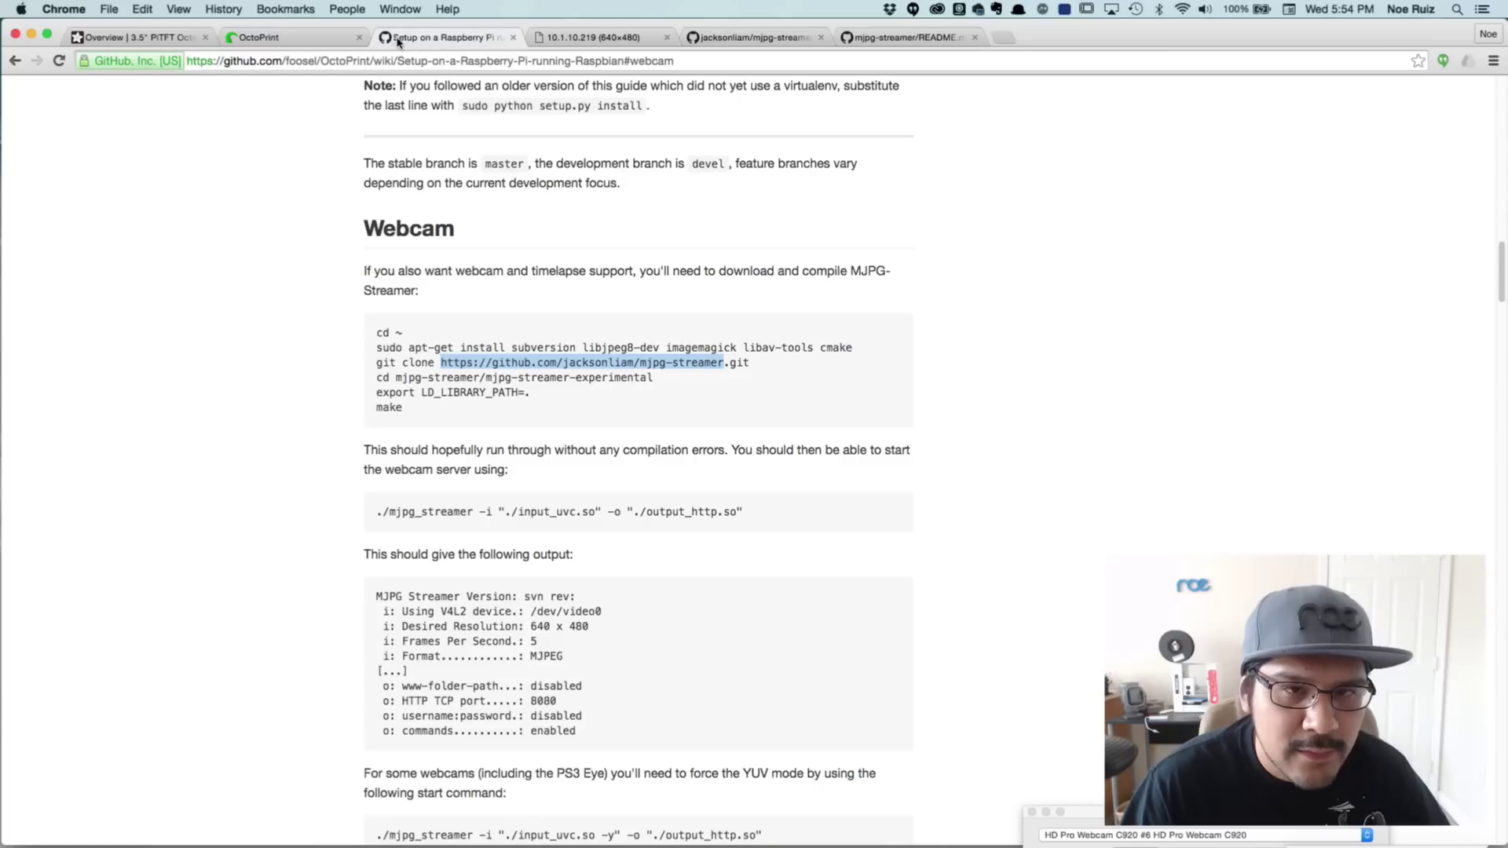
{"action": "left_click", "coordinate": [322, 39]}
{"action": "key", "text": "super+Tab"}
{"action": "key", "text": "super+Tab"}
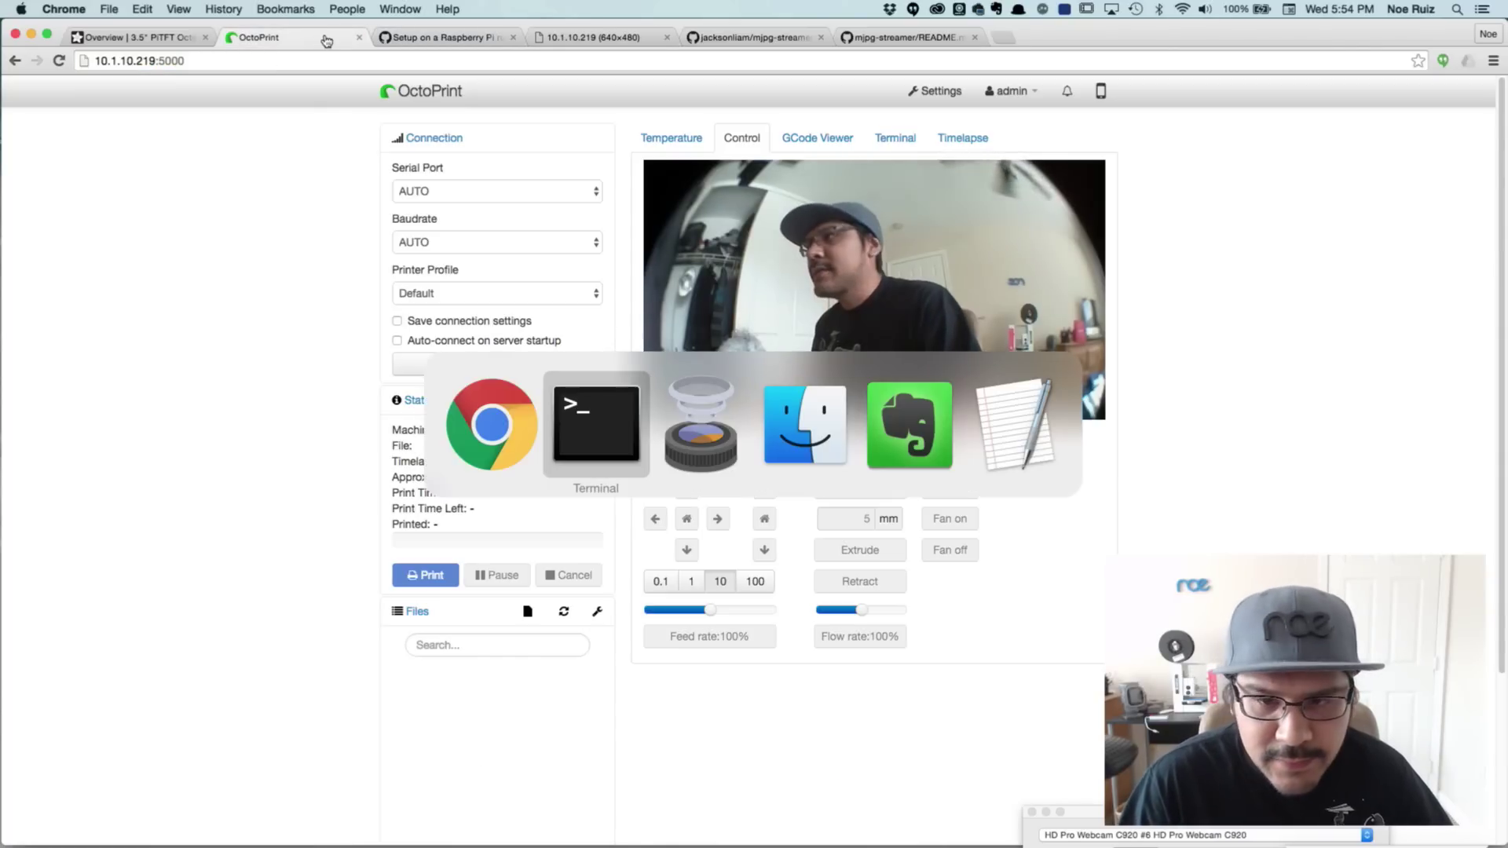
{"action": "left_click", "coordinate": [296, 115]}
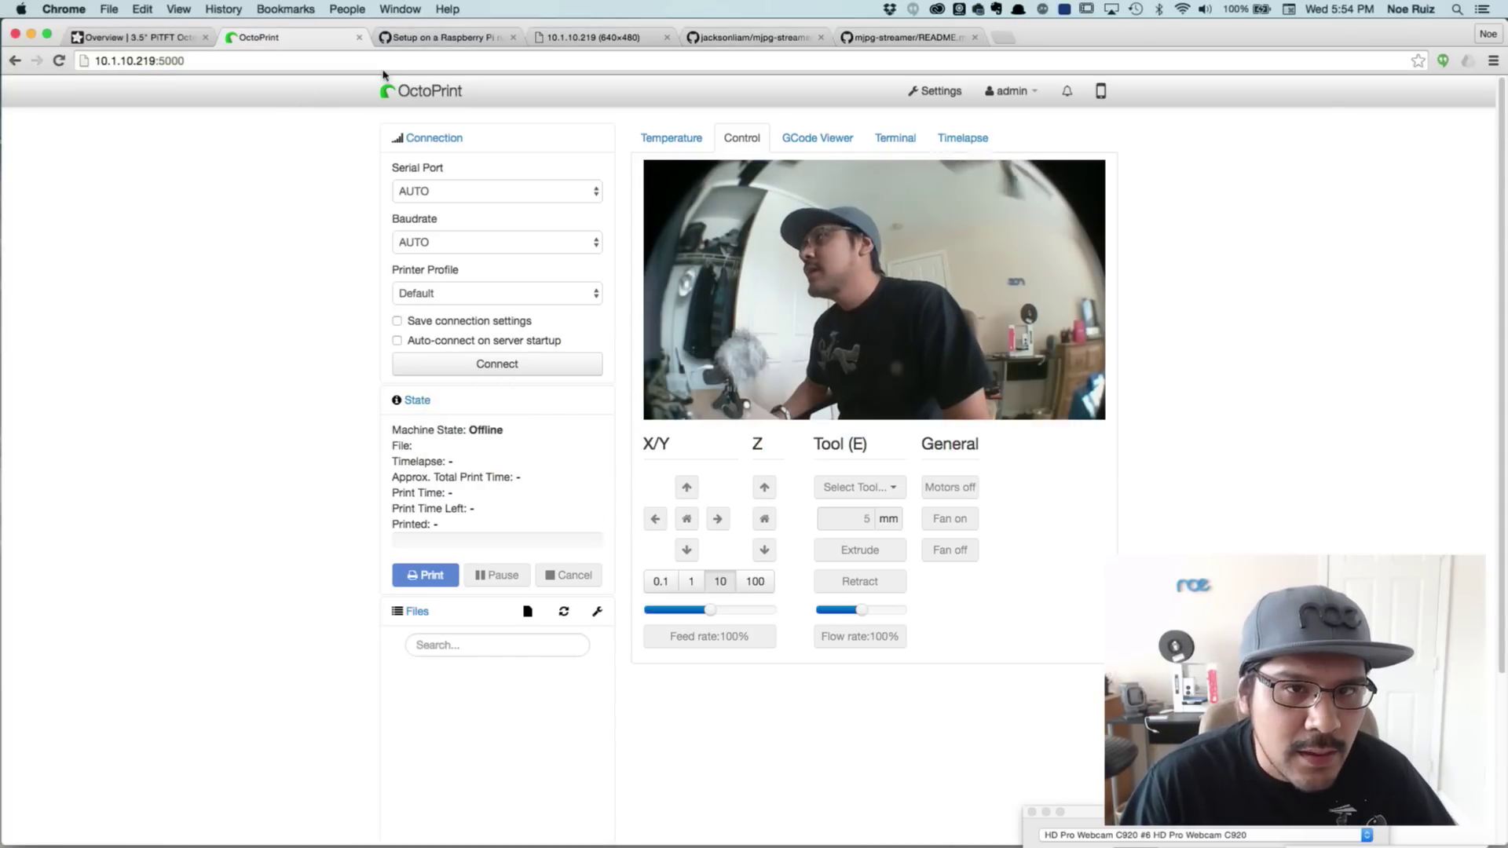
{"action": "left_click", "coordinate": [428, 38]}
Read down the wiki to the webcam control script, then go back to OctoPrint's camera feed
{"action": "scroll", "coordinate": [429, 478], "scroll_direction": "up", "scroll_amount": 1}
{"action": "scroll", "coordinate": [425, 464], "scroll_direction": "down", "scroll_amount": 5}
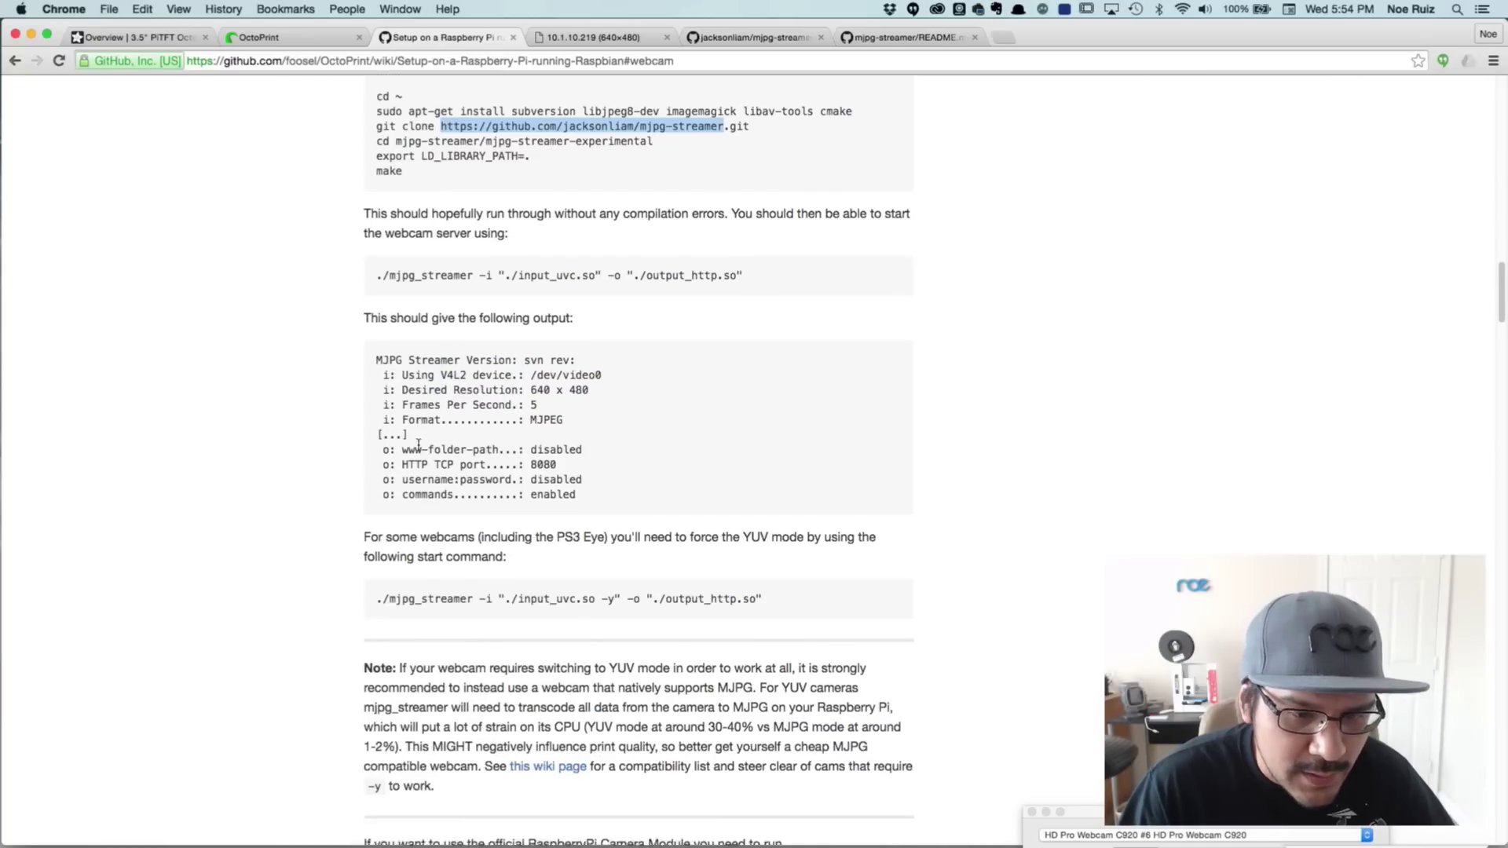
{"action": "scroll", "coordinate": [418, 449], "scroll_direction": "down", "scroll_amount": 3}
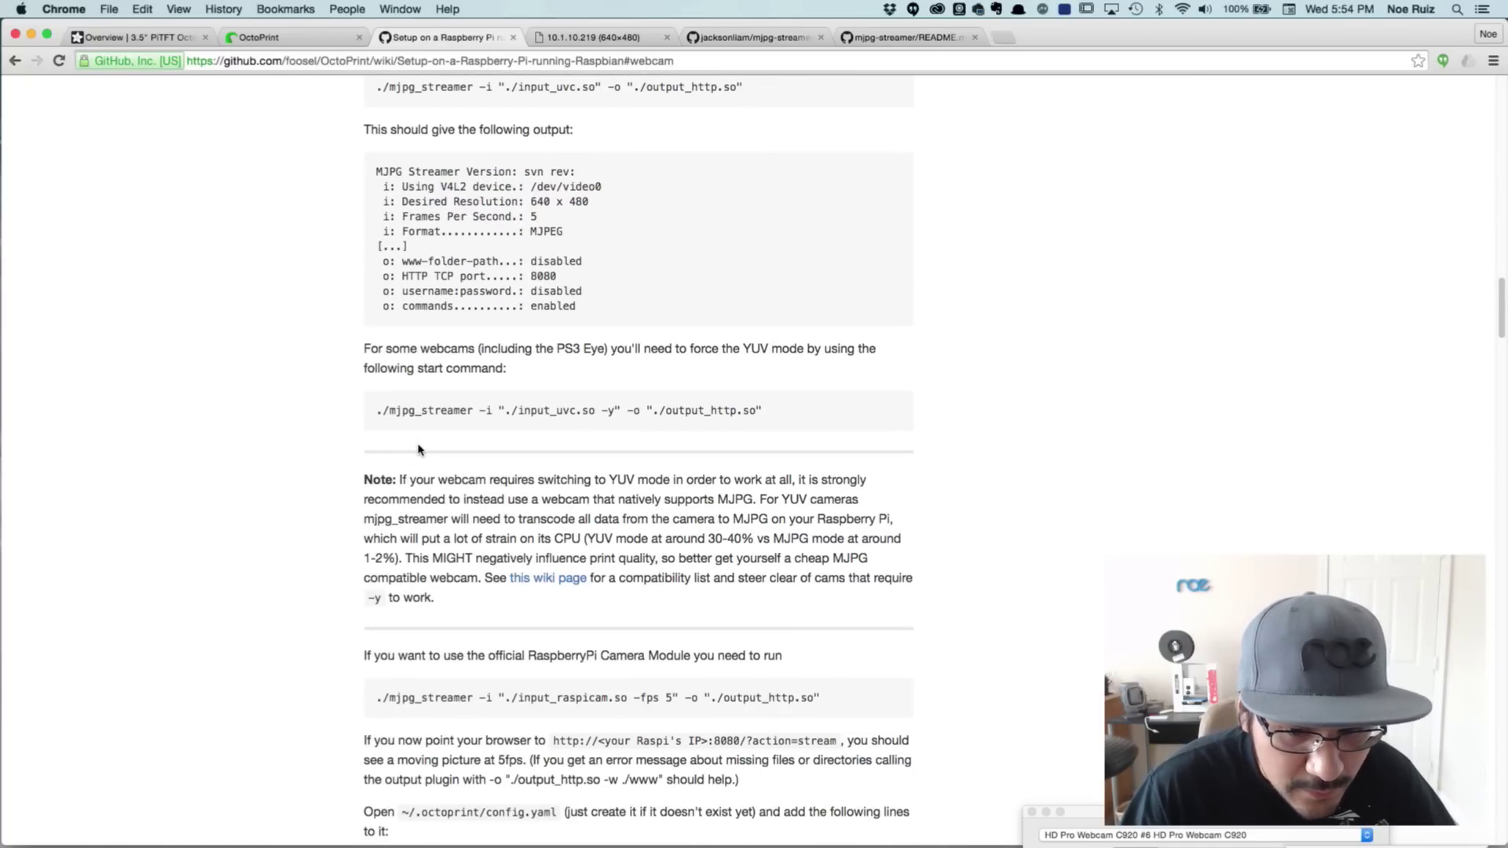
{"action": "scroll", "coordinate": [420, 585], "scroll_direction": "down", "scroll_amount": 3}
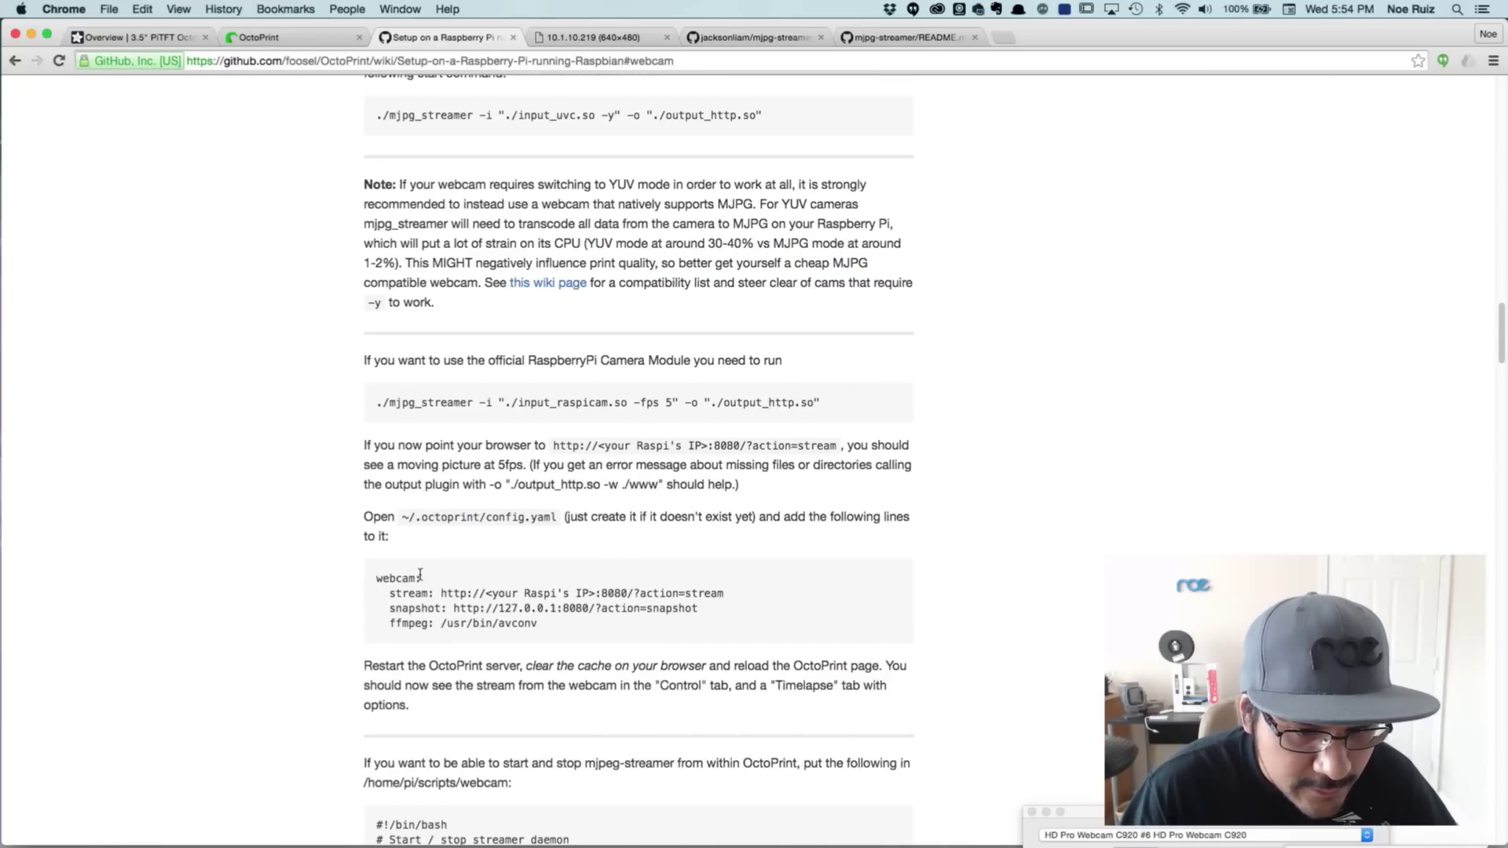
{"action": "scroll", "coordinate": [421, 577], "scroll_direction": "down", "scroll_amount": 3}
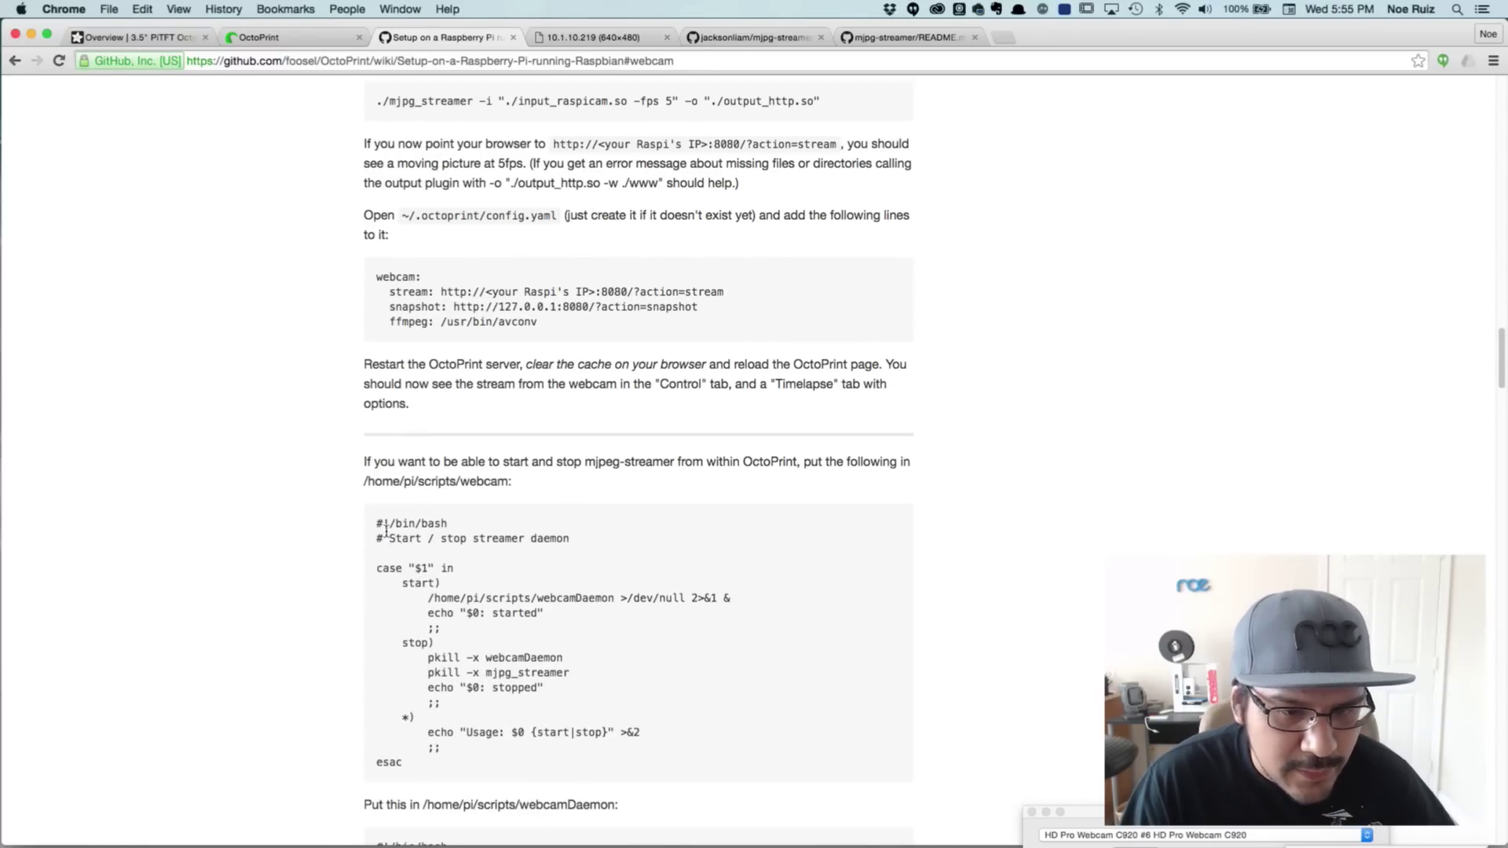
{"action": "left_click_drag", "start_coordinate": [386, 531], "coordinate": [462, 595]}
{"action": "left_click", "coordinate": [374, 331]}
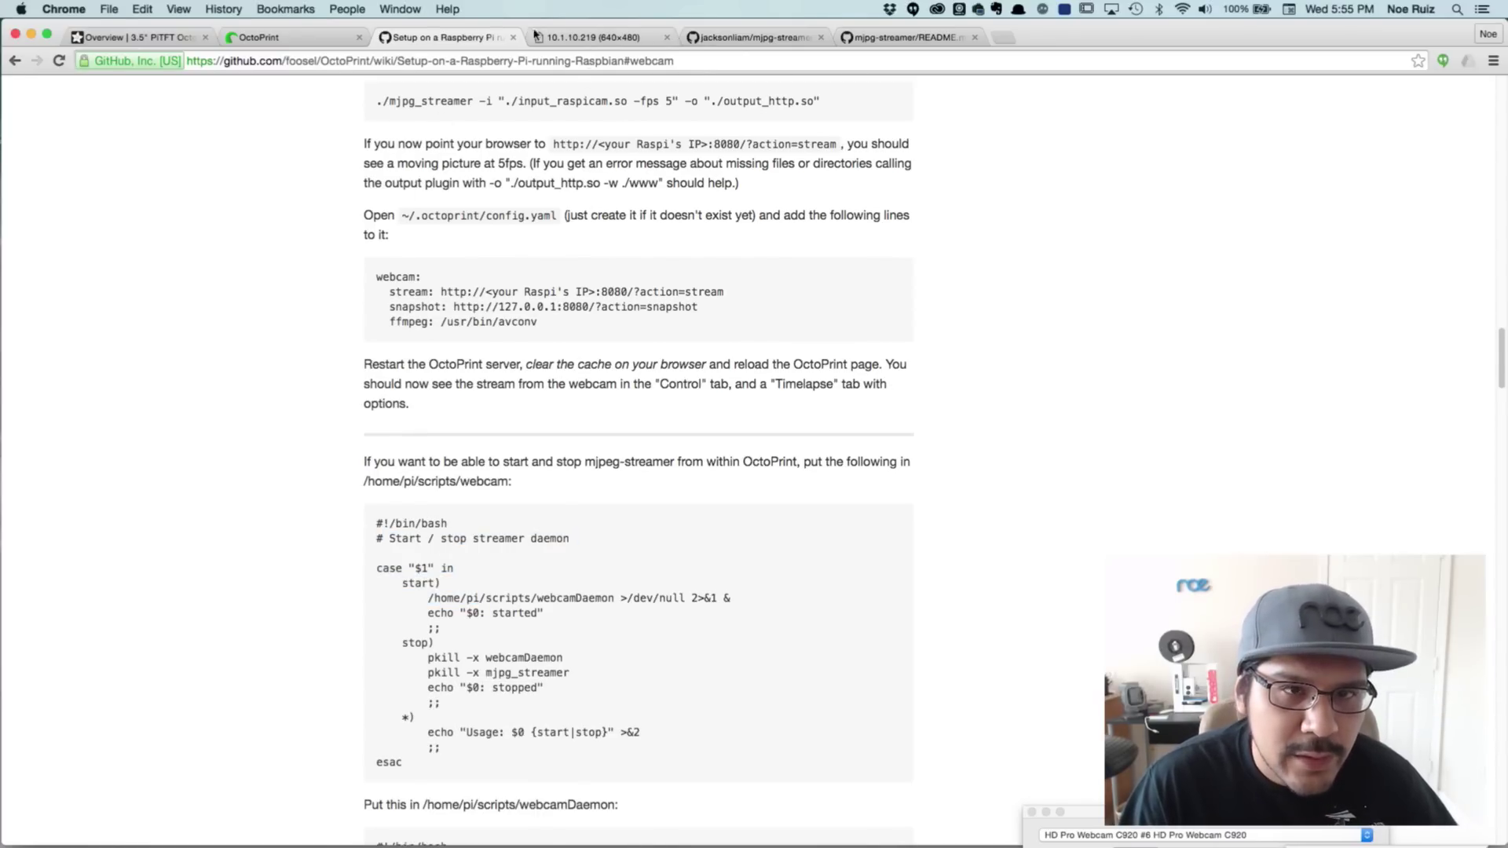
{"action": "left_click", "coordinate": [310, 37]}
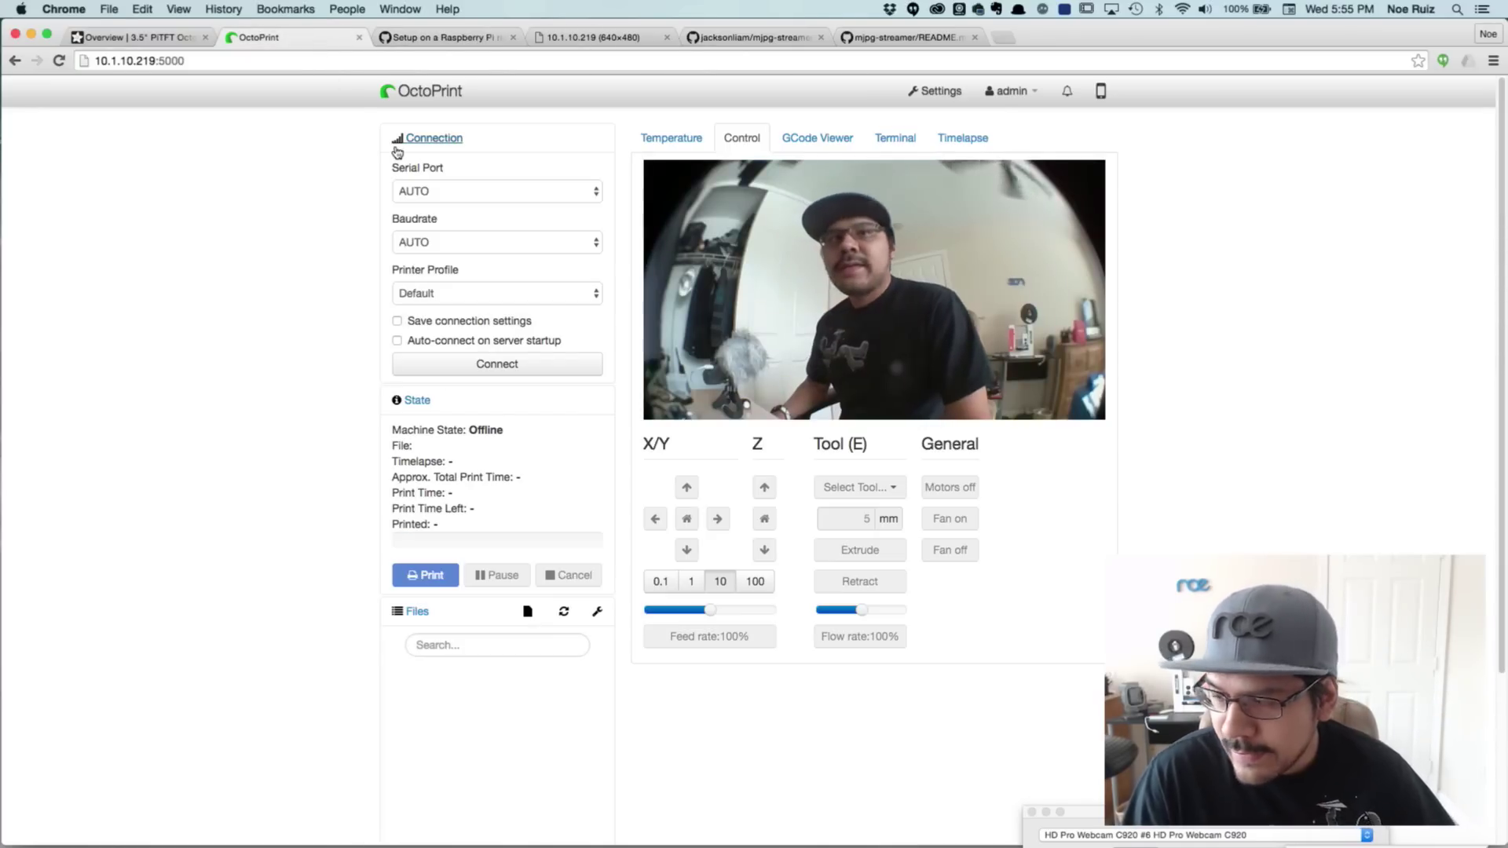